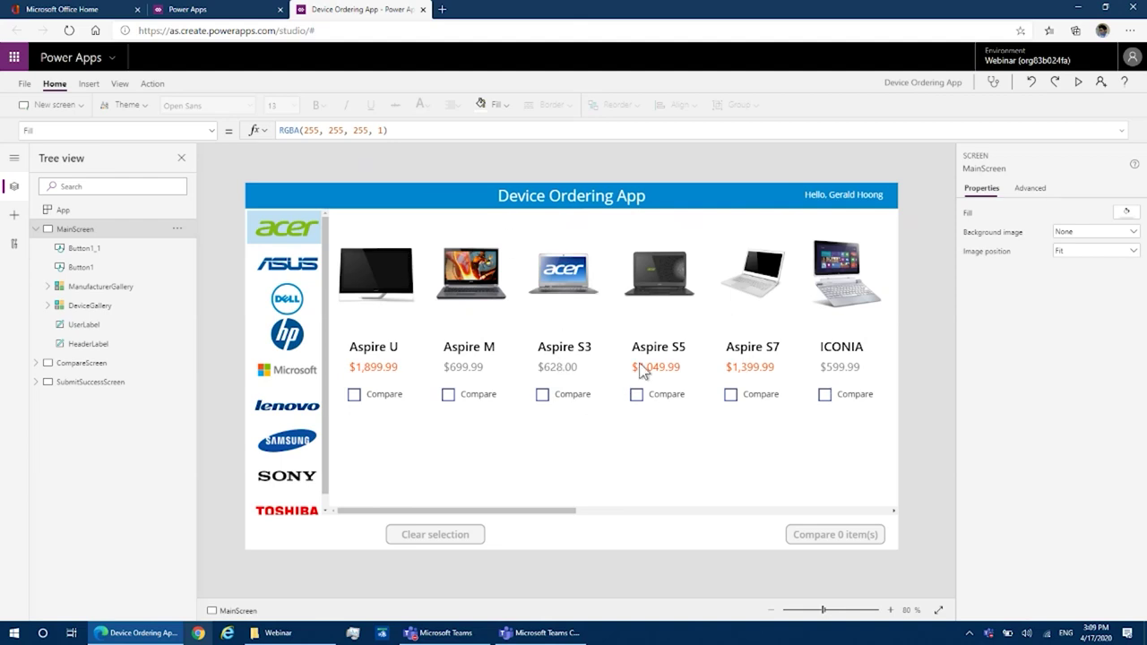
Step: Open Device-Order-Data.xlsx from the Webinar folder and view its Manufacturers sheet
left_click(274, 632)
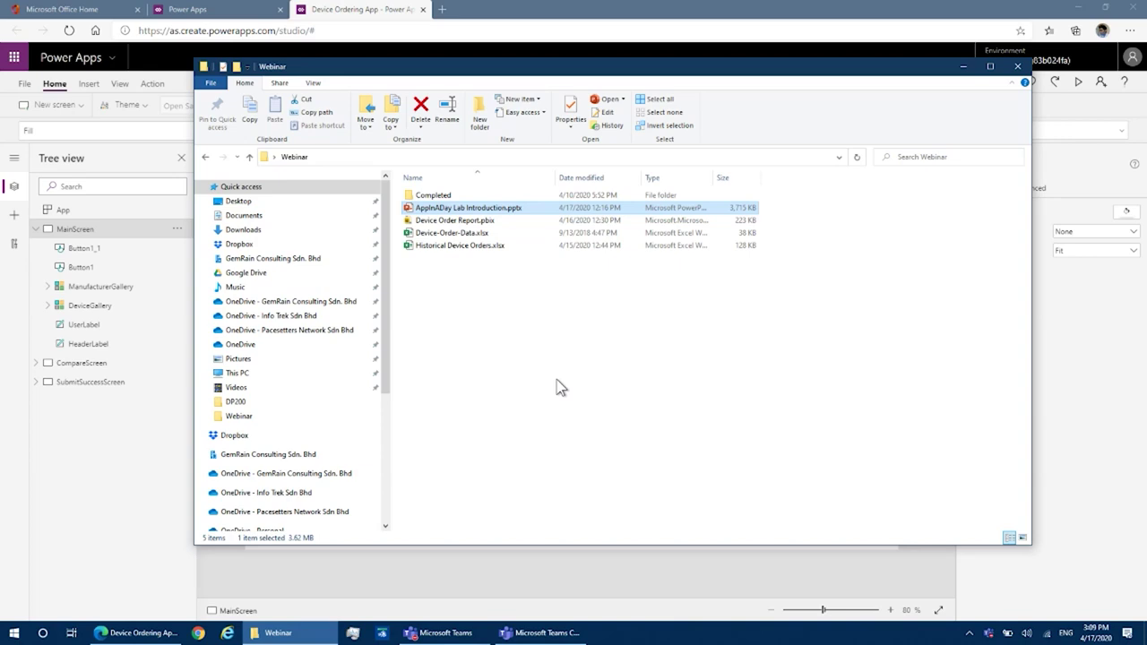
left_click(549, 576)
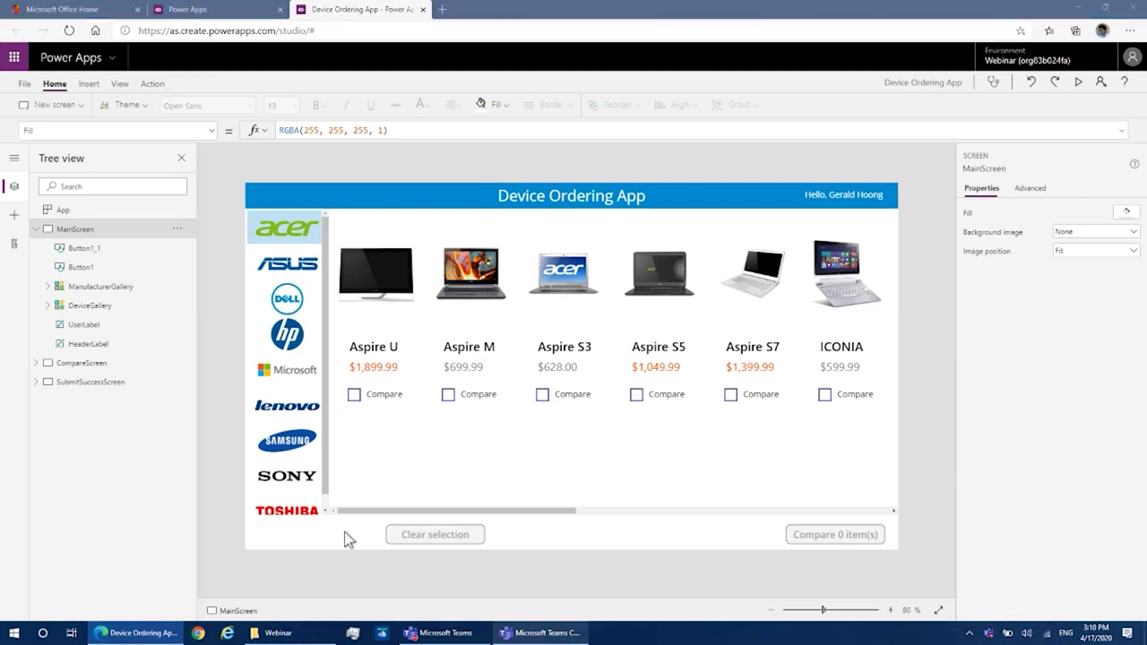
left_click(301, 633)
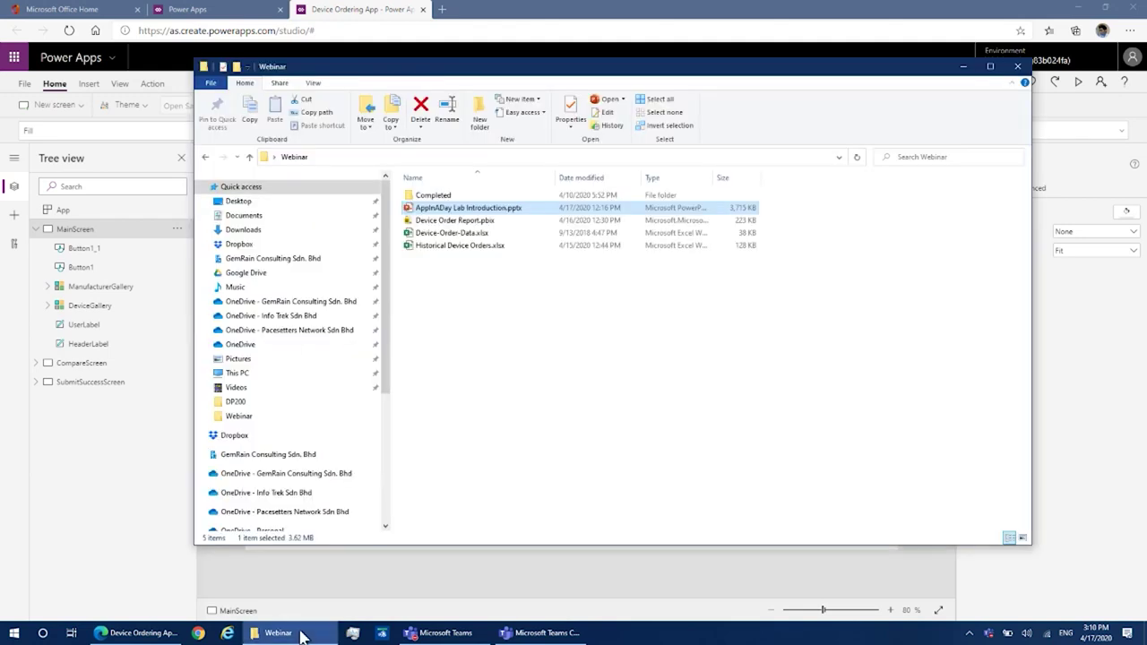
double_click(471, 235)
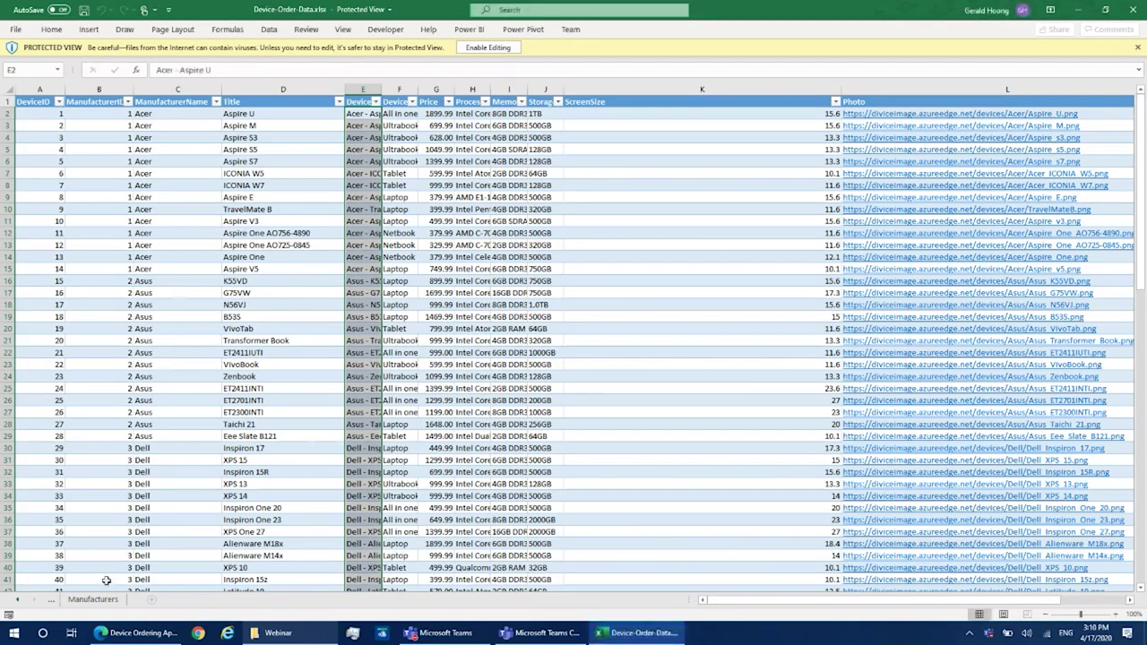
left_click(93, 599)
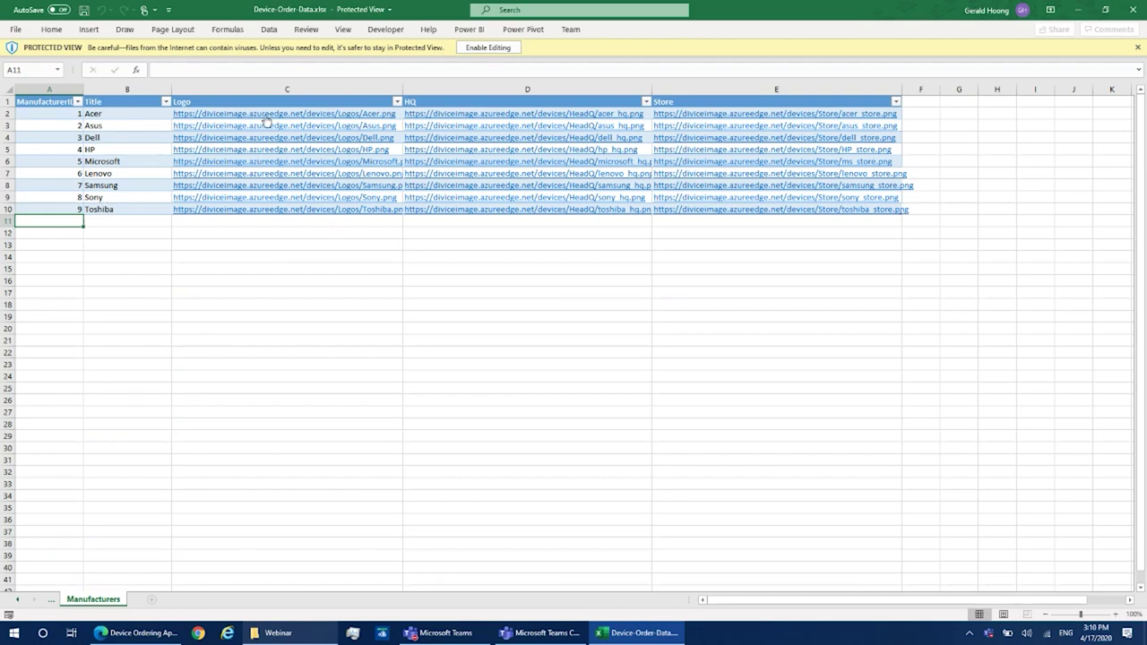
Step: Look through the columns and rows of the Devices sheet, close the workbook and return to the Power Apps editor
left_click(17, 598)
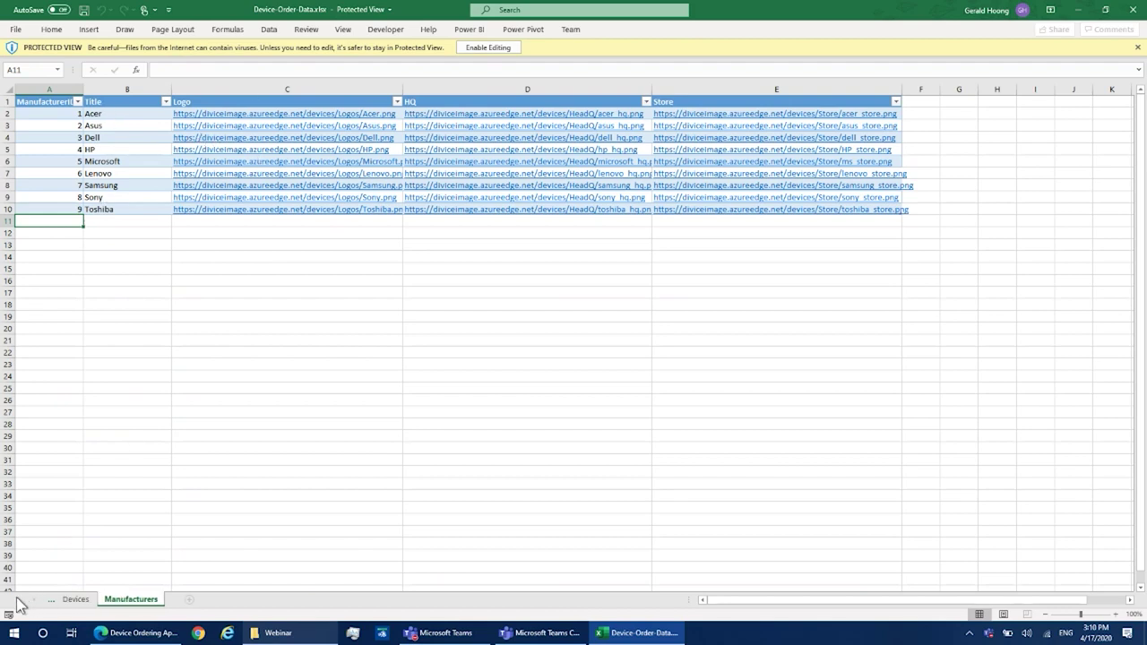
left_click(81, 600)
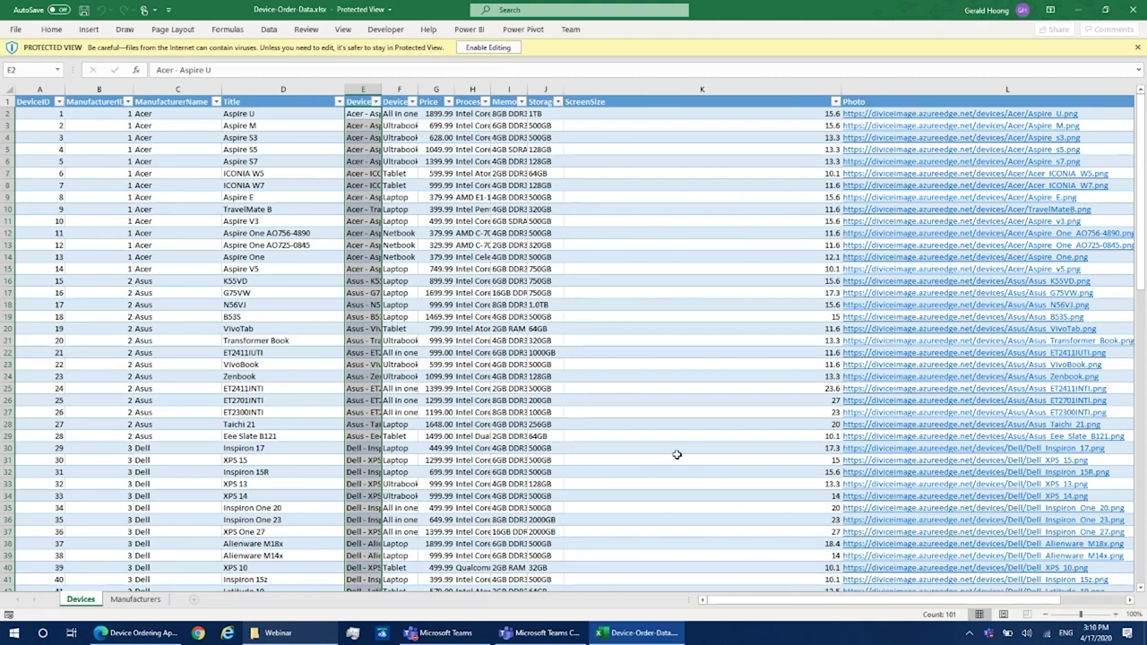
left_click_drag(773, 609, 806, 609)
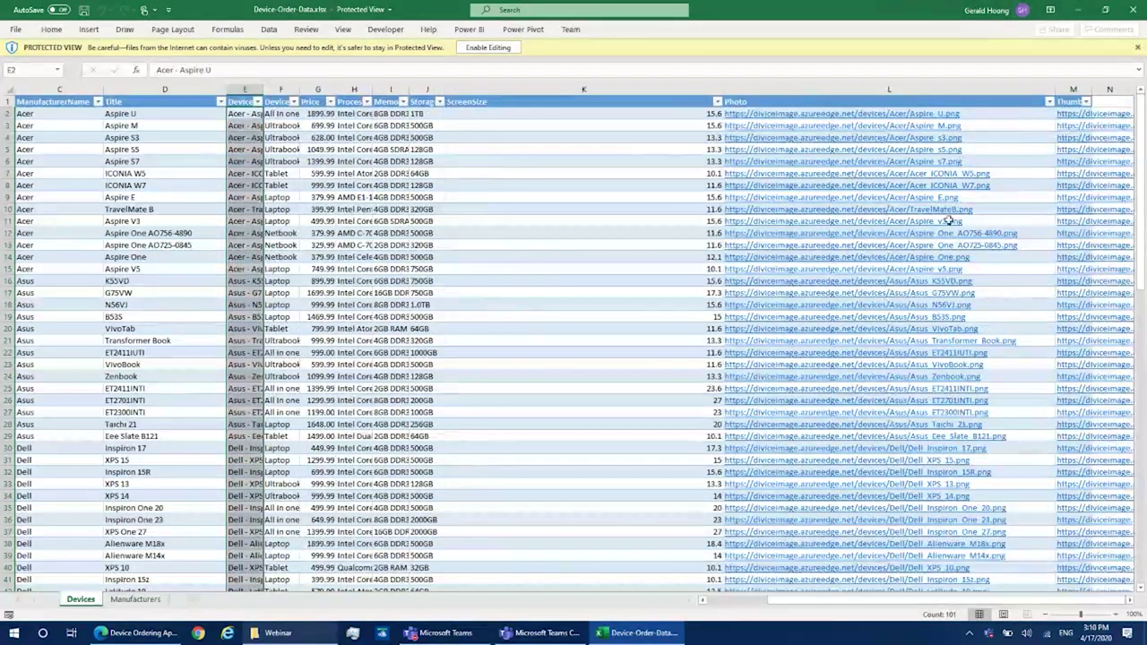
scroll(887, 399, "down", 13)
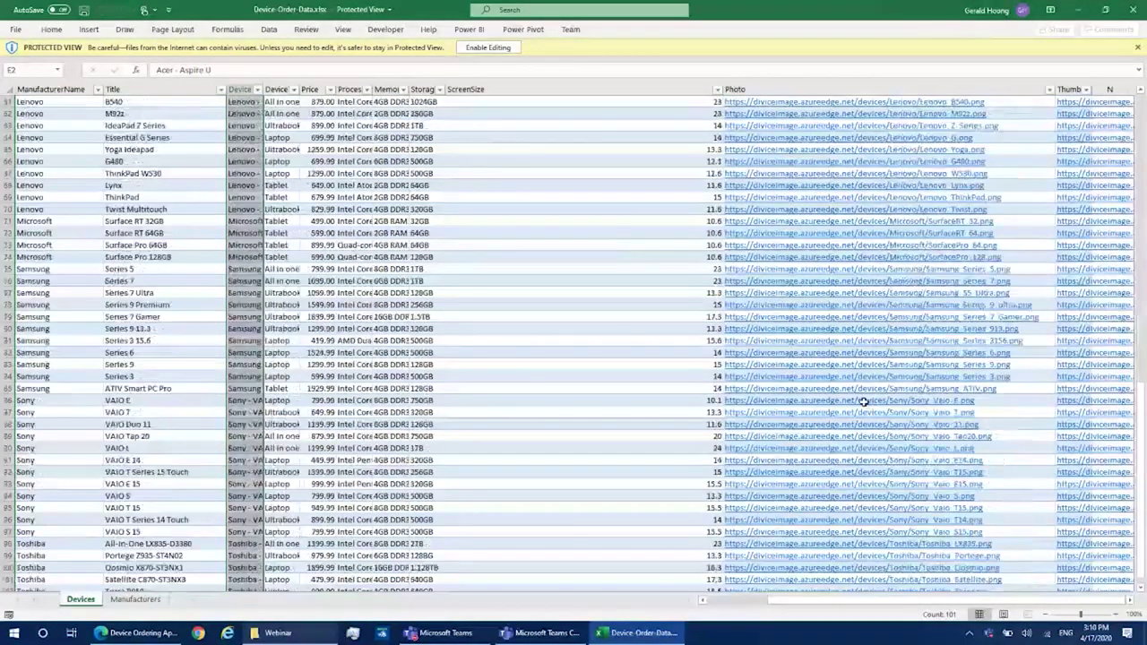
scroll(900, 400, "down", 10)
scroll(885, 373, "up", 20)
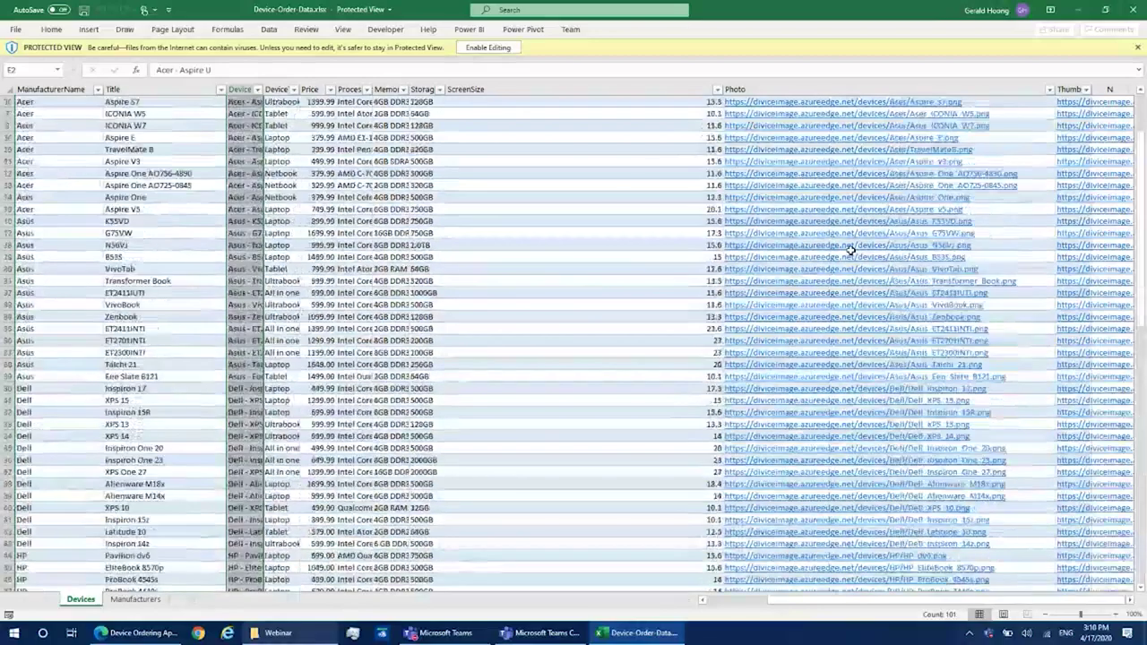
scroll(878, 192, "up", 5)
left_click(1132, 10)
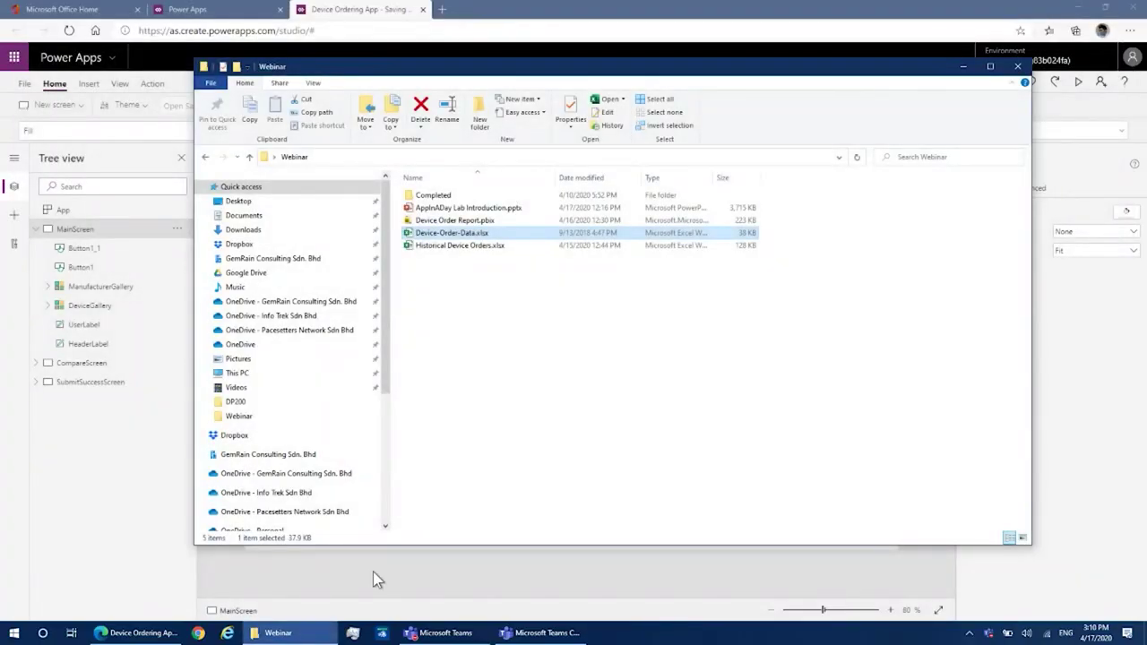
left_click(376, 579)
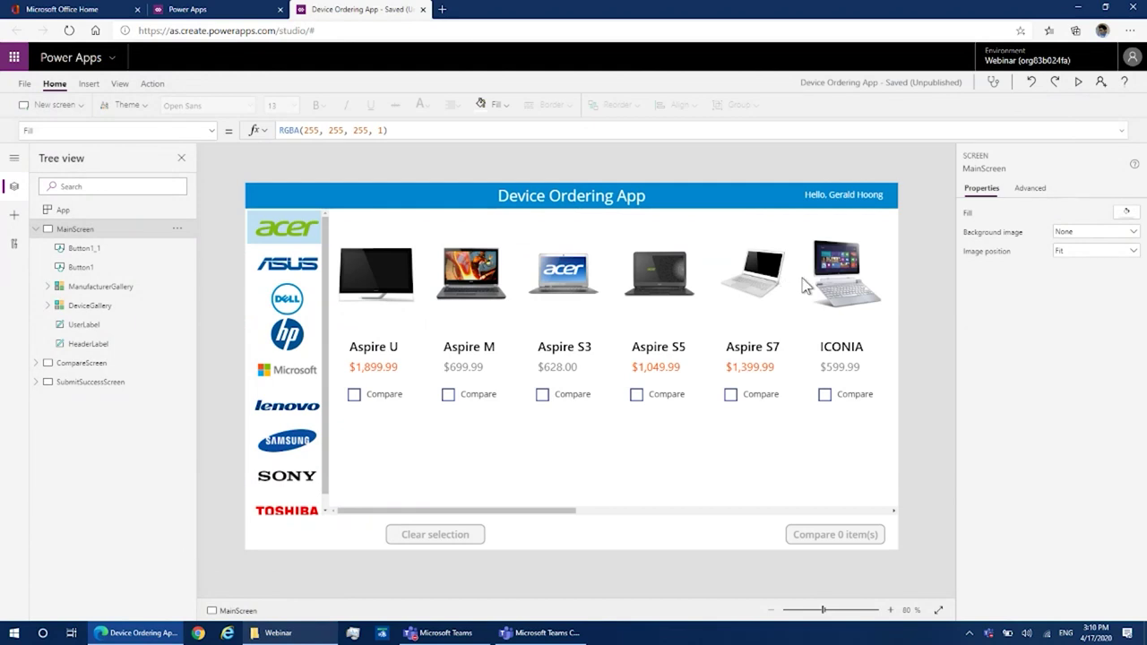
Step: Preview the app, list the HP devices and mark the ElitePad for comparison
left_click(1081, 83)
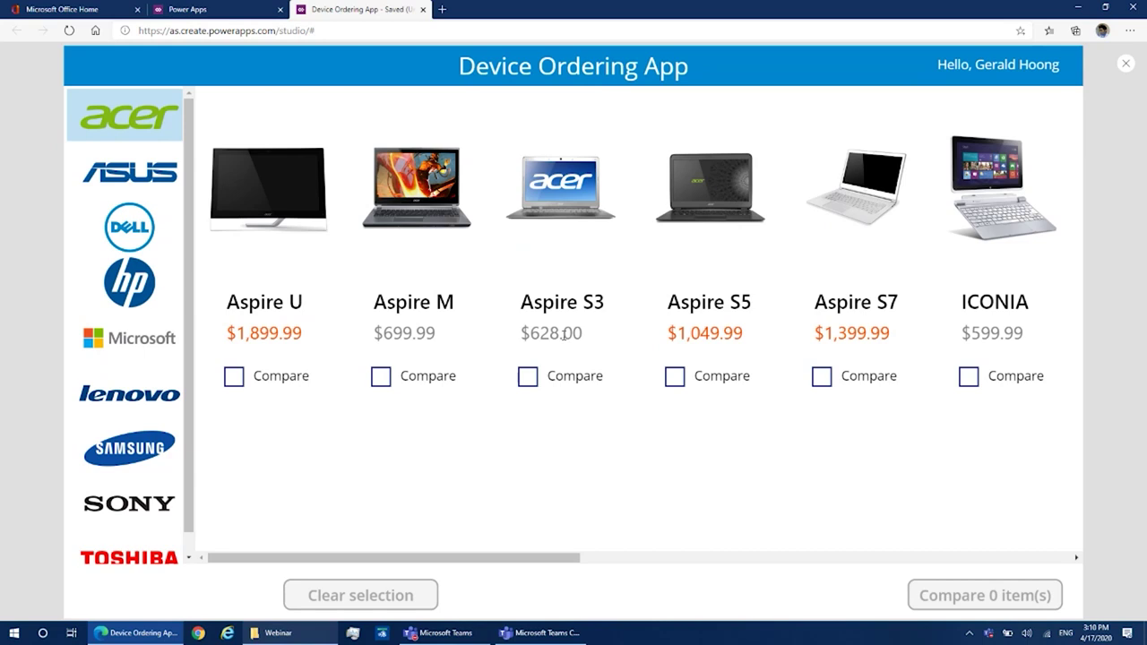
left_click(140, 302)
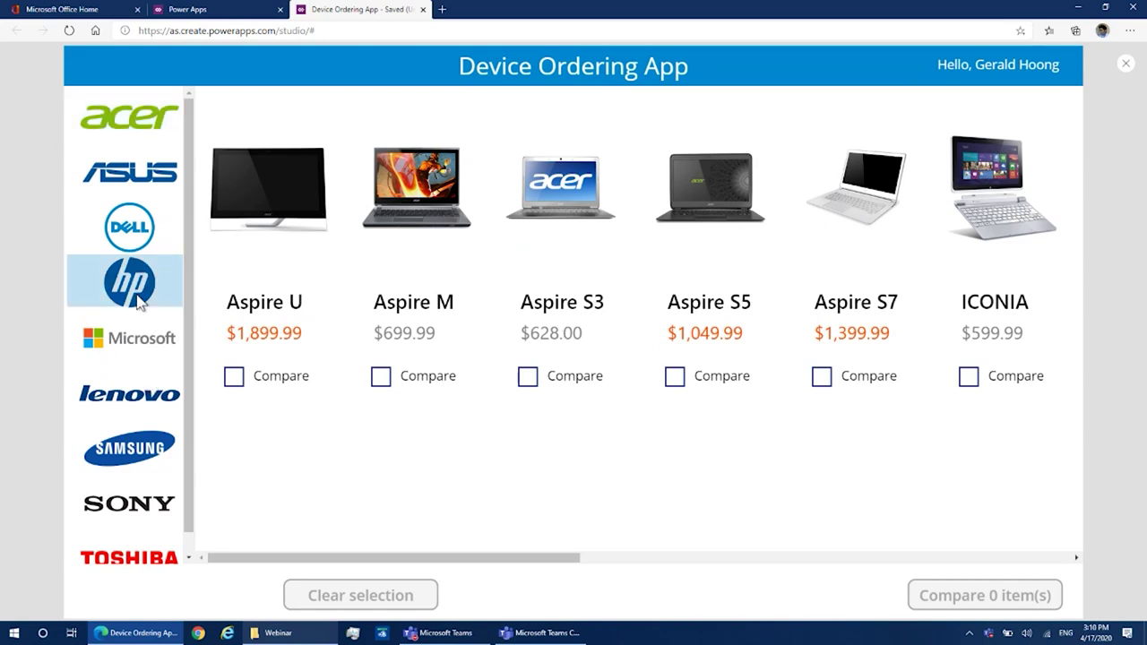
left_click_drag(525, 558, 471, 543)
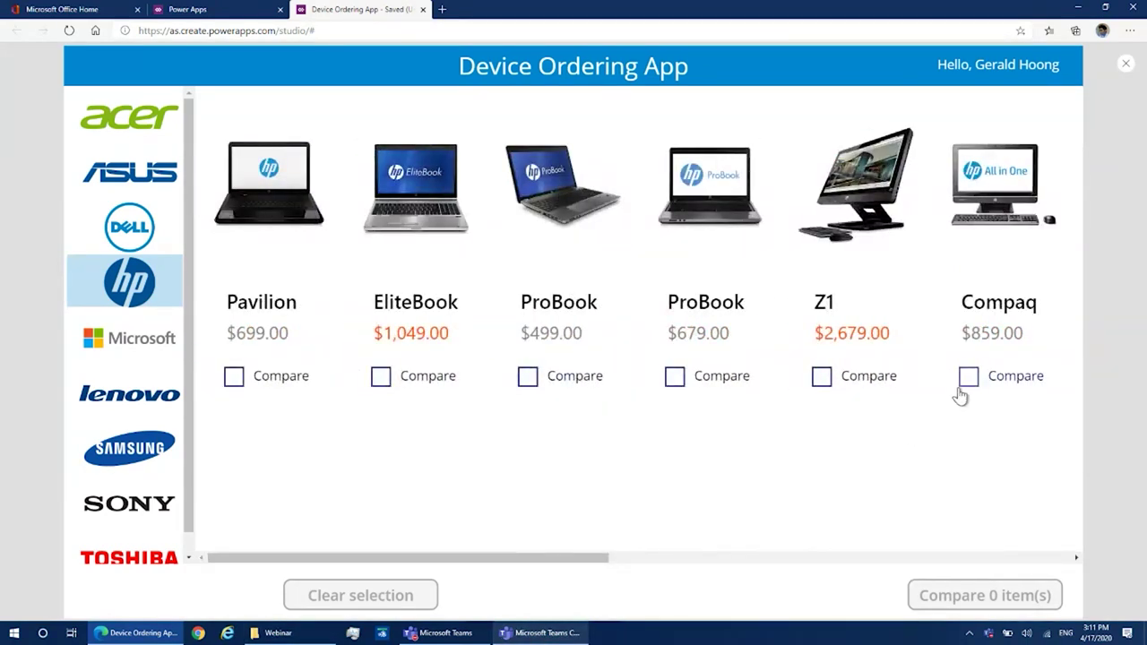
left_click_drag(423, 558, 947, 576)
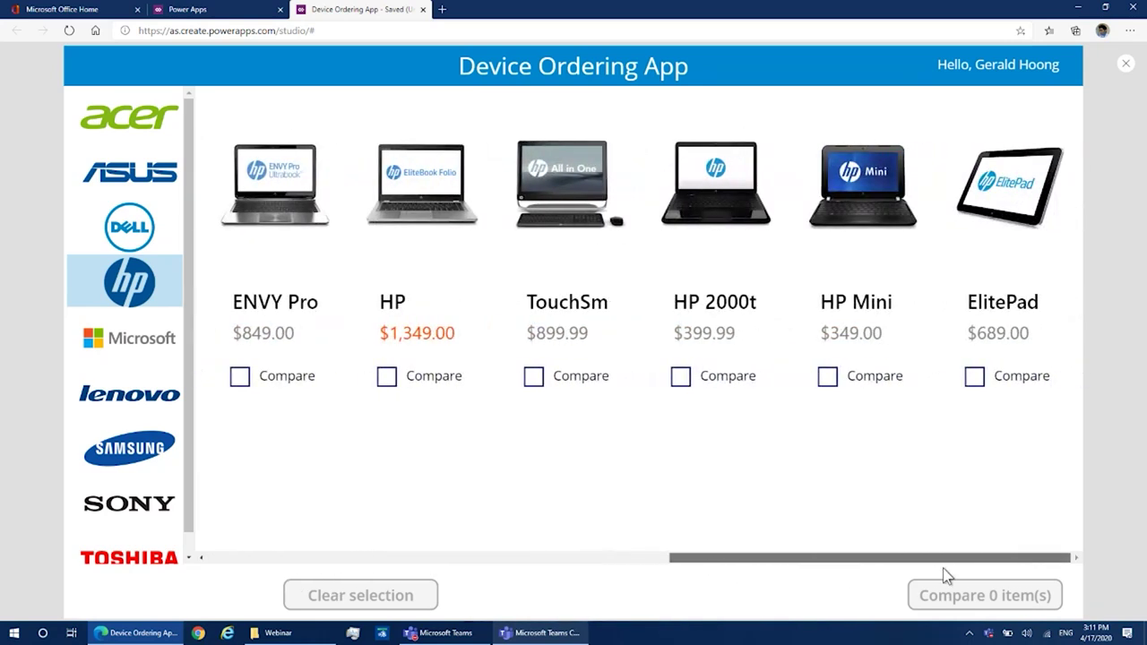
left_click(976, 378)
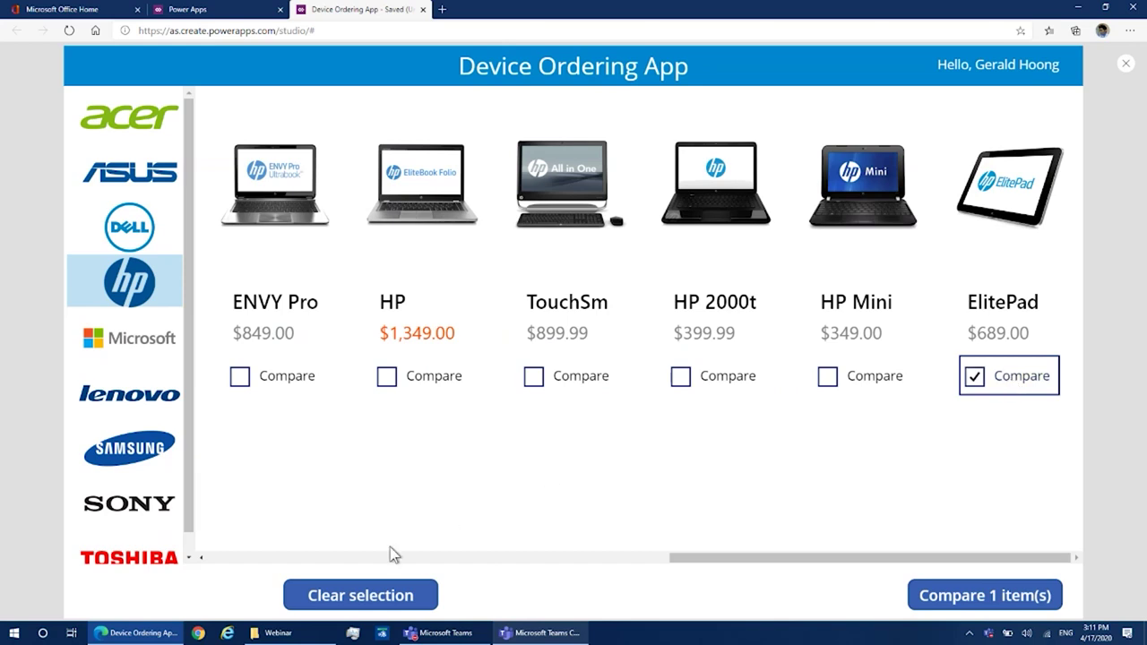
Step: Mark the $599.00 Microsoft Surface for comparison and open the comparison of the selected devices
left_click(139, 341)
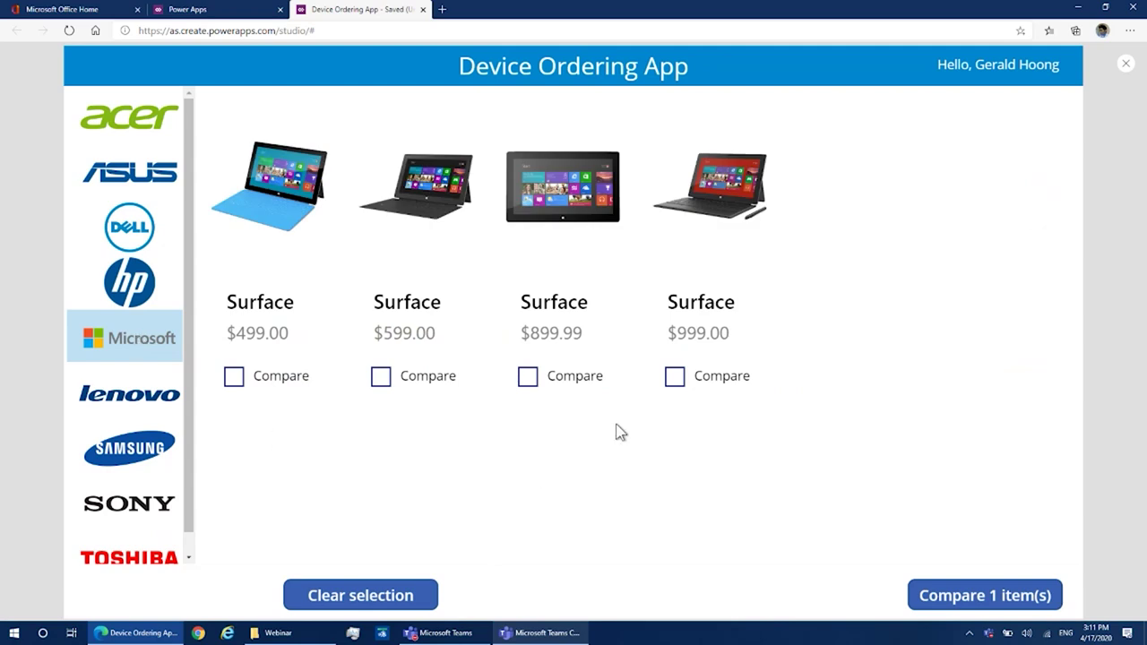
left_click(382, 378)
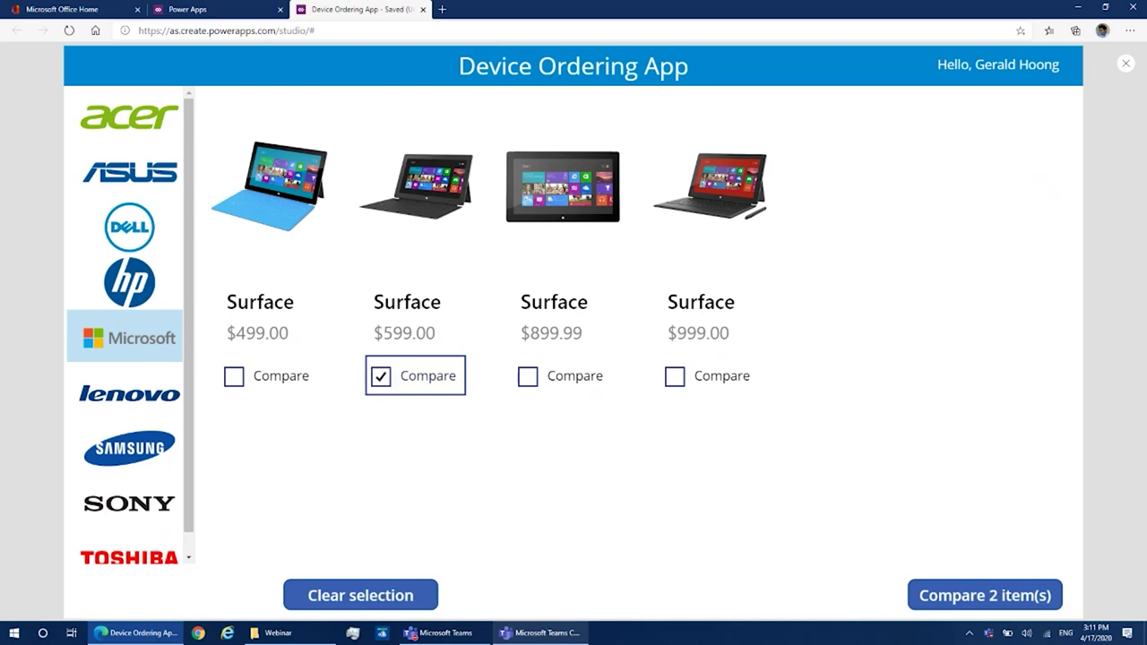
left_click(1006, 605)
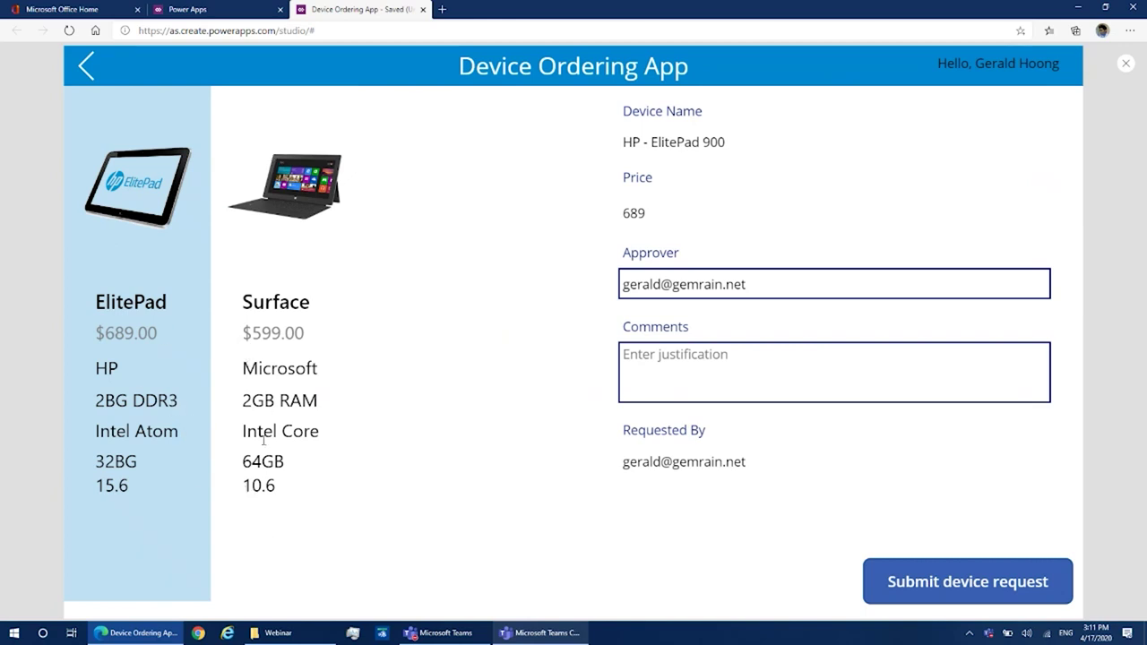
Step: Try both compared devices in the request form, finish on the Surface and check the comments field
left_click(284, 263)
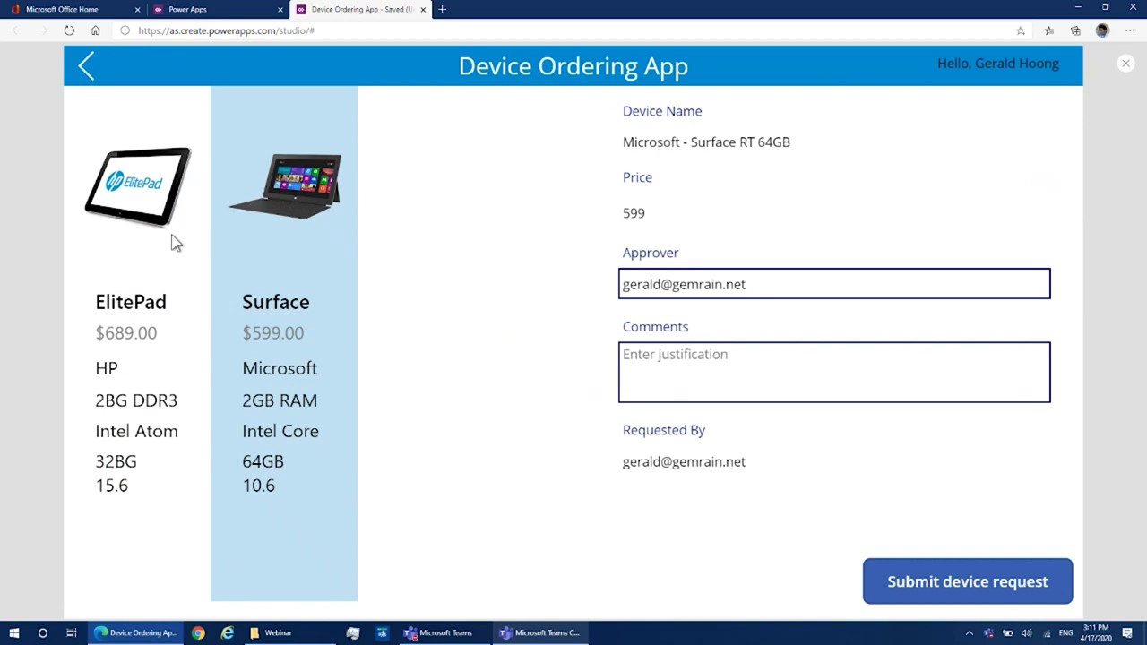
left_click(174, 242)
left_click(265, 242)
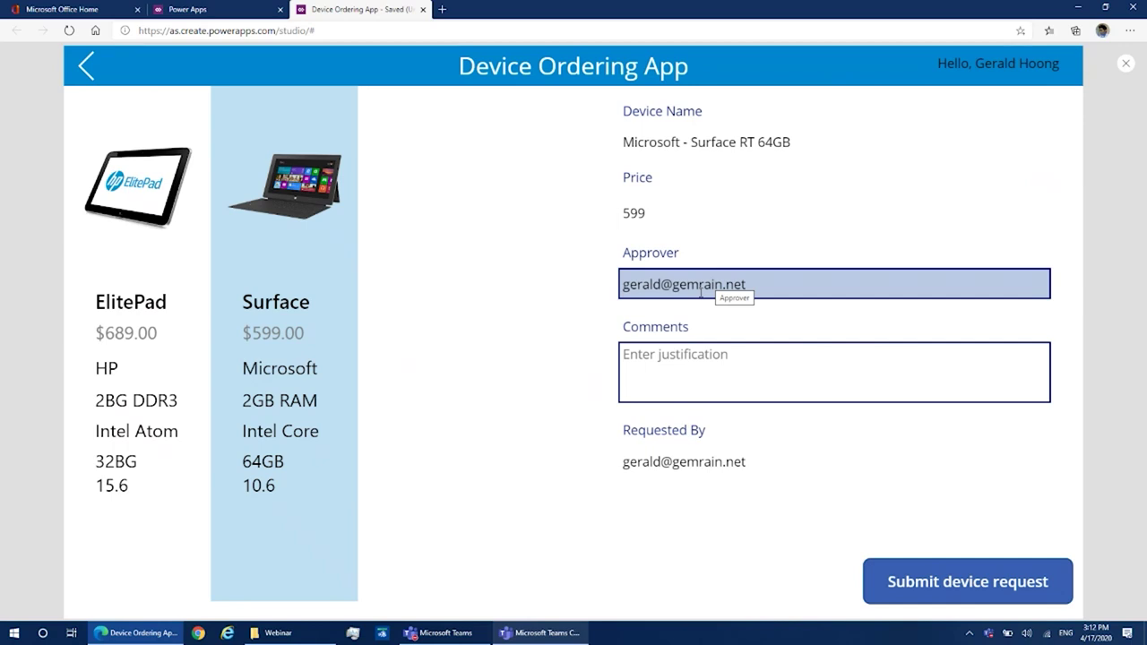
left_click(701, 371)
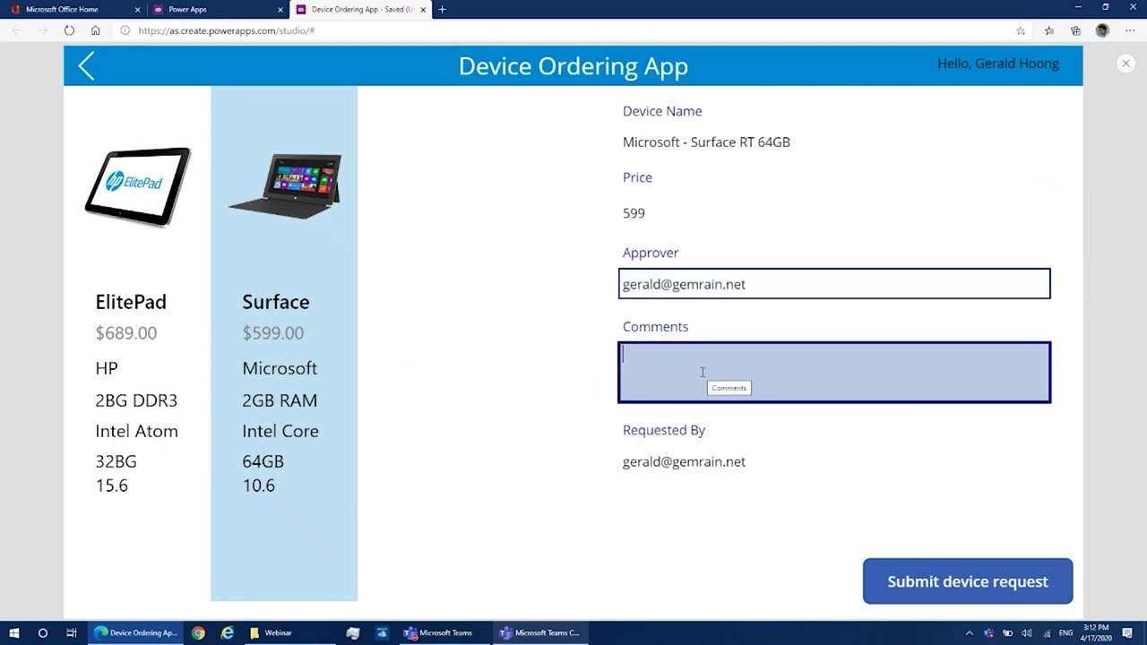
left_click(652, 506)
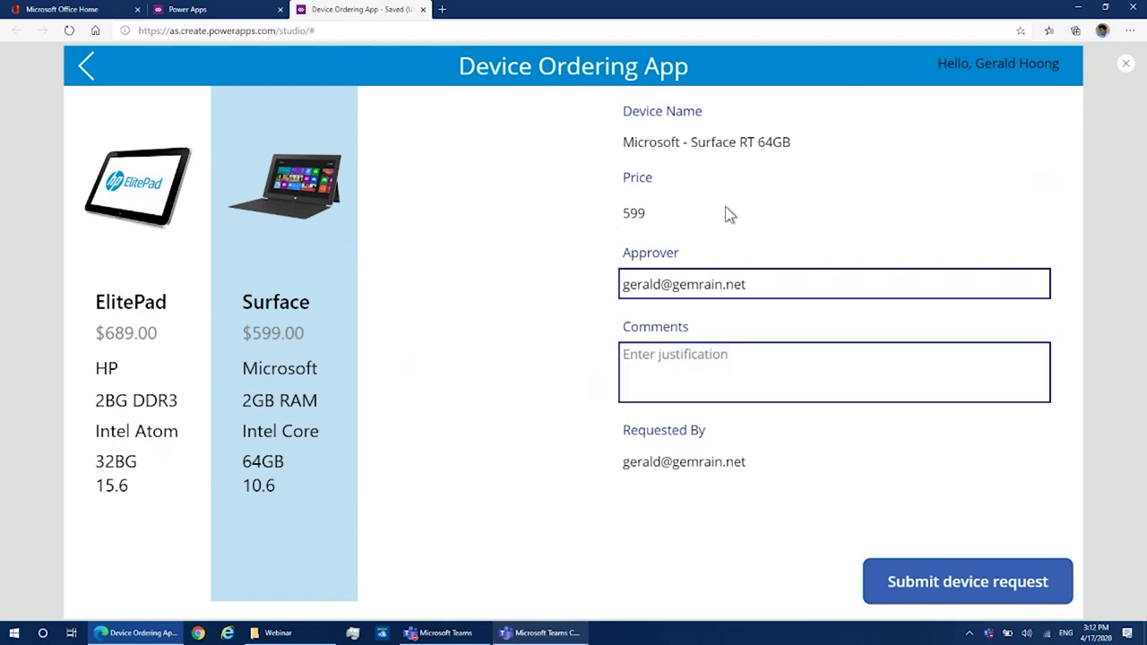
Step: Return to the app's main screen and clear the comparison selection
left_click(90, 68)
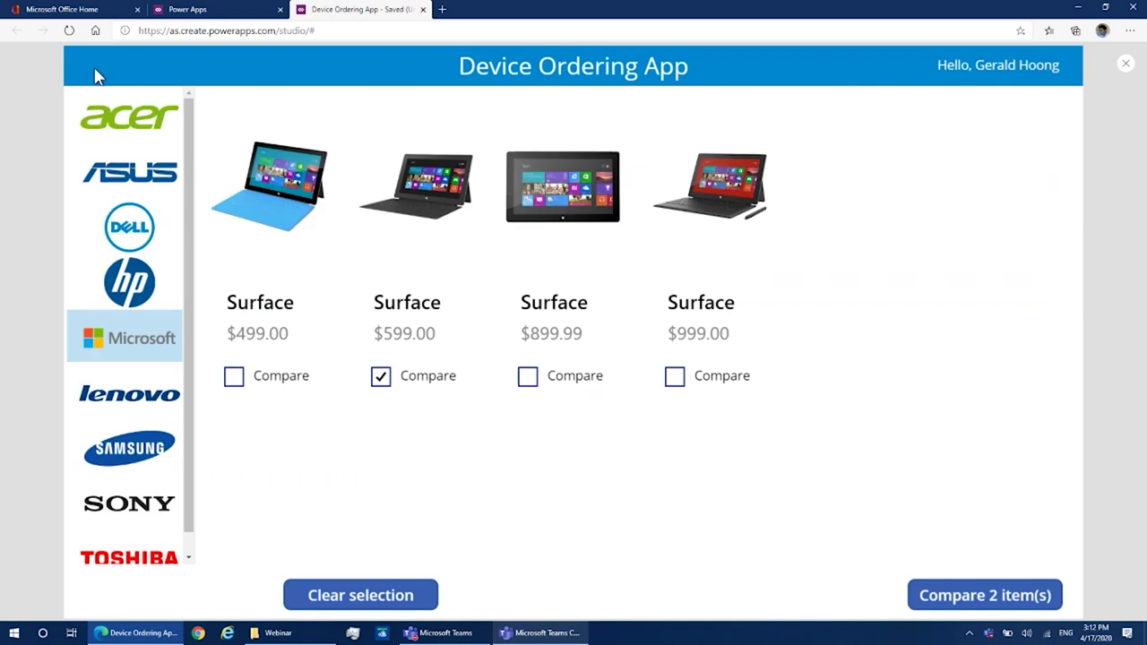
left_click(412, 594)
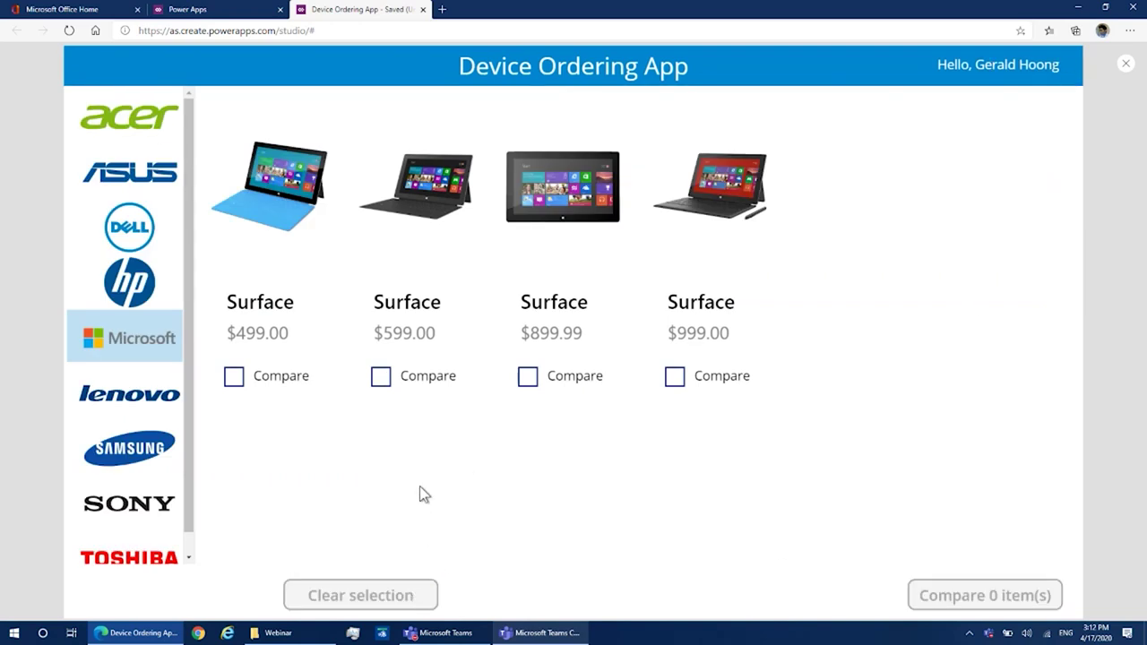
Step: Browse the device lists of Acer, Asus, Dell and Sony, and exit the app preview
left_click(119, 122)
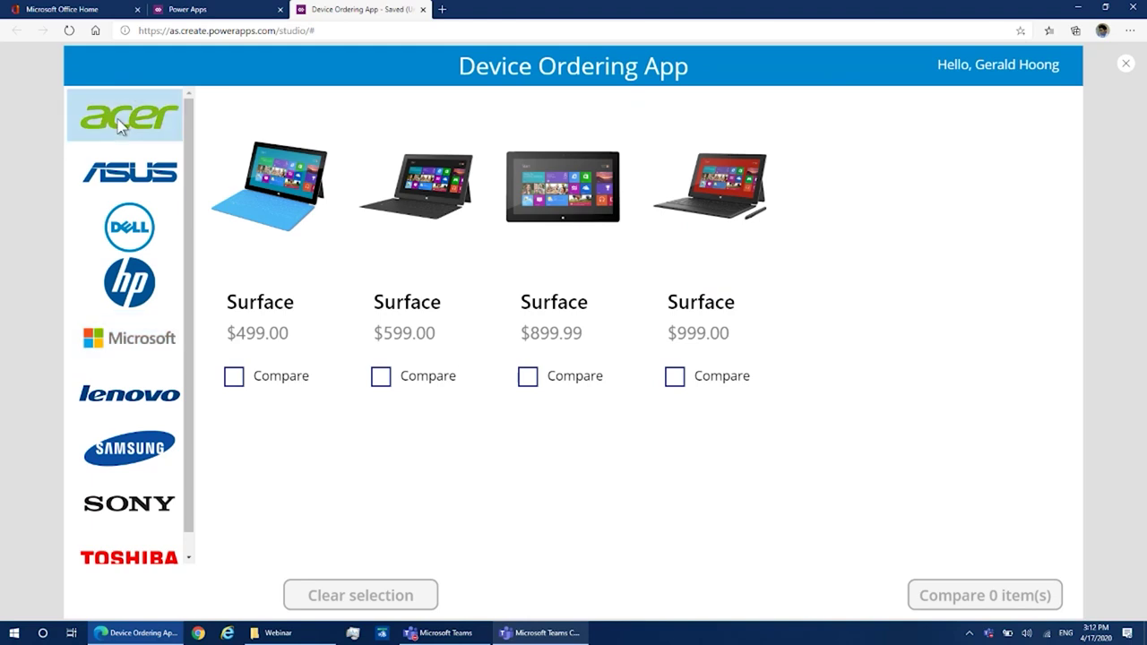
left_click(131, 170)
left_click(130, 230)
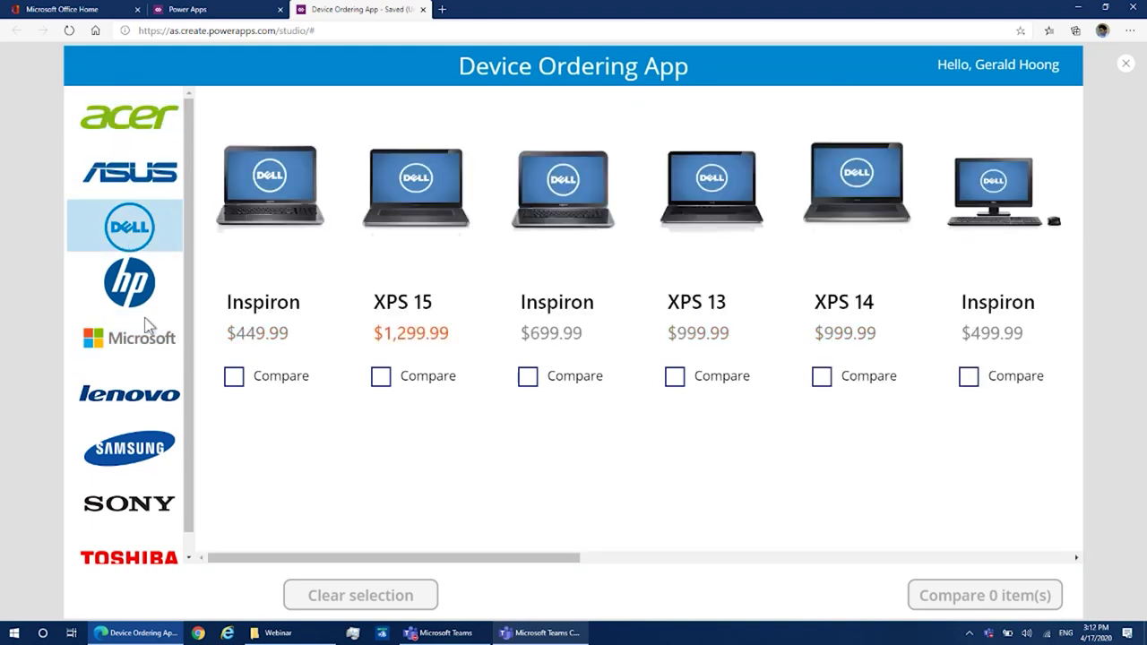
scroll(145, 317, "down", 1)
left_click(135, 491)
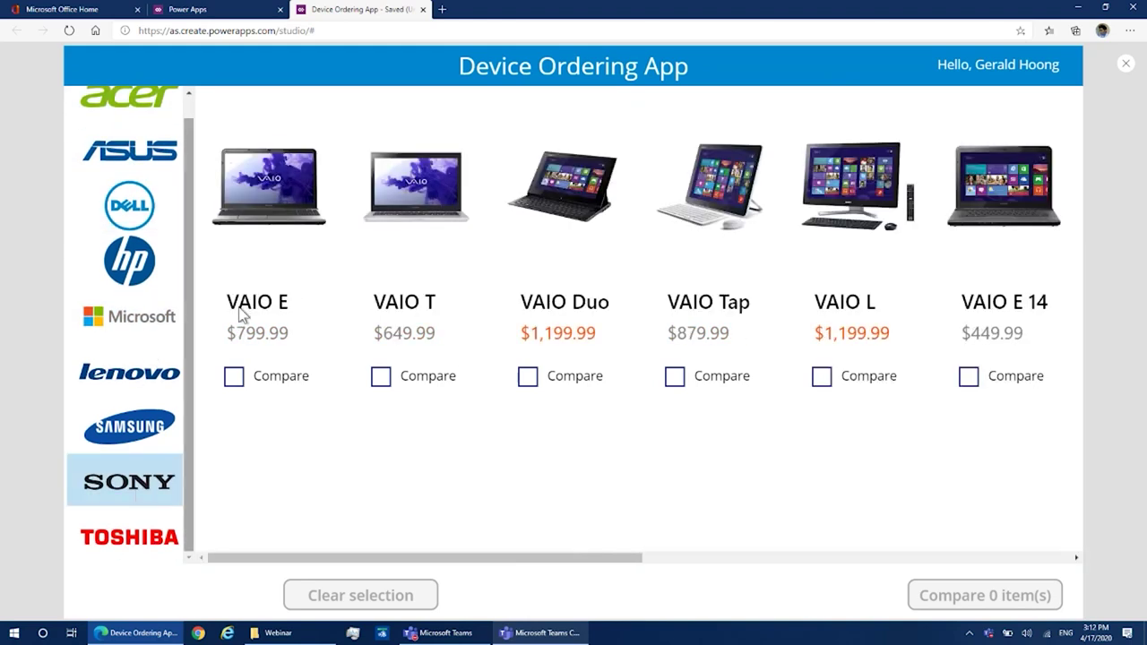
mouse_move(617, 564)
left_mouse_down()
mouse_move(921, 584)
mouse_move(599, 567)
left_mouse_up()
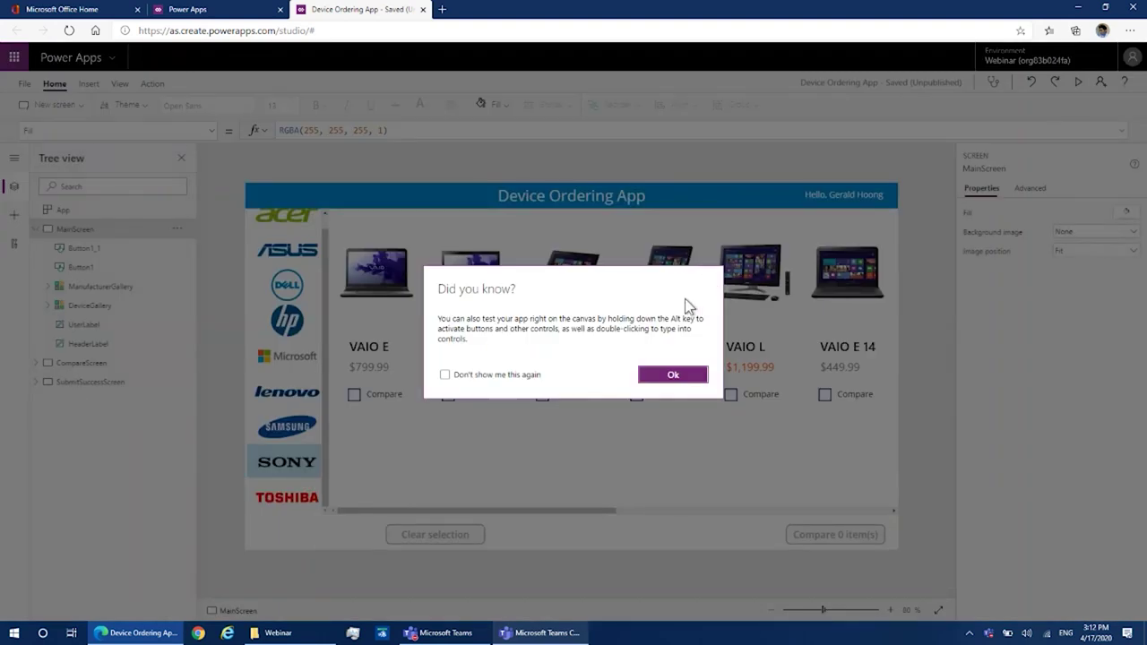
left_click(683, 376)
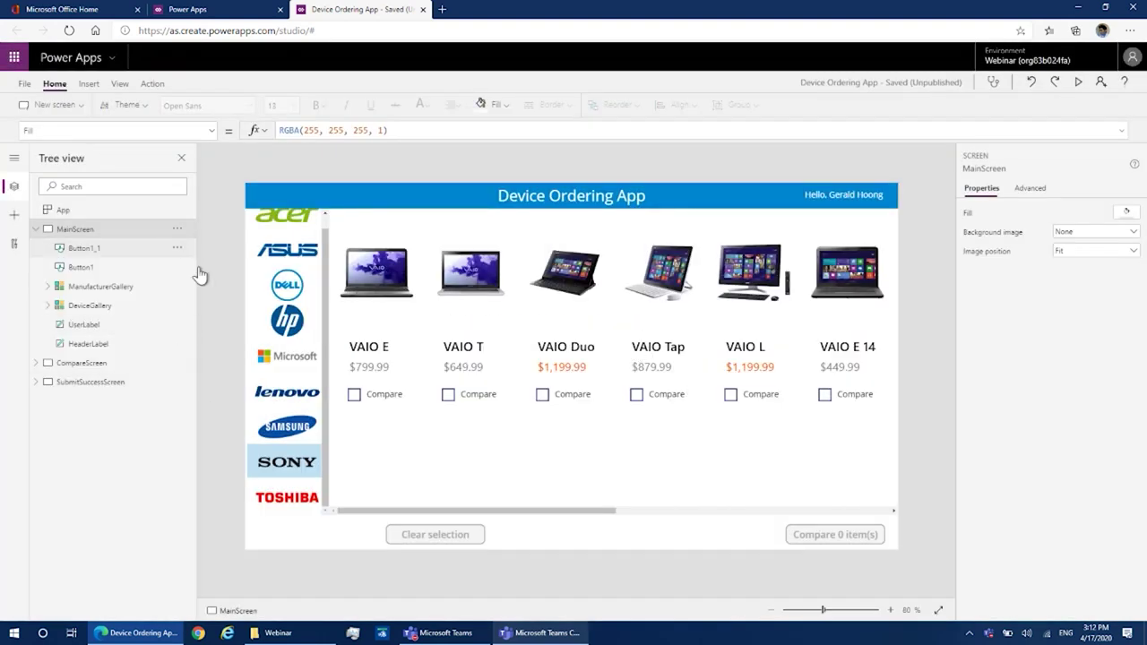
Step: Switch to Microsoft Teams and read through the published questions in the live event Q&A
left_click(454, 633)
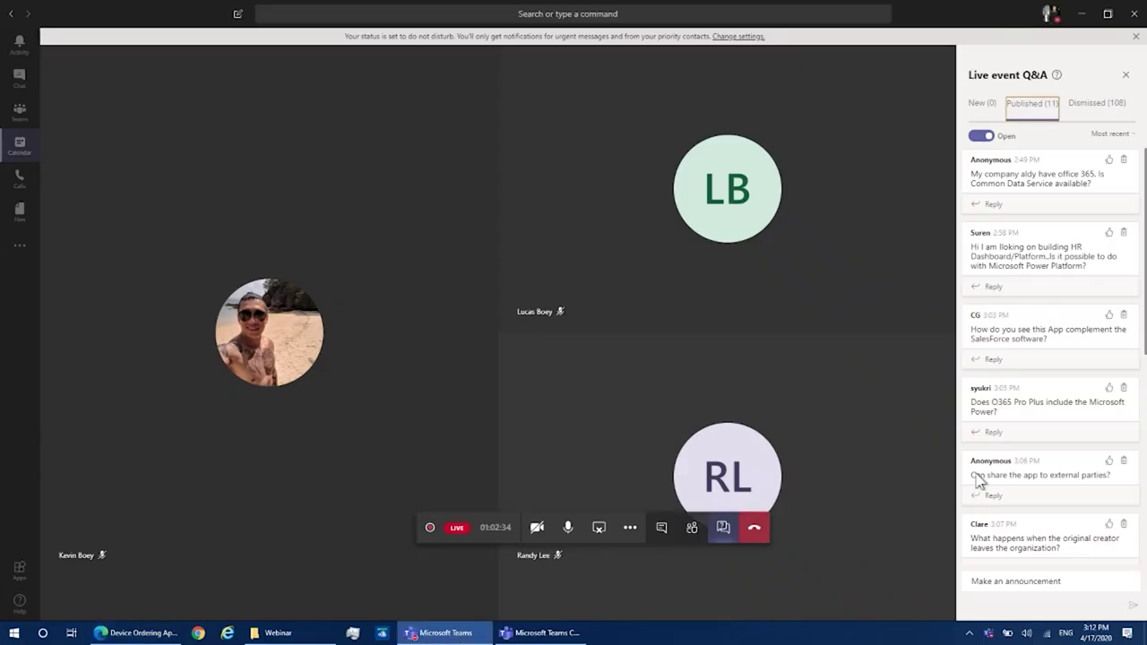
scroll(1068, 472, "down", 3)
scroll(1066, 473, "down", 4)
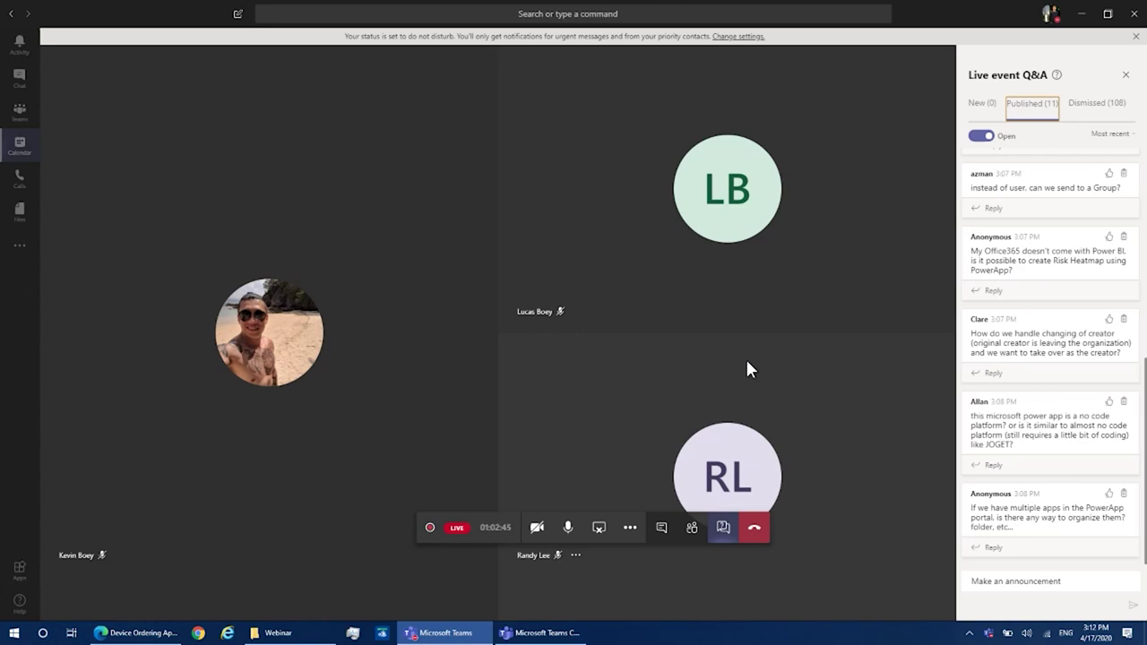
scroll(1030, 395, "up", 3)
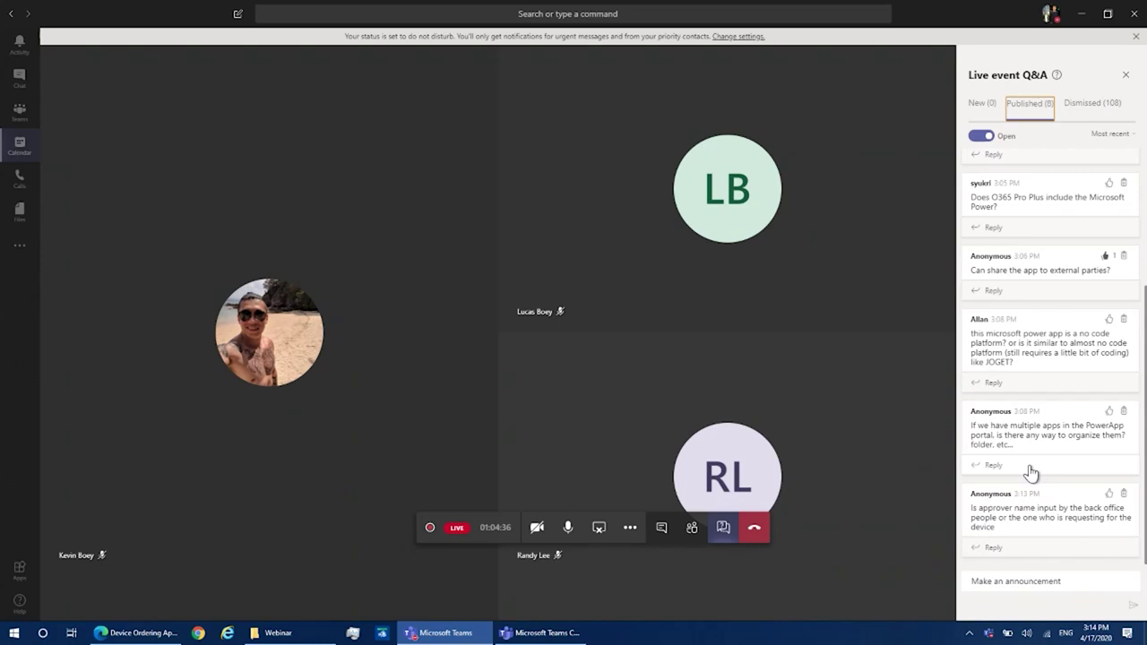
scroll(1030, 473, "up", 2)
scroll(1030, 473, "down", 2)
scroll(1124, 332, "up", 3)
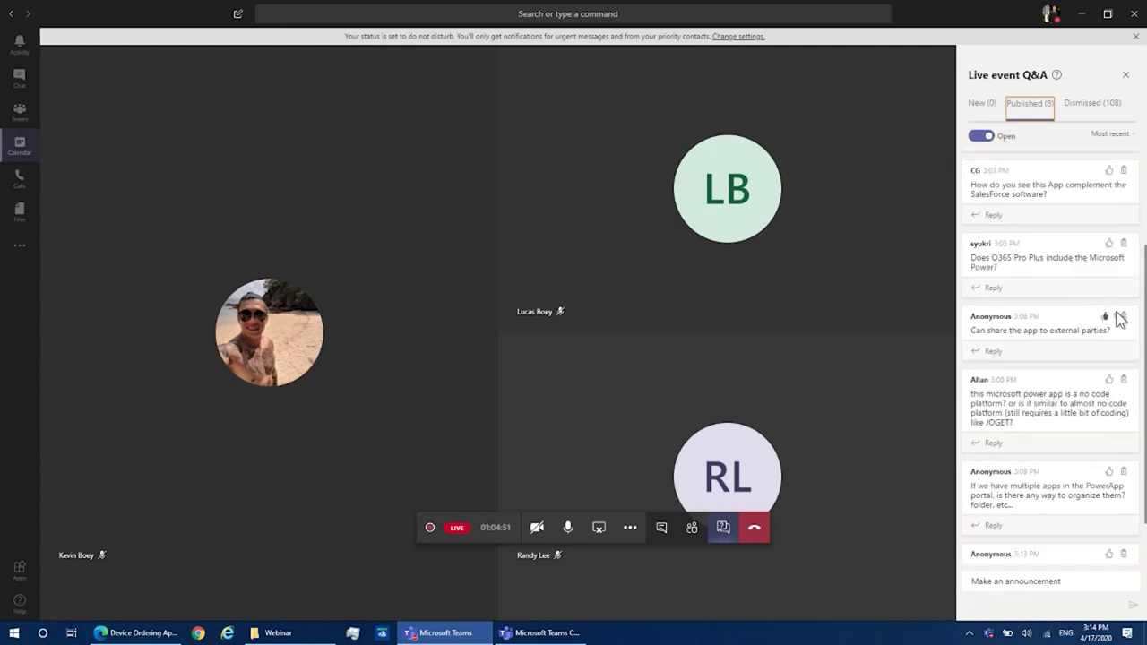
Step: Read the remaining published questions, switch back to the Device Ordering App editor in Edge and show its CompareScreen
scroll(1111, 314, "down", 3)
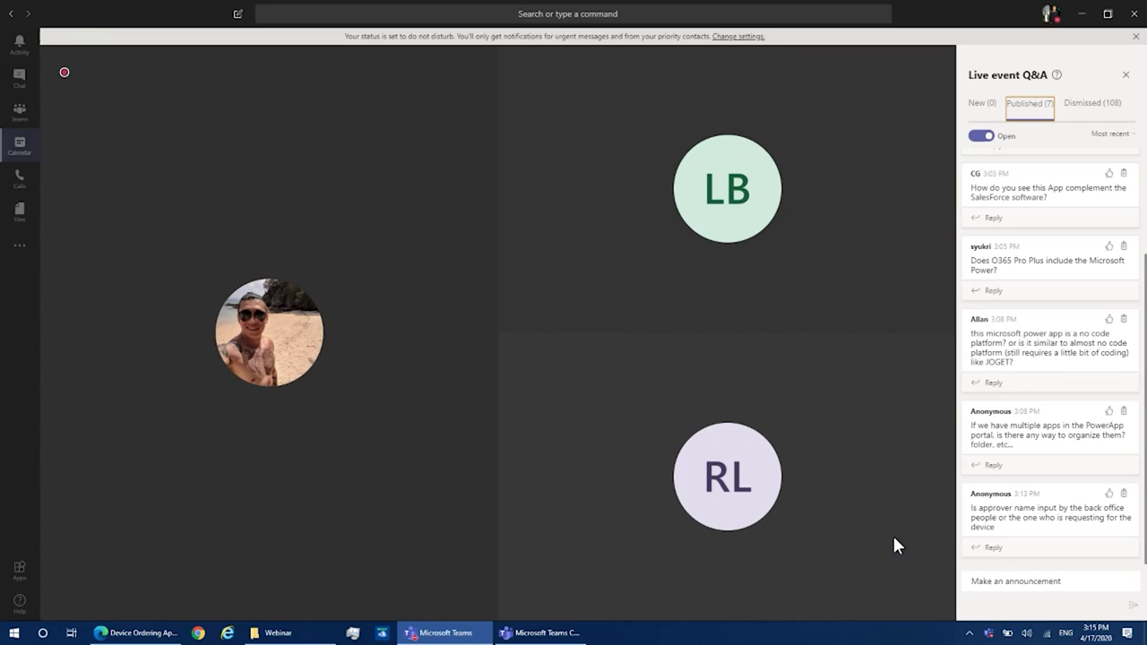
left_click(143, 633)
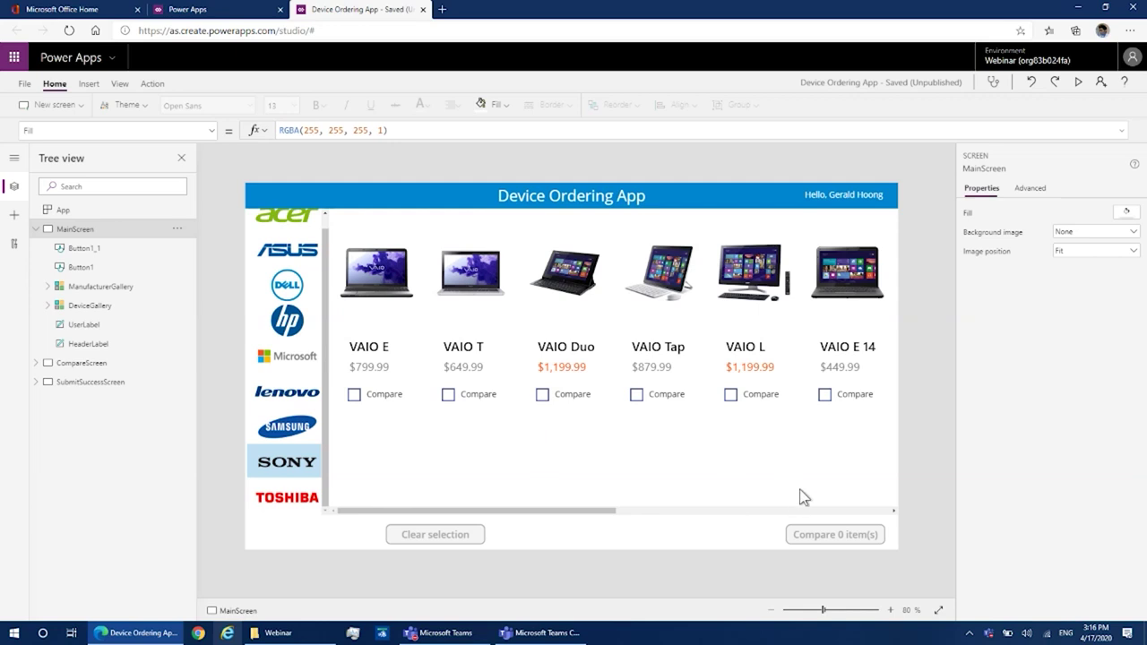
left_click(103, 369)
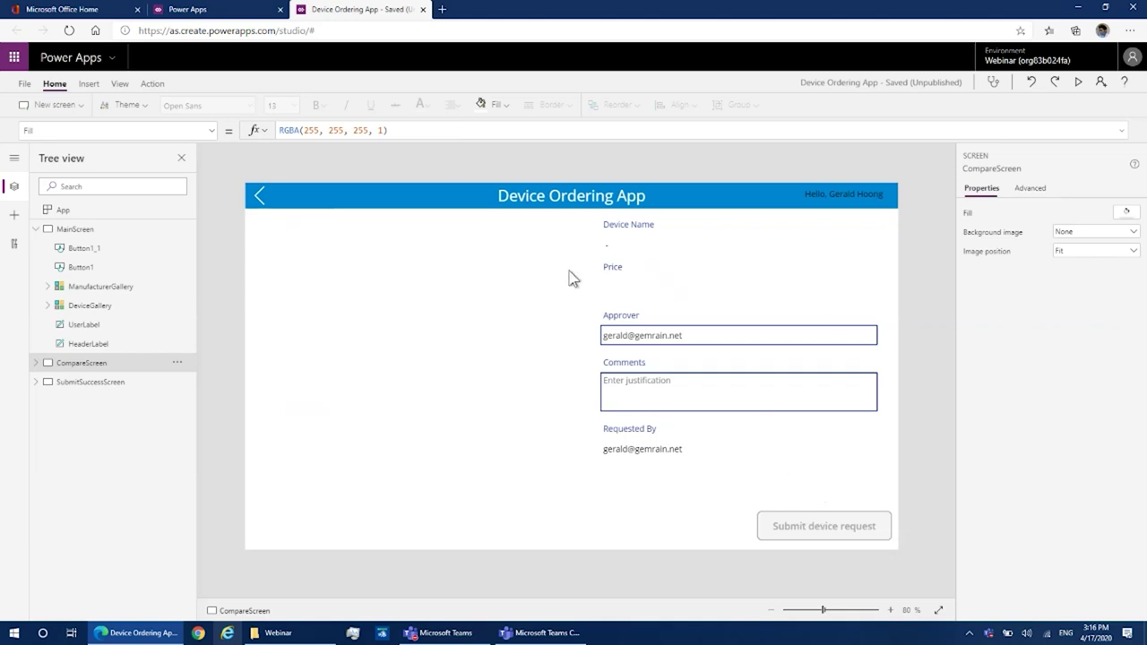
Step: Close the Device Ordering App editor, leaving without saving, and close the Power Apps site to return to the Office home page
left_click(422, 9)
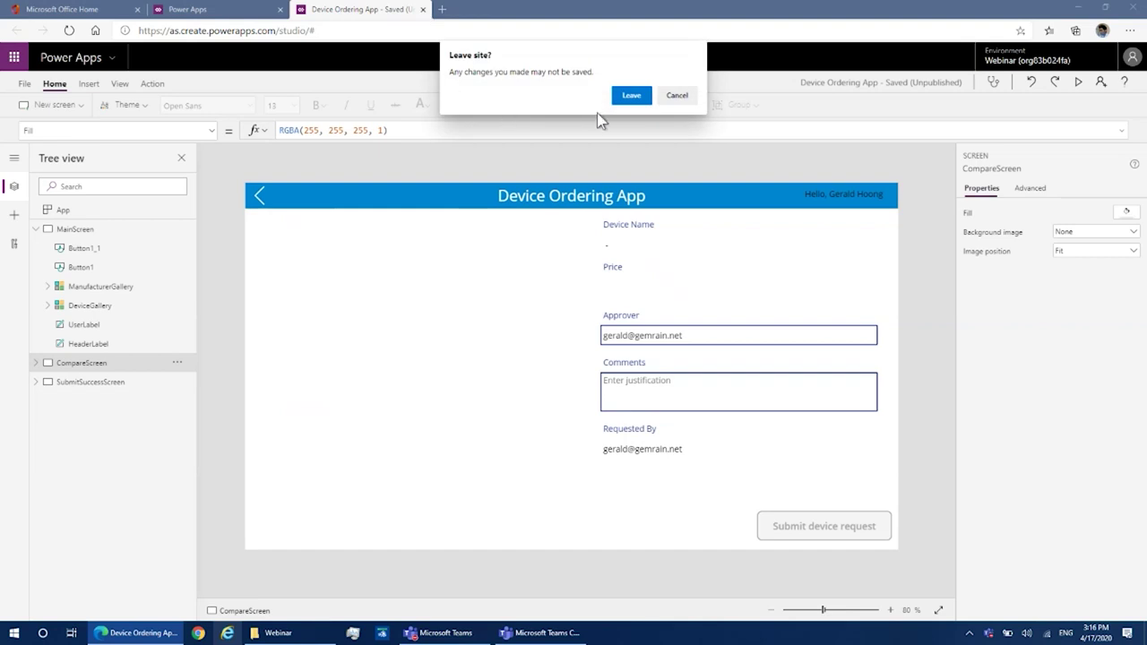
left_click(623, 97)
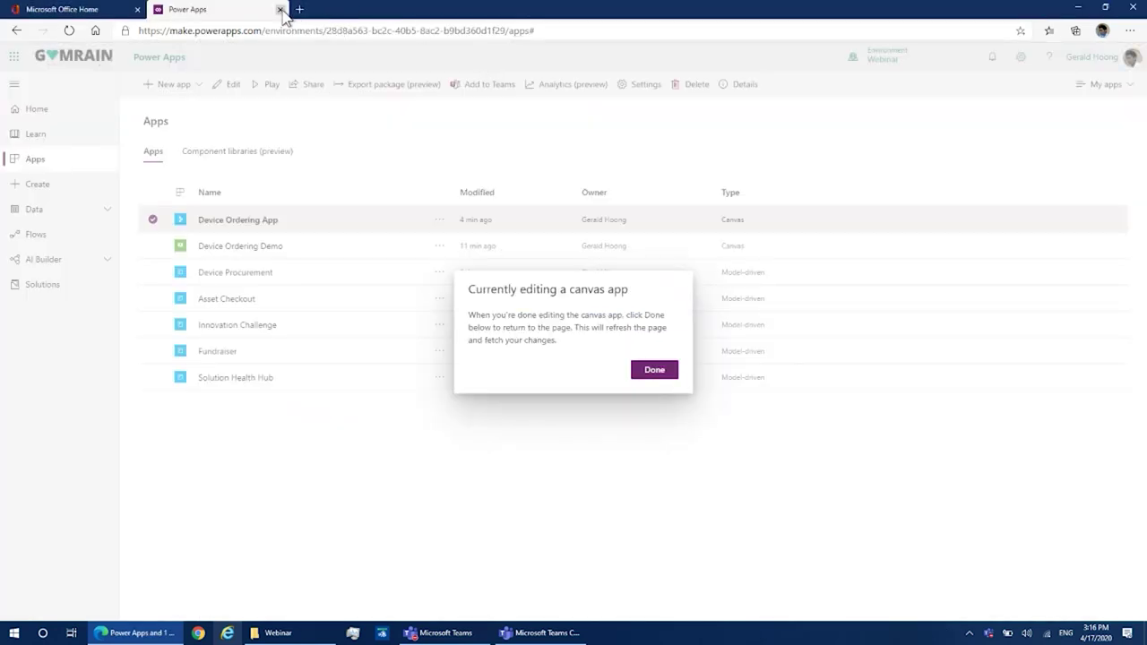
left_click(658, 368)
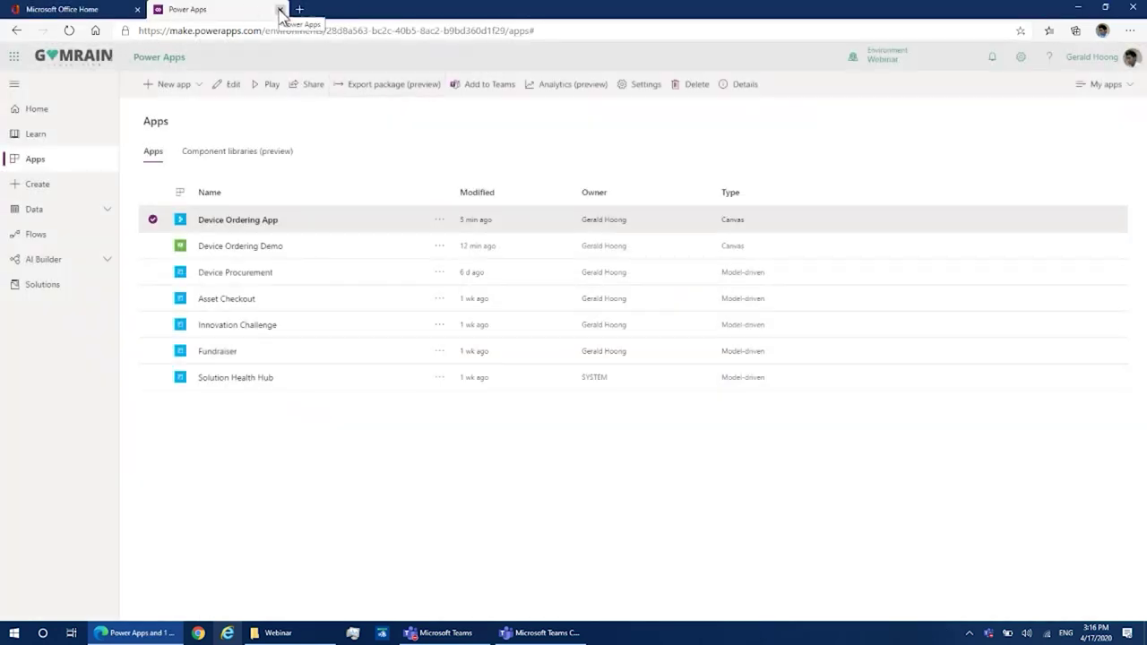
left_click(279, 10)
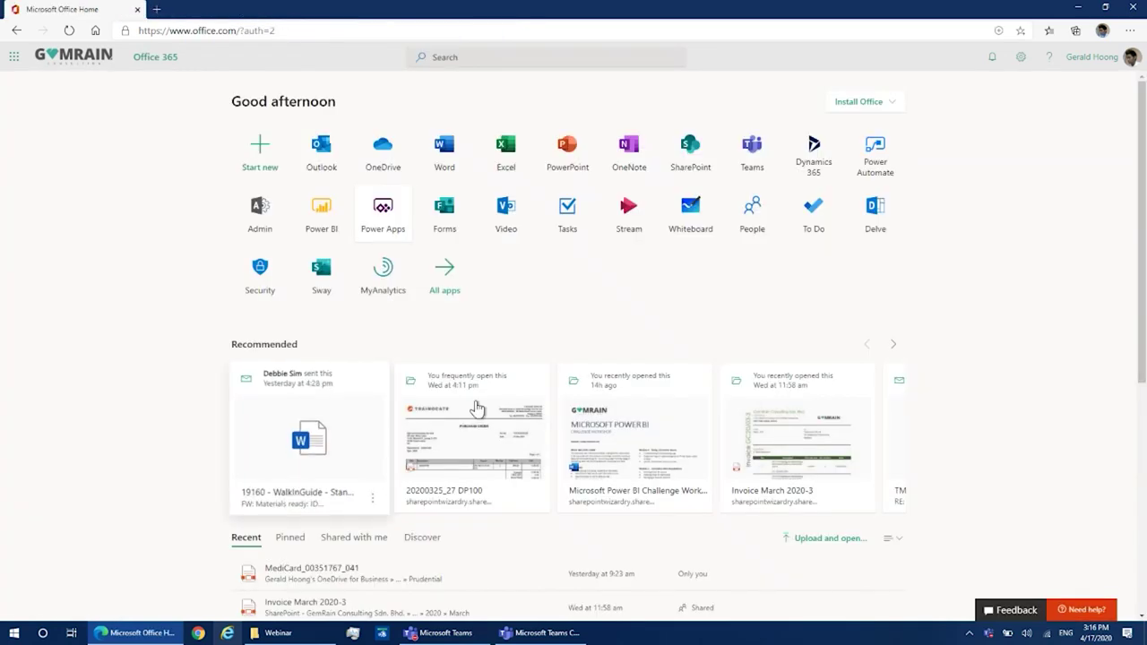
Step: Open Power Automate from the Office home page and go to the page for creating flows
left_click(881, 157)
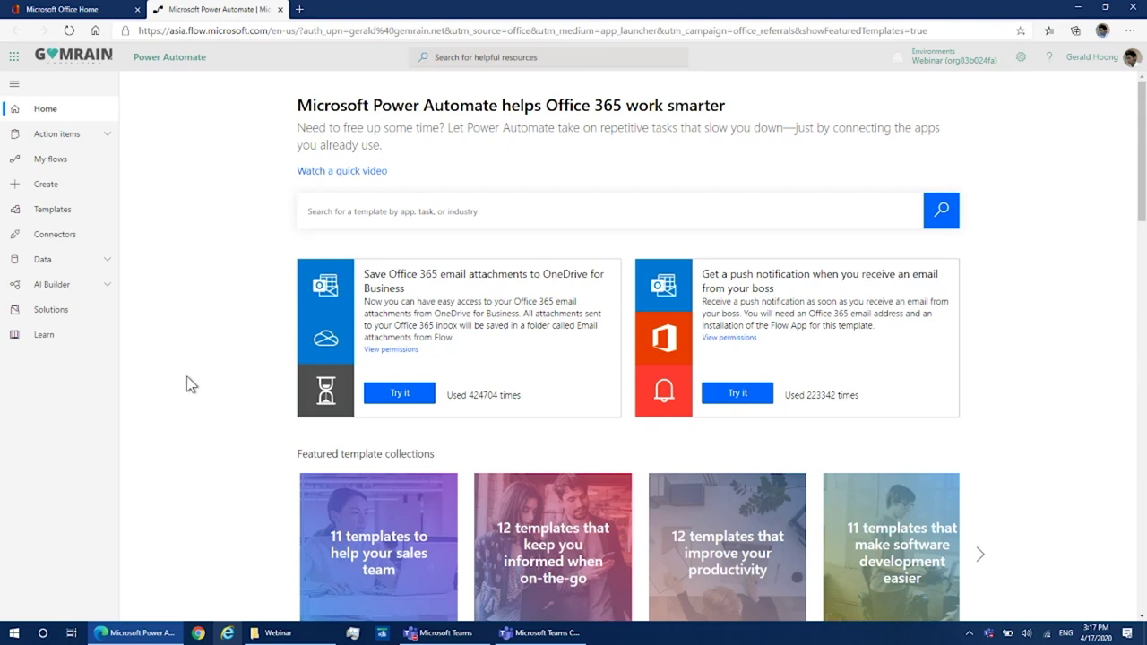
left_click(52, 163)
left_click(48, 188)
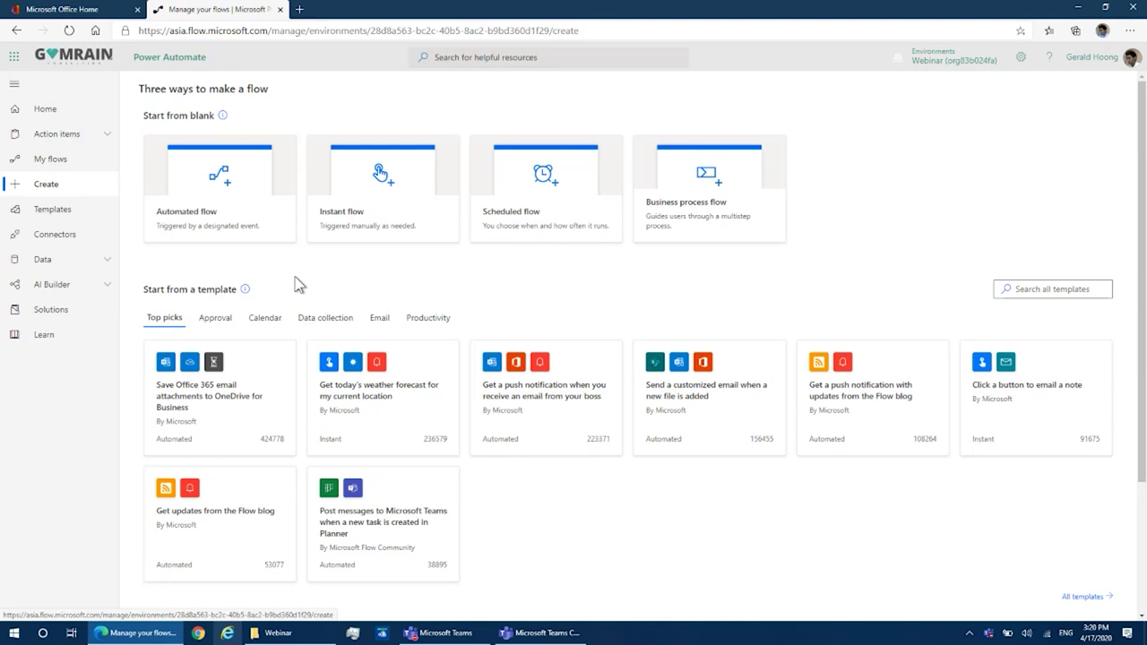
Step: Start an automated flow from blank and name it "Device Order Approval"
left_click(203, 227)
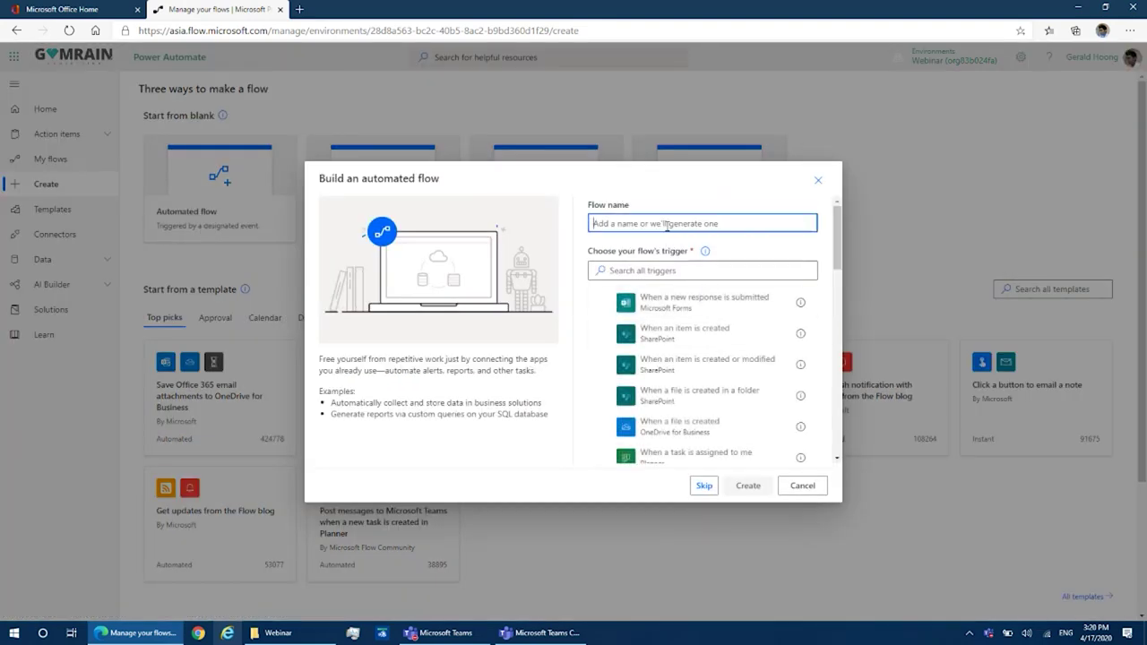
type("D")
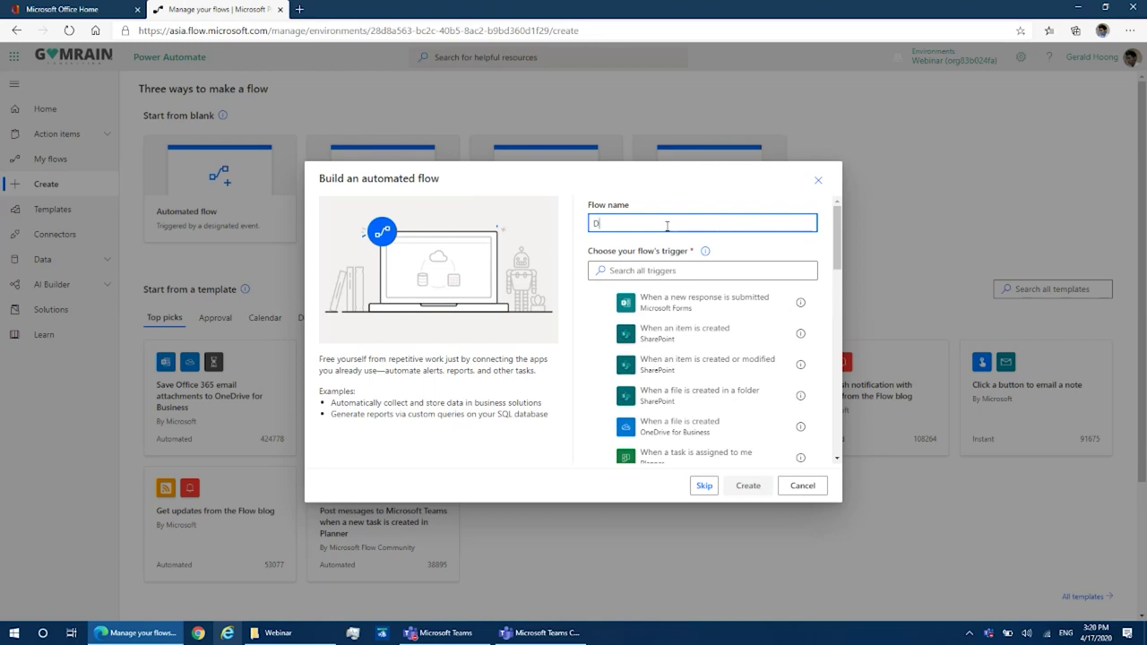
type("evice Order App")
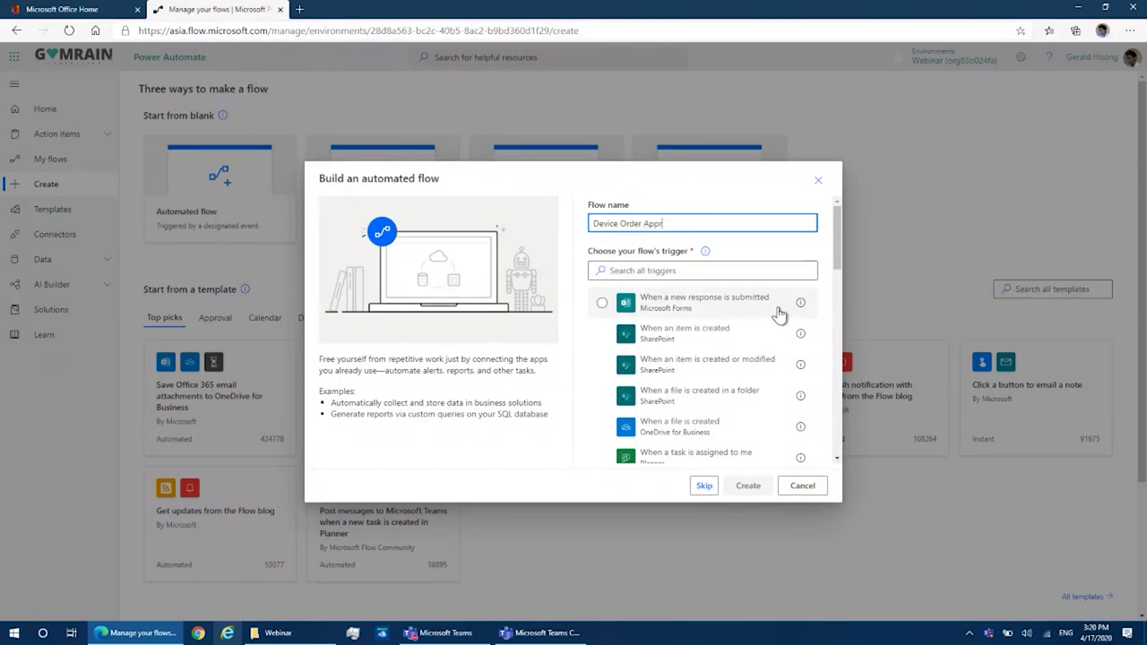
type("oval")
Step: Choose the Common Data Service trigger "When a record is created" and create the flow
scroll(704, 328, "down", 3)
scroll(706, 330, "up", 3)
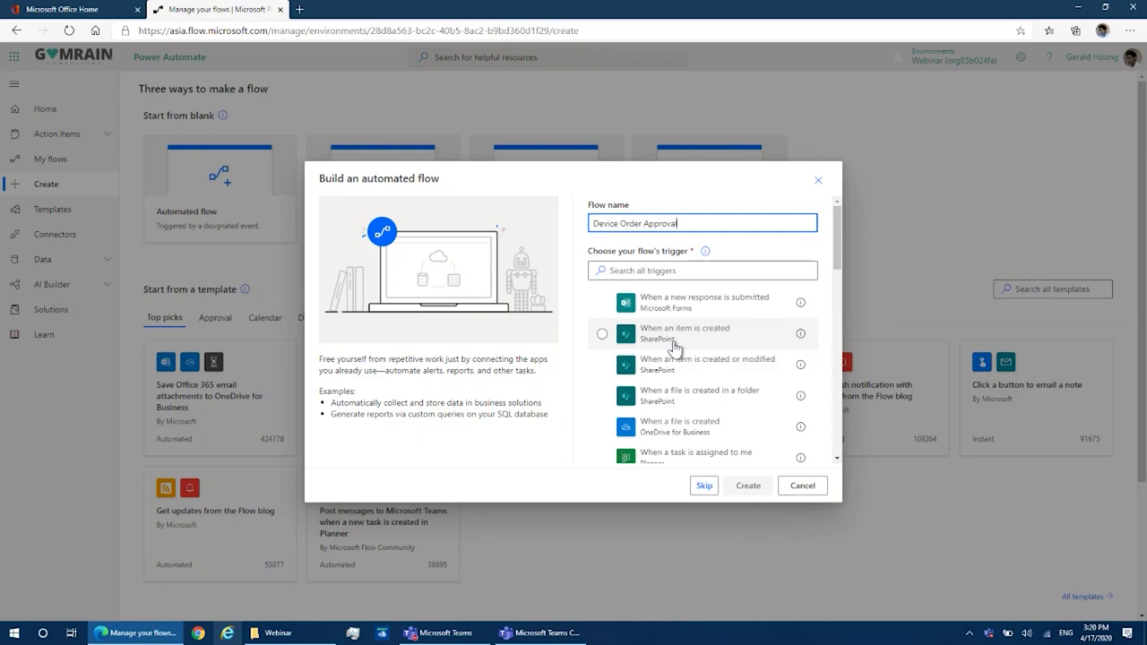
scroll(676, 354, "down", 1)
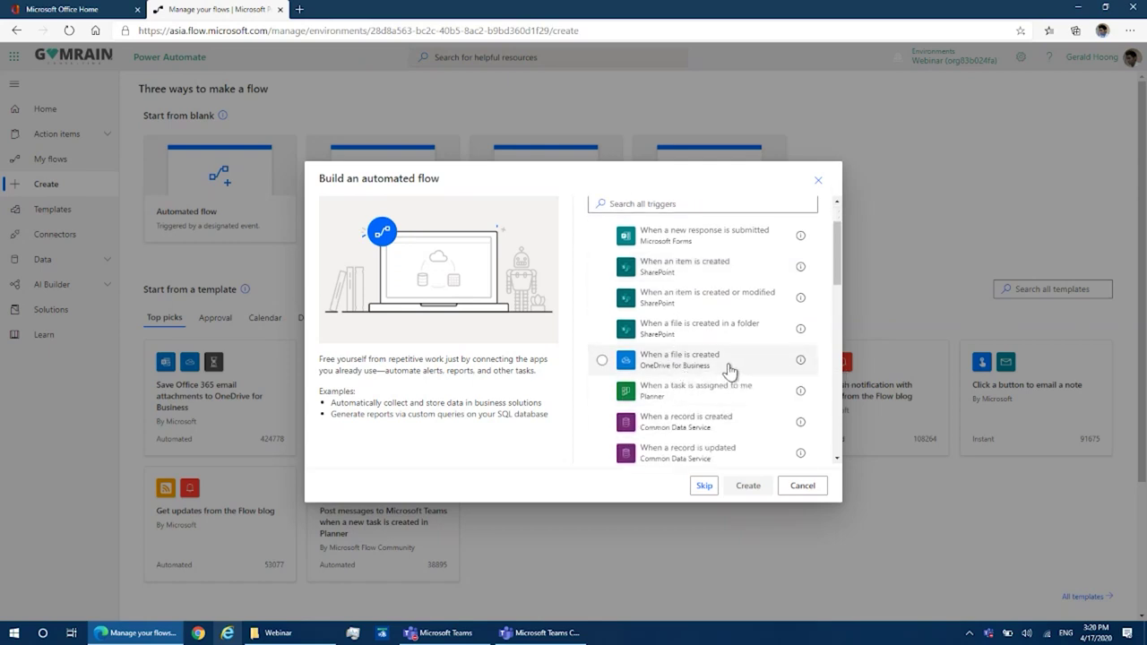
scroll(730, 371, "down", 2)
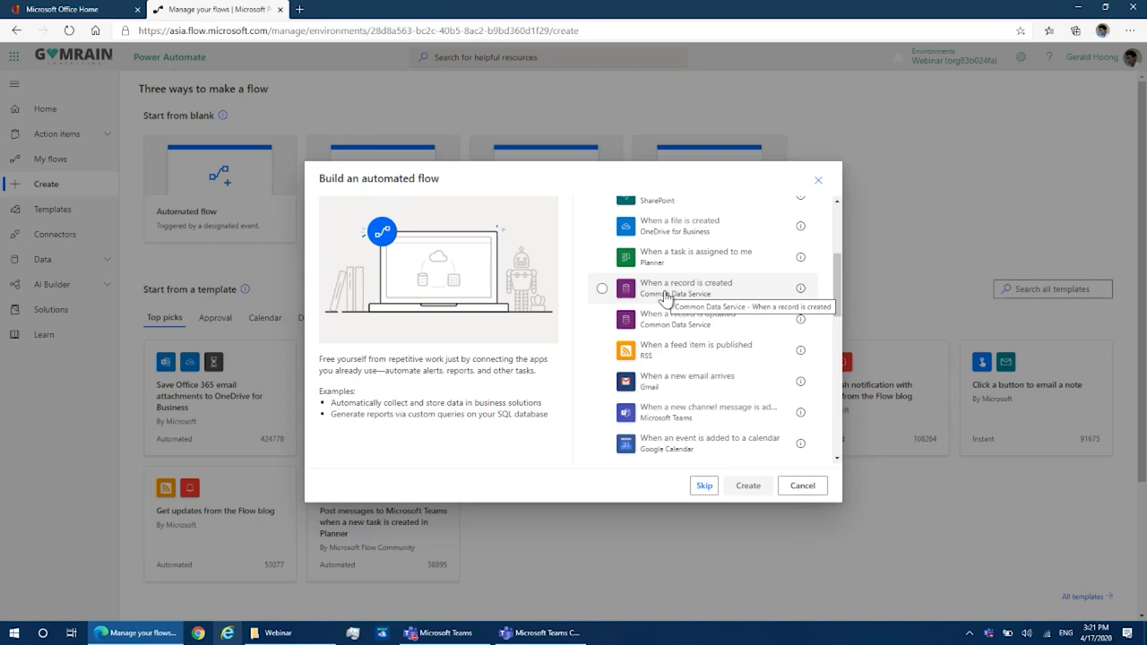
scroll(664, 296, "up", 5)
scroll(681, 349, "down", 6)
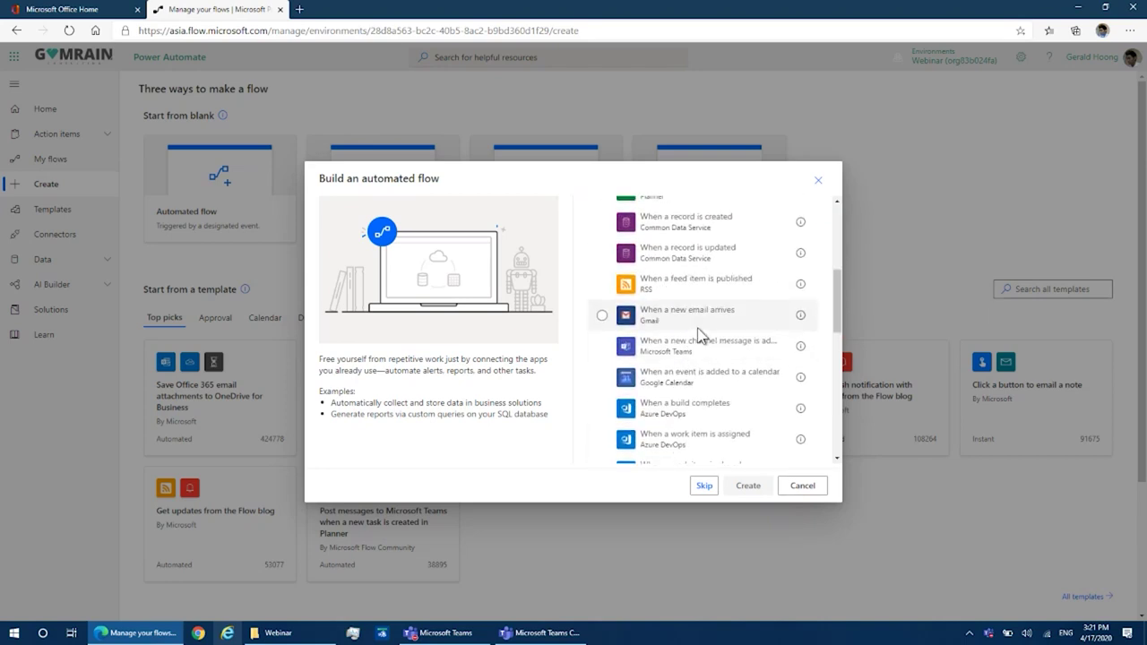
scroll(695, 304, "up", 1)
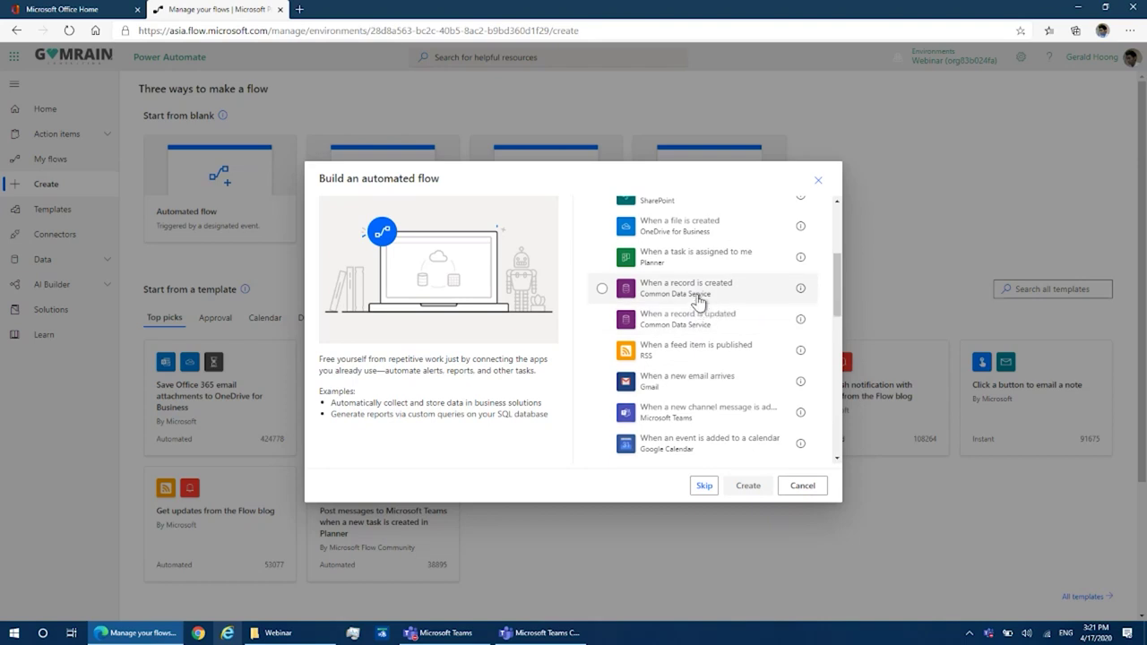
left_click(698, 299)
left_click(750, 488)
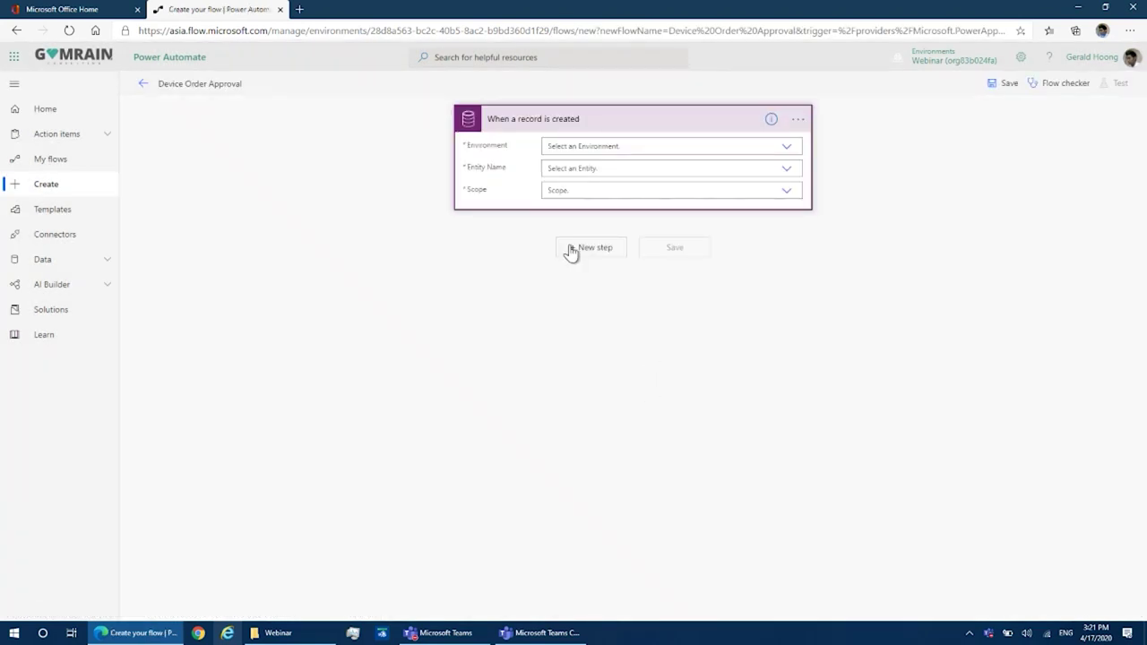
Step: Set the trigger's environment to Webinar (org83b024fa) and view the available entities without choosing one
left_click(785, 146)
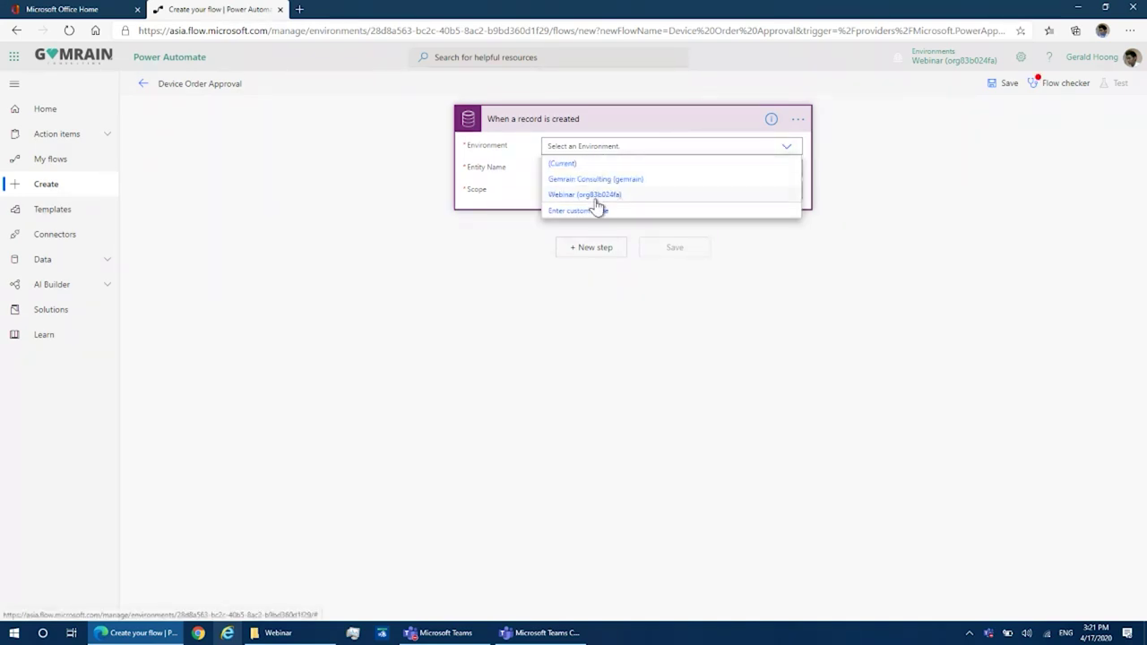
left_click(596, 195)
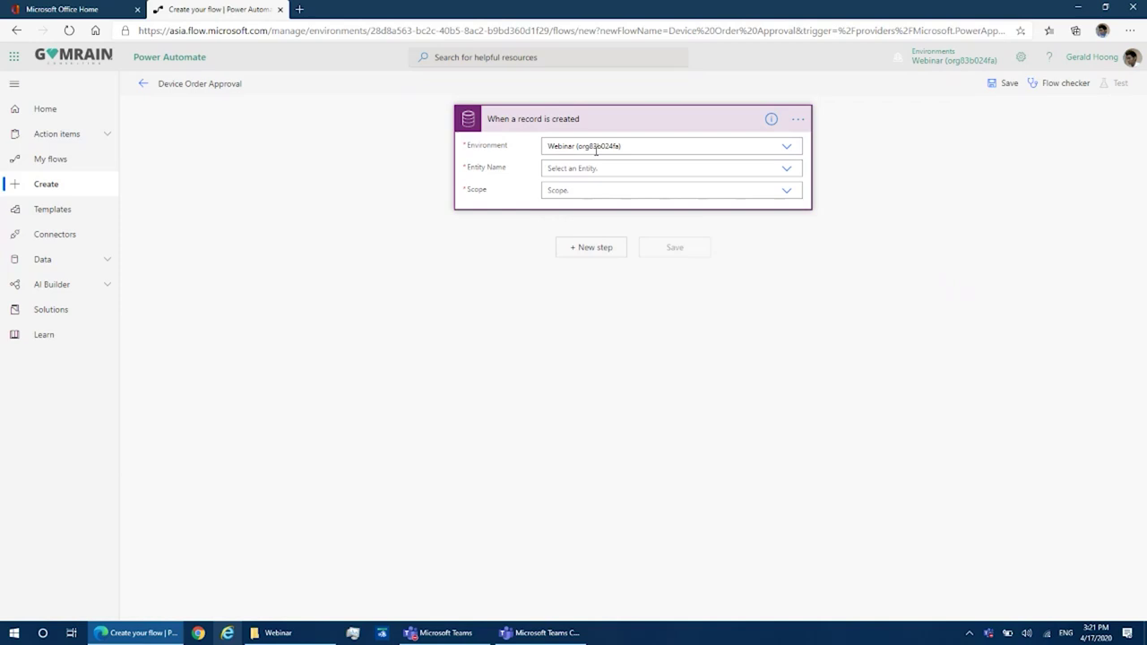
left_click(790, 172)
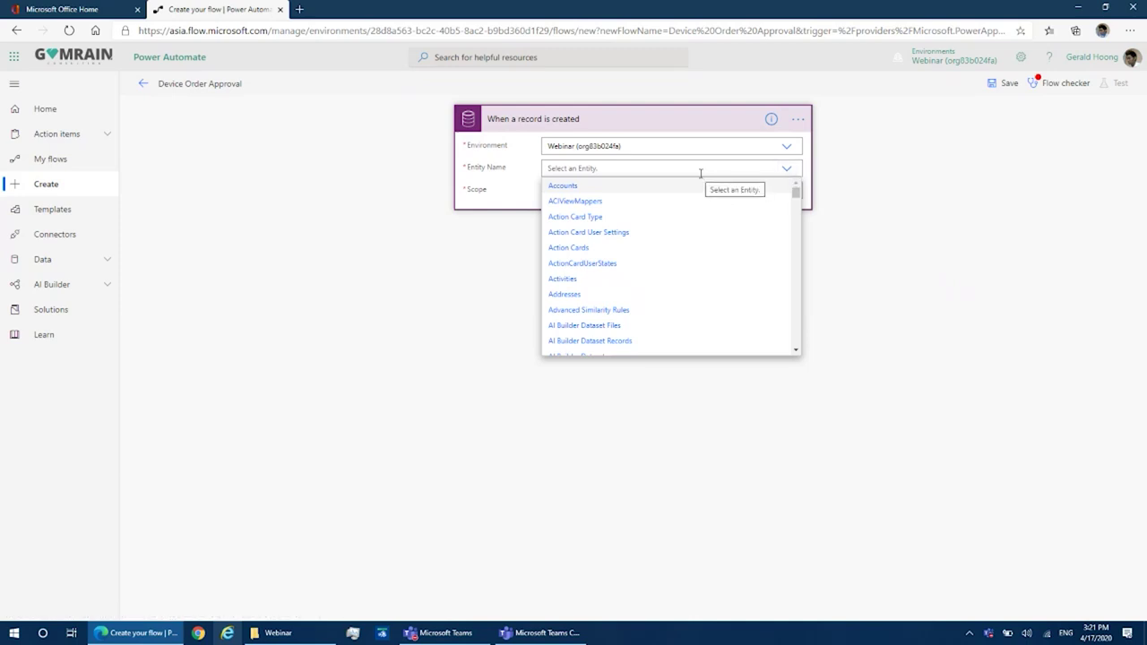
left_click(412, 344)
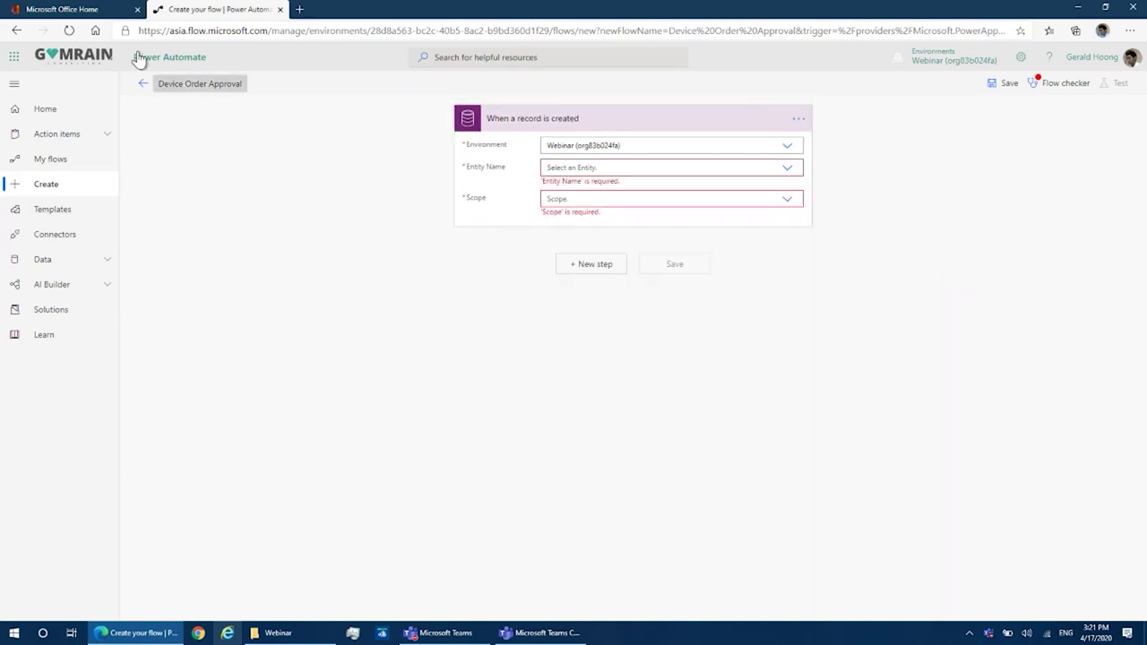
Step: Open Power Apps from the Office home page and open the Device Order entity from the environment's entities
left_click(90, 11)
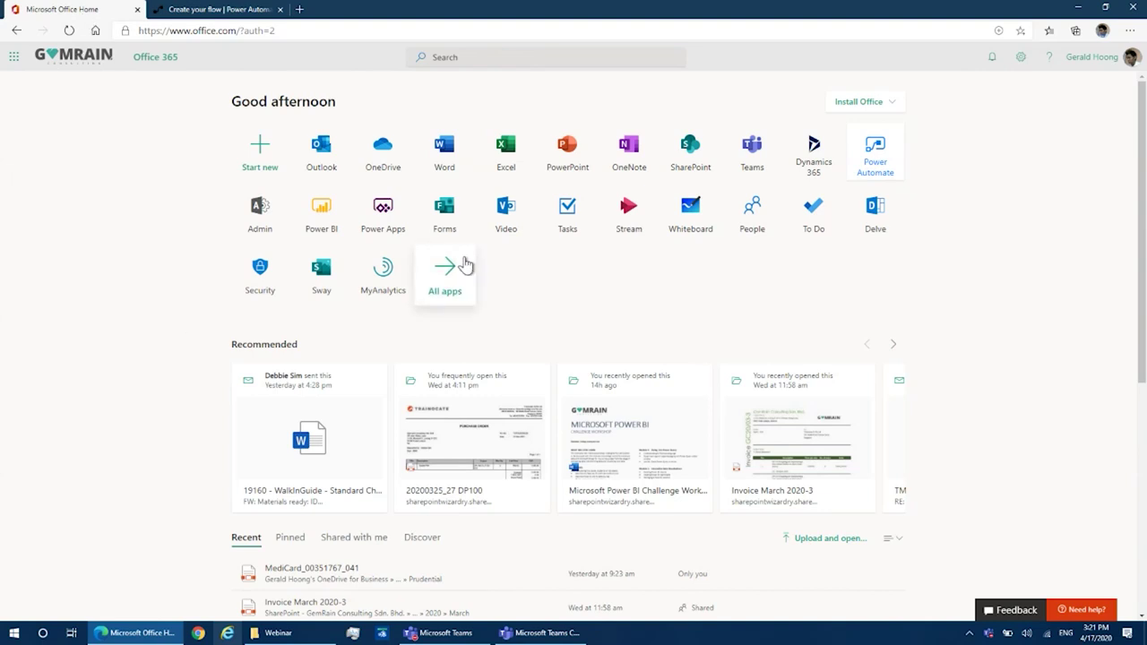
left_click(382, 215)
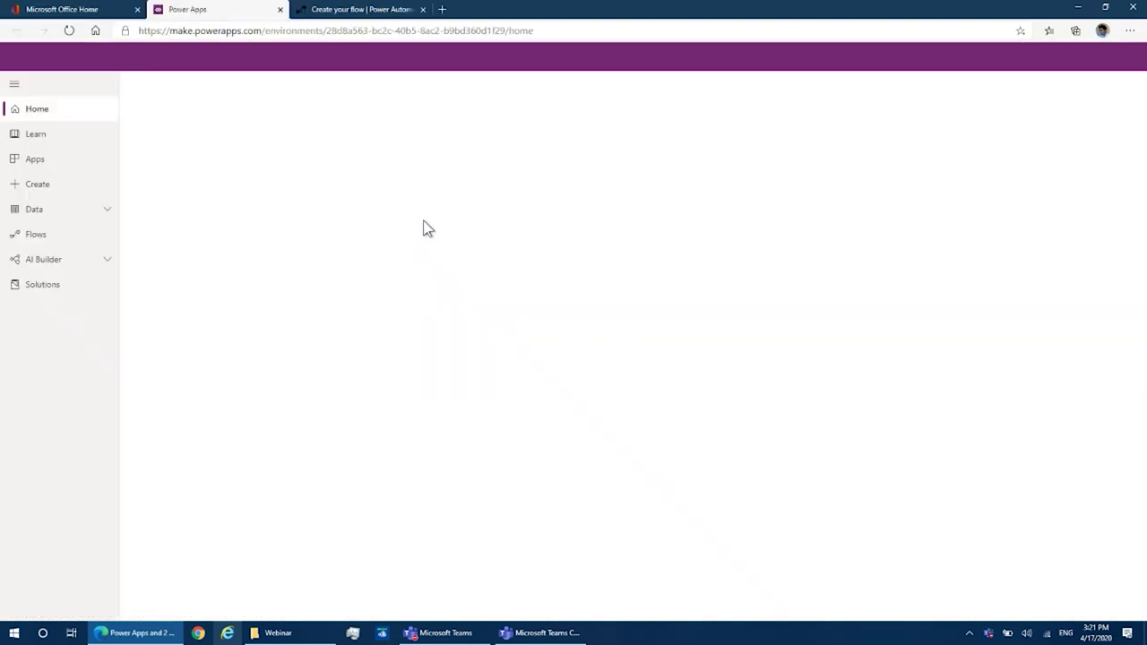
left_click(34, 215)
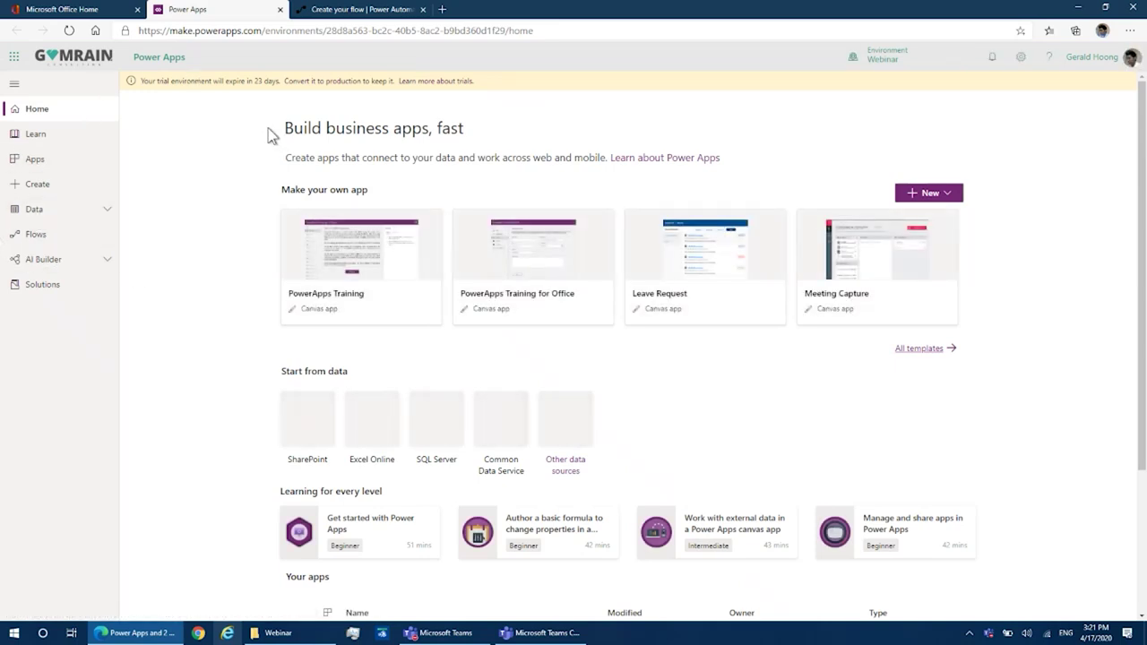
left_click(92, 217)
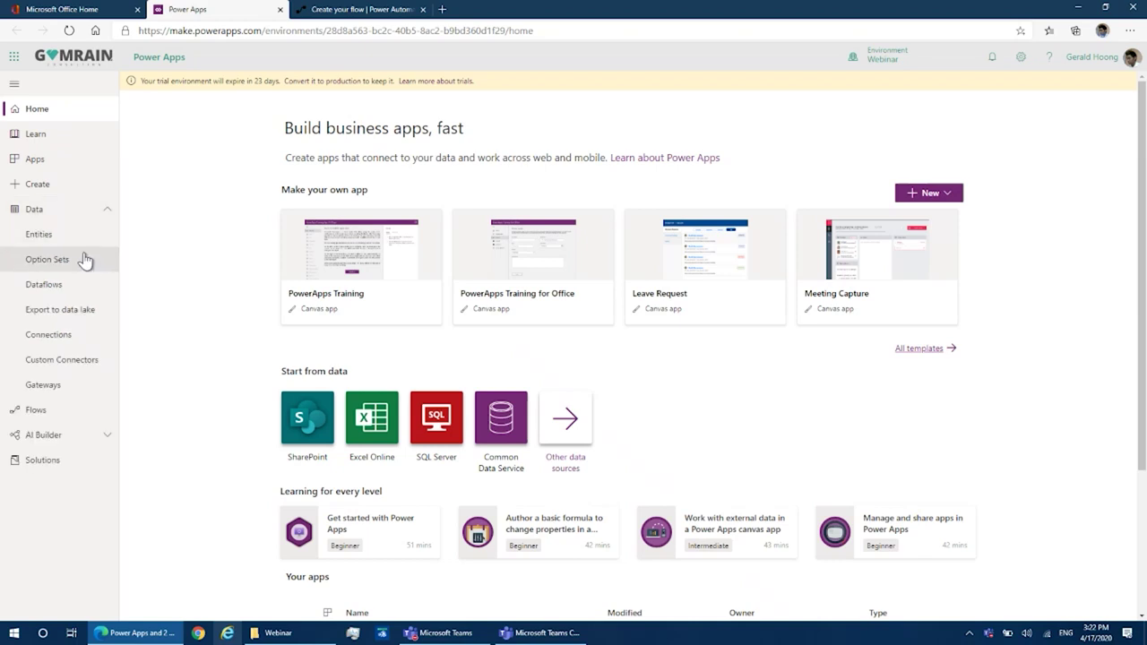
left_click(70, 243)
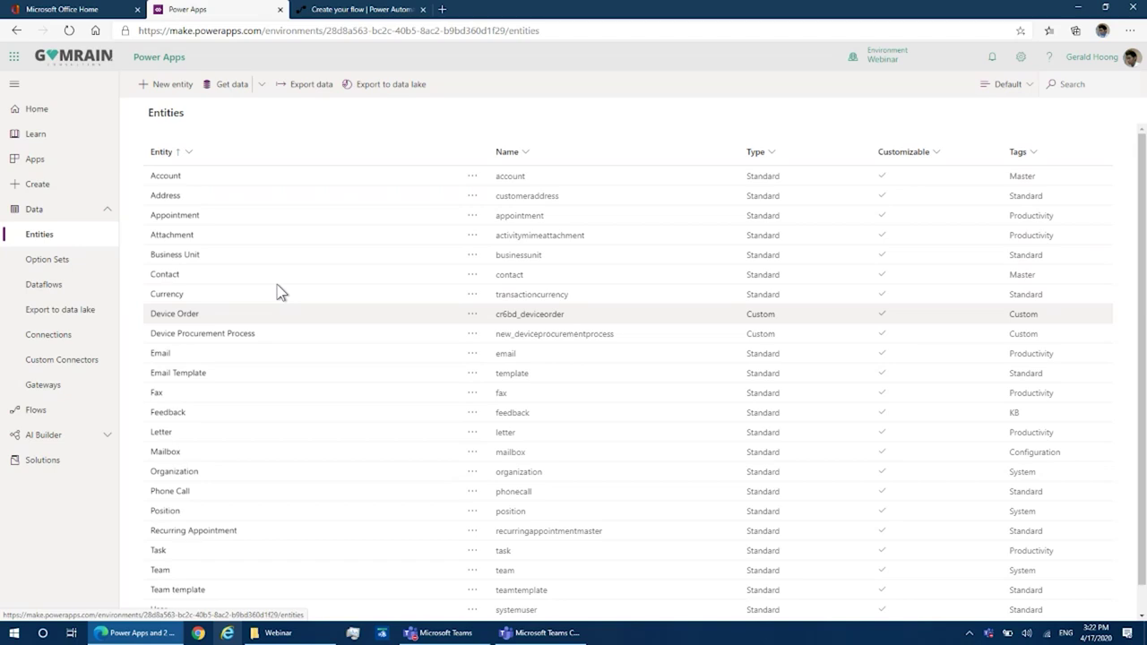
left_click(192, 317)
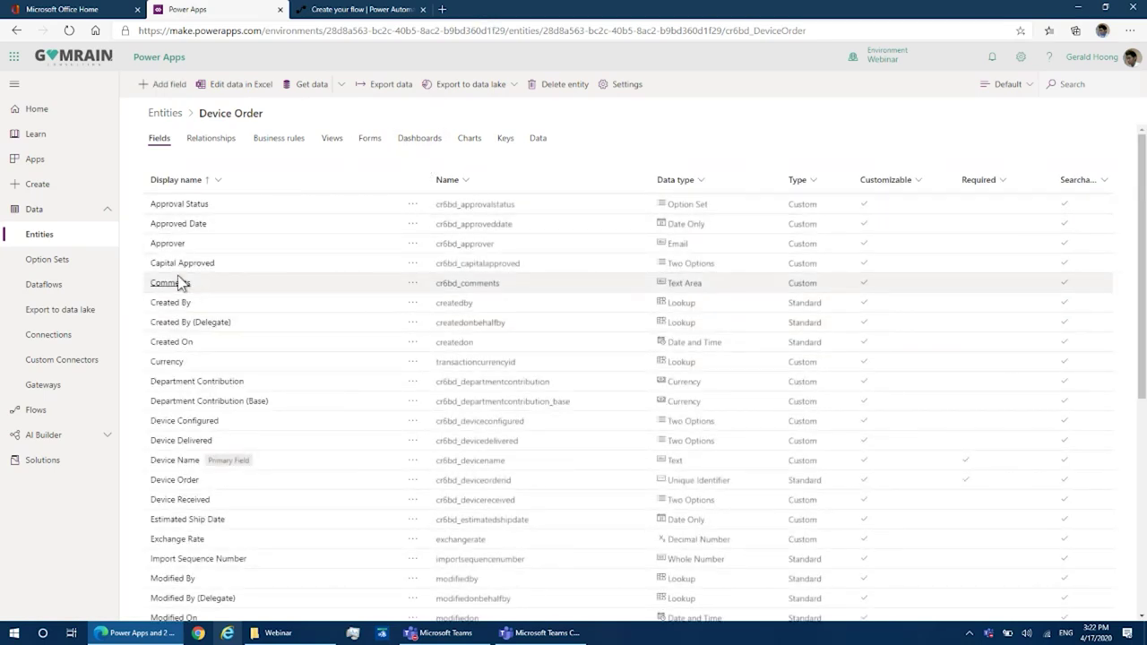
Step: Look through the Device Order entity's full list of fields and their data types
scroll(231, 269, "down", 5)
scroll(228, 502, "up", 5)
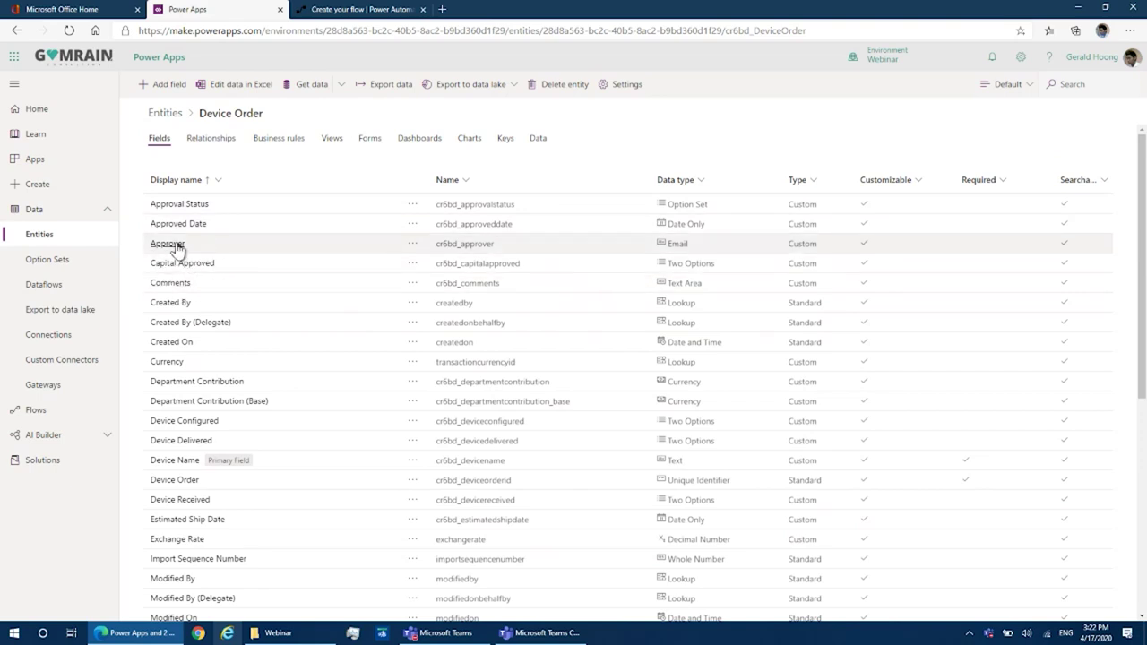
scroll(182, 285, "down", 3)
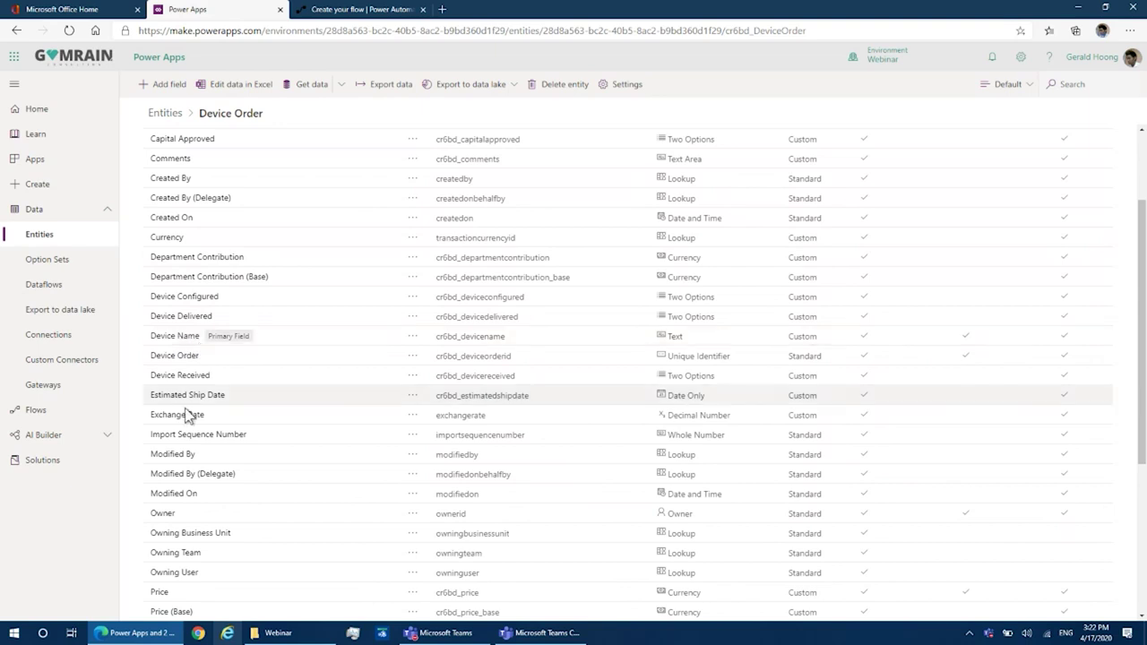
scroll(187, 404, "down", 5)
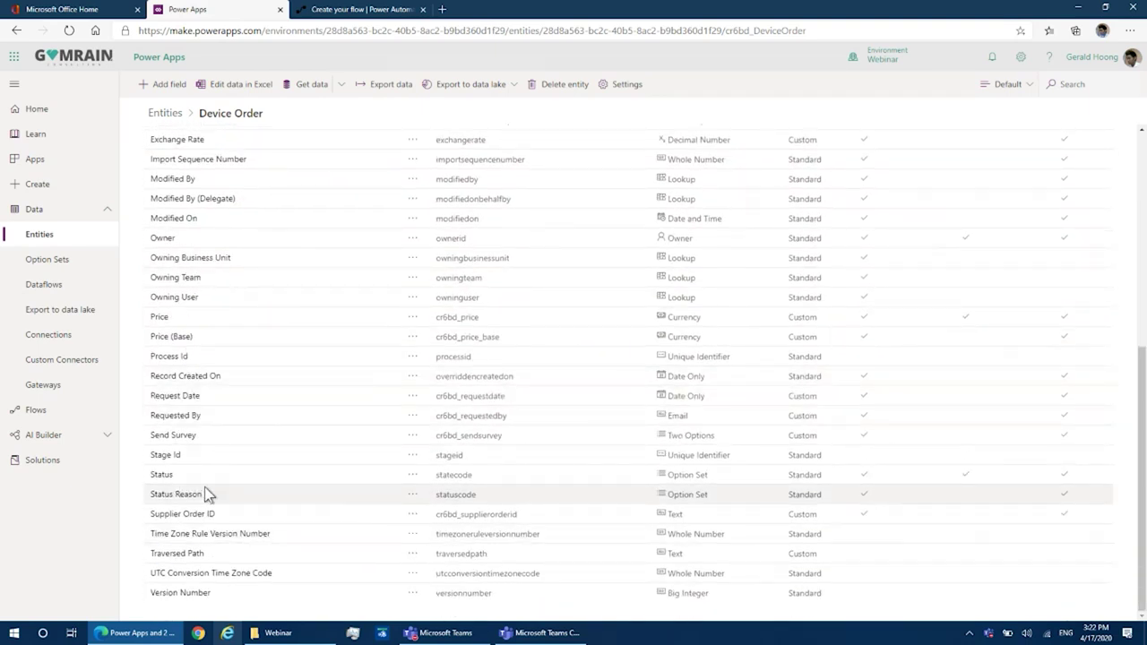
scroll(205, 494, "up", 10)
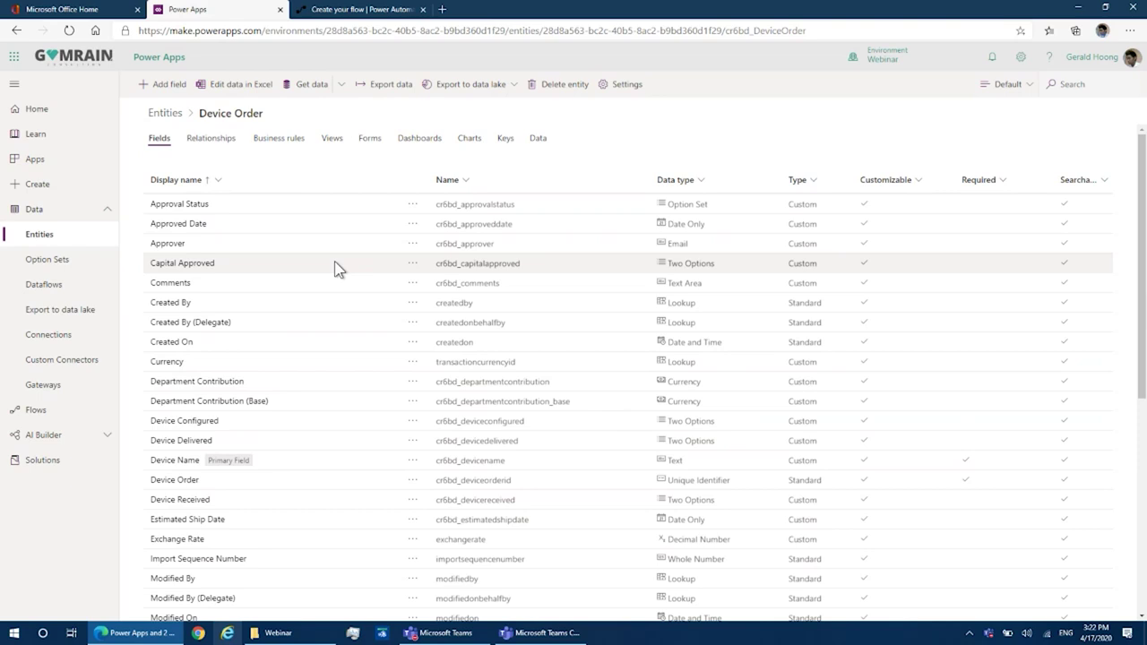
Step: Check the Device Order entity's business rules and data records, and return to the Device Order Approval flow
left_click(289, 146)
left_click(289, 146)
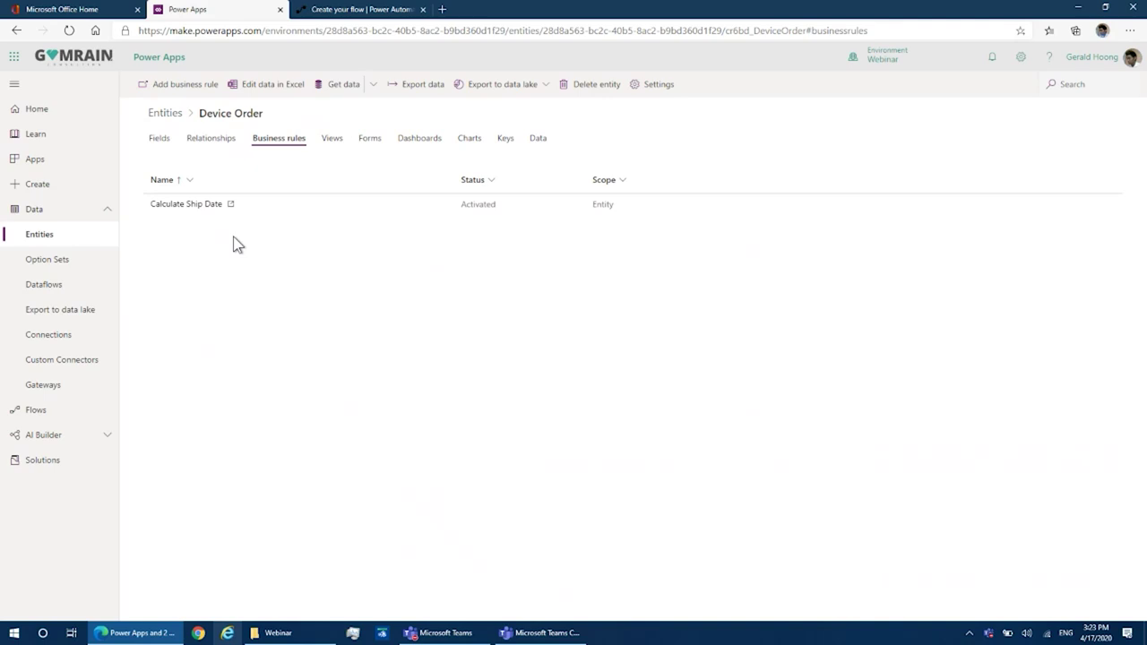
left_click(538, 140)
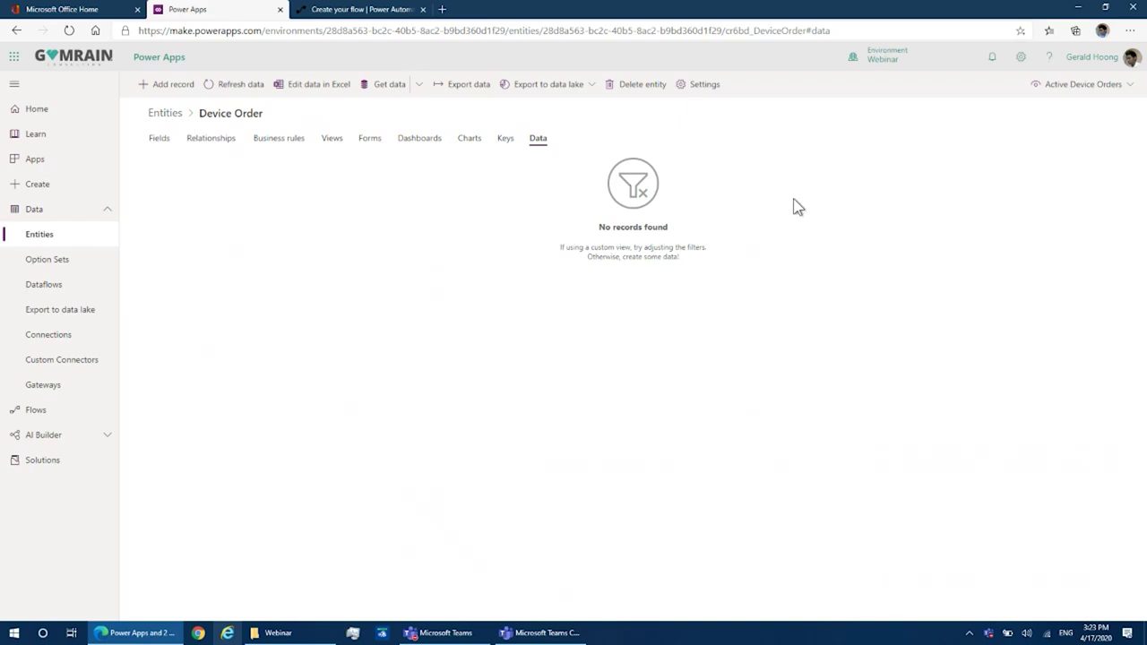
left_click(376, 10)
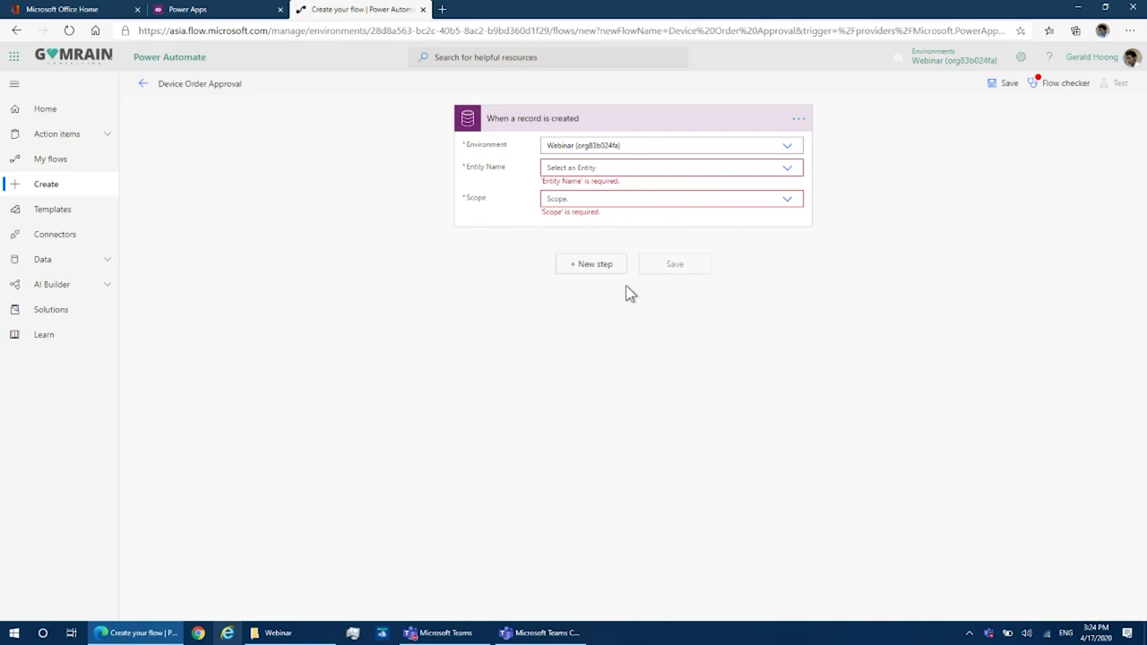
Step: Set the trigger's entity to Device Orders and its scope to Organization, and collapse the site navigation
left_click(627, 165)
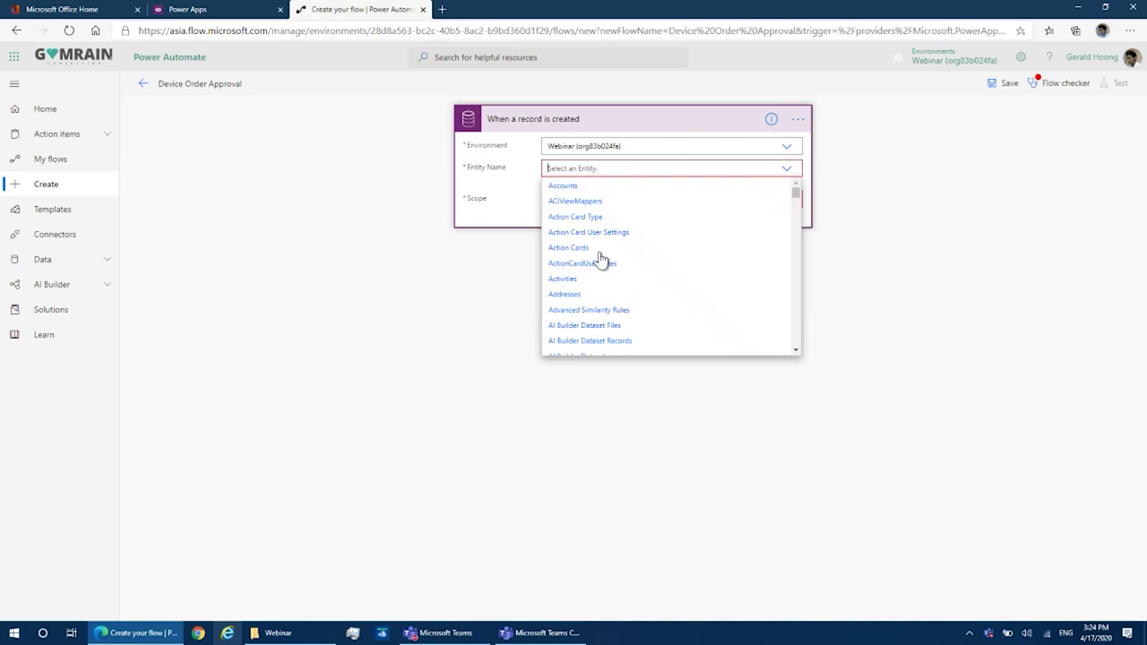
type("deve")
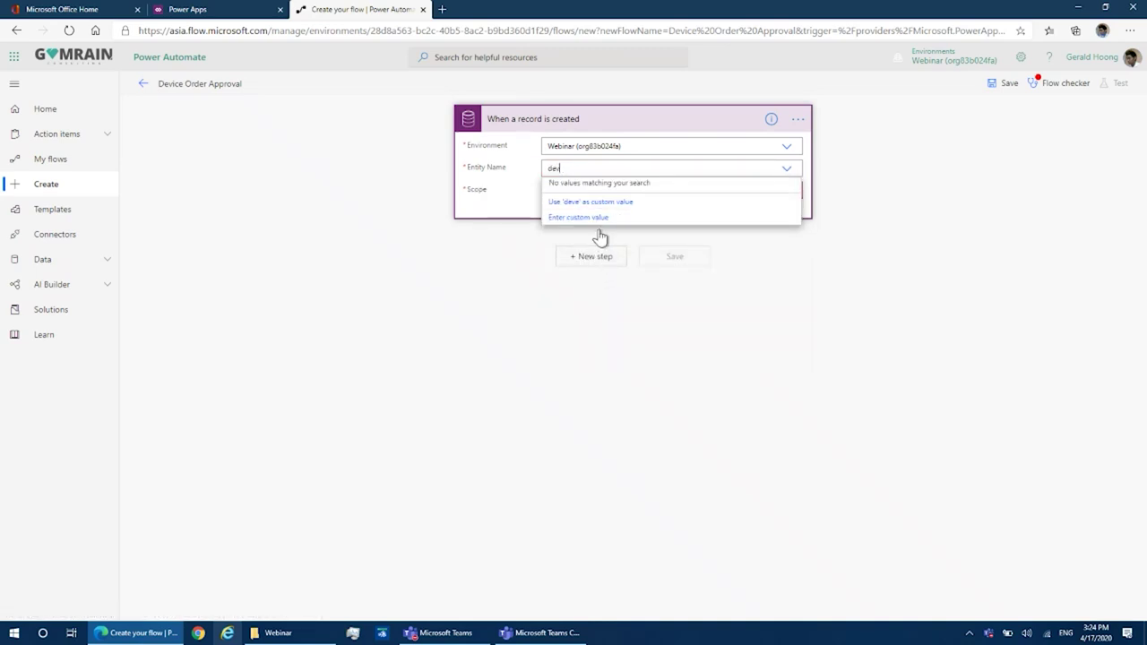
key("BackSpace")
left_click(587, 188)
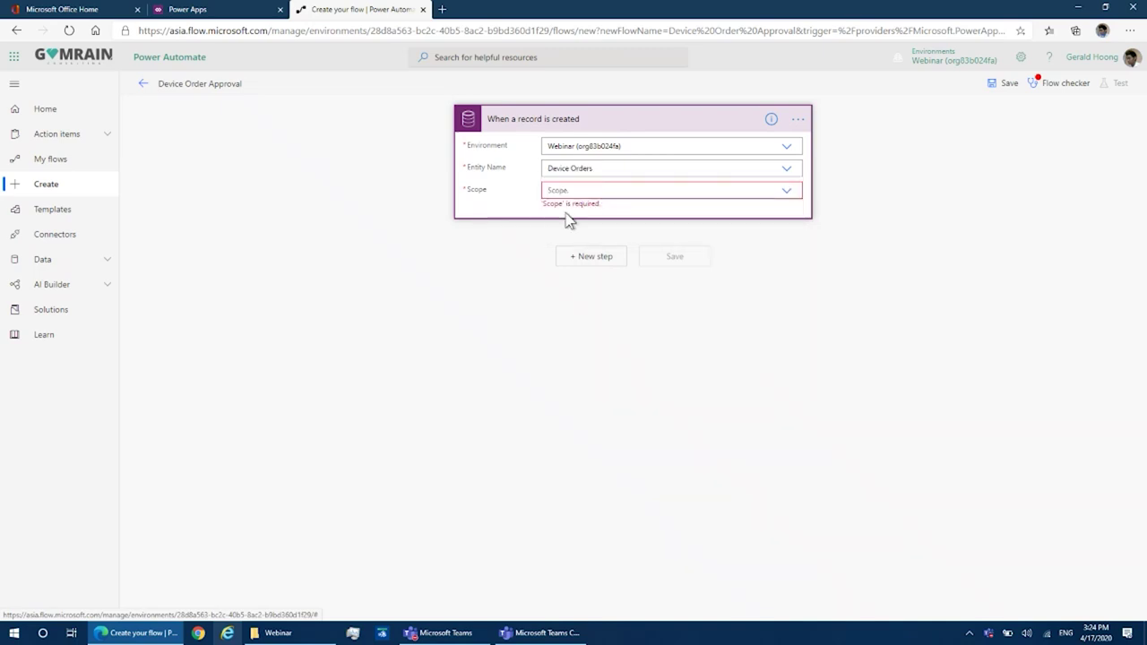
left_click(617, 190)
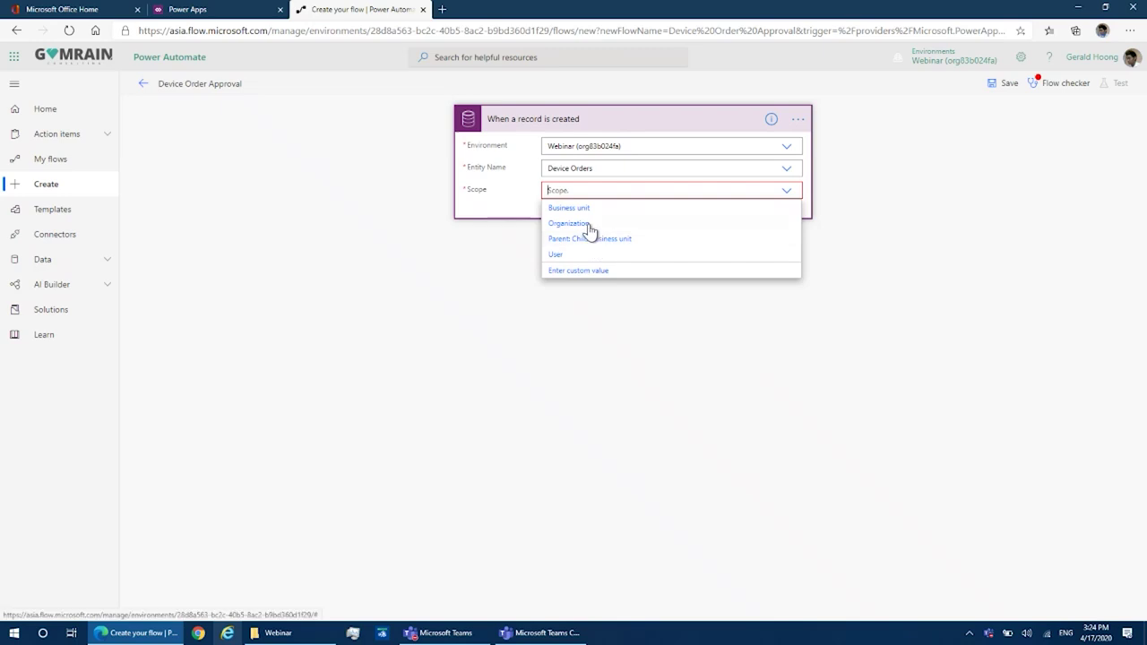
left_click(589, 224)
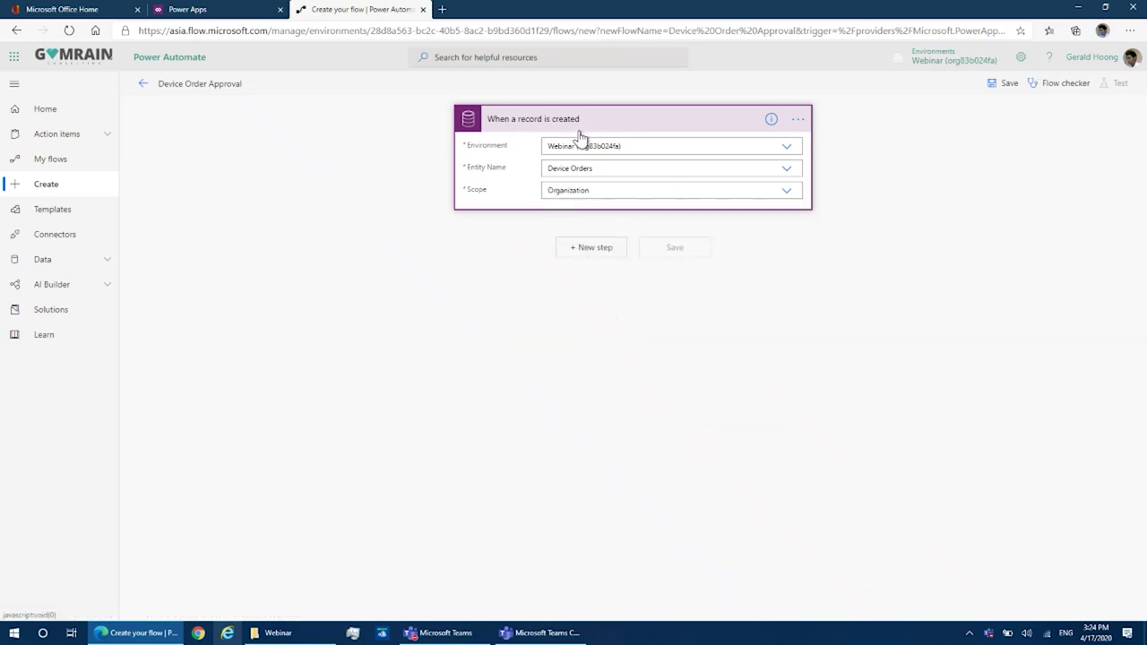
left_click(14, 83)
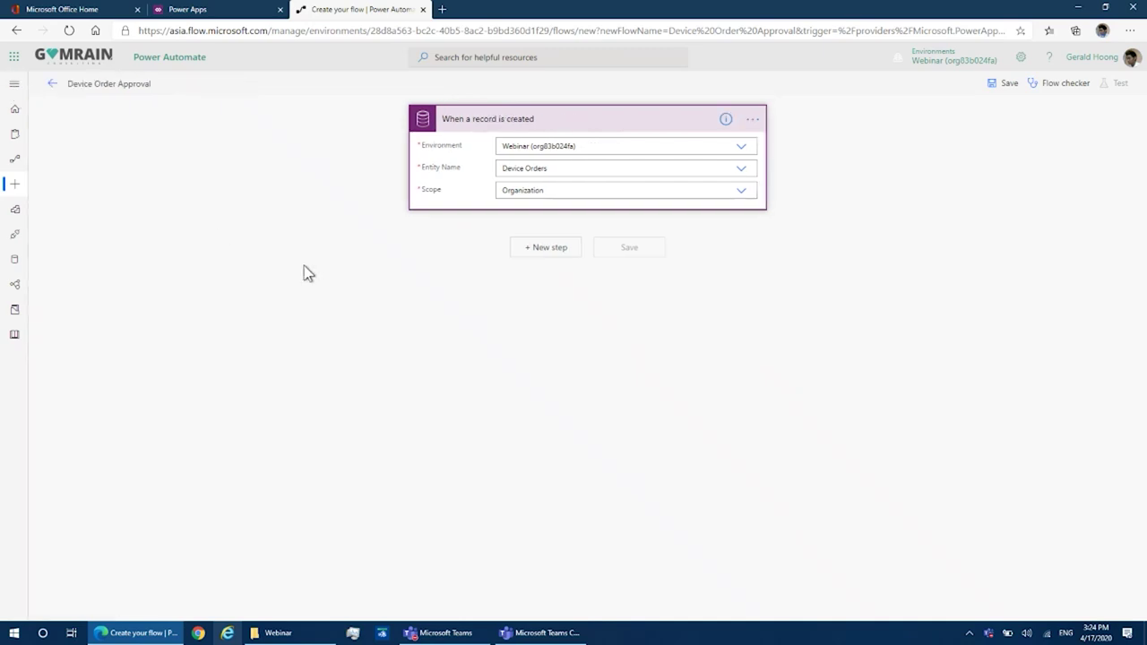
Step: Add a Start and wait for an approval action from the Approvals connector, with approval type Approve/Reject - First to respond
left_click(547, 249)
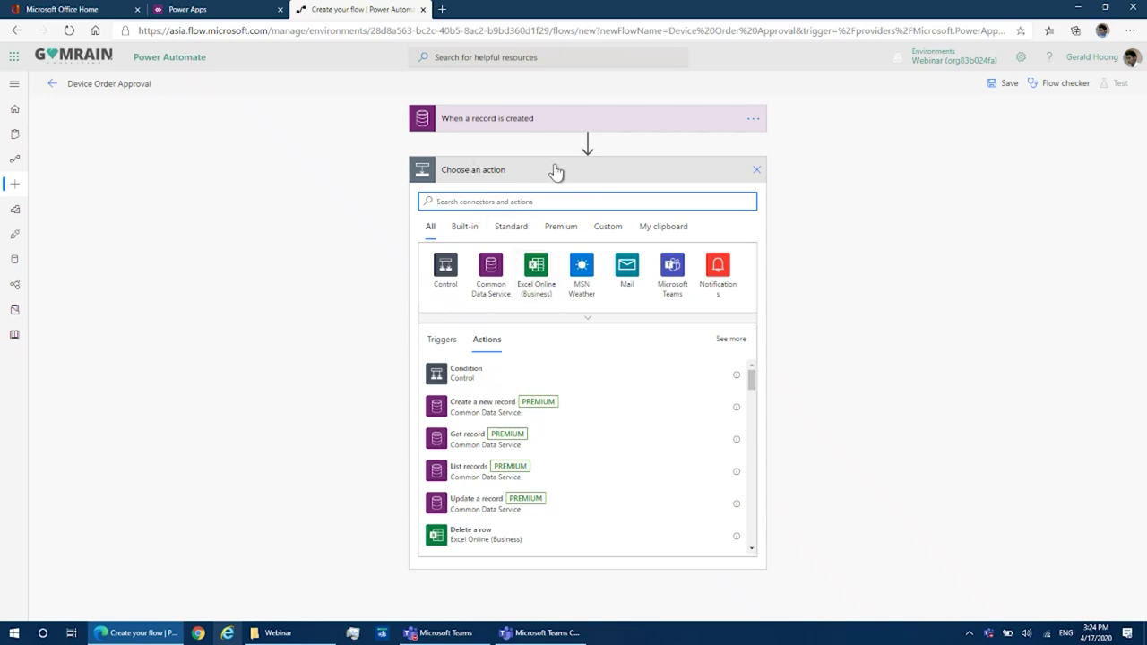
type("appro")
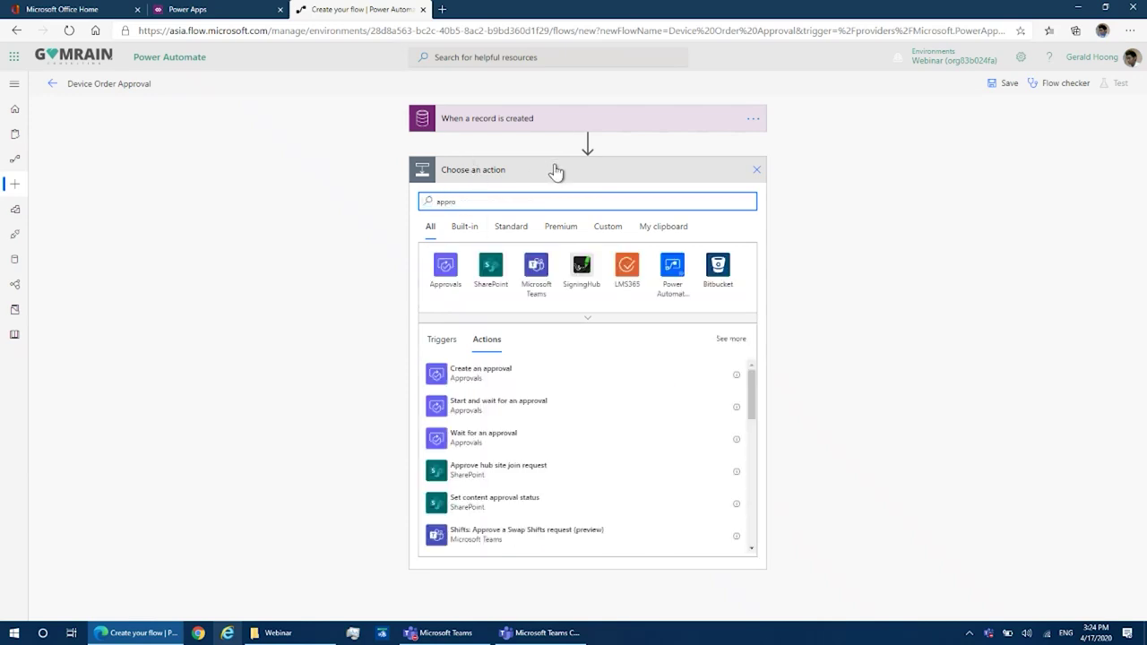
left_click(447, 284)
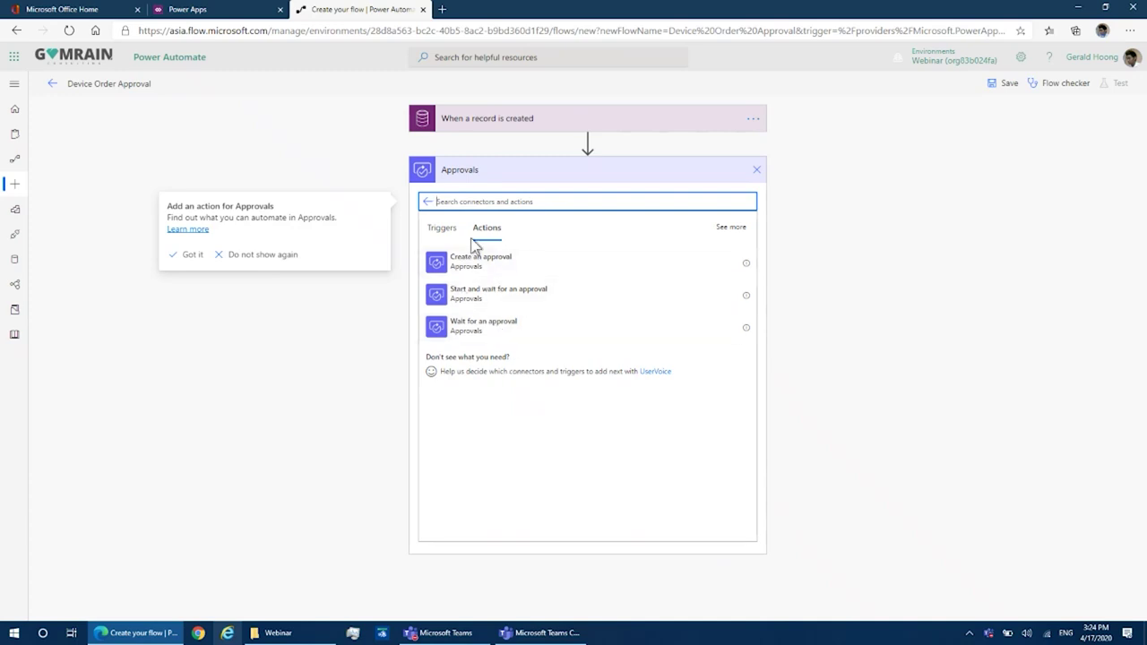
left_click(190, 254)
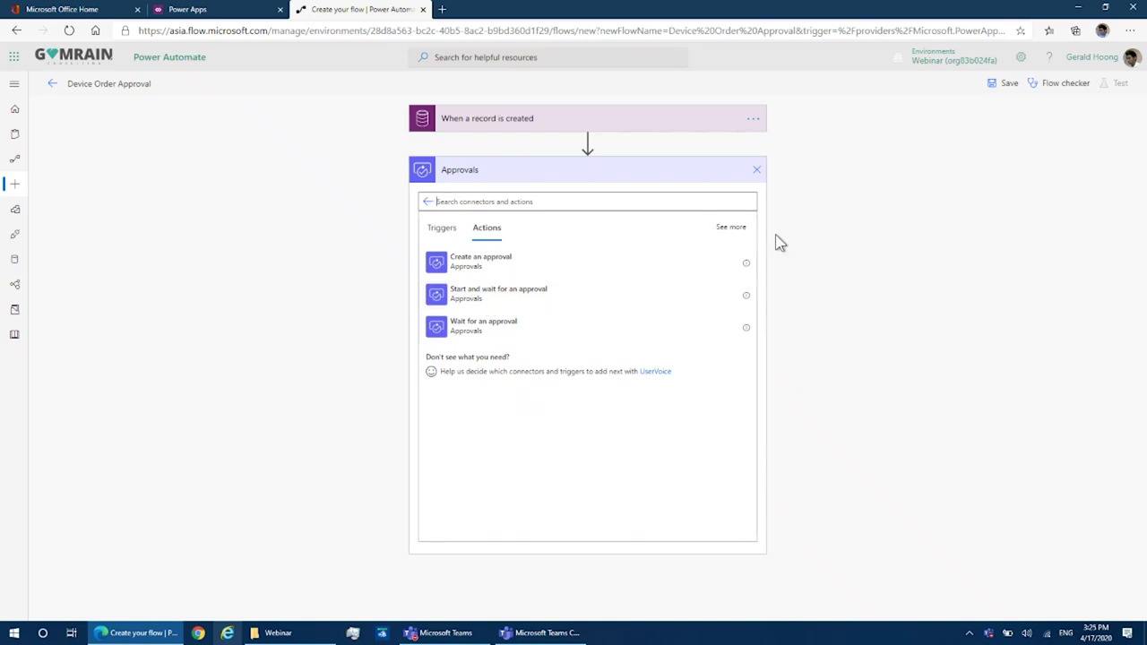
left_click(736, 228)
left_click(439, 231)
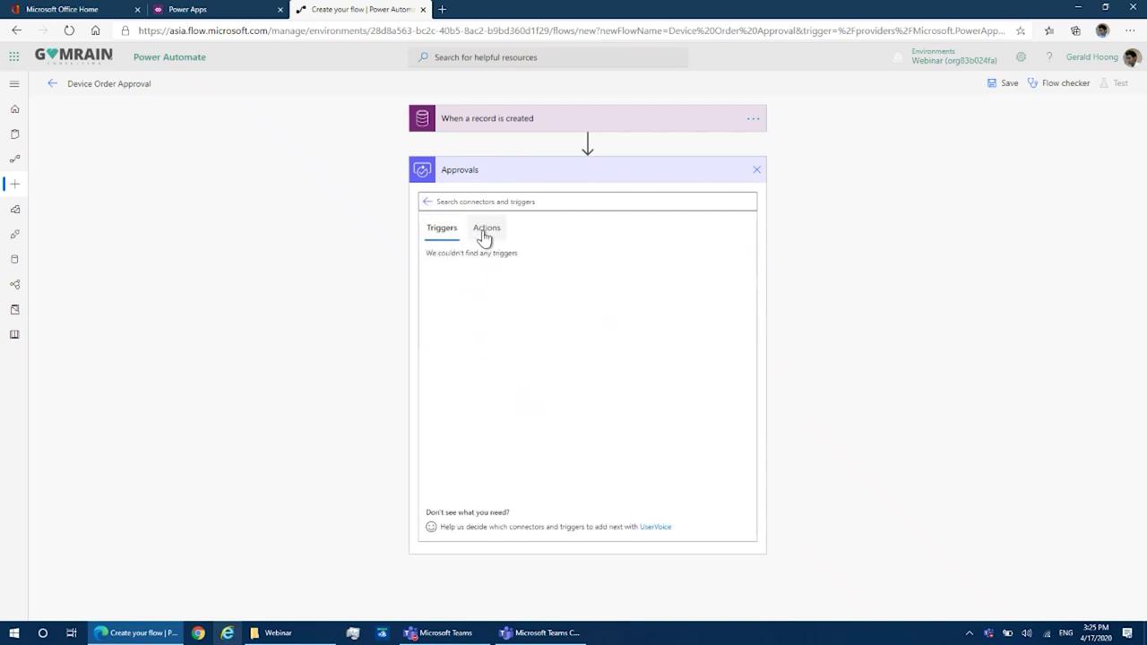
left_click(484, 231)
left_click(524, 305)
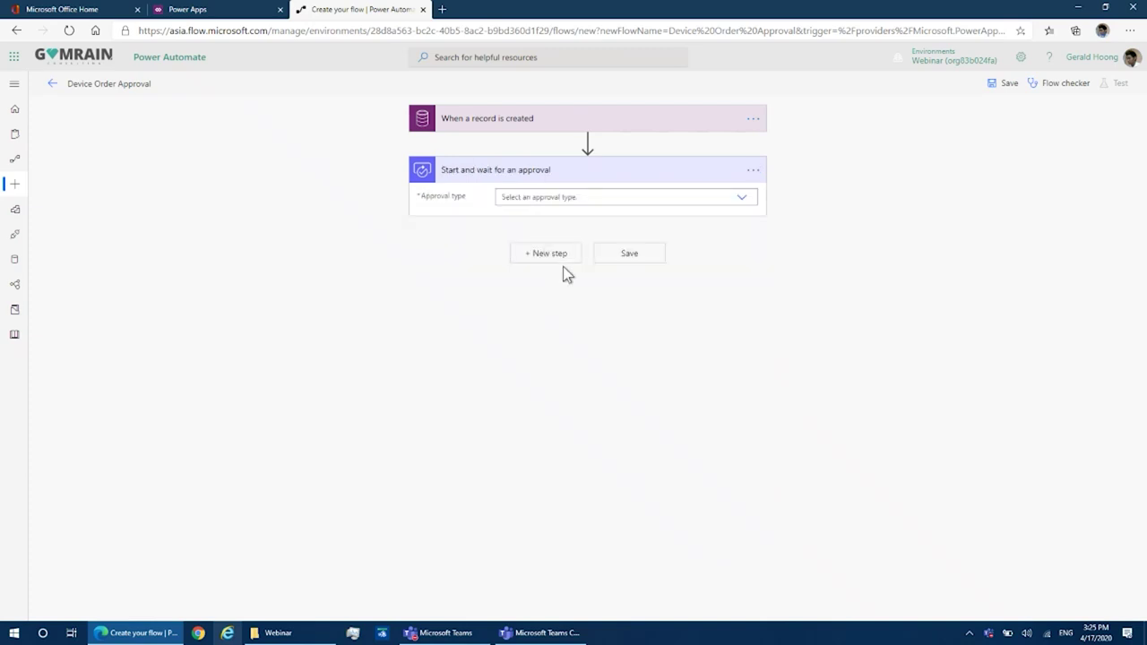
left_click(583, 199)
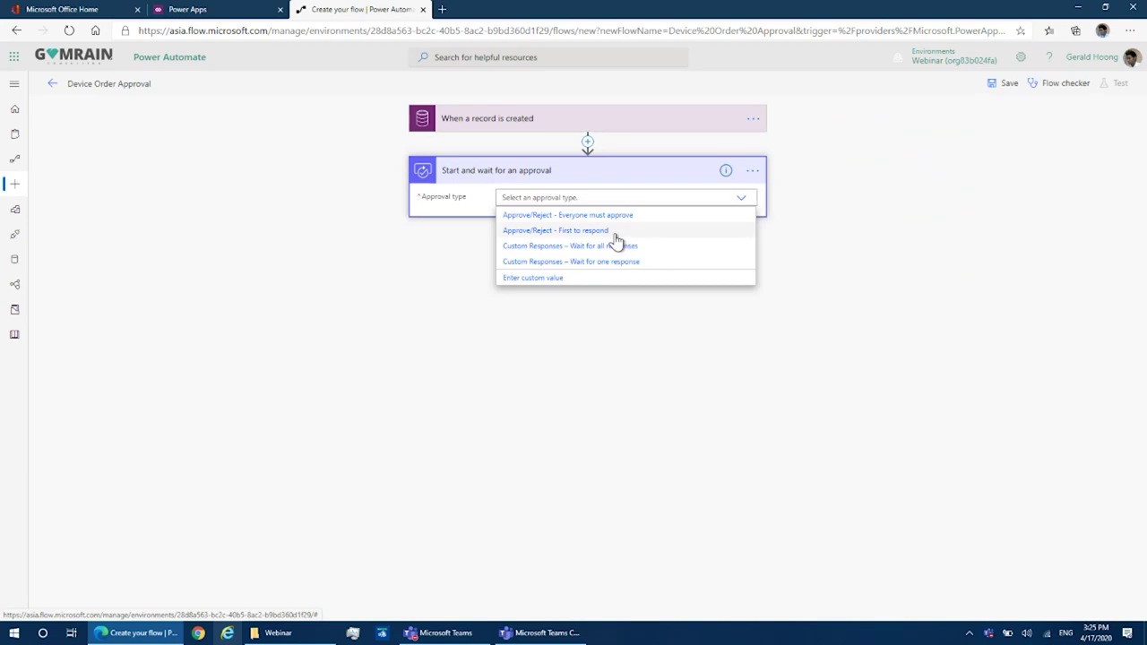
left_click(616, 232)
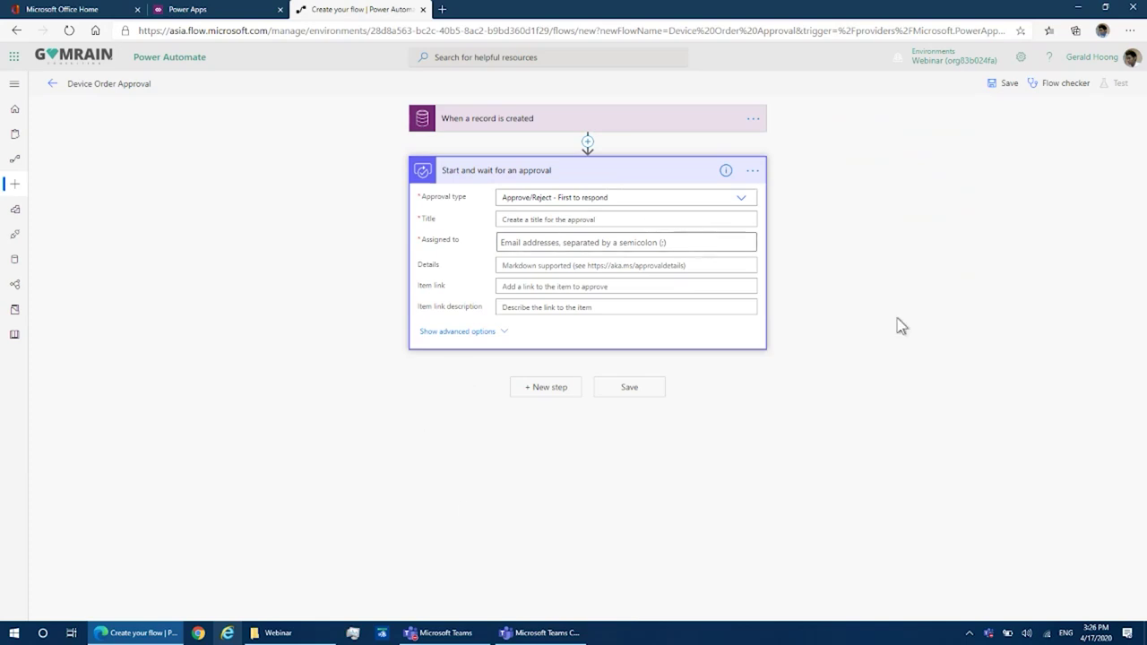
Step: Leave the Device Order Approval flow without saving it and open the existing Device approval request flow for editing
left_click(52, 83)
left_click(631, 116)
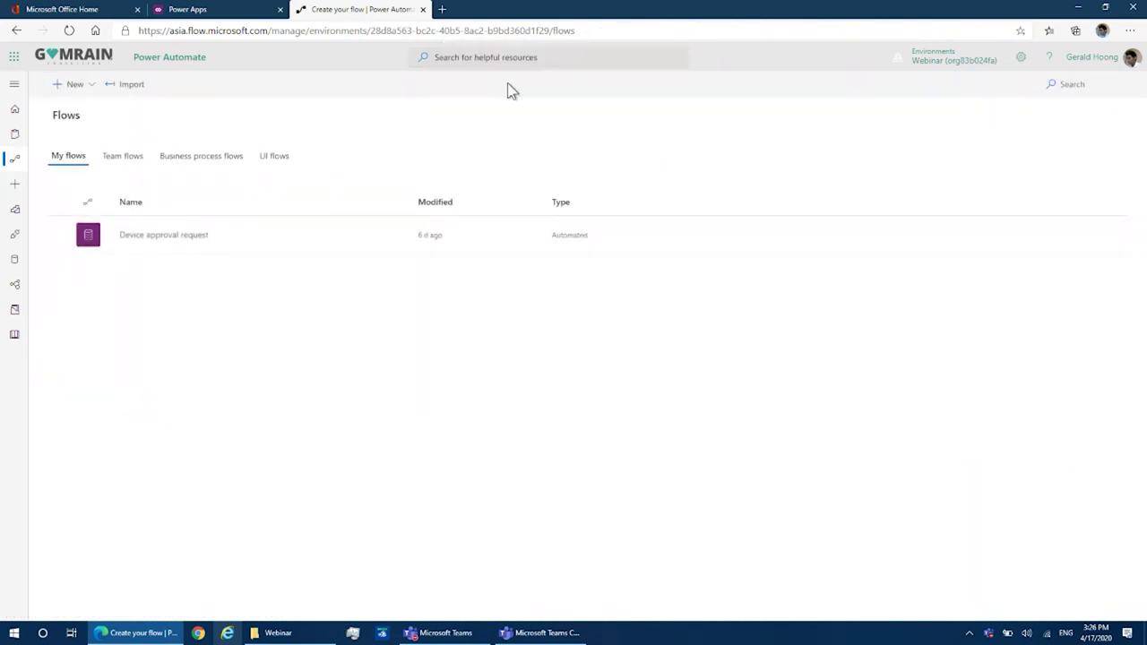
left_click(148, 238)
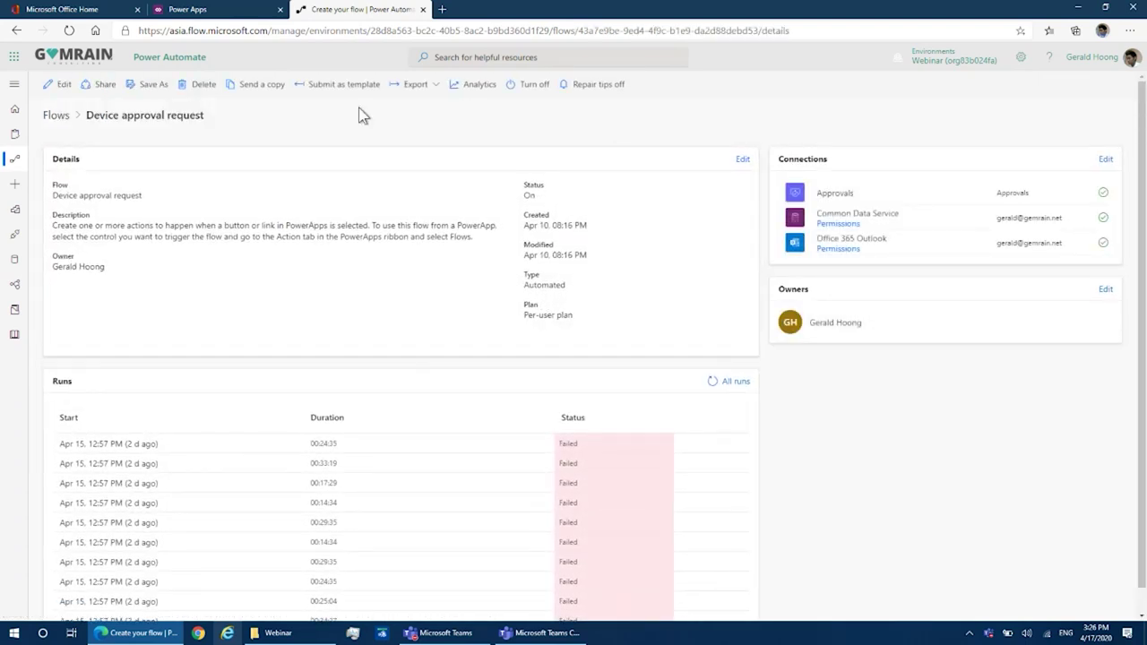
left_click(57, 87)
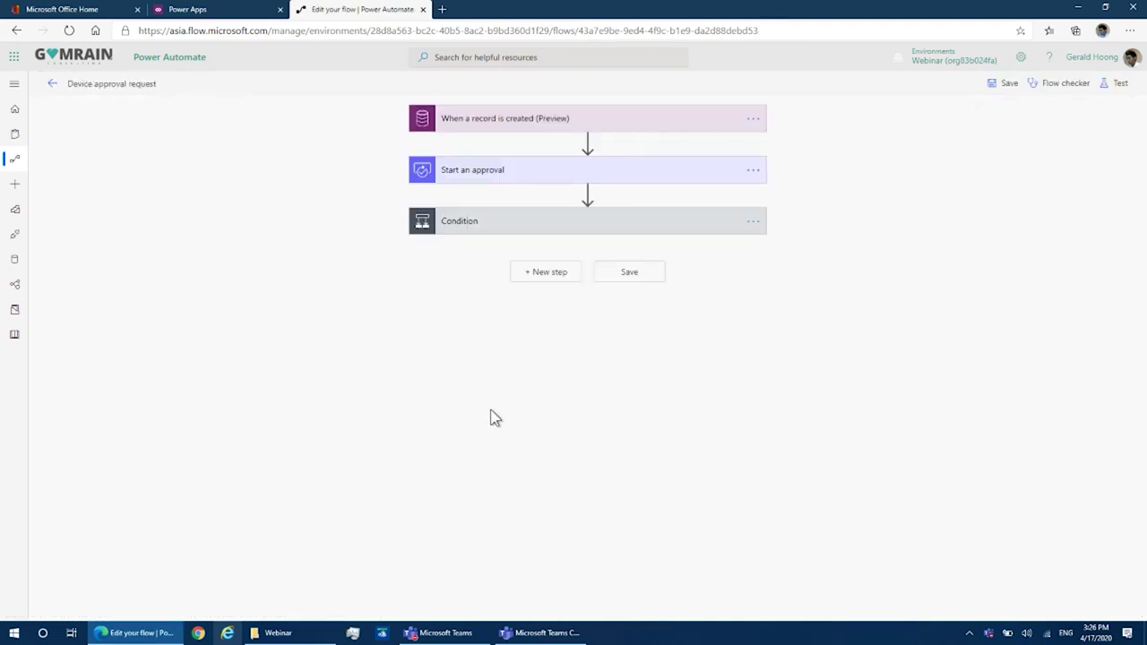
Step: Examine the settings of the record-created trigger and the Start an approval action, including the dynamic content available for the approval title
left_click(562, 125)
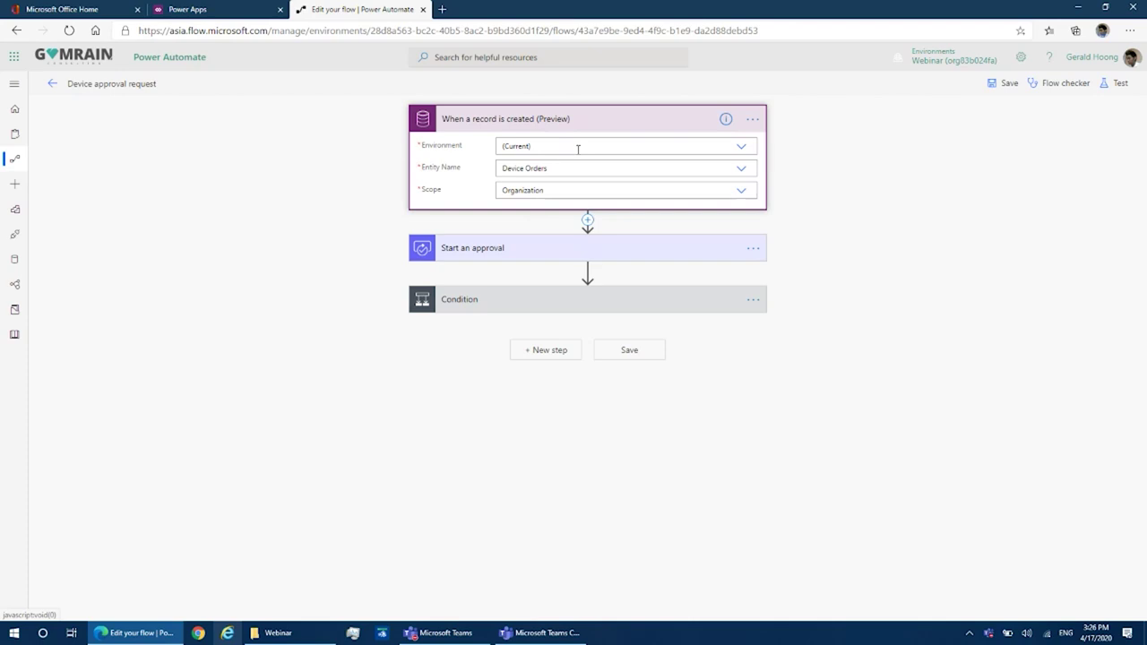
left_click(514, 253)
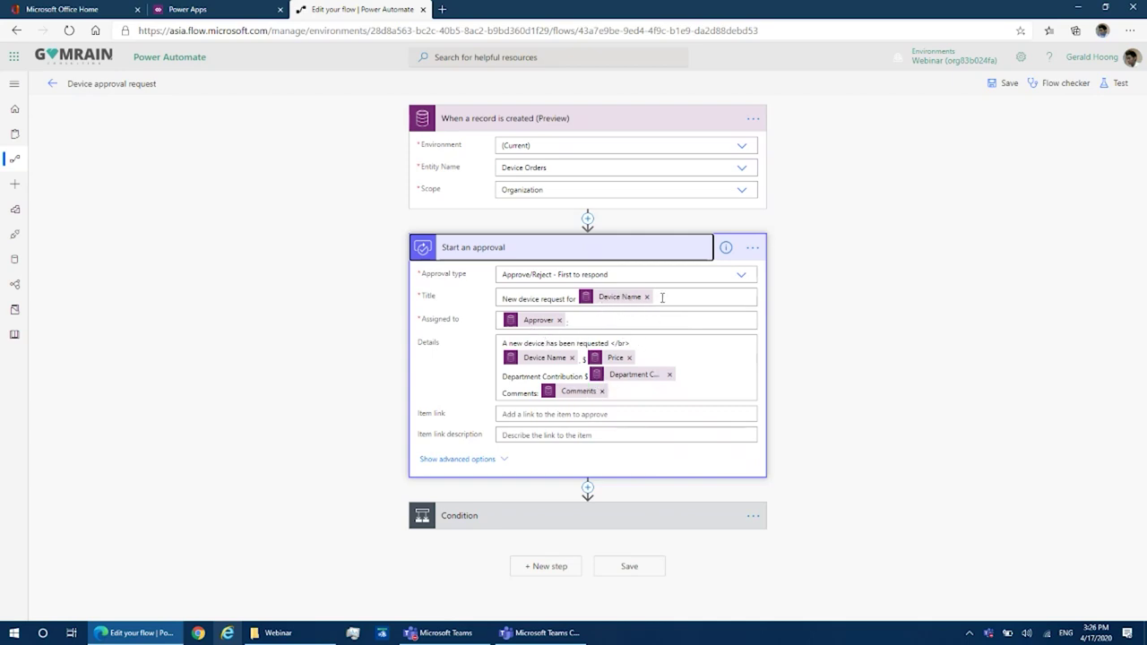
left_click(662, 298)
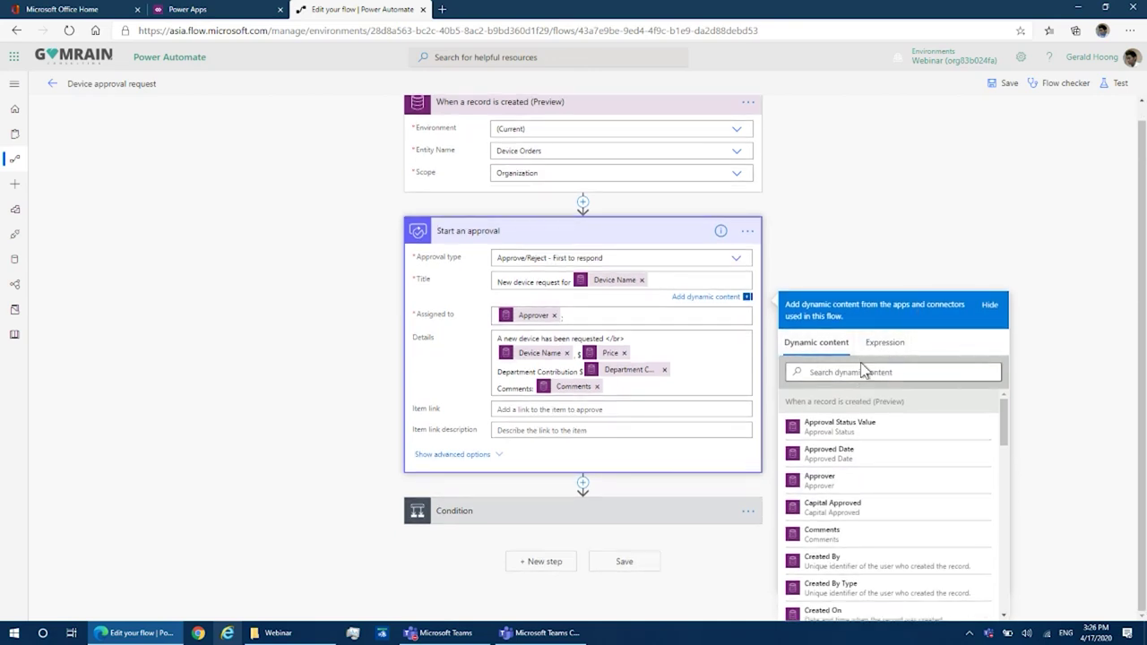
scroll(864, 457, "down", 3)
scroll(864, 457, "down", 3)
scroll(869, 456, "up", 6)
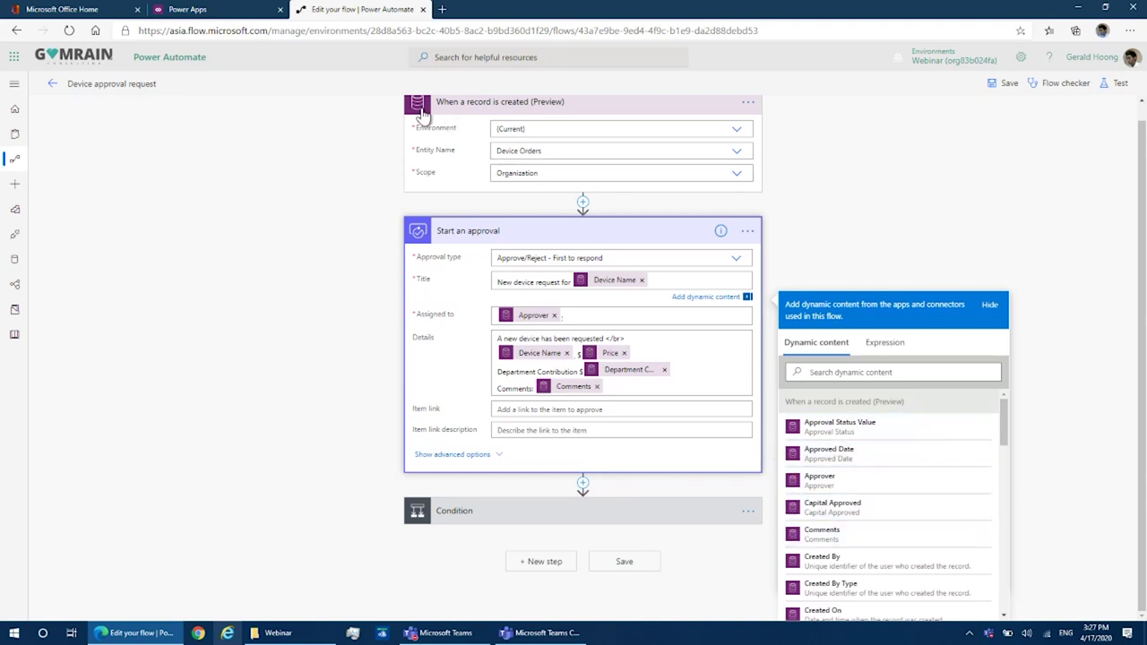
scroll(842, 457, "down", 2)
scroll(842, 457, "up", 2)
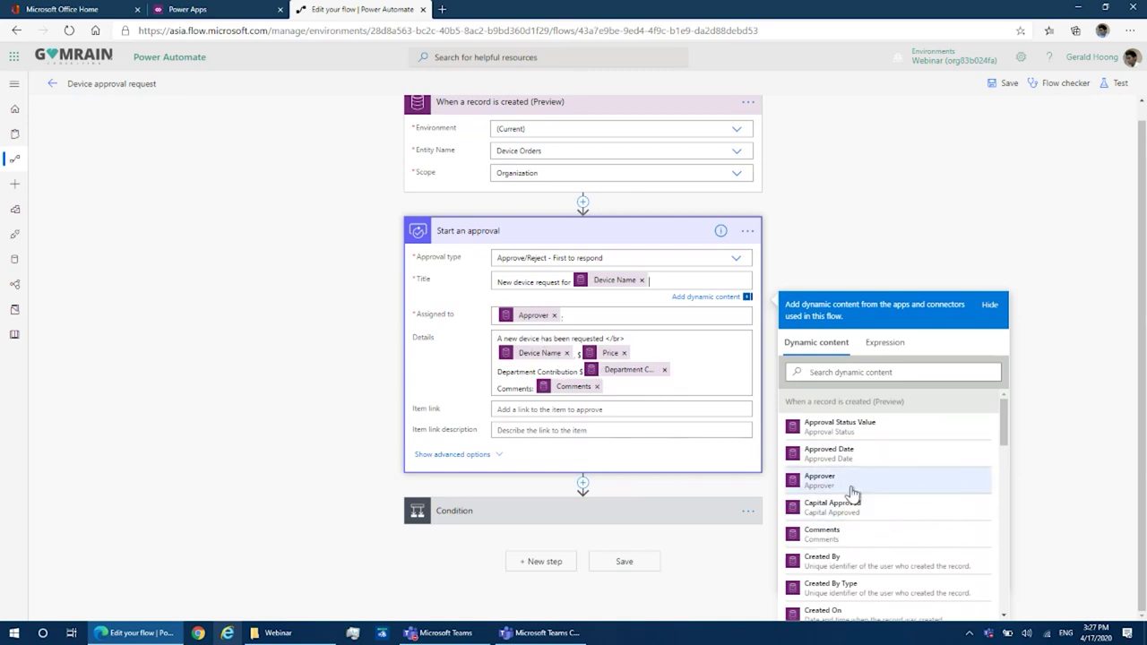
left_click(962, 258)
left_click(566, 251)
Step: Examine the expanded approval condition and all fields, including advanced options, of the Update a record action in the If yes branch
left_click(540, 306)
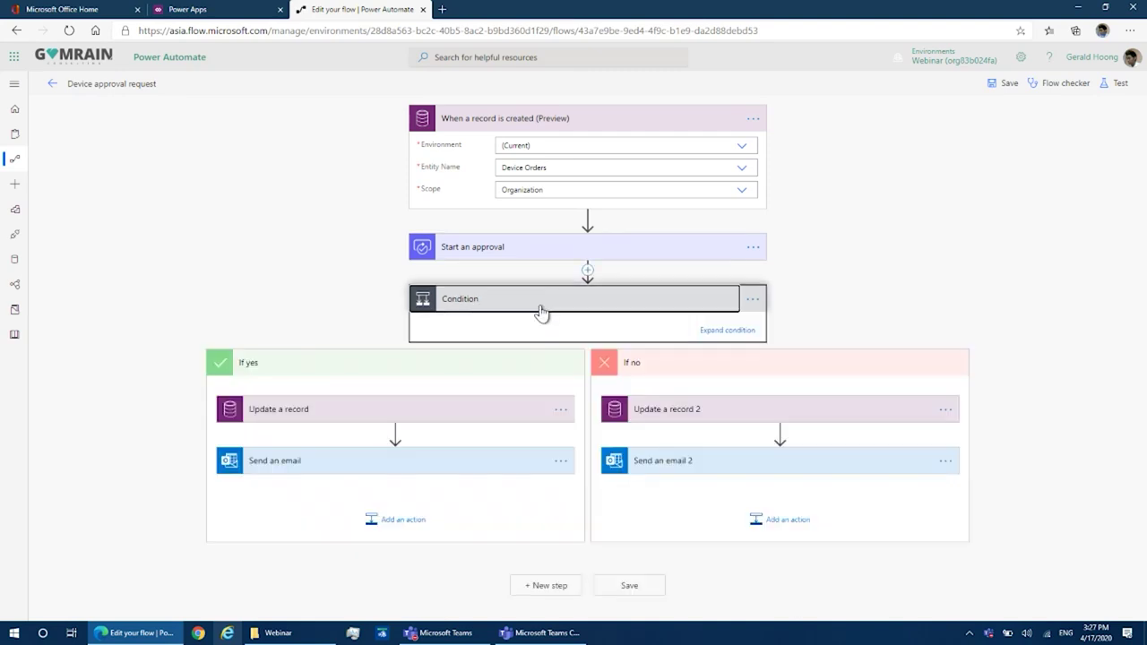
left_click(721, 329)
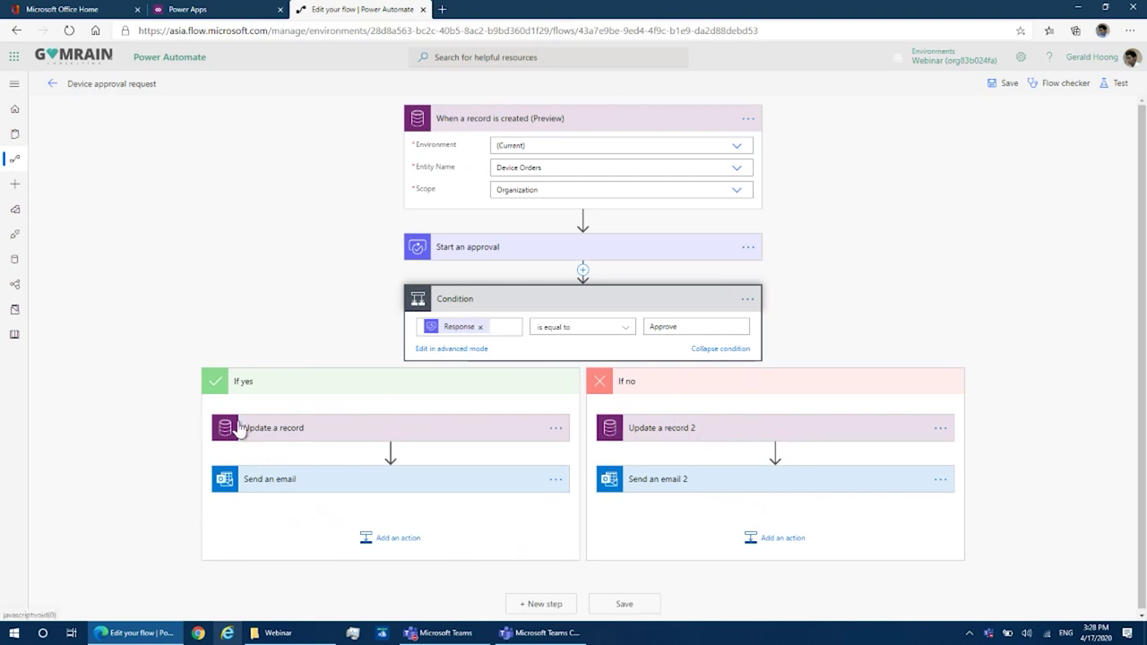
left_click(313, 439)
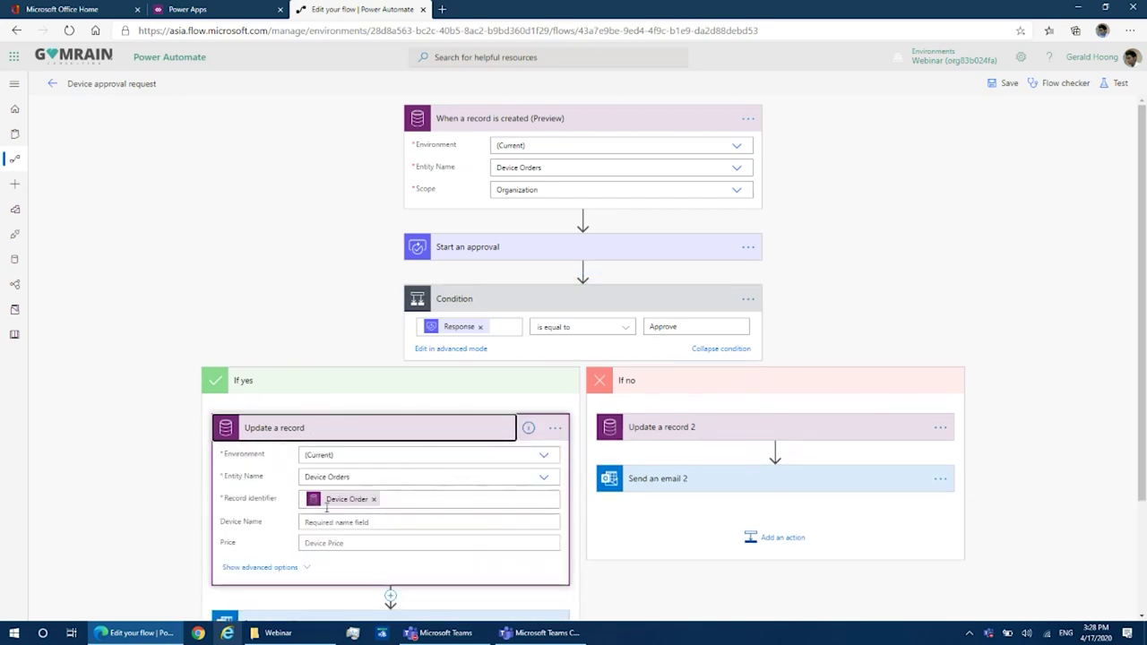
scroll(394, 447, "down", 2)
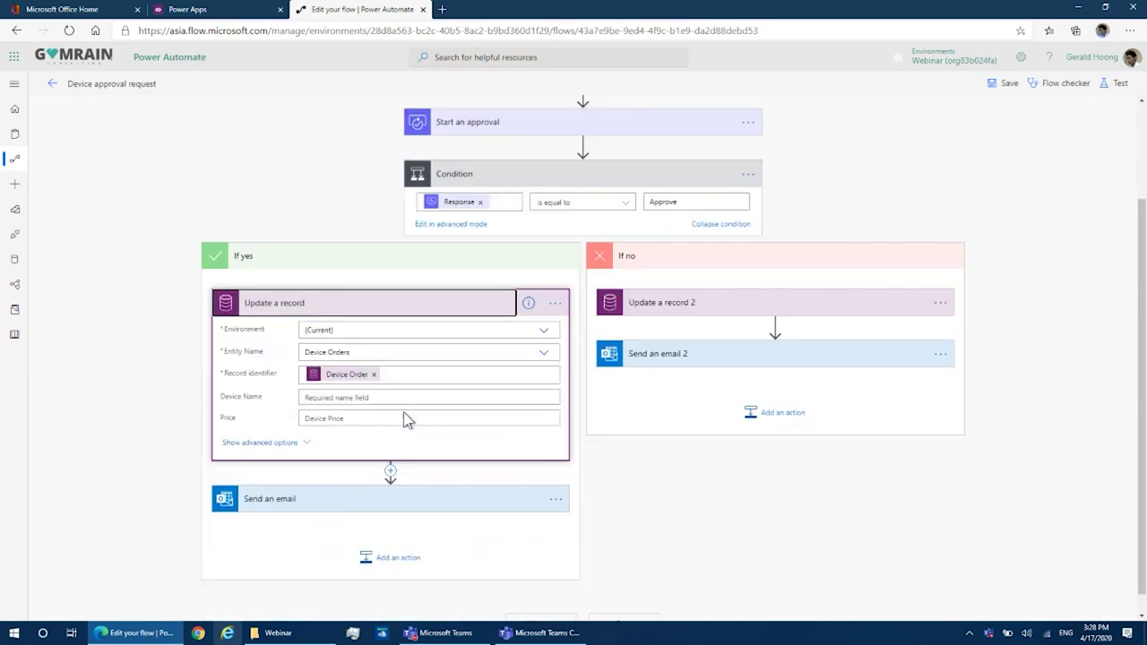
left_click(264, 421)
scroll(264, 433, "down", 3)
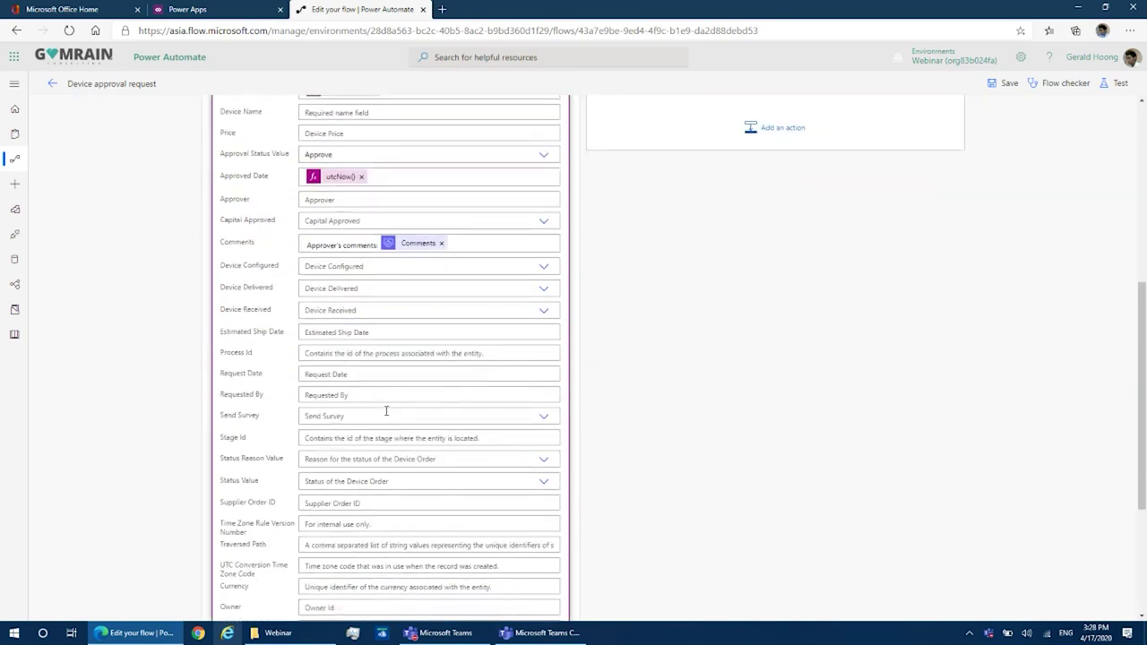
scroll(256, 132, "up", 2)
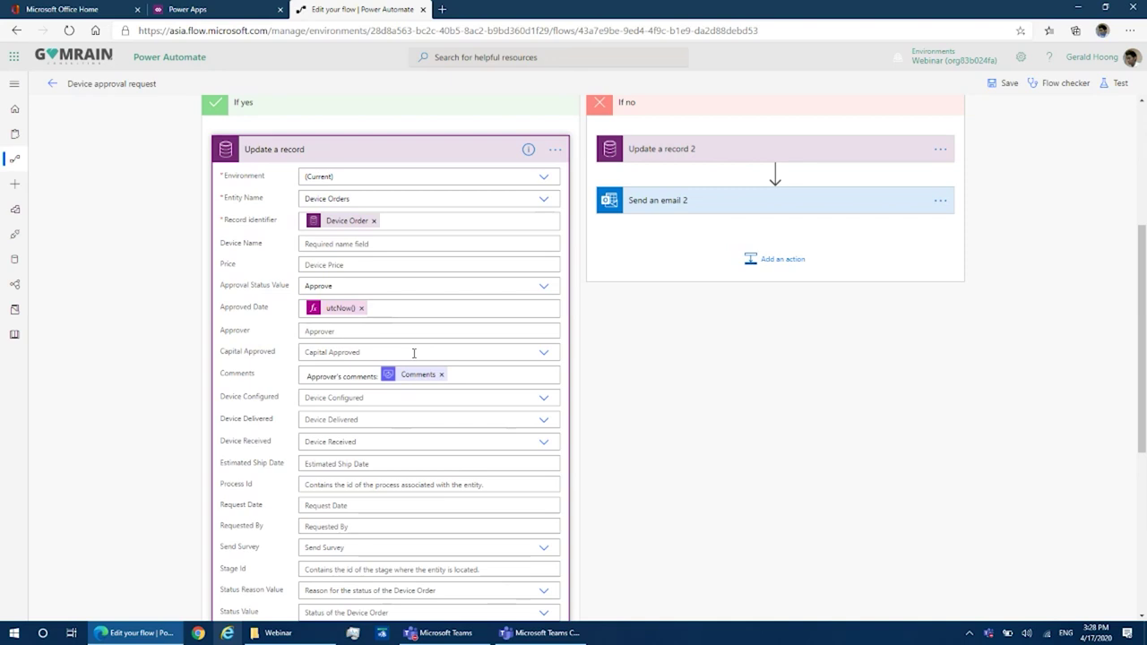
scroll(414, 353, "down", 3)
scroll(399, 331, "up", 1)
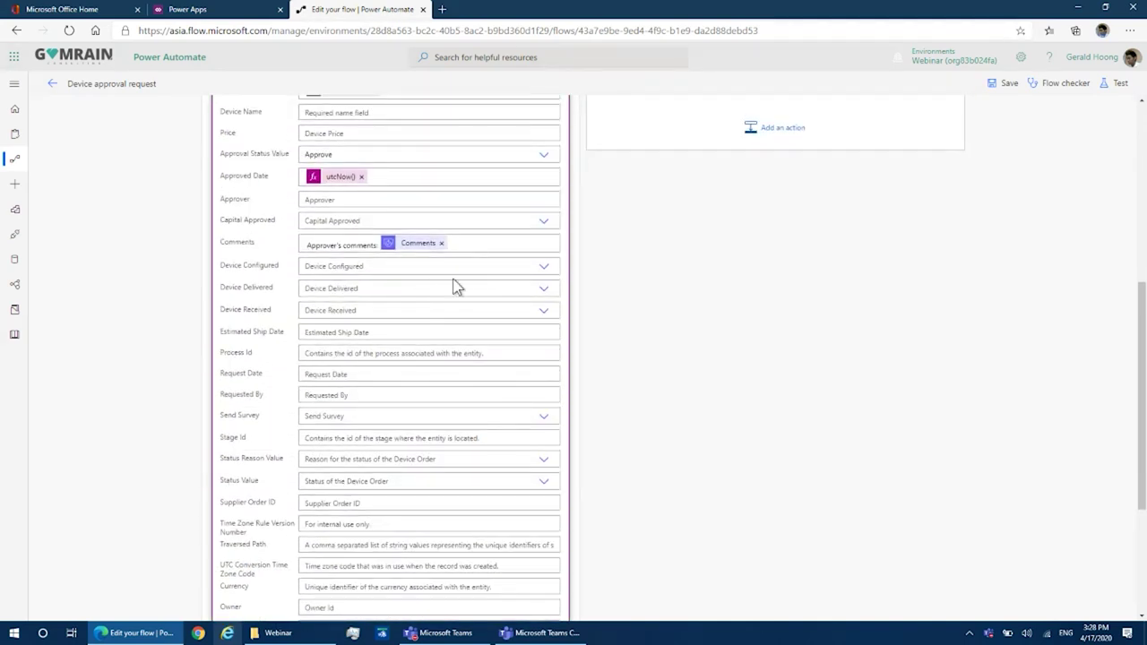
scroll(367, 206, "up", 1)
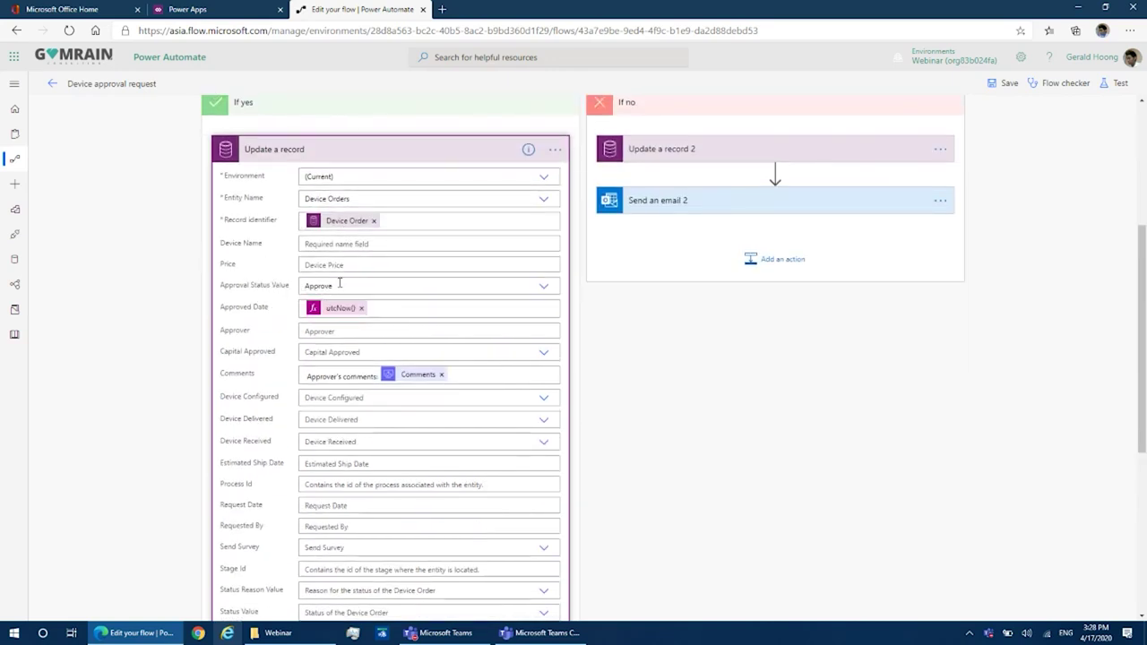
Step: Review all fields of Update a record 2 in the If no branch and the contents of both branches' email actions
left_click(717, 154)
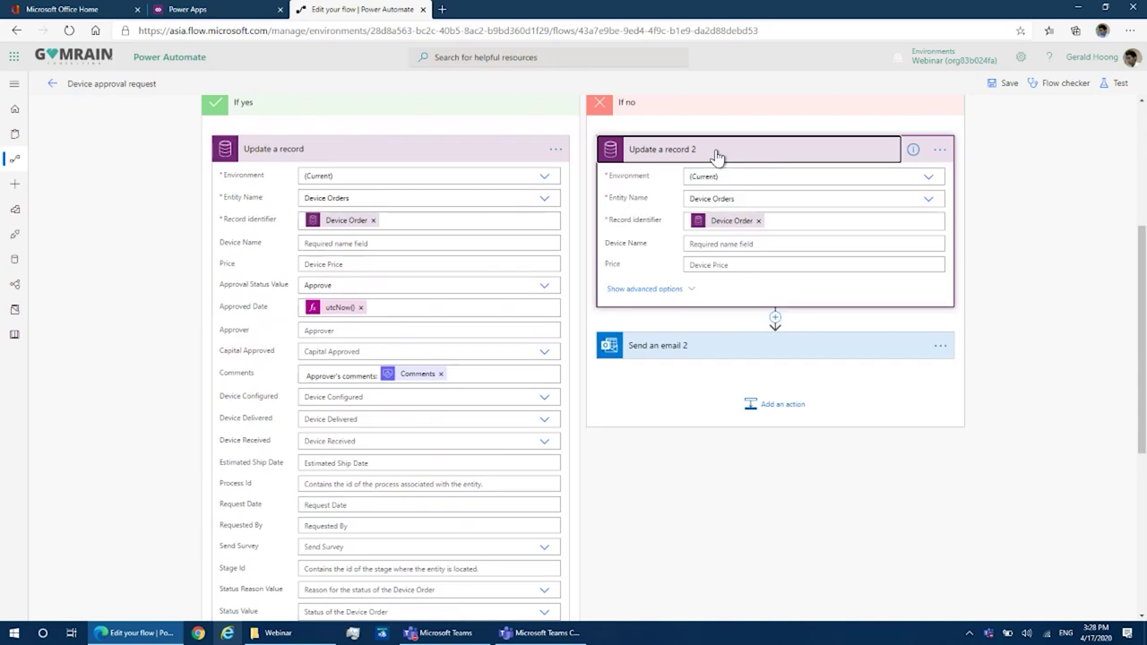
left_click(661, 290)
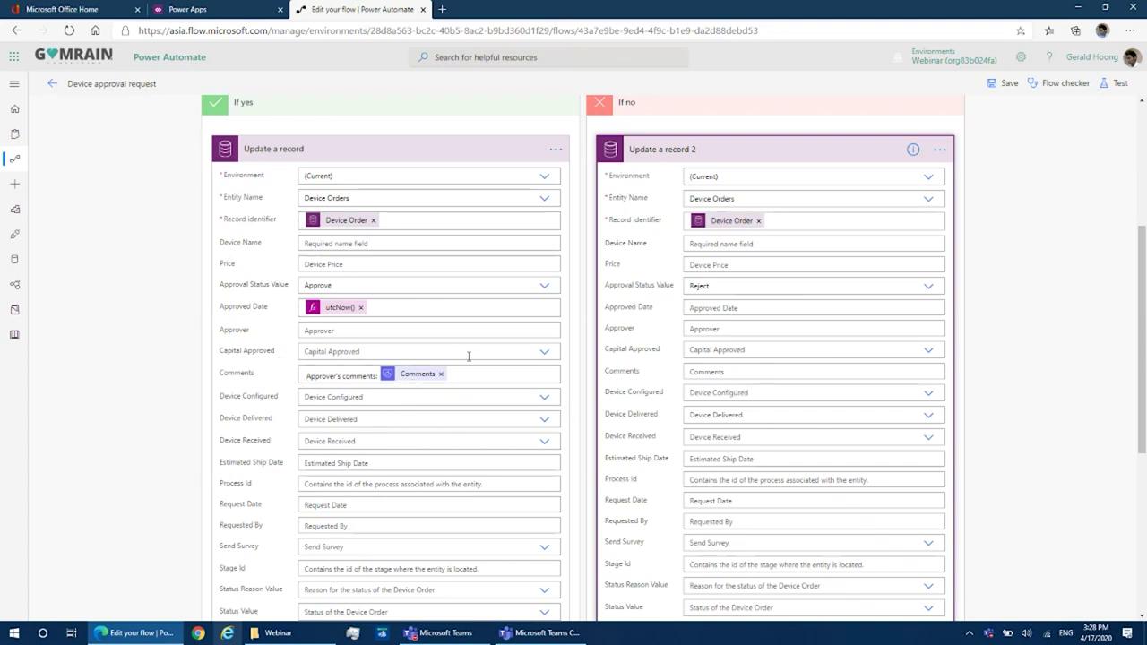
scroll(467, 356, "down", 4)
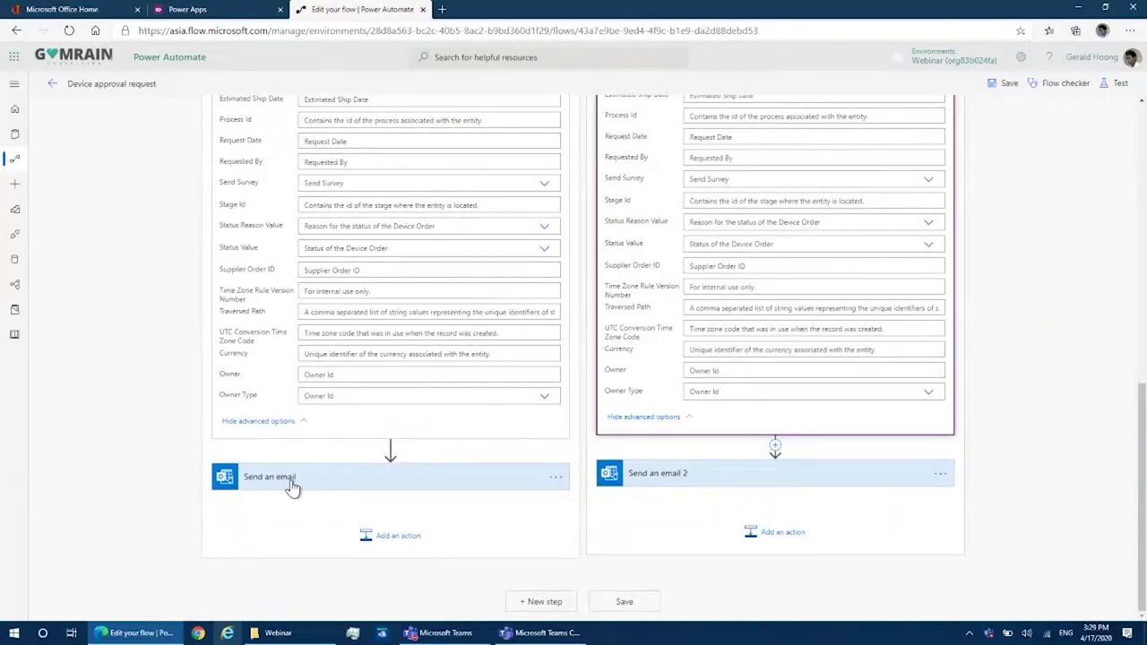
left_click(291, 484)
left_click(765, 472)
scroll(763, 487, "down", 2)
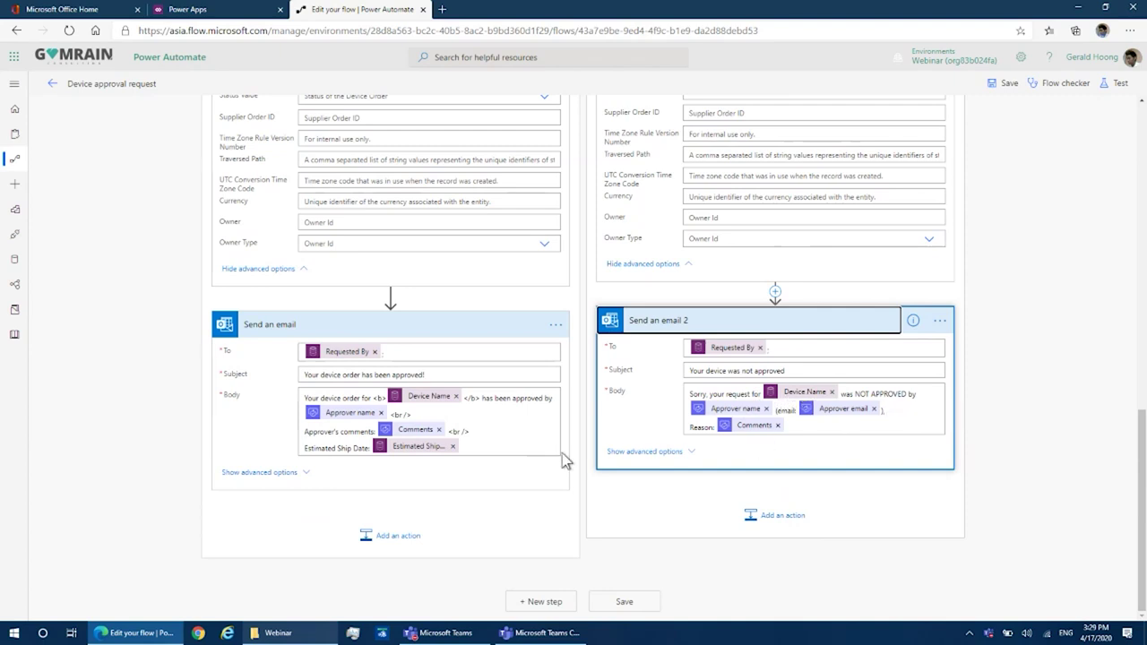
scroll(731, 470, "up", 5)
scroll(736, 464, "up", 3)
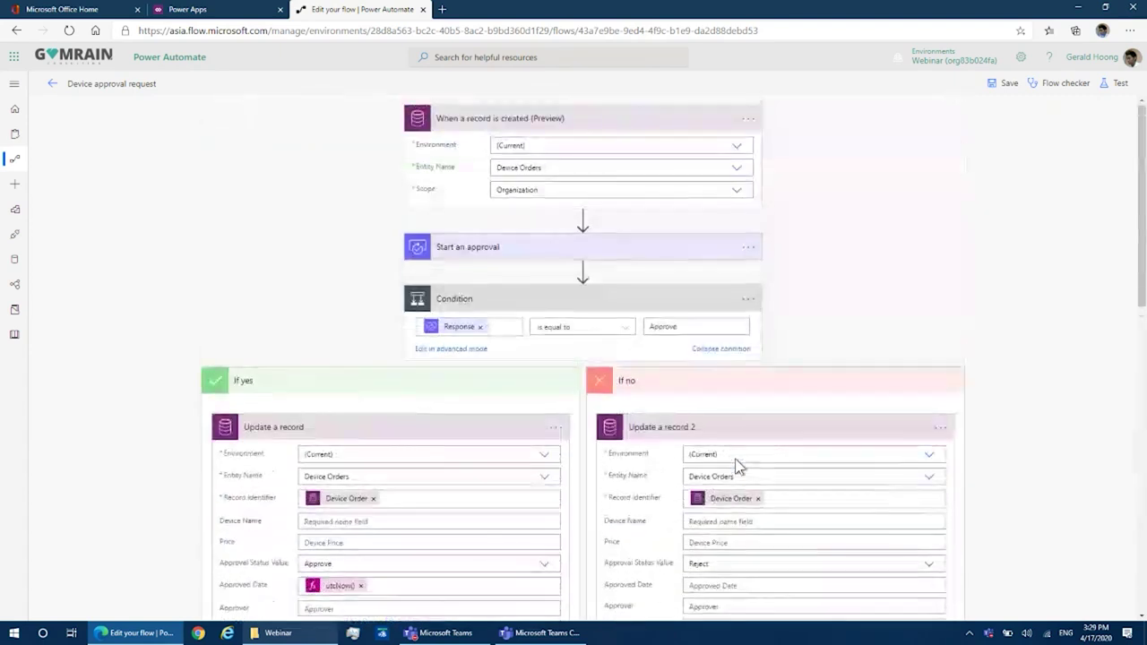
Step: Review both branches of the Device approval request flow down to their email actions once more, and close the flow
scroll(923, 303, "down", 10)
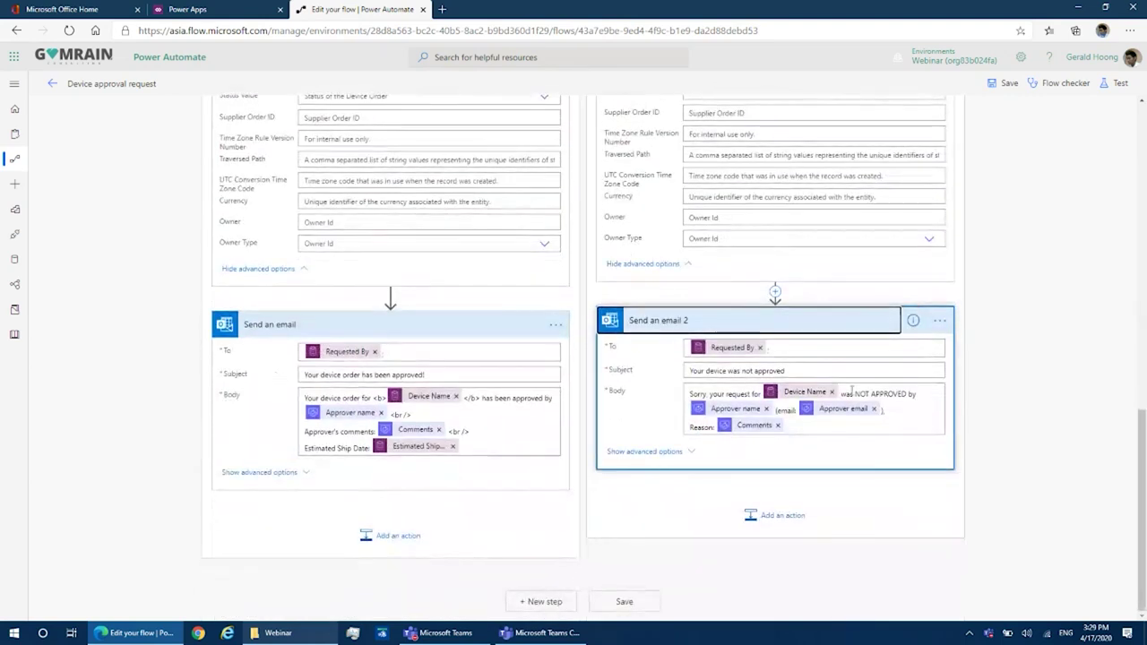
scroll(792, 515, "up", 2)
scroll(792, 517, "up", 10)
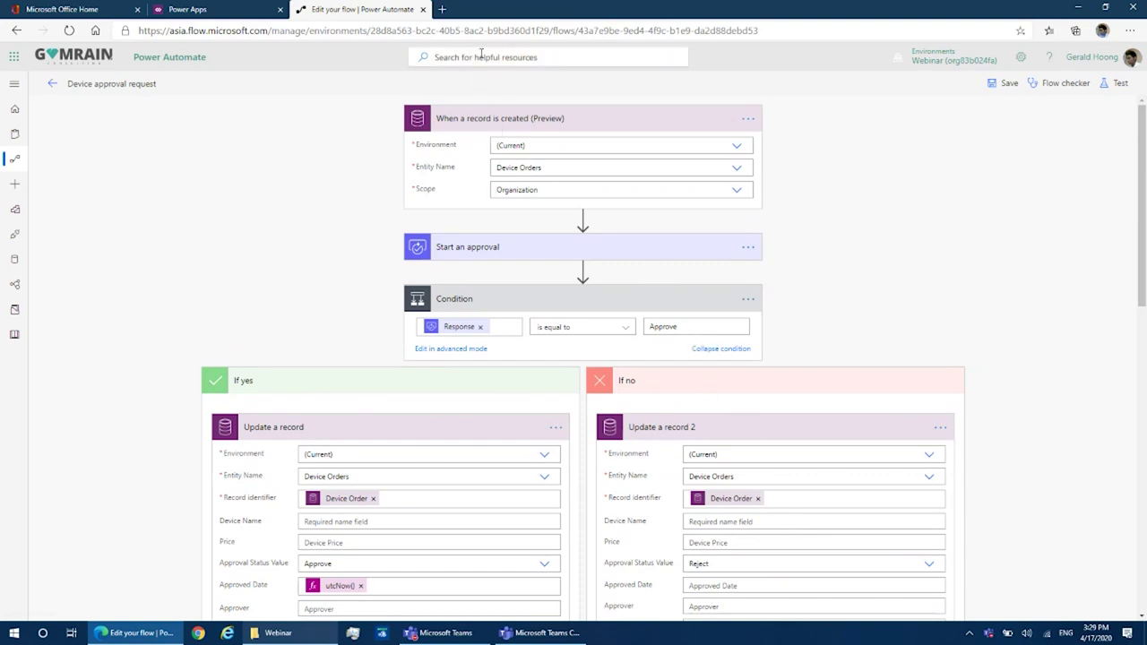
left_click(423, 10)
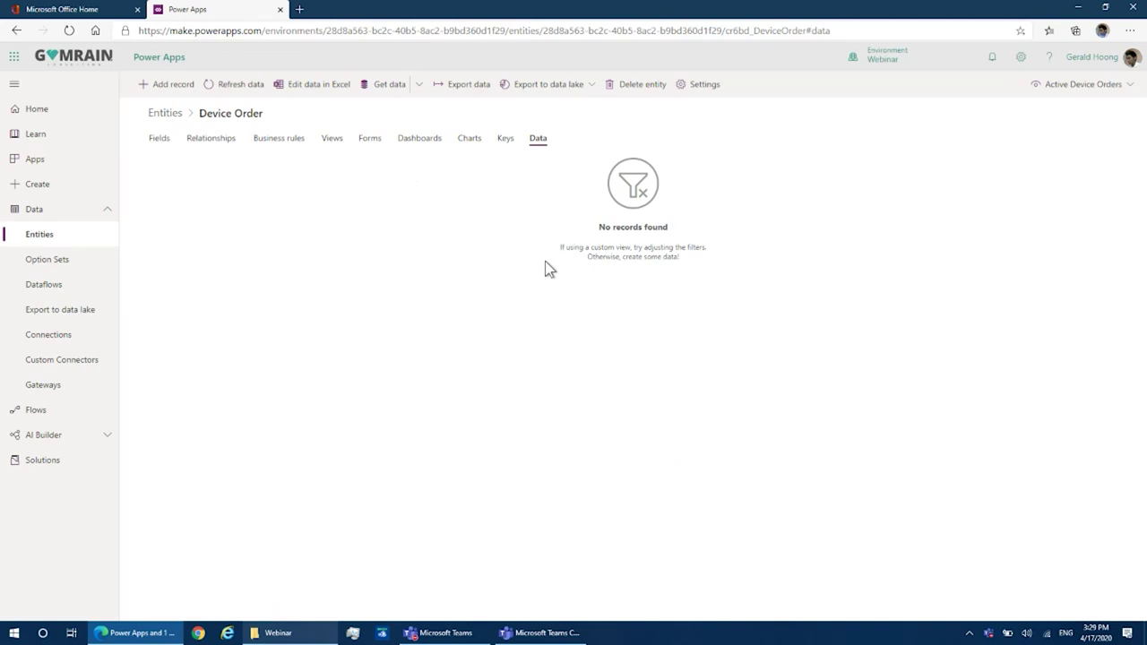
Step: Switch to Microsoft Teams and read through the published questions in the live event Q&A
left_click(445, 636)
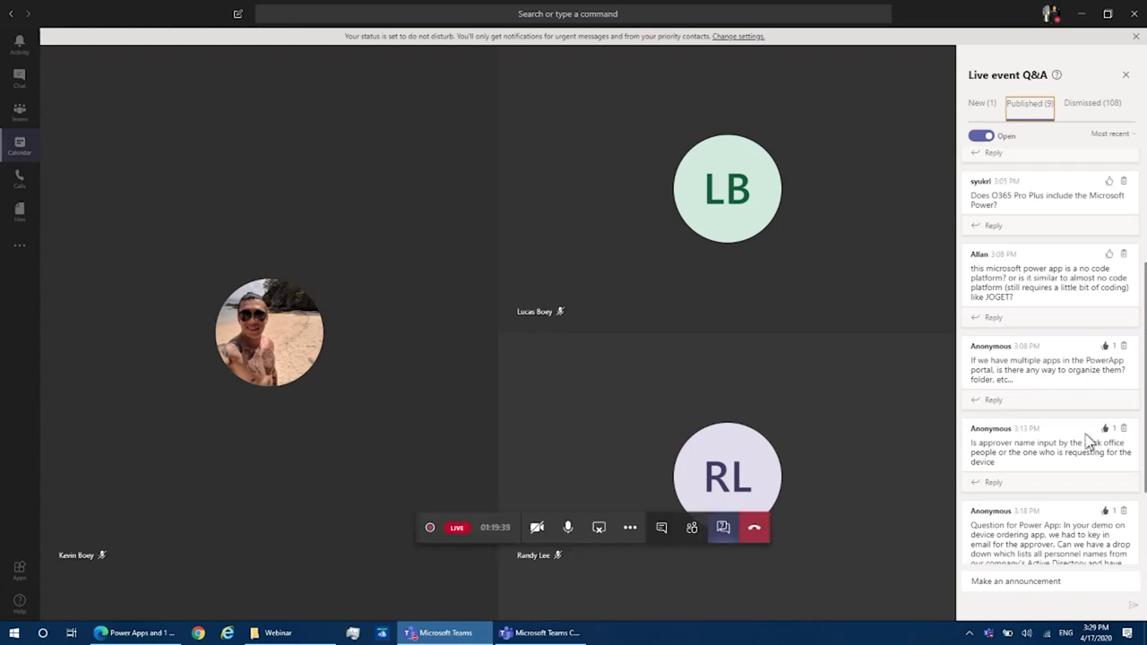
scroll(1083, 441, "down", 2)
scroll(1057, 453, "up", 2)
scroll(1057, 457, "down", 2)
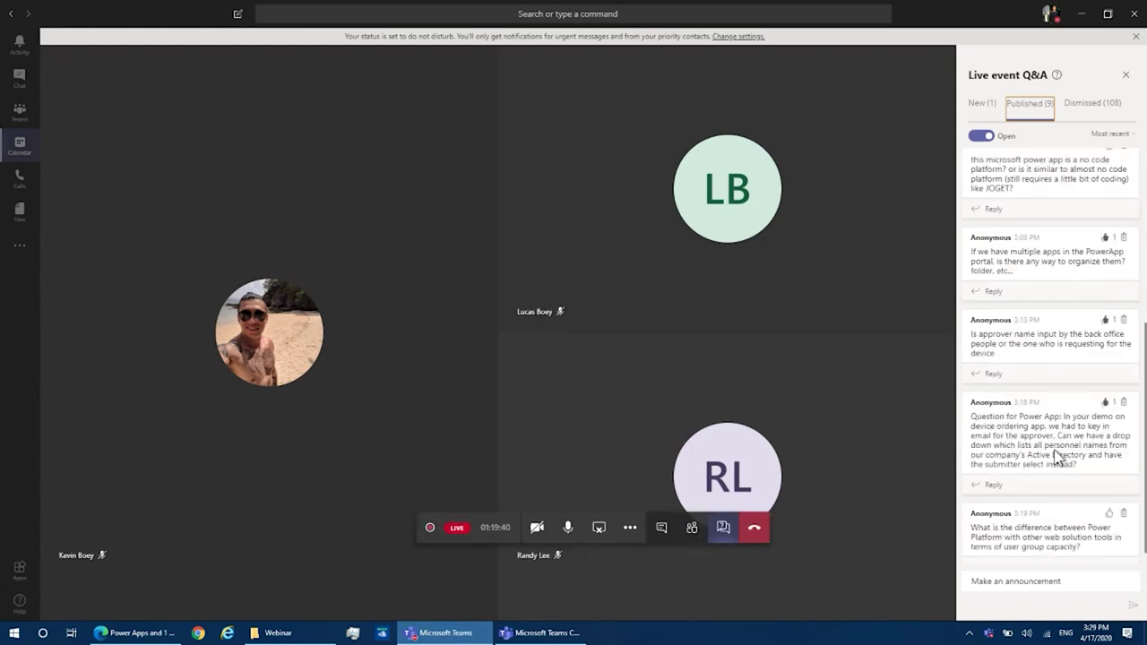
scroll(1057, 452, "down", 1)
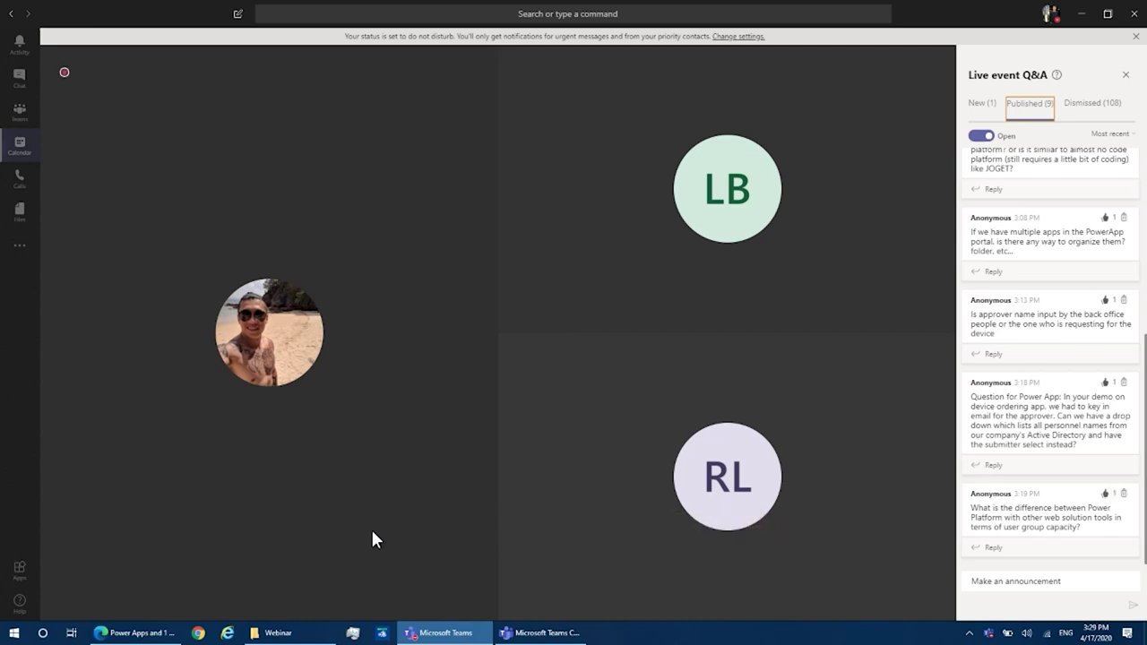
Step: Return to Power Apps in the browser, open the Apps list in a new tab and launch the Device Ordering App
left_click(152, 637)
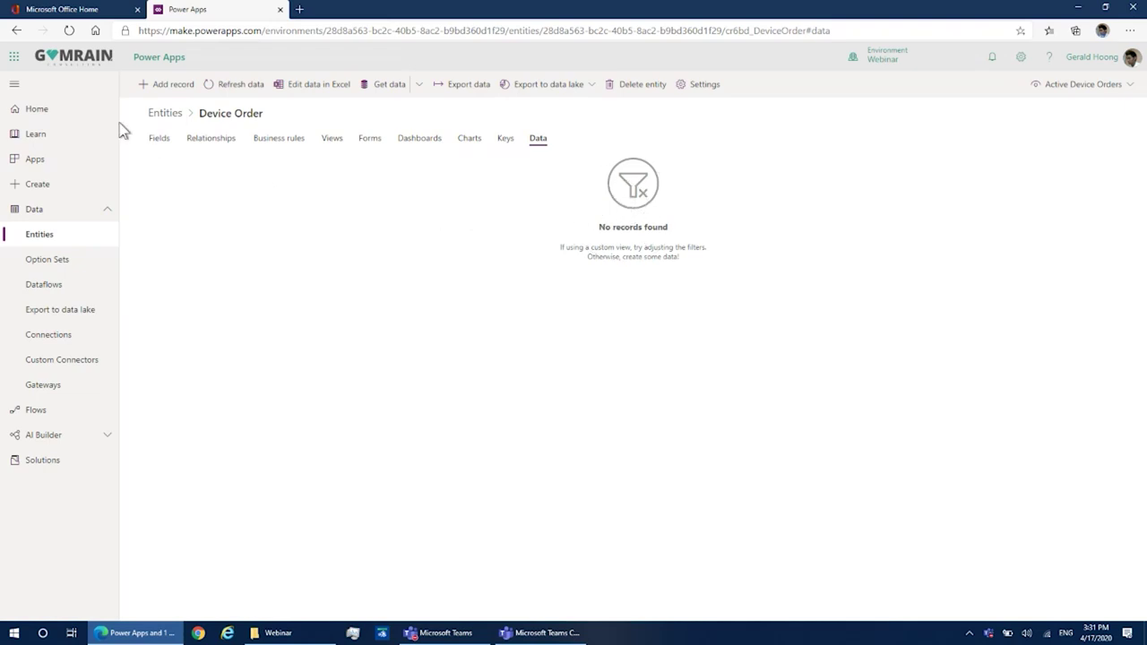
right_click(60, 161)
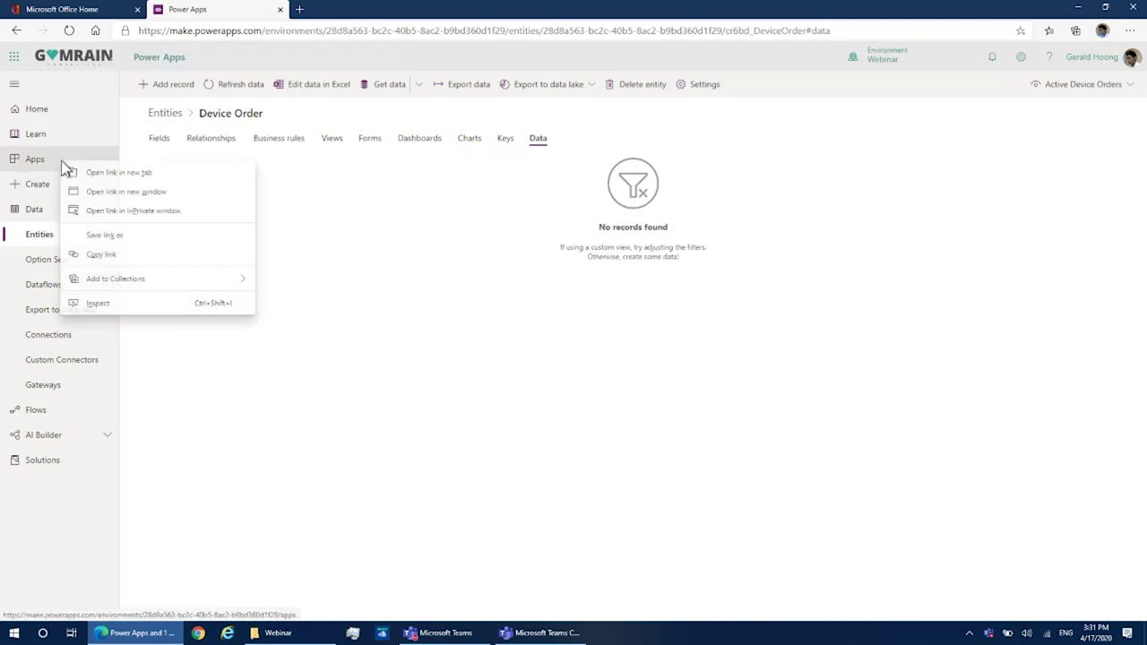
left_click(160, 176)
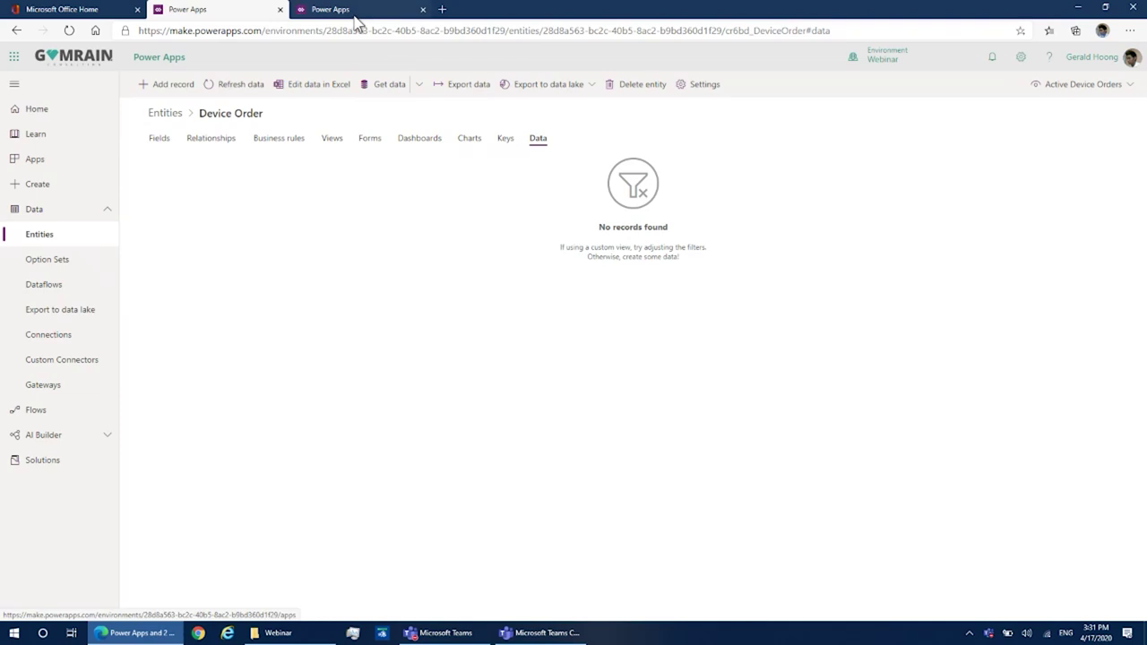
left_click(356, 16)
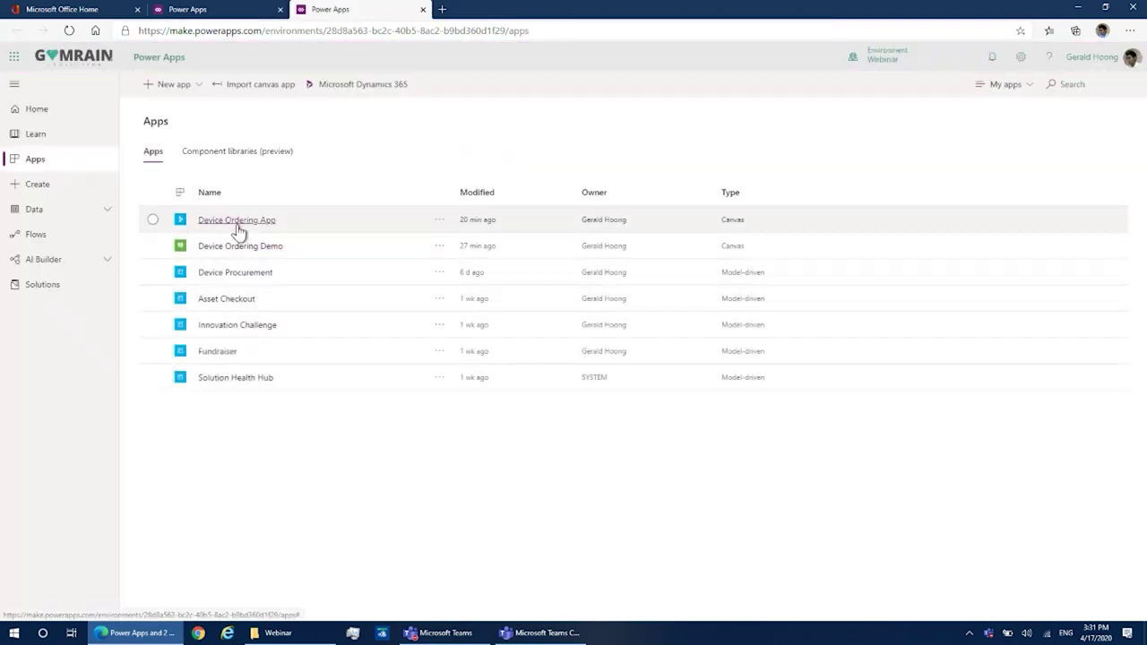
left_click(237, 225)
left_click(475, 12)
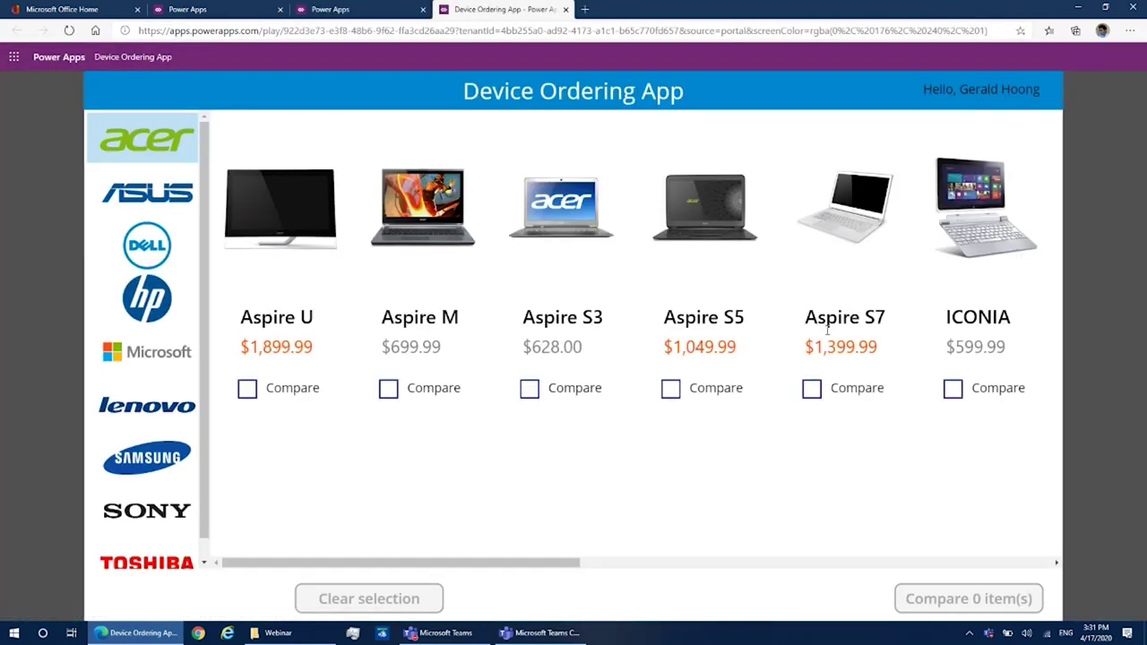
Step: Launch the model-driven Device Procurement app from the Apps list and display its active device orders
left_click(334, 10)
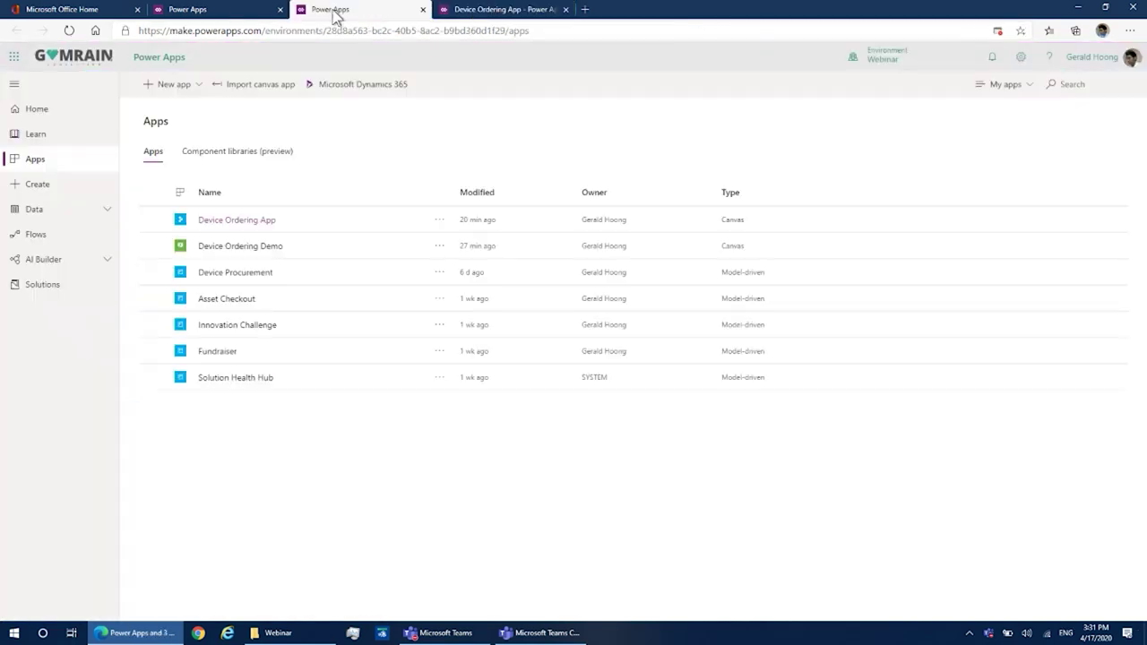
left_click(229, 276)
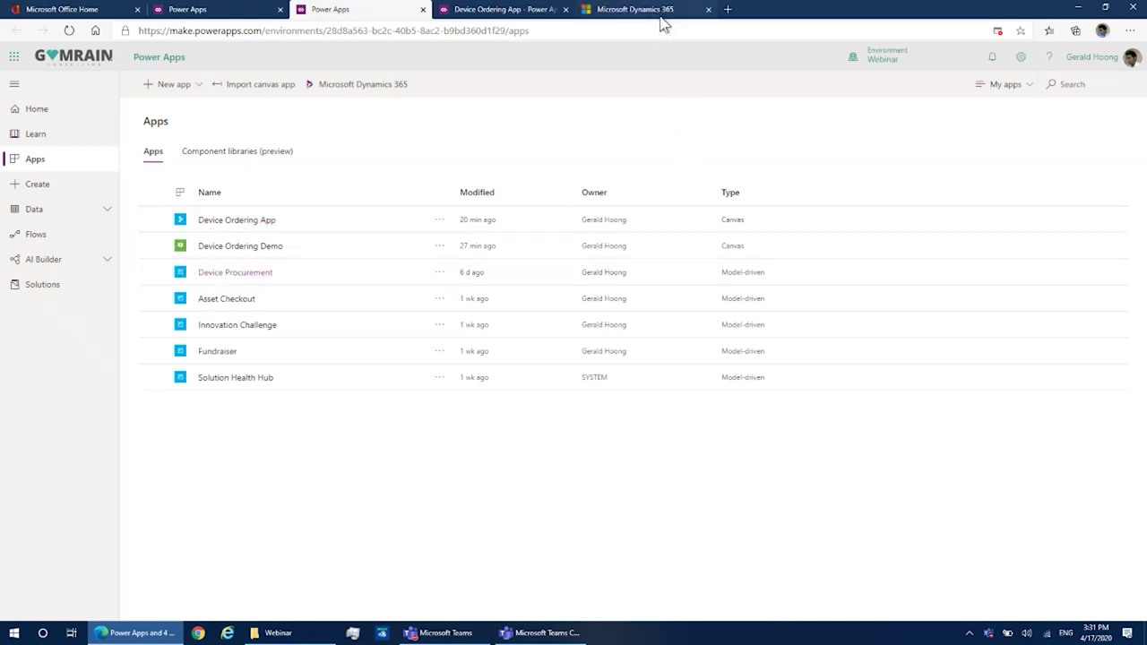
left_click(662, 11)
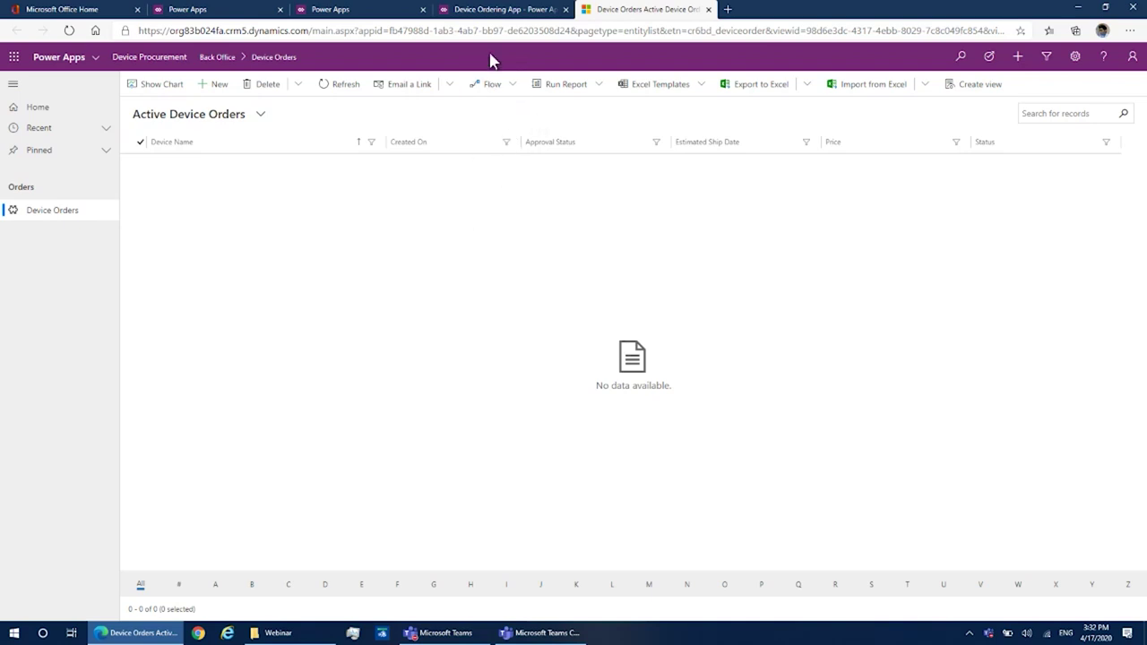
Step: In the Device Ordering App, select the $899.99 Microsoft Surface and the $499.99 Dell XPS 10 and compare them
left_click(463, 10)
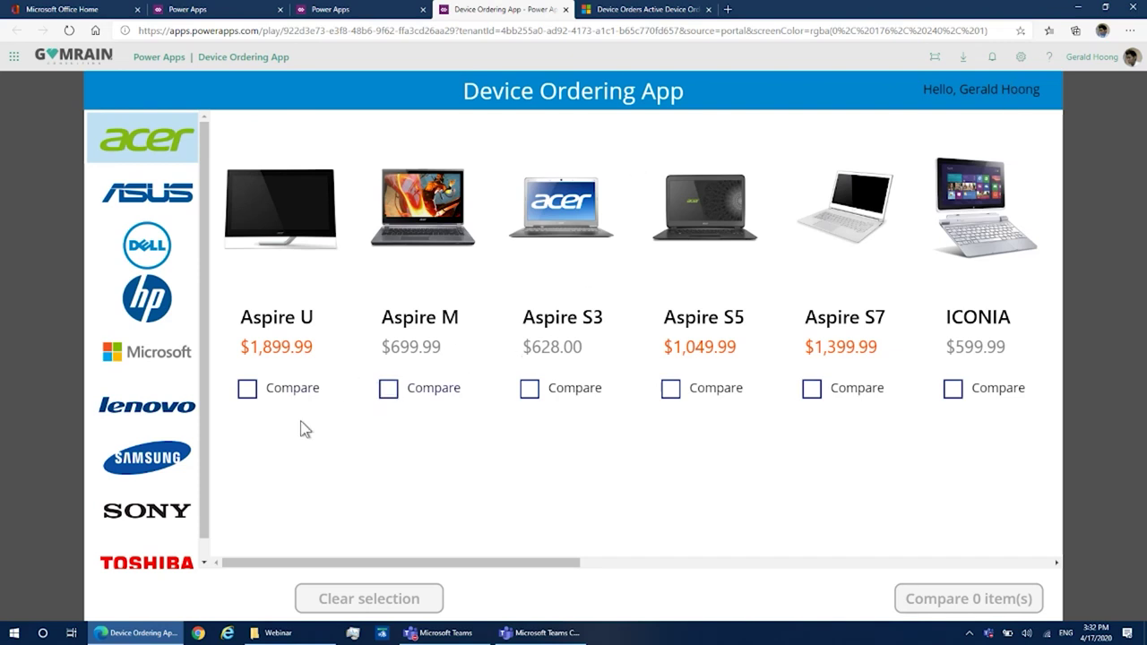
left_click(146, 361)
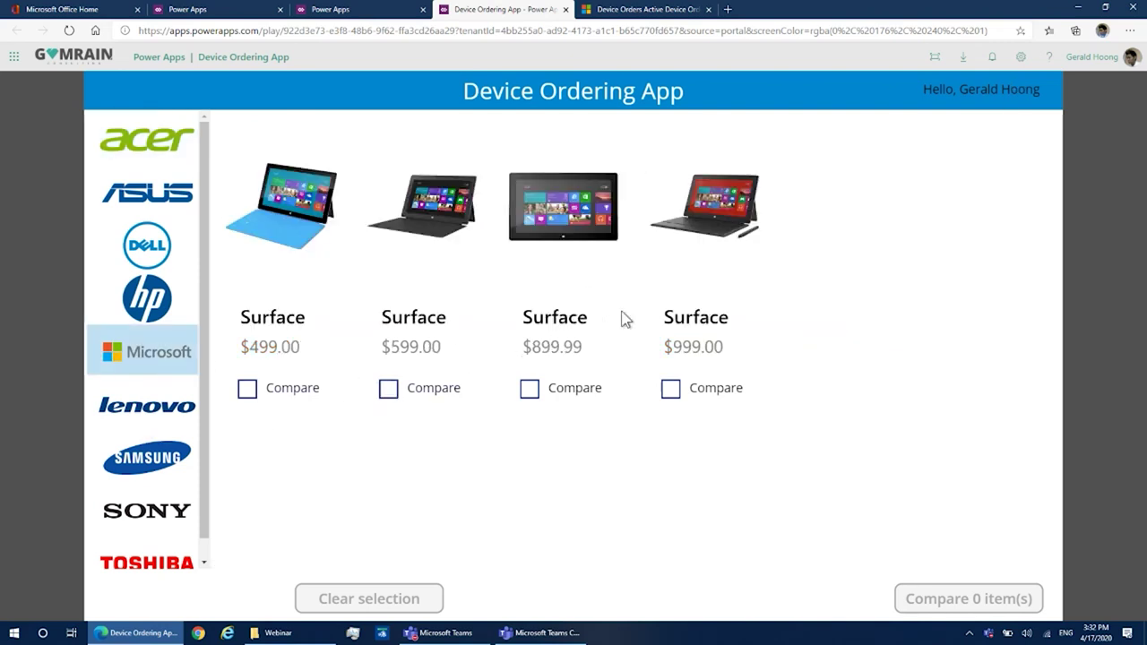
left_click(529, 388)
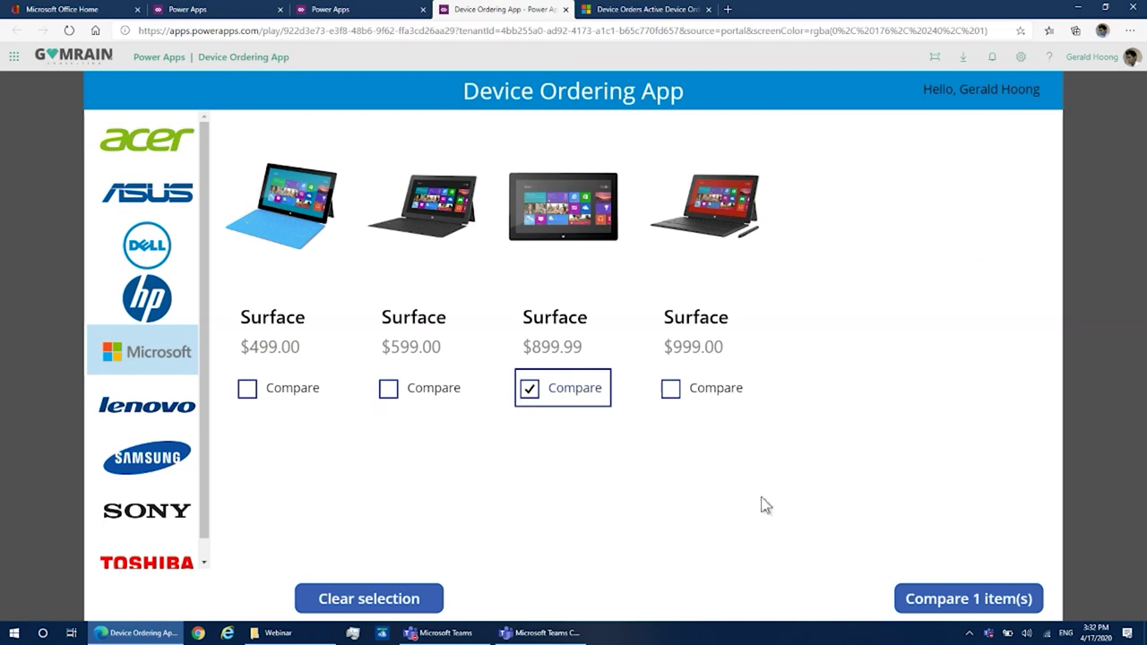
left_click(157, 243)
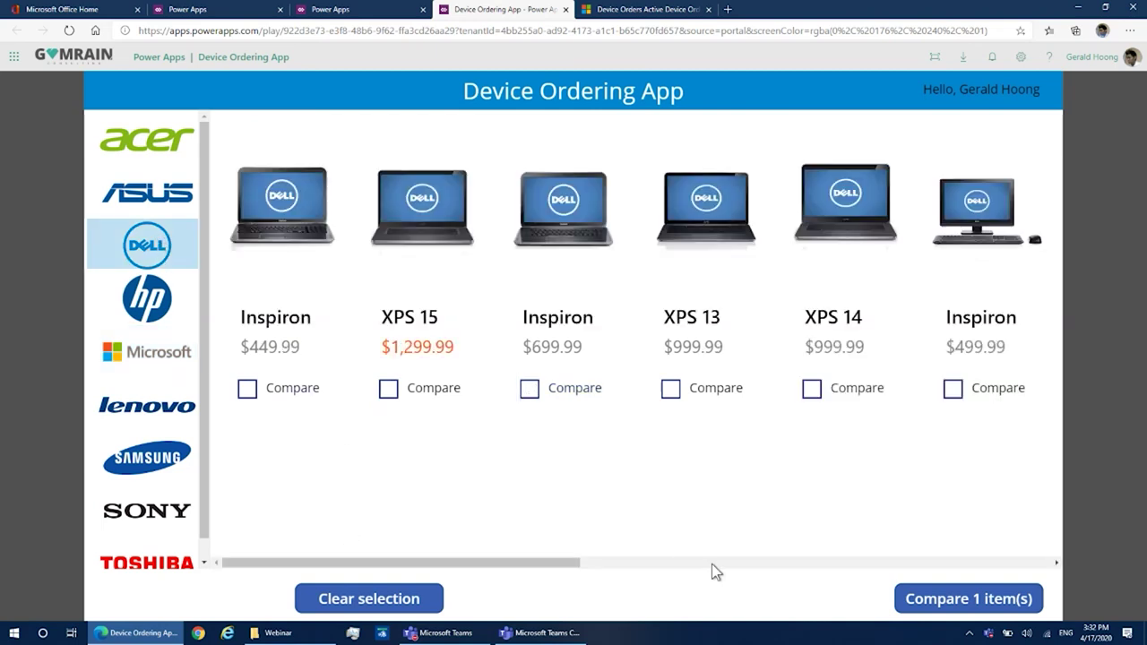
left_click(713, 564)
left_click(860, 564)
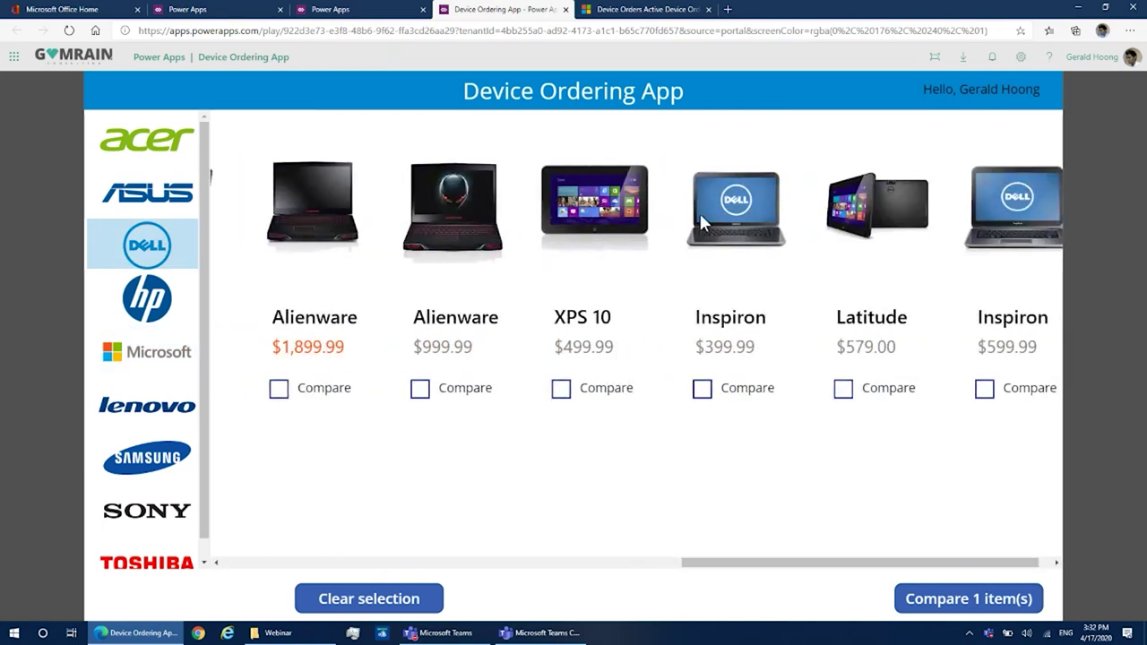
left_click(561, 389)
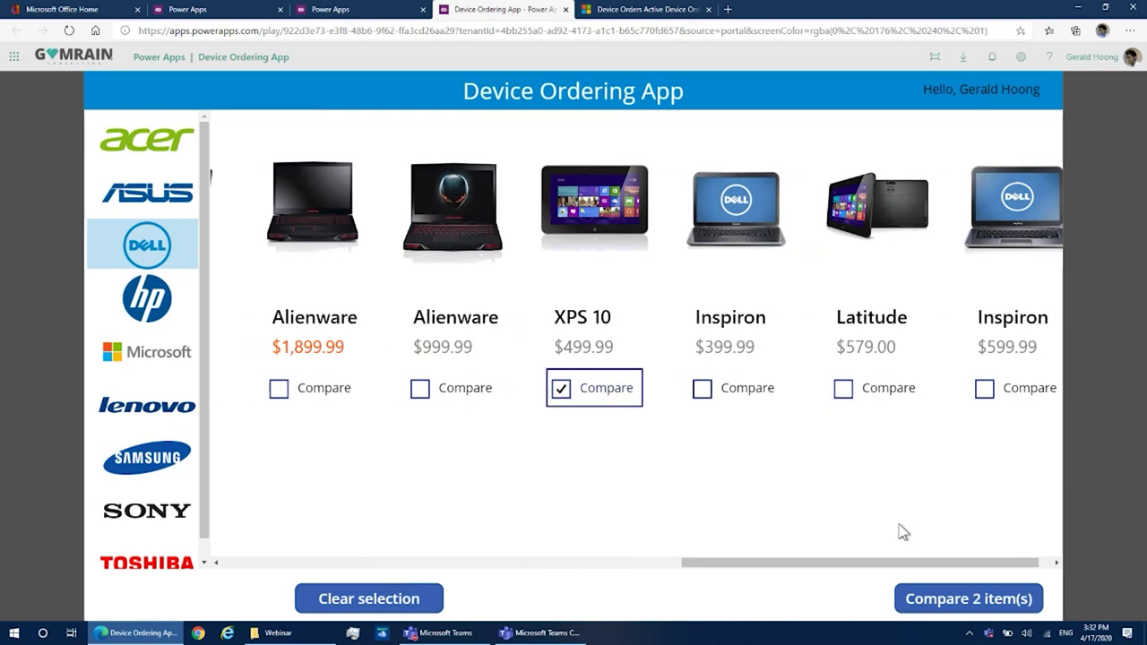
left_click(962, 605)
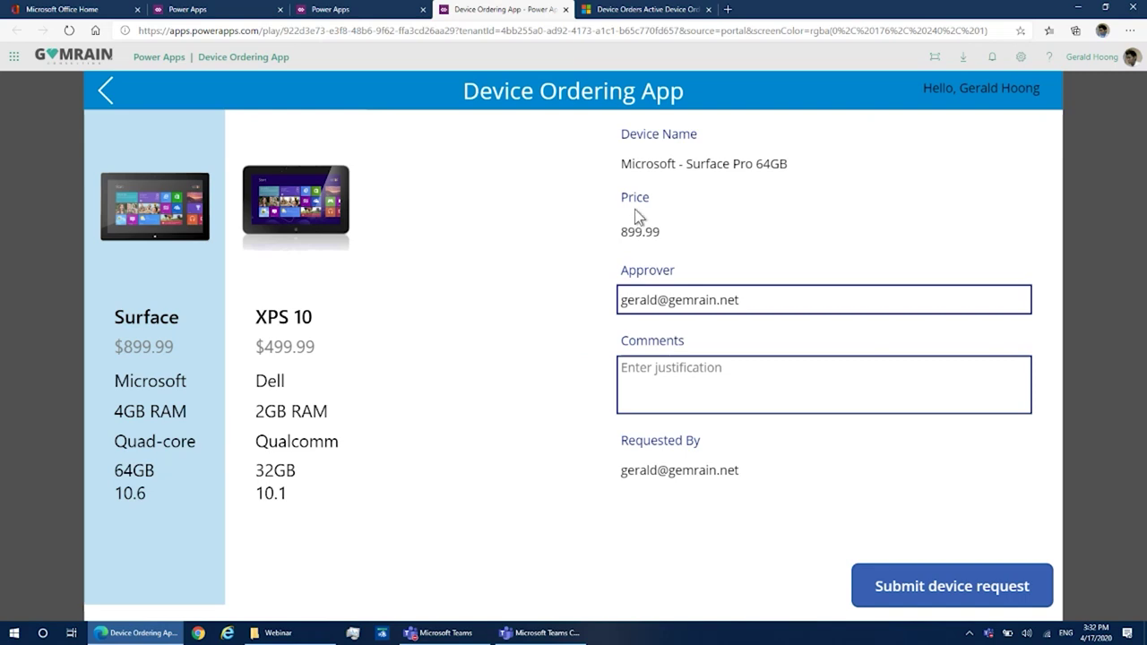
Step: Submit the Surface Pro 64GB request with the comment "My device is already old. Please help process this request." and acknowledge the confirmation
left_click(689, 370)
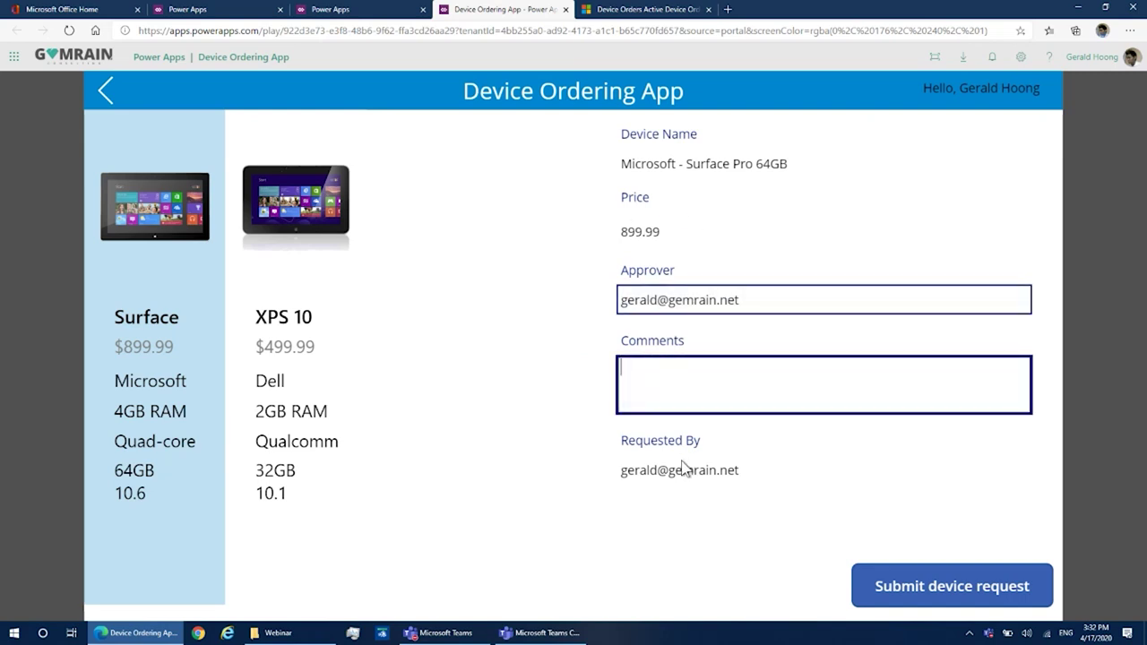
type("My device is already old. Please help")
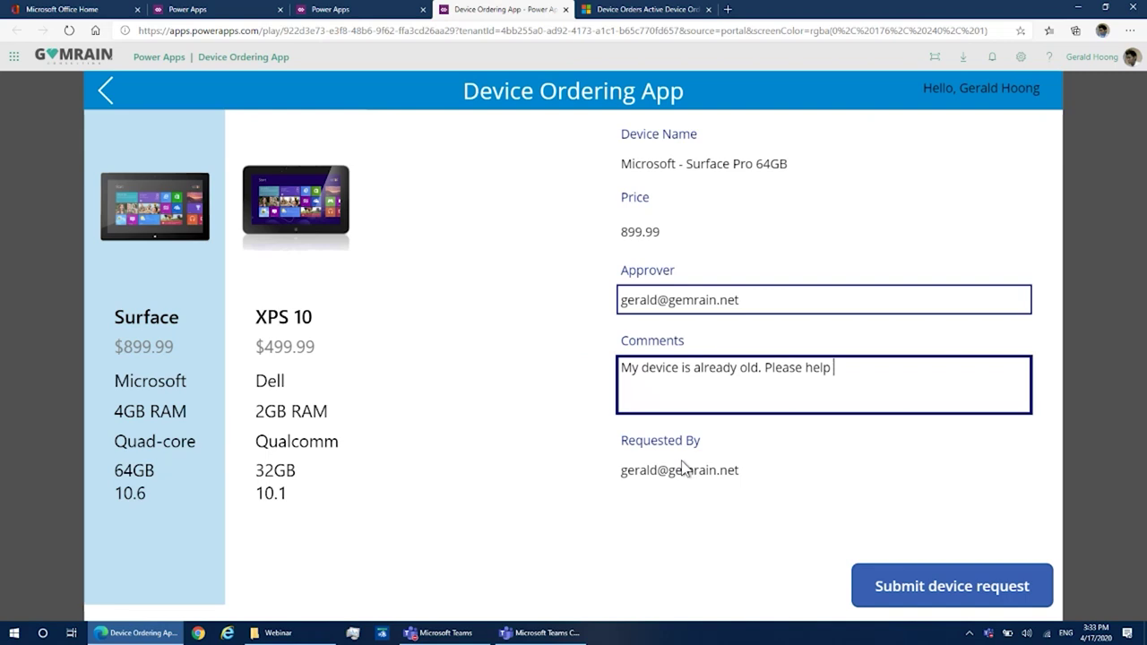
type(" process this request.")
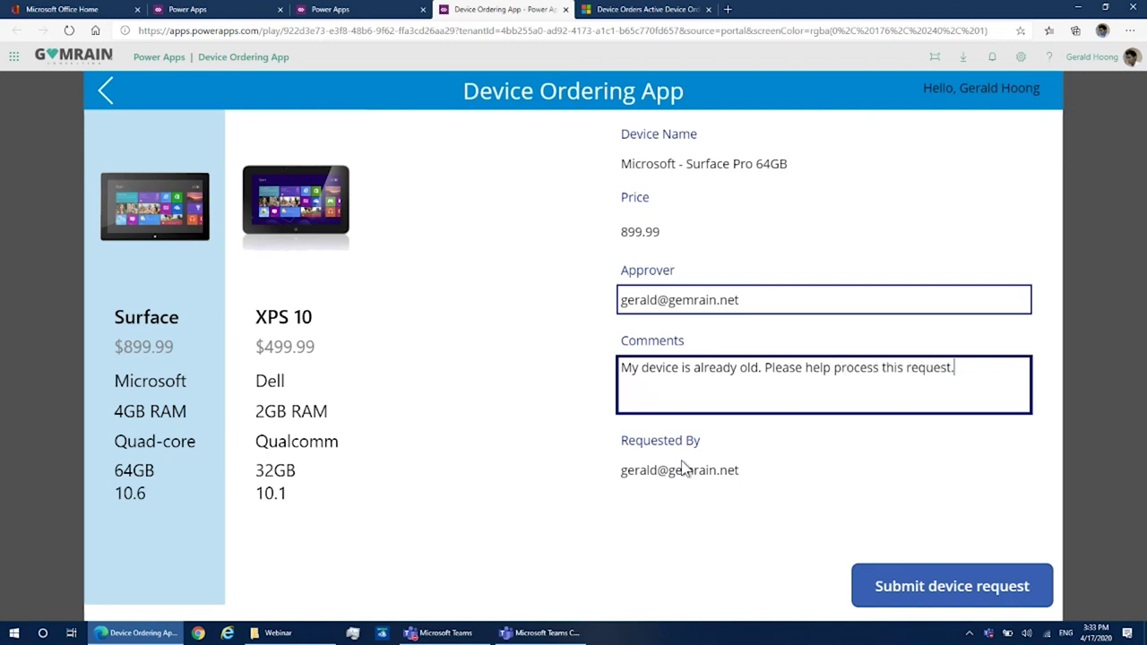
left_click(970, 594)
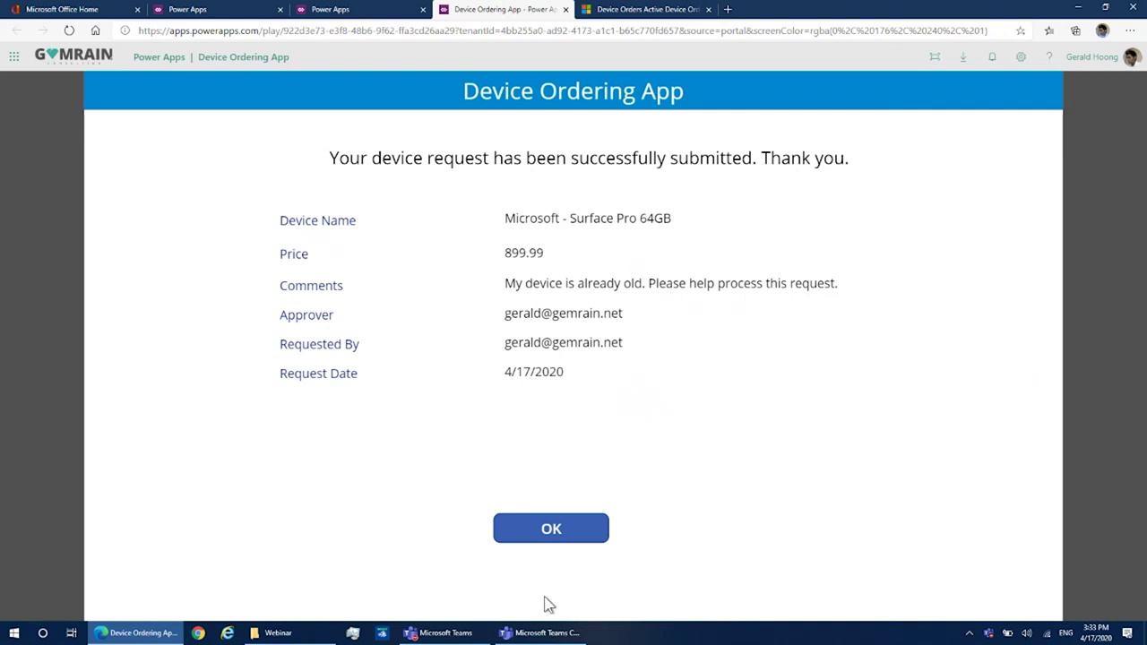
left_click(563, 539)
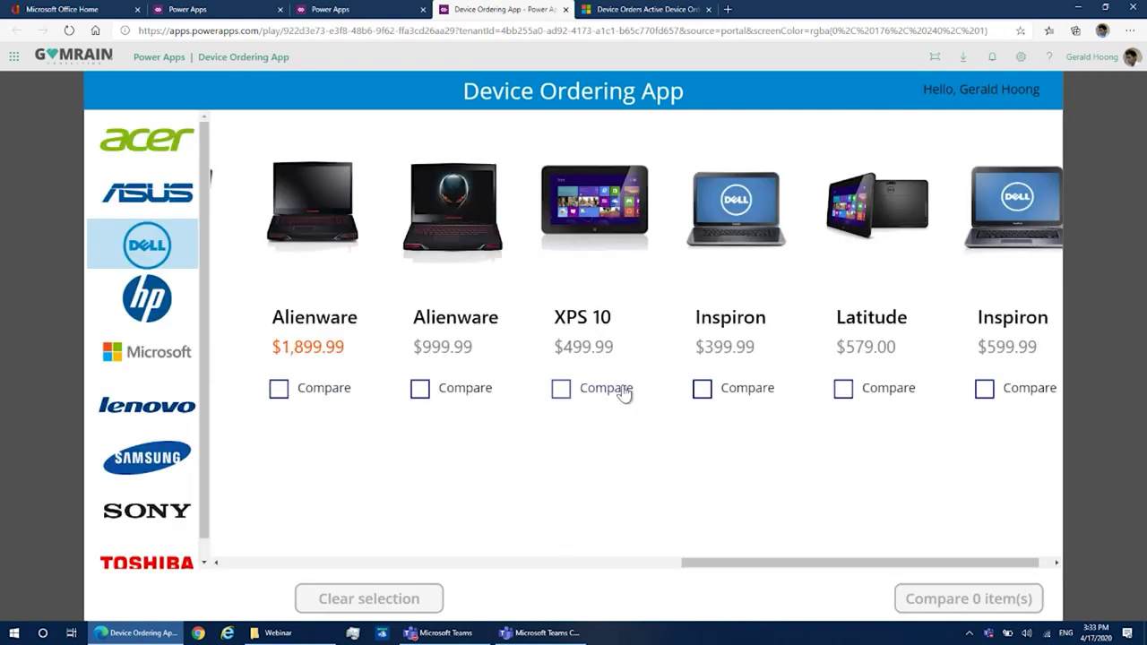
Step: Refresh the Device Order entity data and the Active Device Orders list in Device Procurement to check for the submitted order
left_click(222, 14)
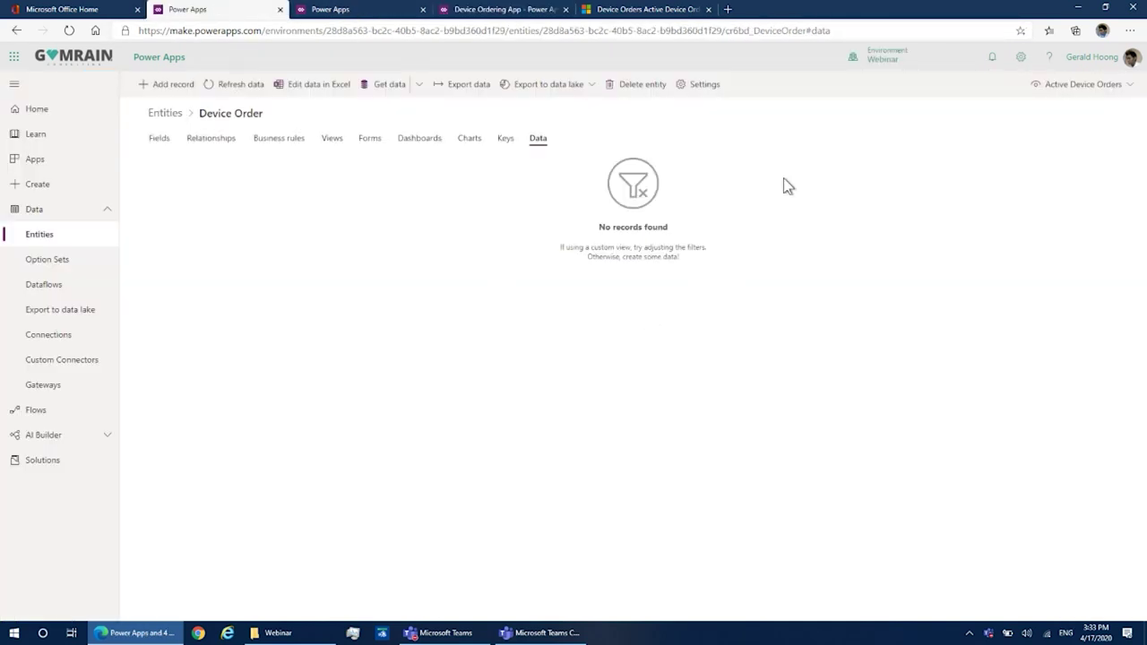
left_click(230, 88)
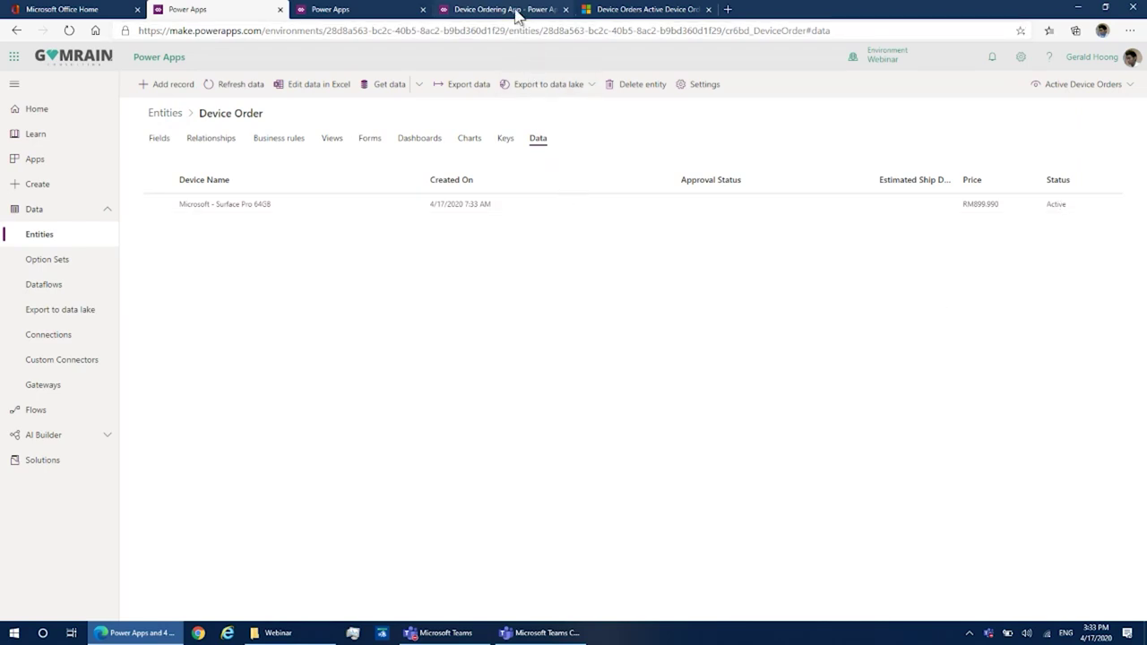
left_click(650, 9)
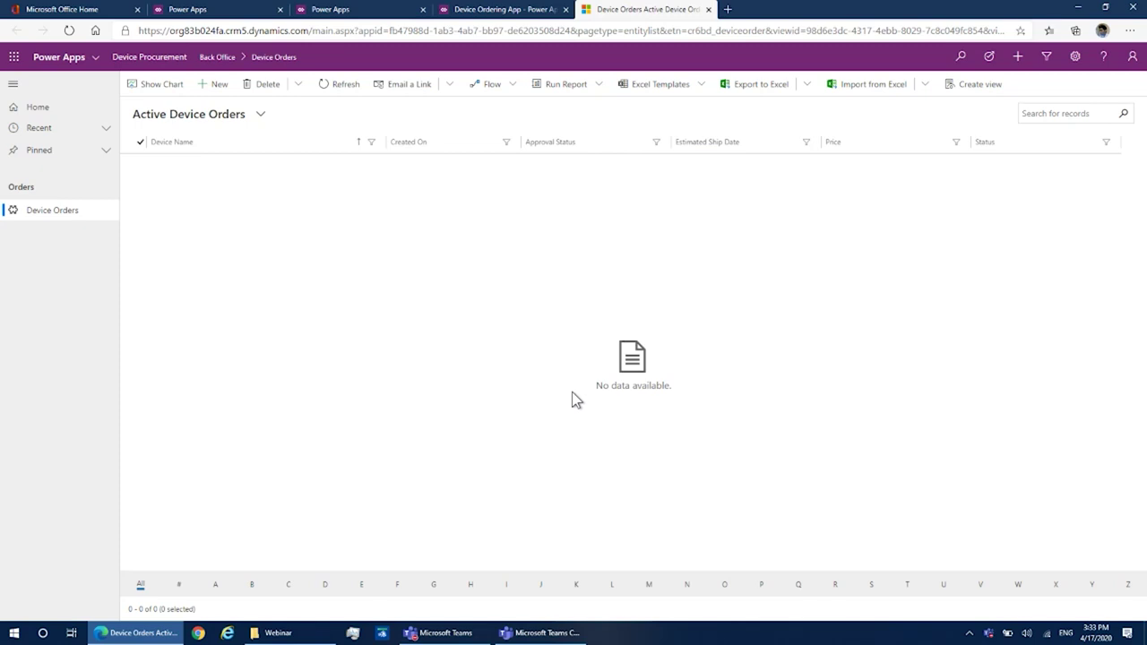
left_click(329, 93)
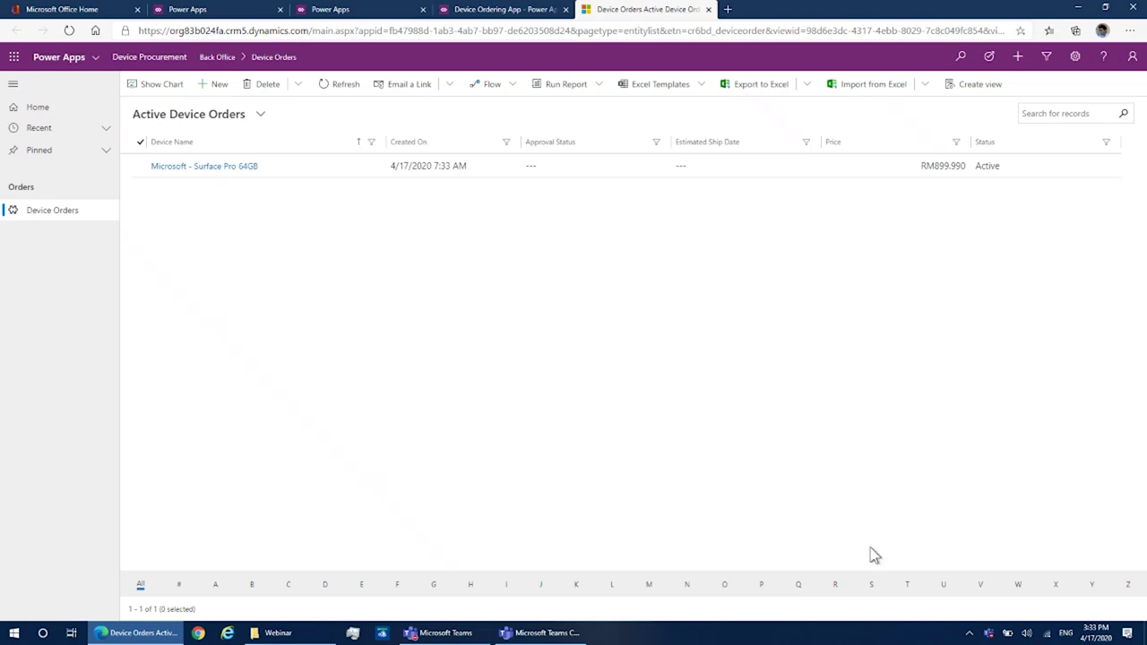
Step: Open the Outlook inbox from the Microsoft Office home page, and return to the Device Order entity data
left_click(103, 13)
left_click(333, 165)
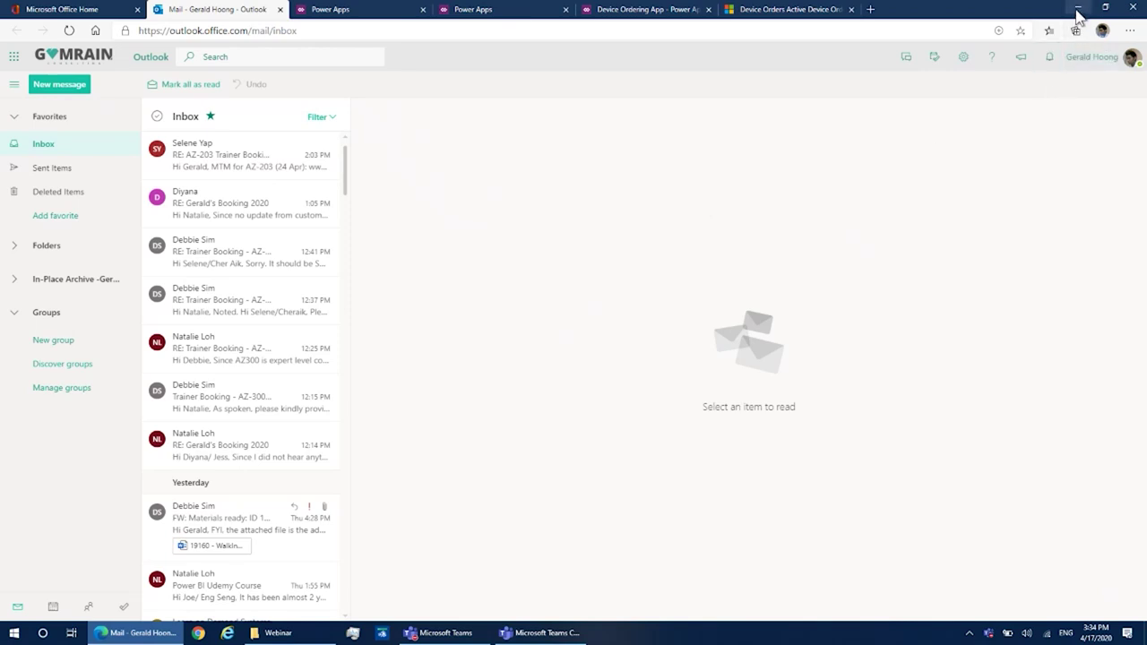
left_click(331, 10)
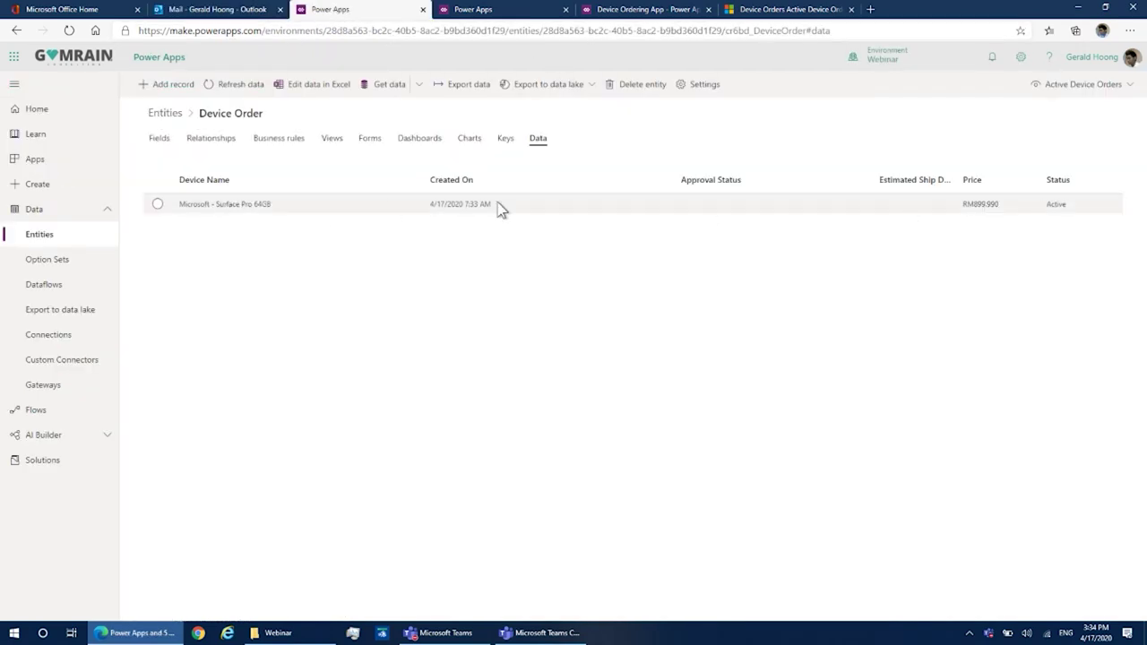
Step: Close the Device Ordering App and open the Microsoft - Surface Pro 64GB order record in Device Procurement
left_click(645, 11)
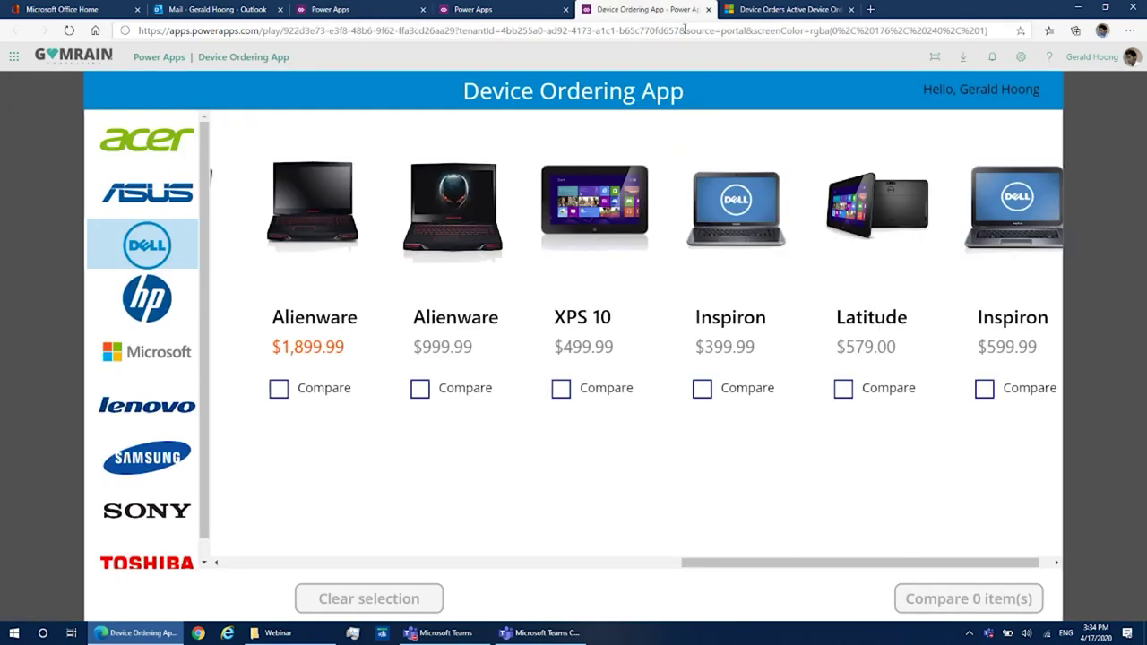
left_click(708, 10)
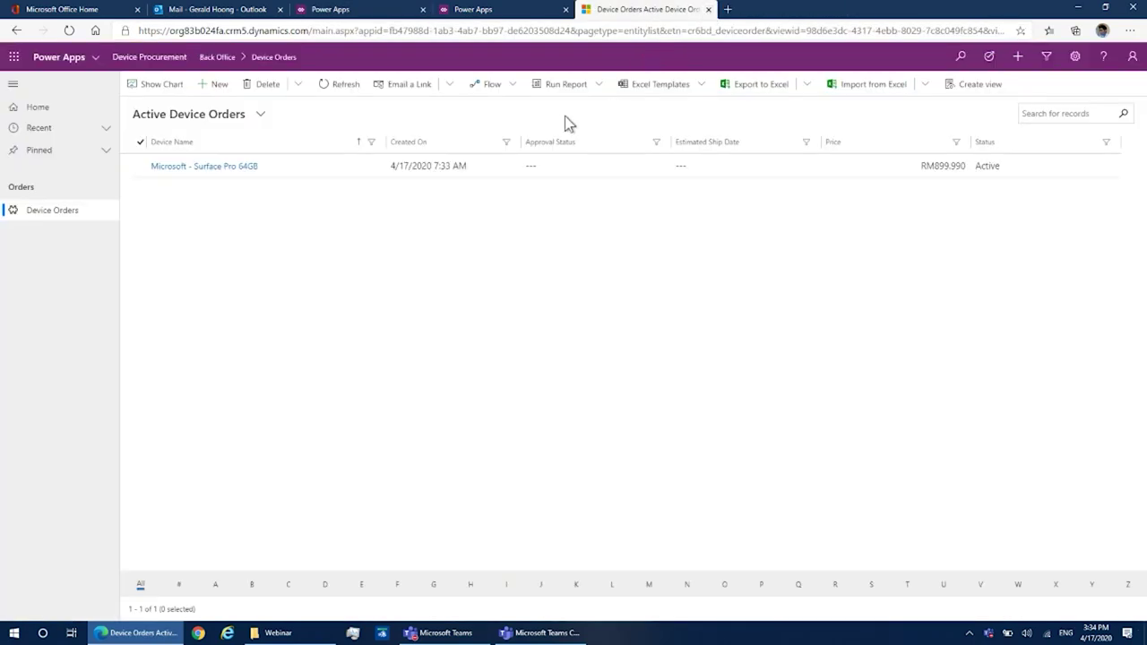
left_click(243, 168)
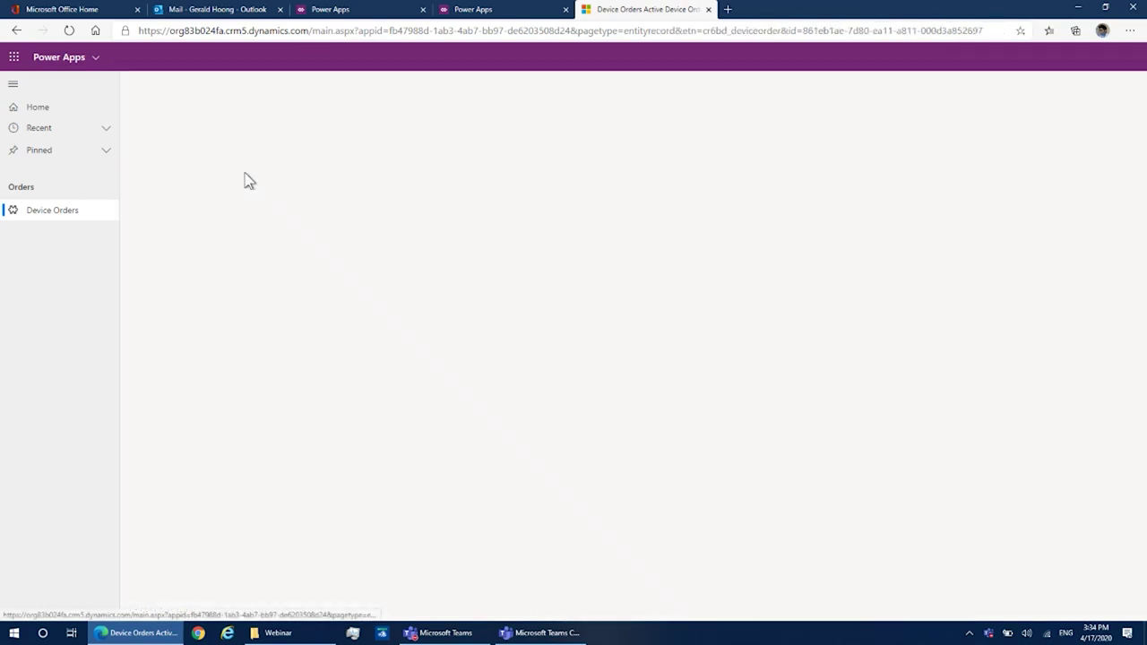
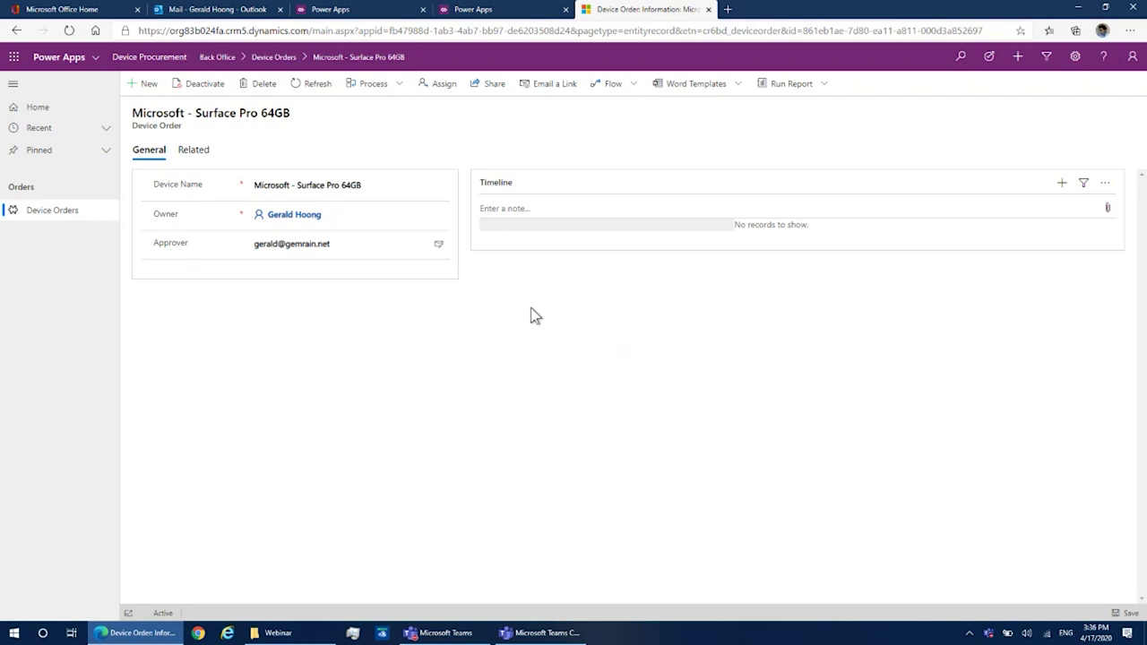
Step: Check the Outlook inbox for mail about the order, close the Device Procurement order record, and return to the Device Order entity data
left_click(493, 11)
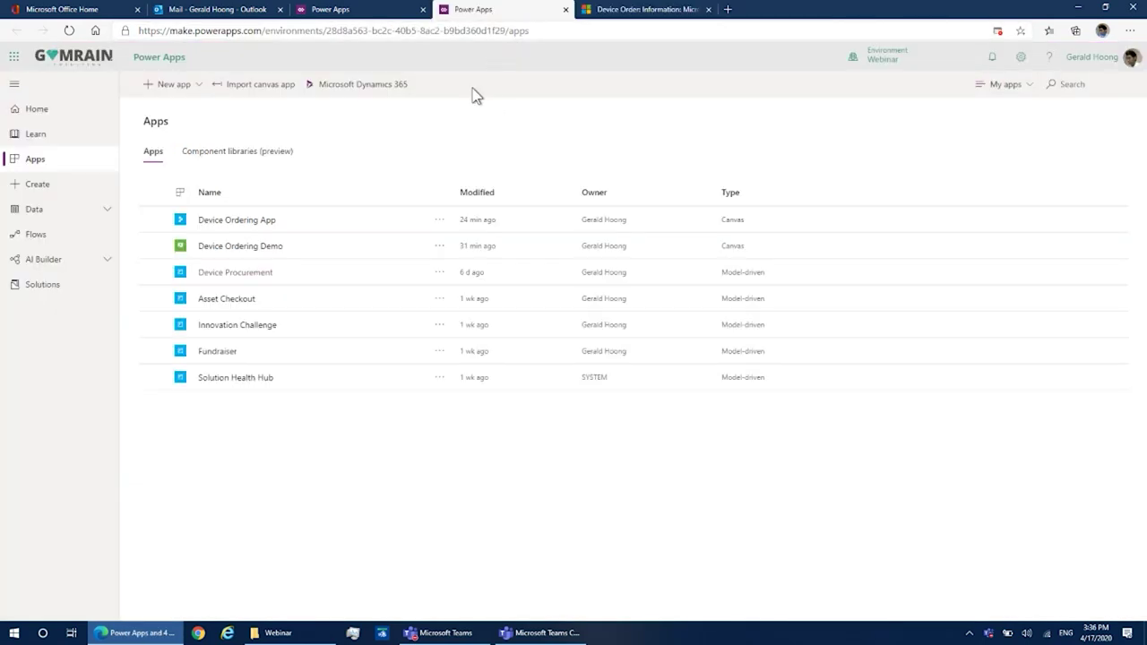
left_click(199, 13)
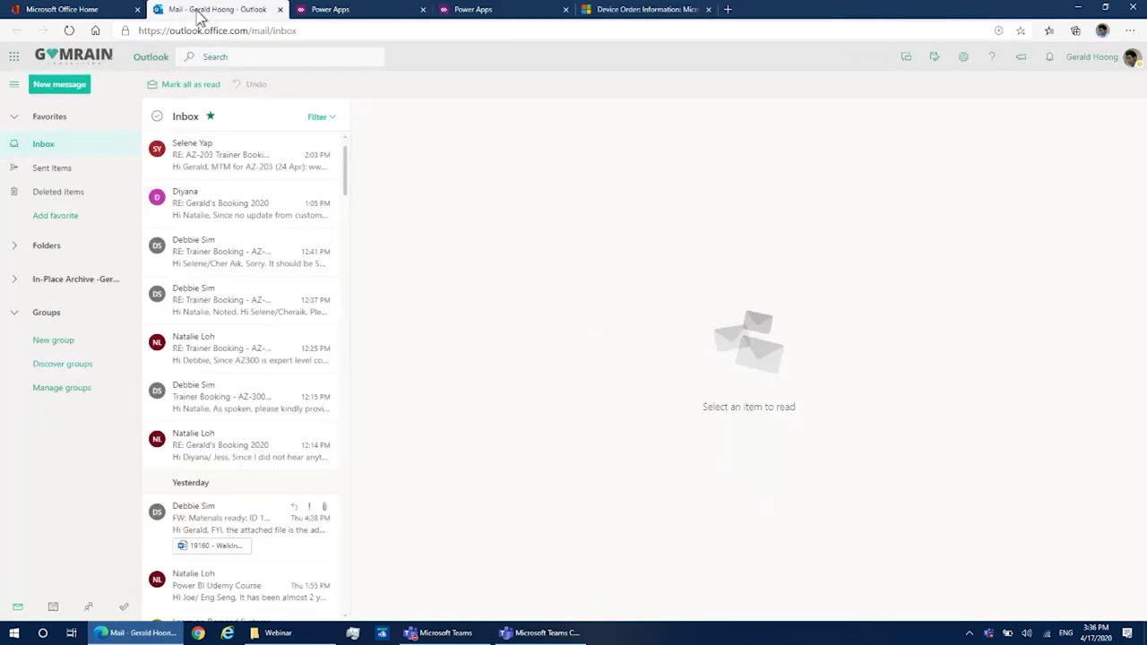
mouse_move(318, 198)
left_click(488, 11)
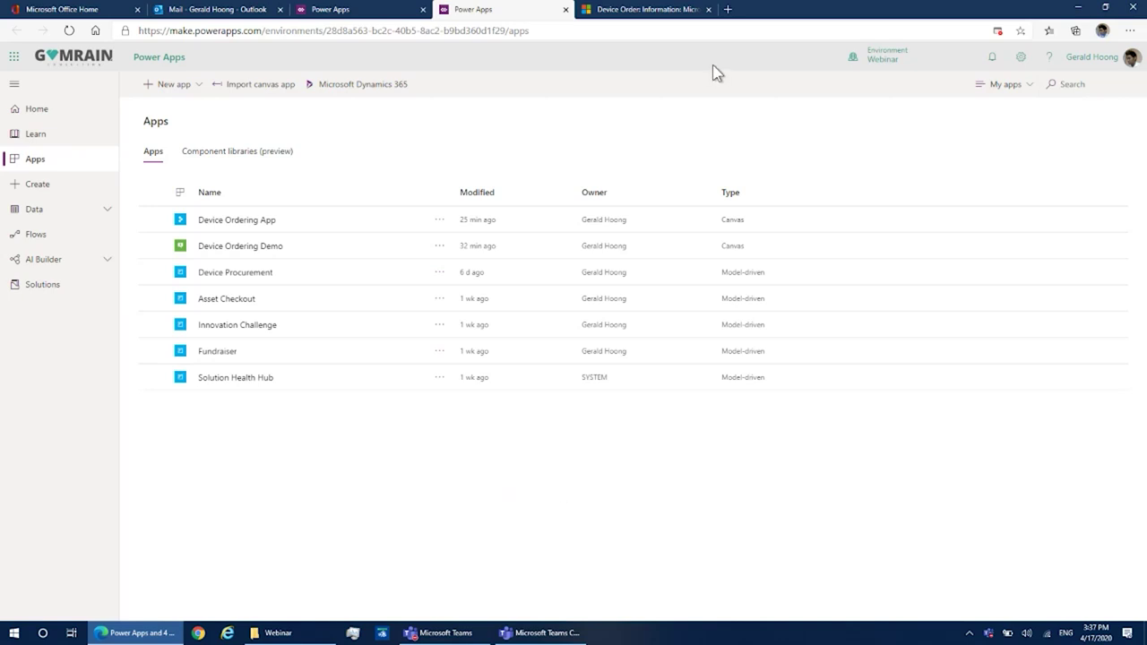
left_click(708, 9)
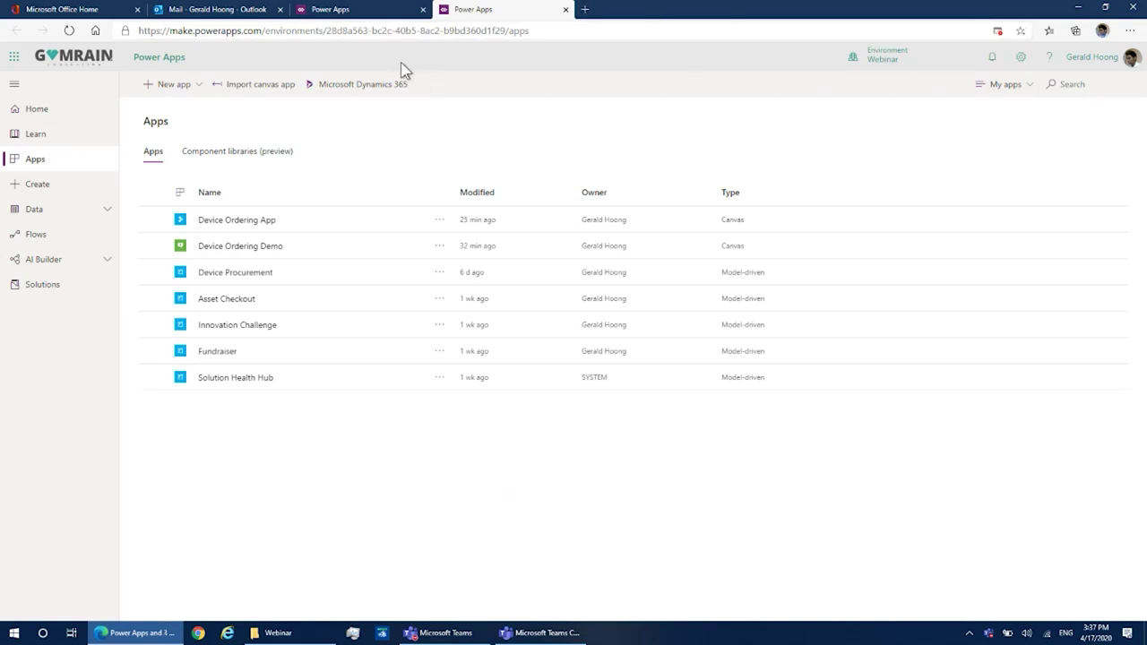
left_click(368, 10)
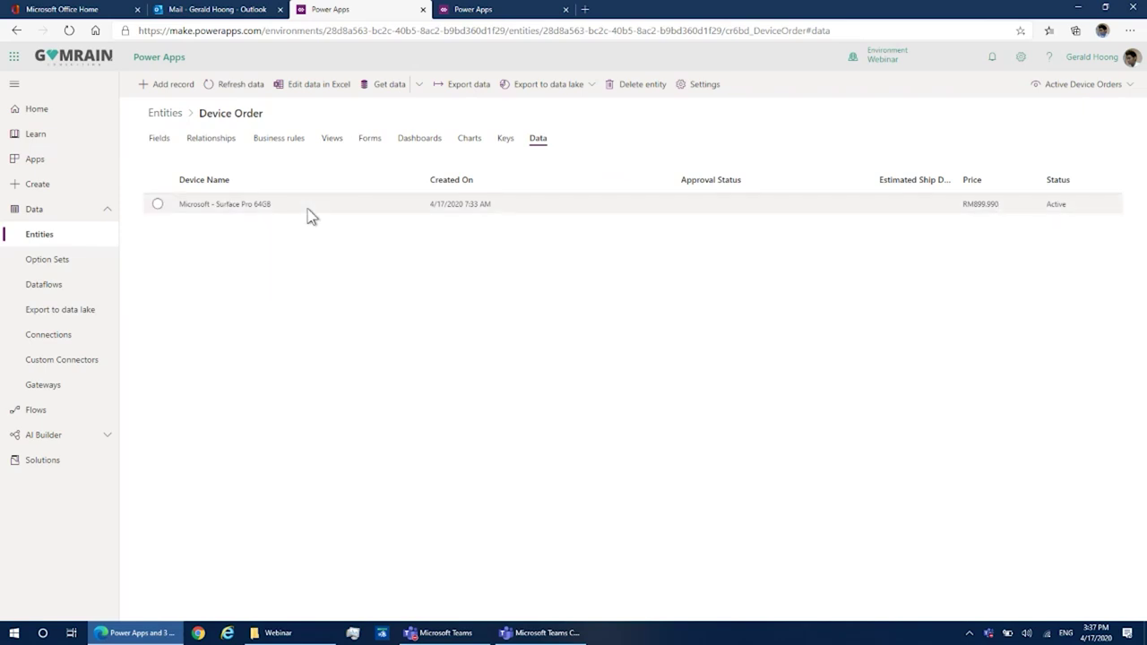
Step: Open the Device Ordering App and compare the Asus VivoTab with the Toshiba Portege
left_click(497, 12)
left_click(222, 221)
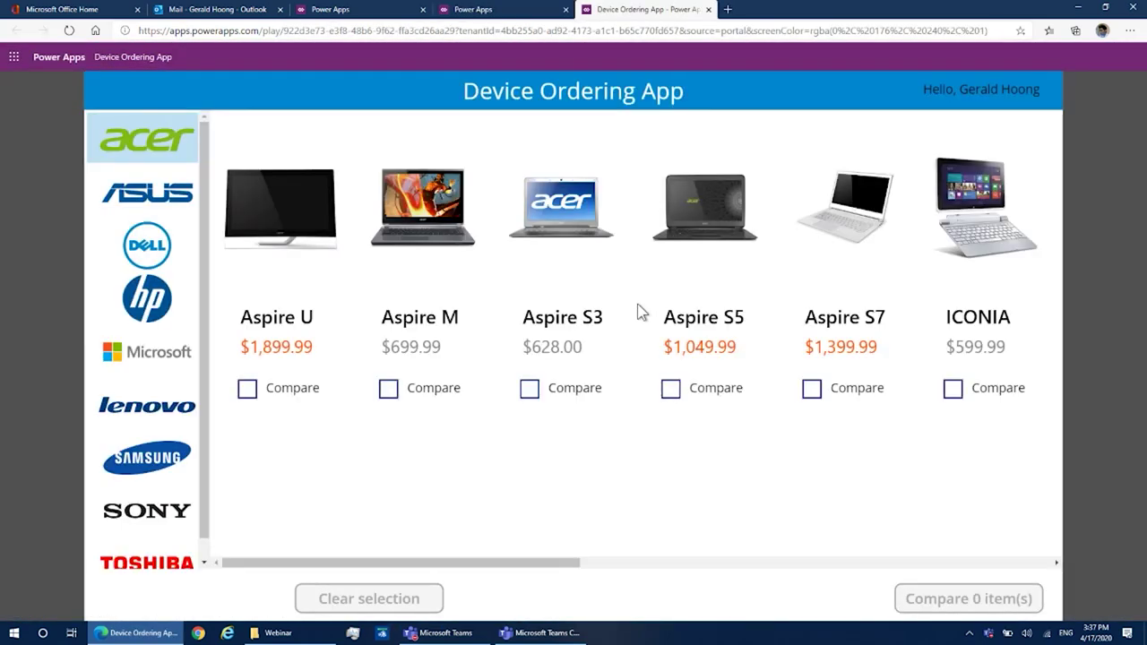
left_click(159, 201)
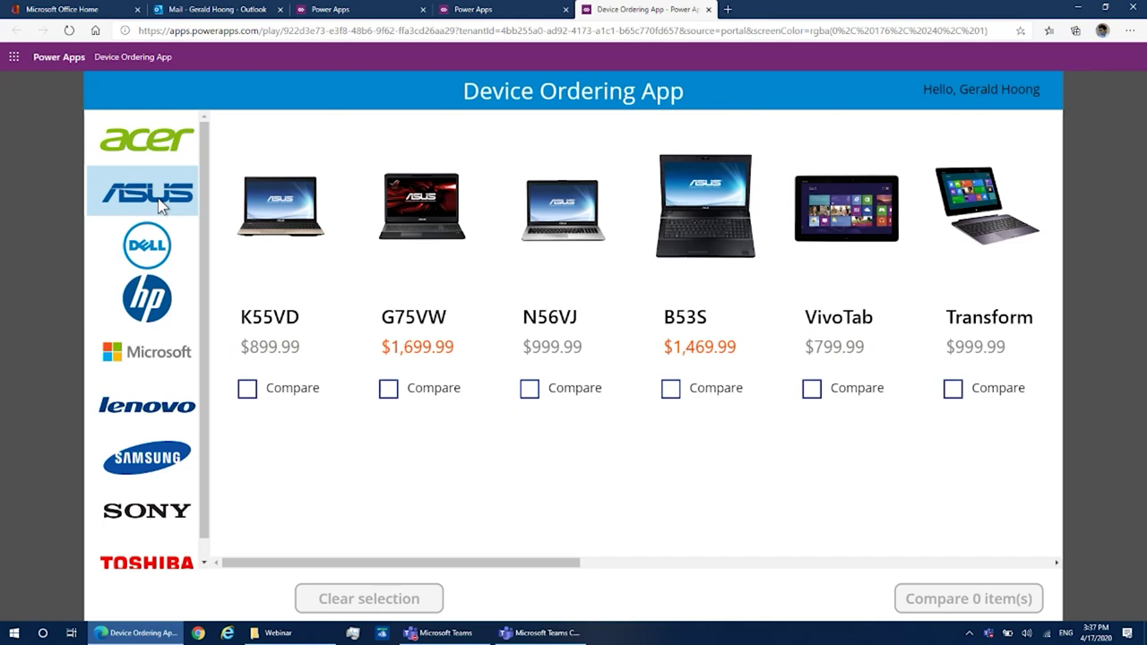
left_click(812, 390)
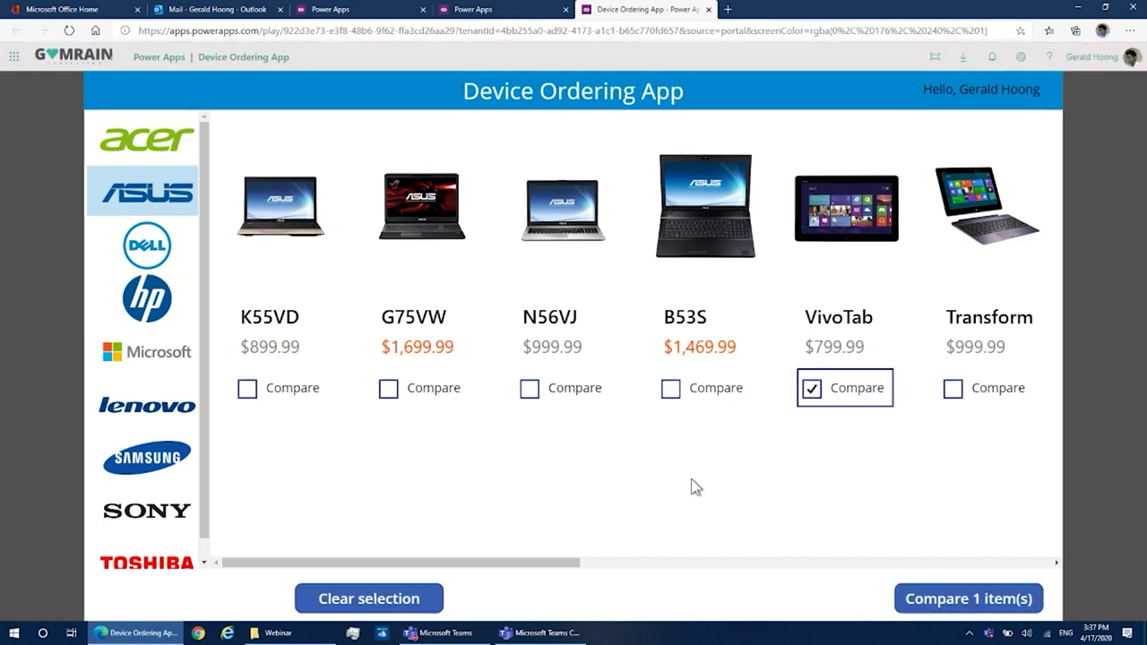
scroll(163, 495, "down", 1)
left_click(159, 557)
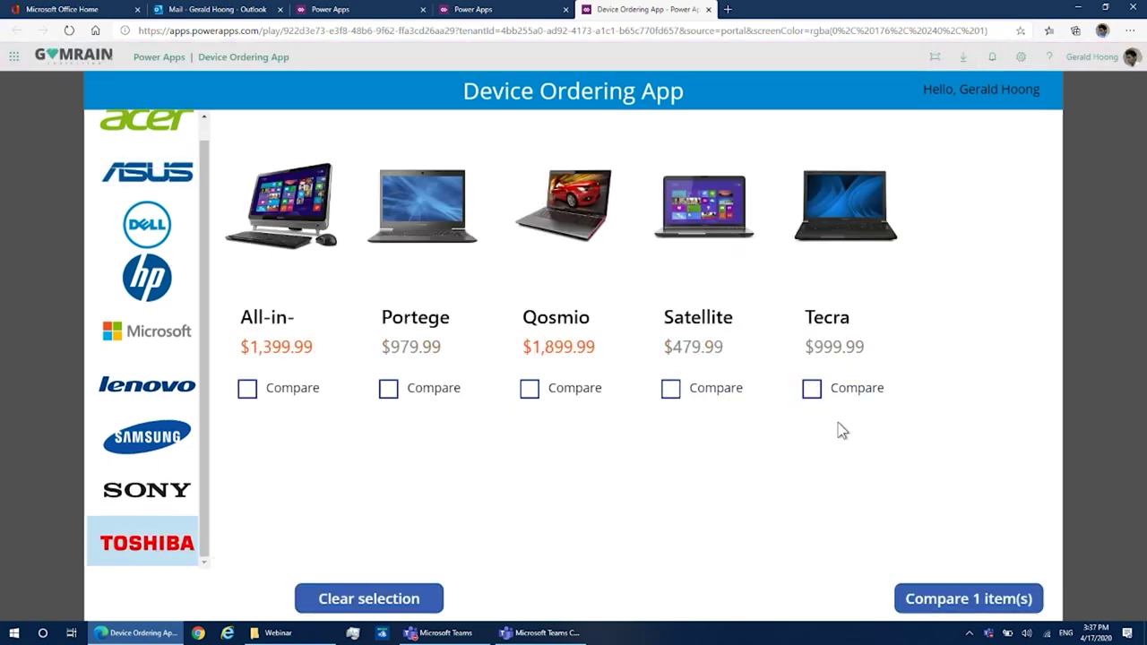
left_click(390, 399)
left_click(947, 597)
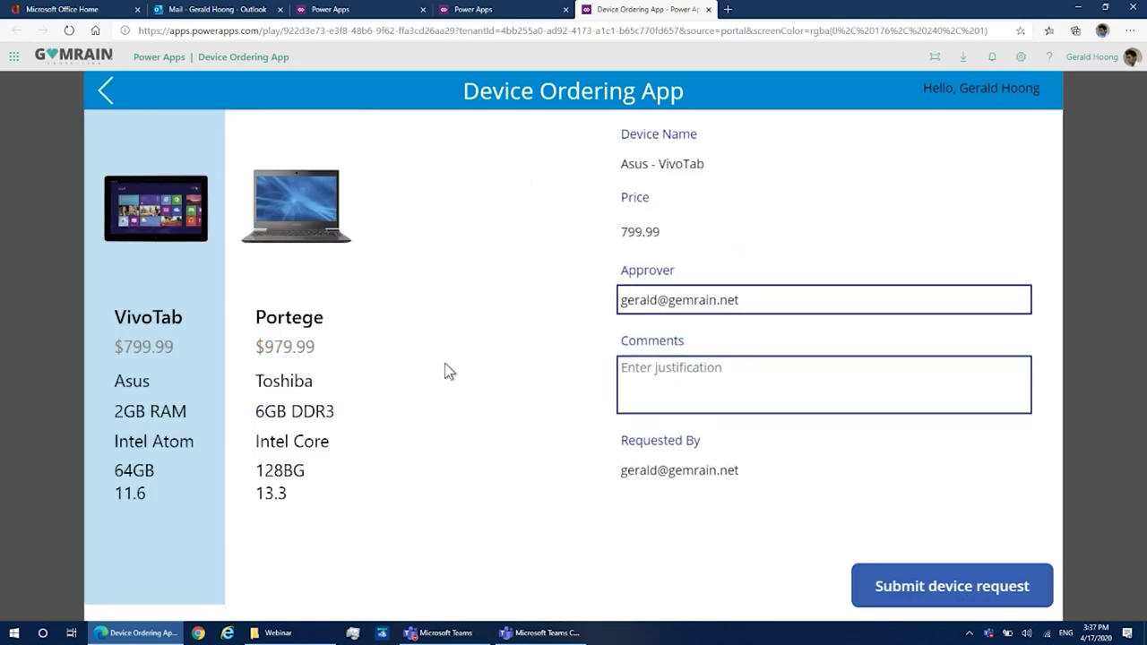
Step: Submit the Toshiba Portege request with the comment "Another request", acknowledge the confirmation and close the Device Ordering App
left_click(301, 249)
left_click(713, 372)
type("Another ")
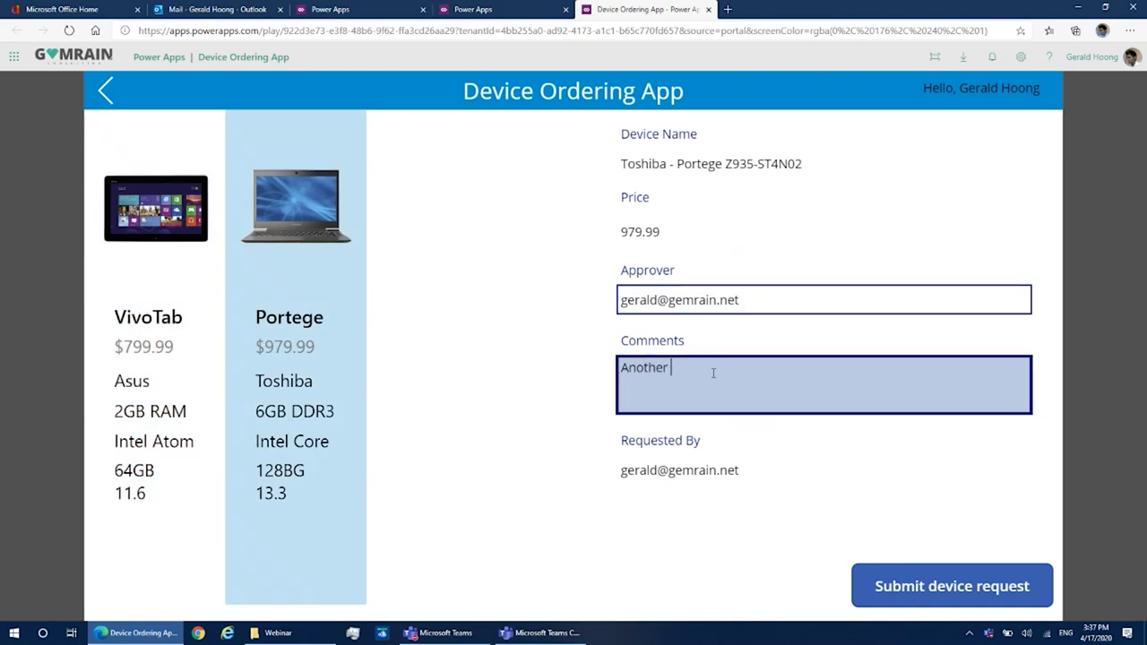
type("request")
left_click(965, 601)
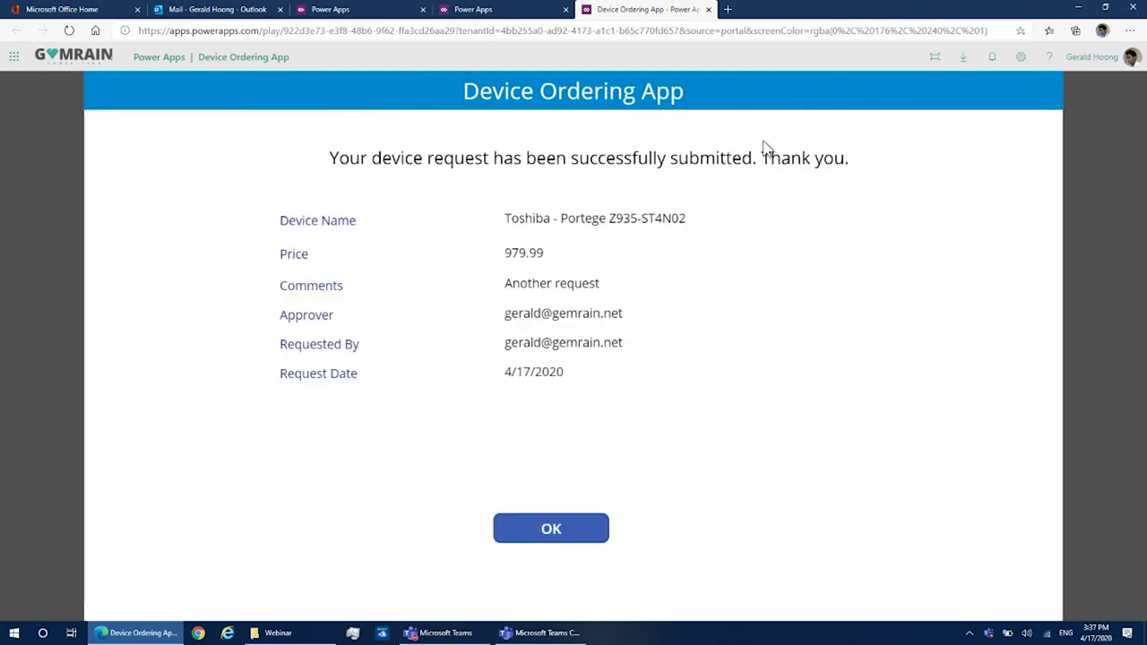
left_click(550, 528)
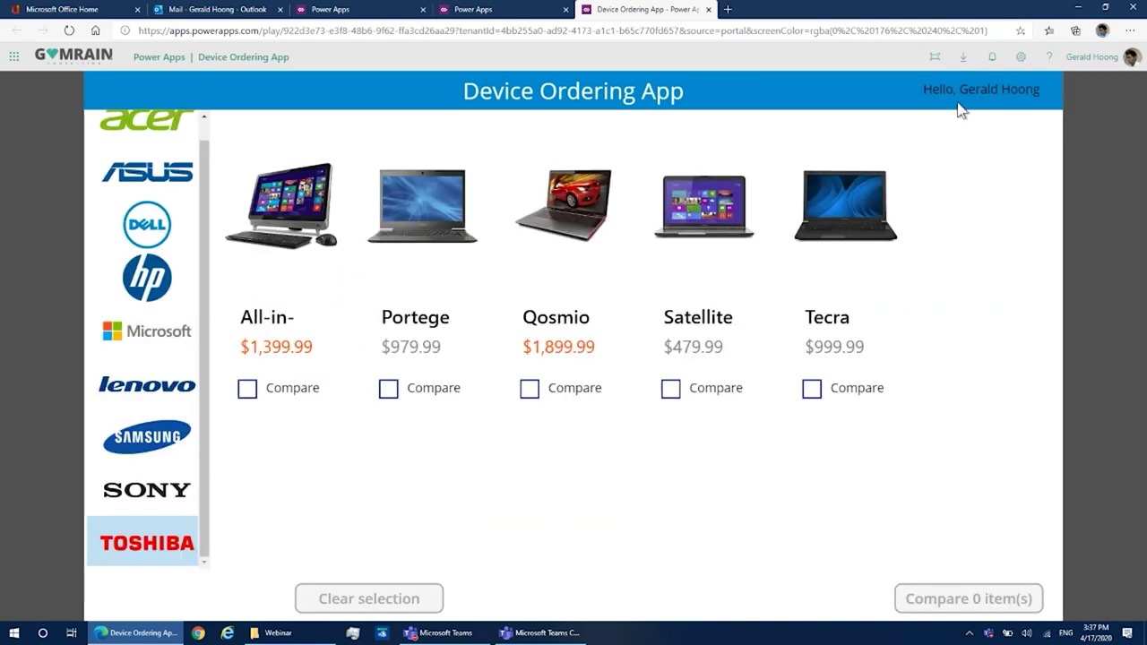
left_click(708, 10)
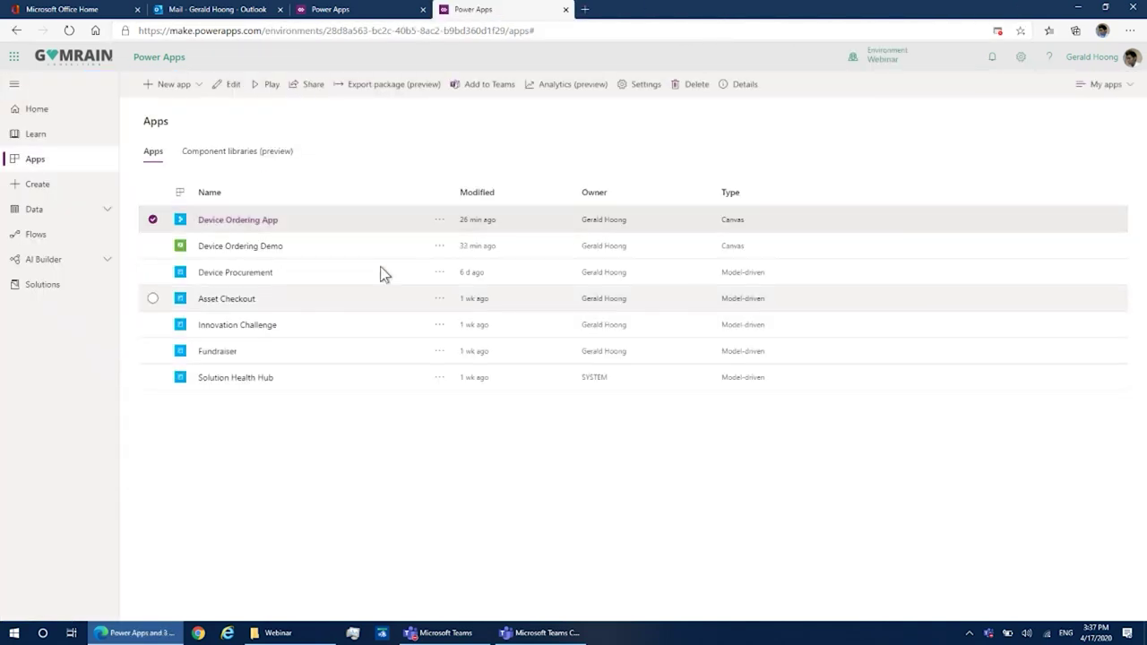
Step: Refresh the Device Order entity data and check the Active Device Orders list in Device Procurement for the Toshiba order
left_click(316, 17)
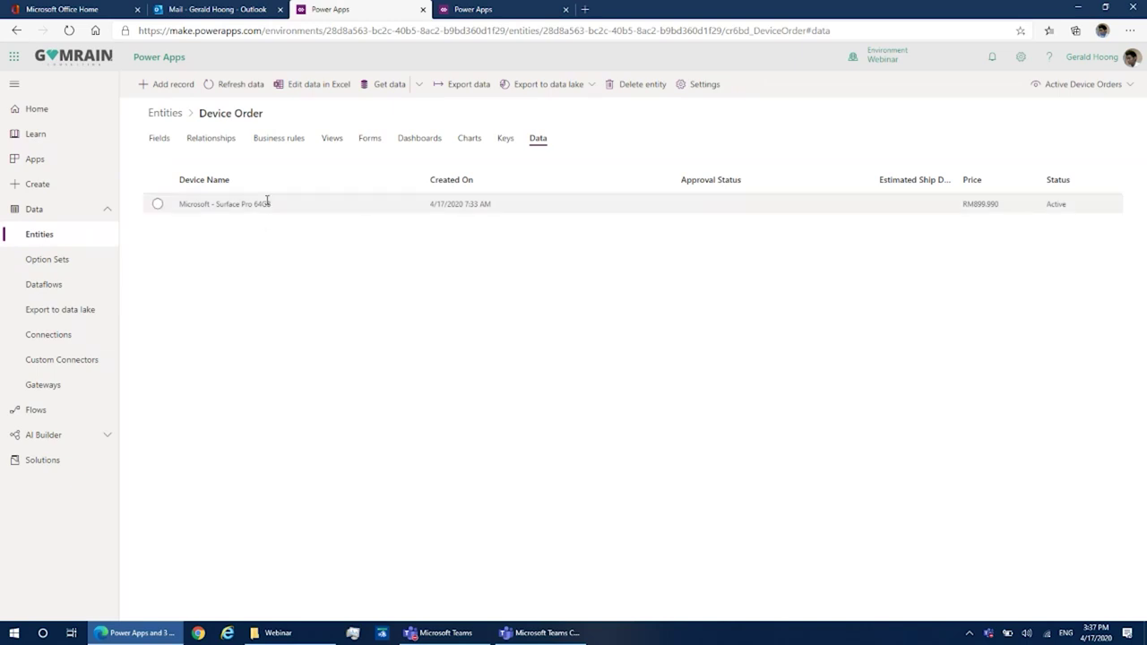
left_click(238, 85)
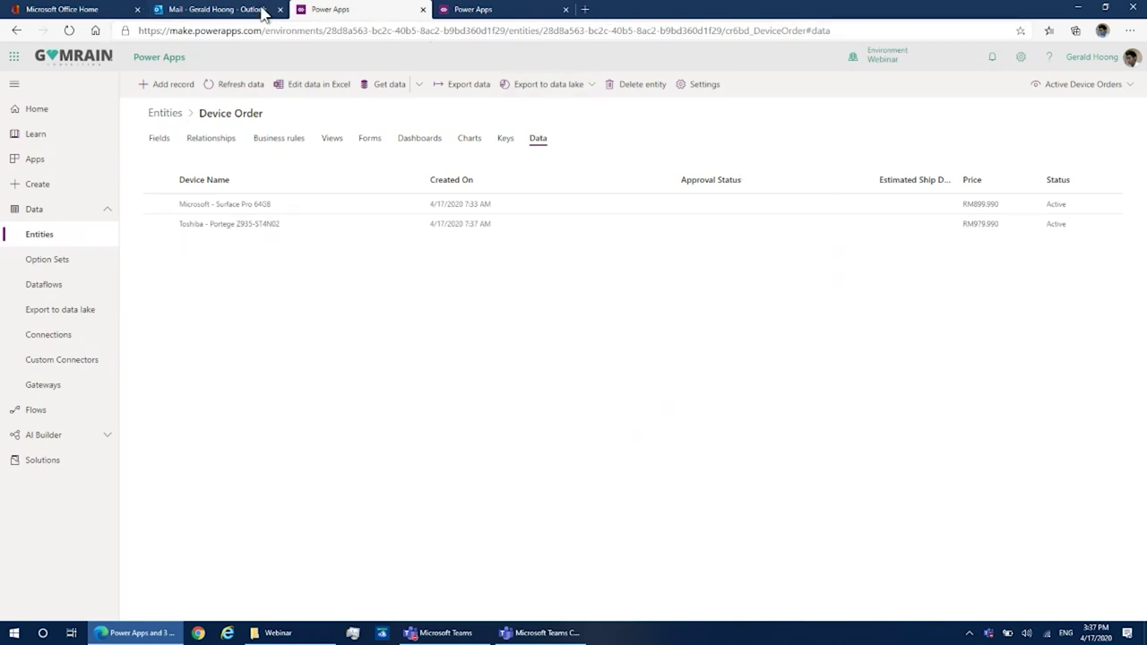
left_click(466, 9)
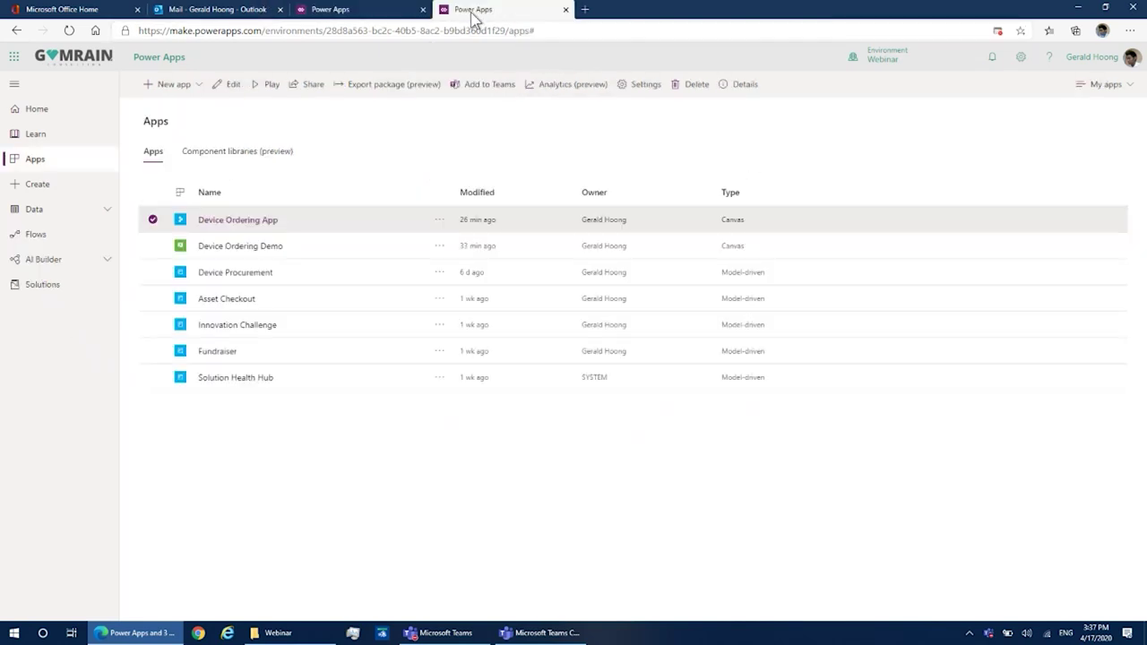
left_click(253, 280)
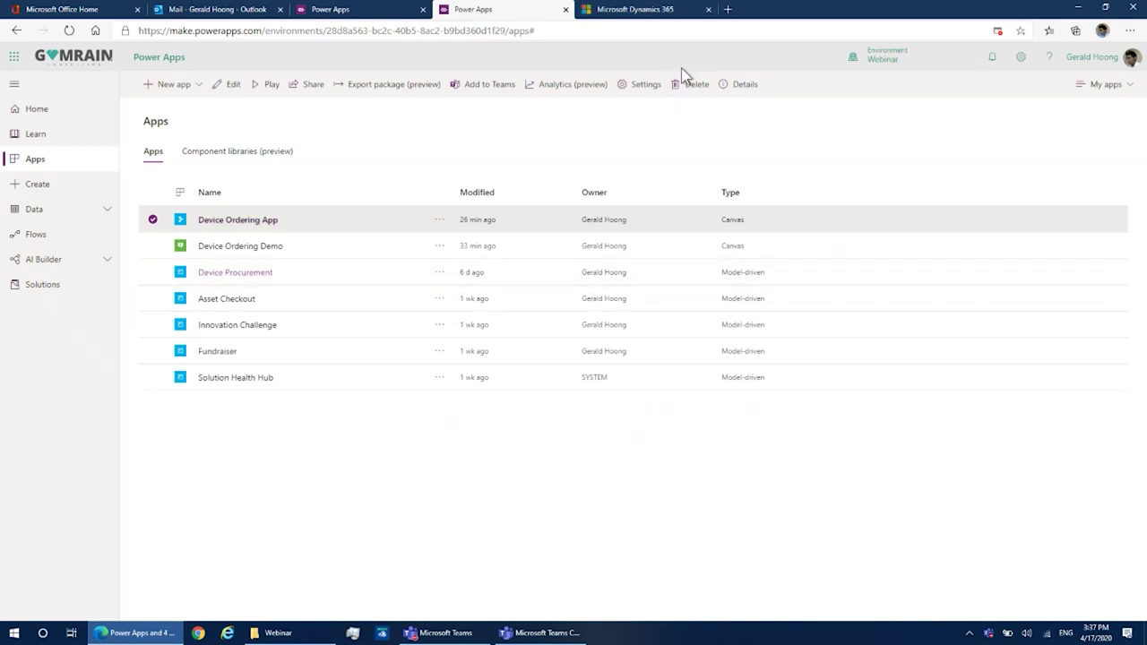
left_click(653, 12)
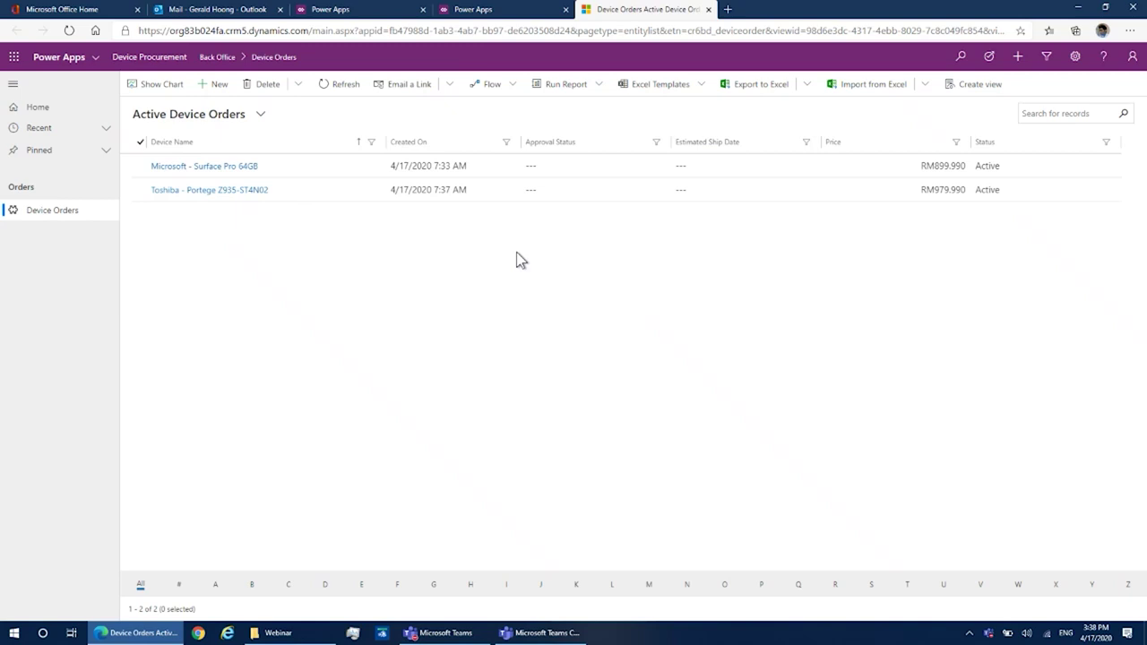
left_click(349, 11)
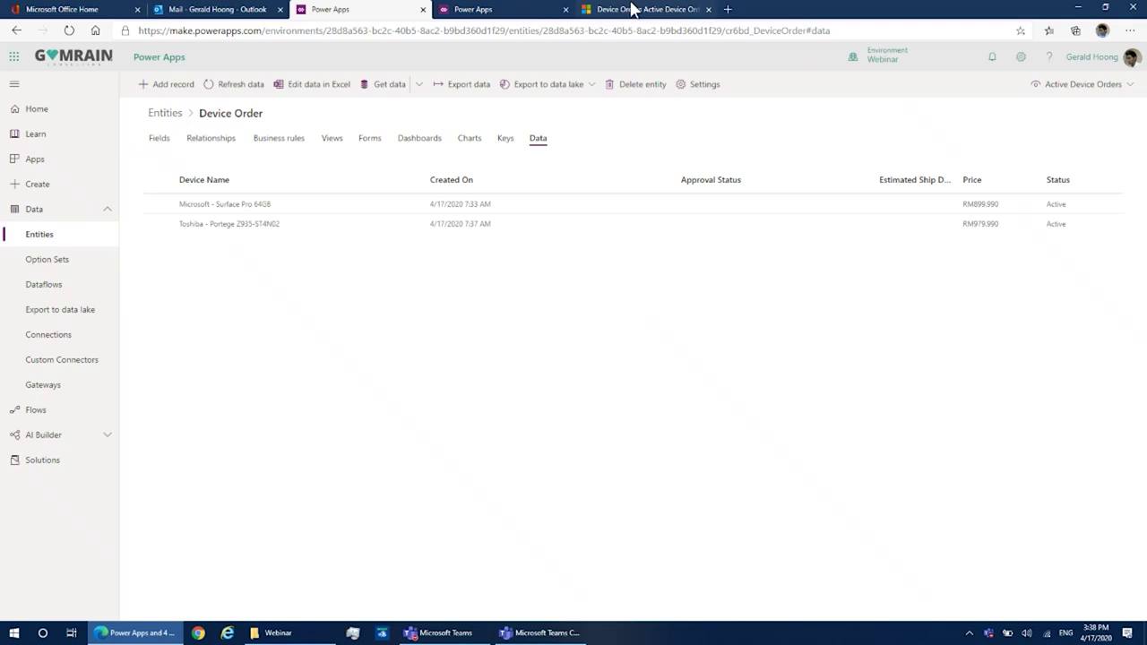
left_click(709, 10)
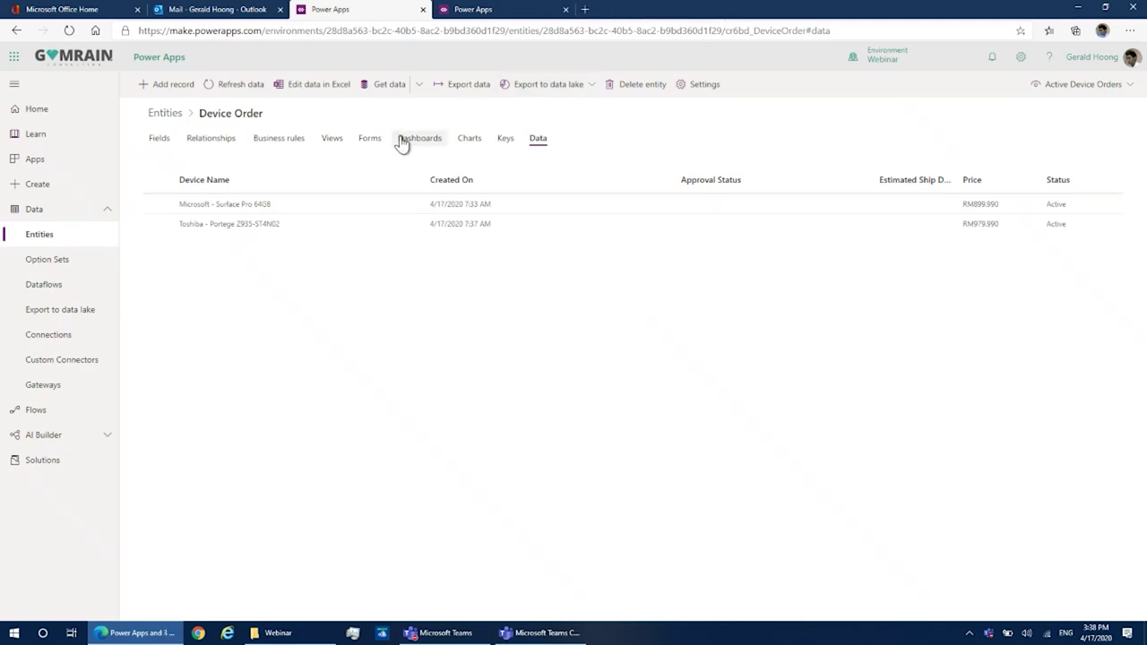
Step: Start a data import from Excel for the Device Order entity, and review the contents of Historical Device Orders.xlsx in Excel
left_click(414, 90)
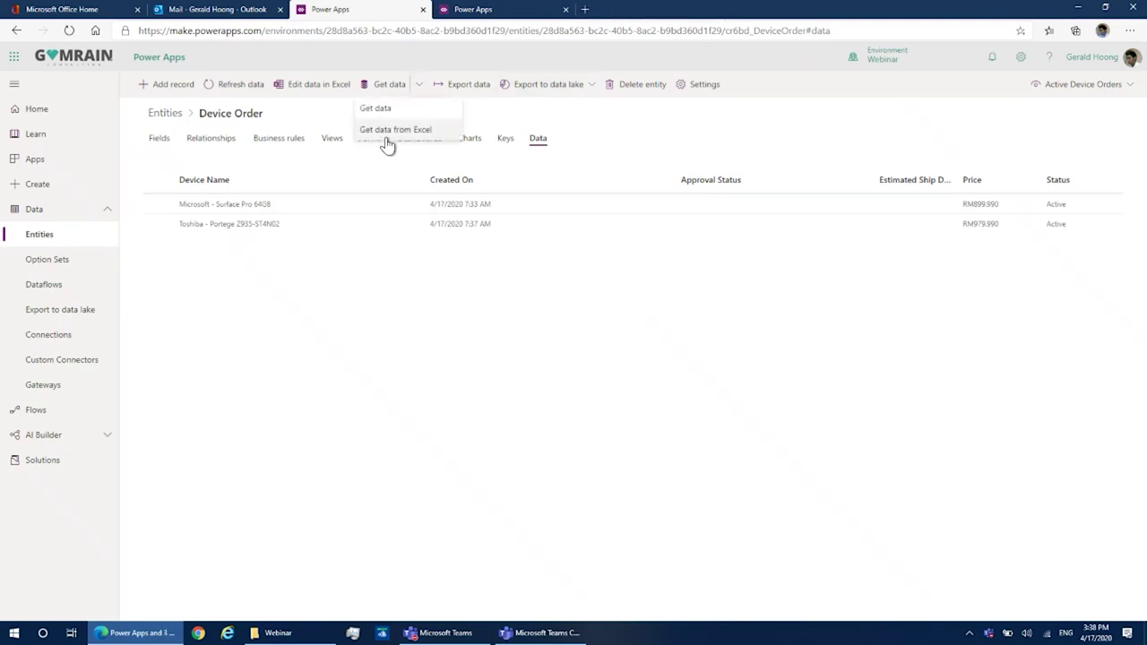
left_click(387, 136)
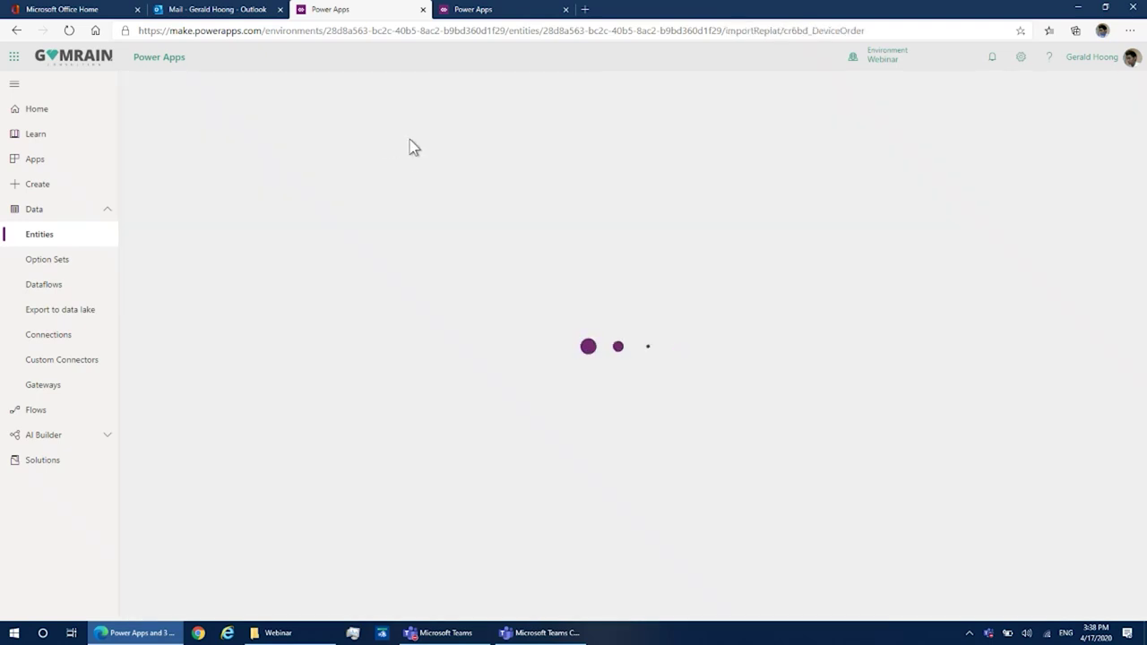
left_click(286, 632)
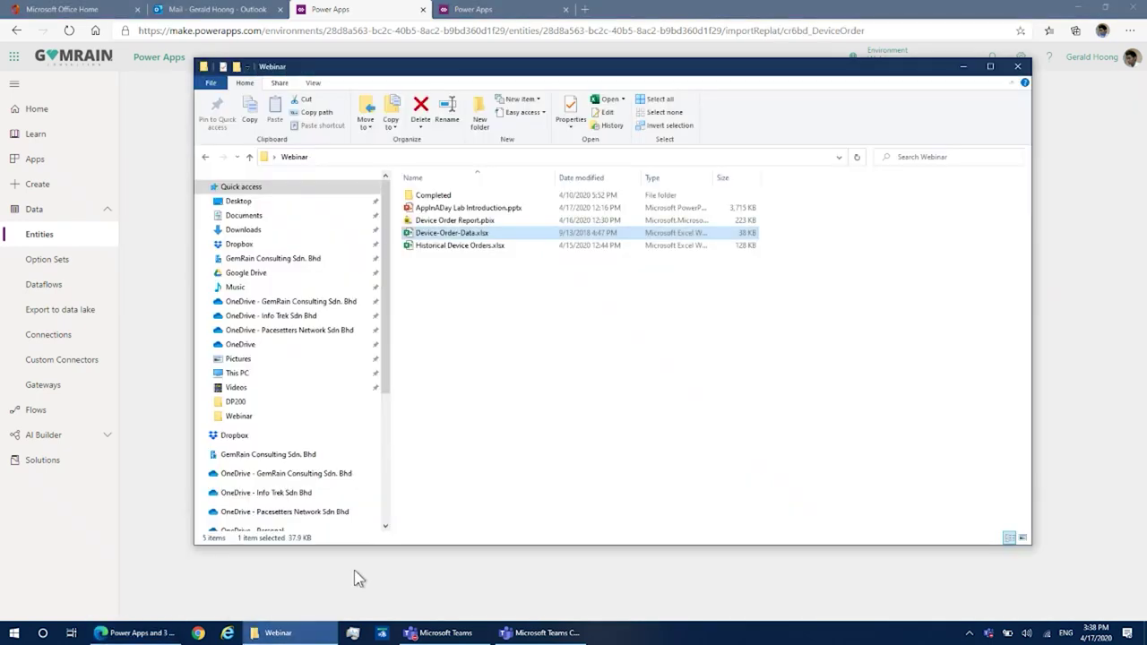
double_click(461, 246)
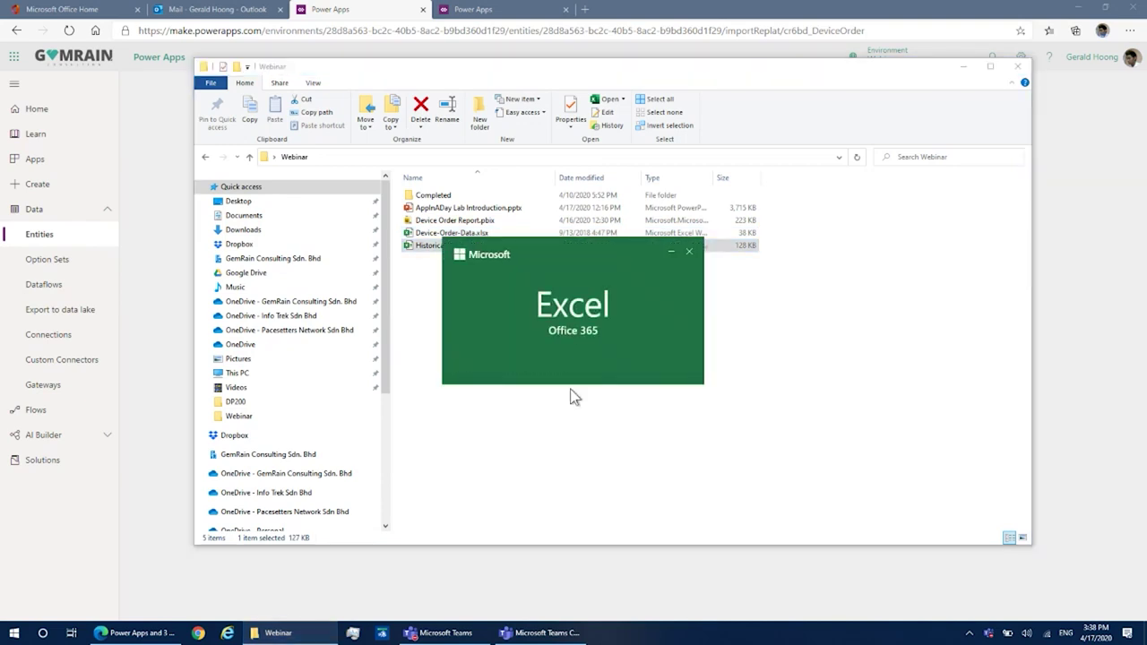
scroll(356, 269, "down", 20)
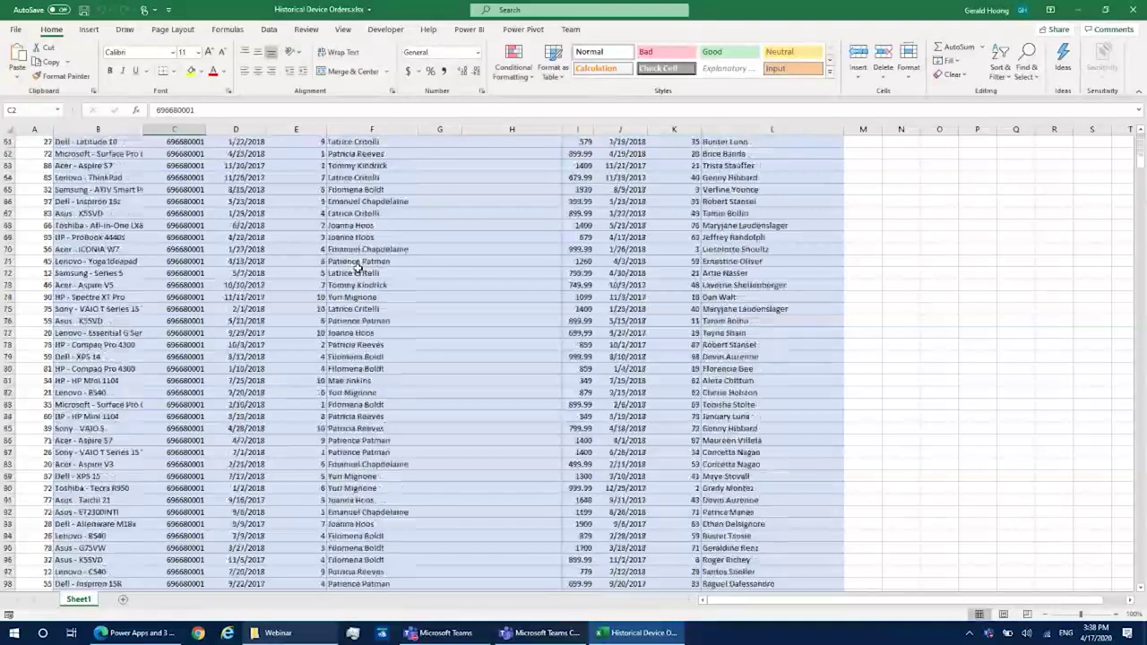
scroll(356, 269, "up", 20)
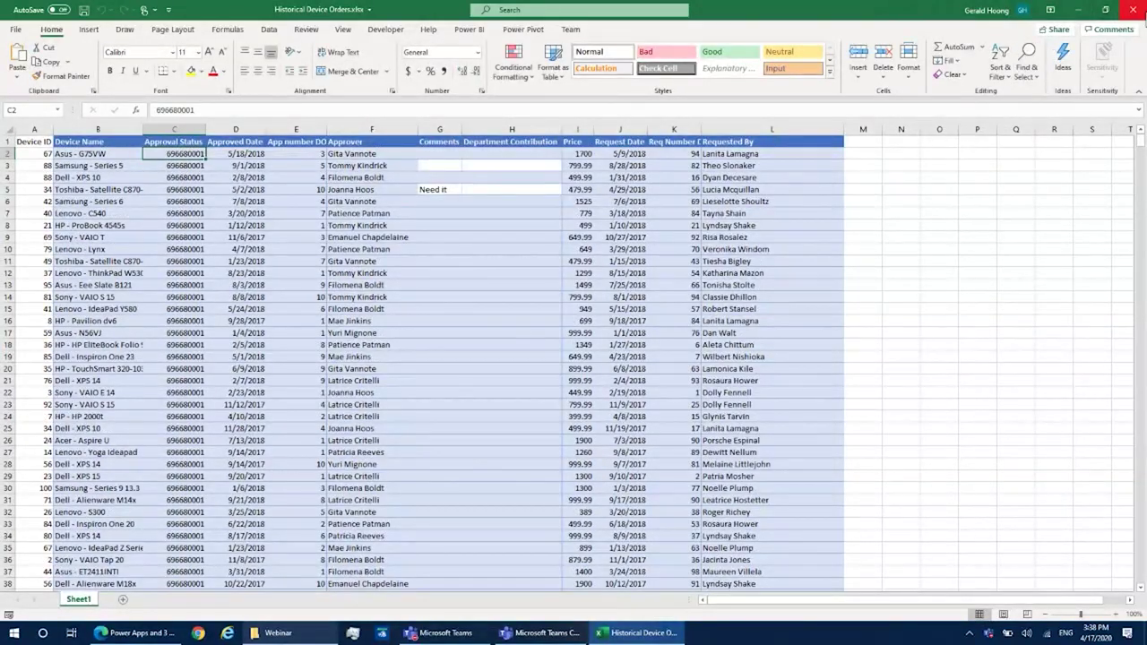
left_click(1130, 11)
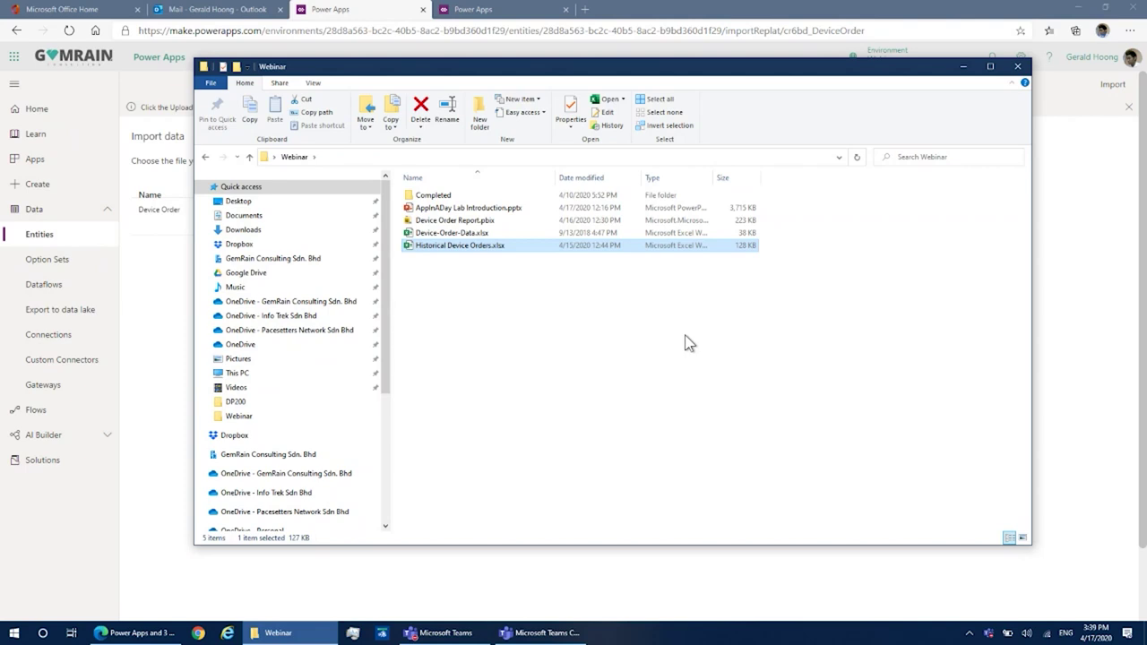
Step: Upload Historical Device Orders.xlsx from the Webinar folder as the Device Order import file
left_click(1084, 405)
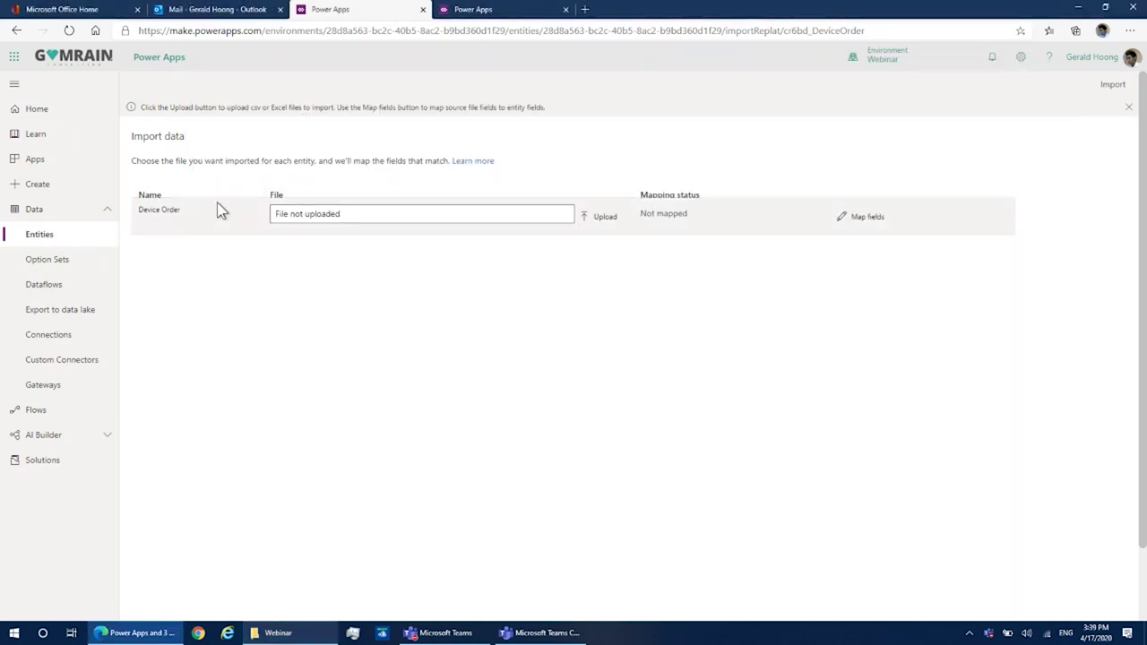
left_click(307, 217)
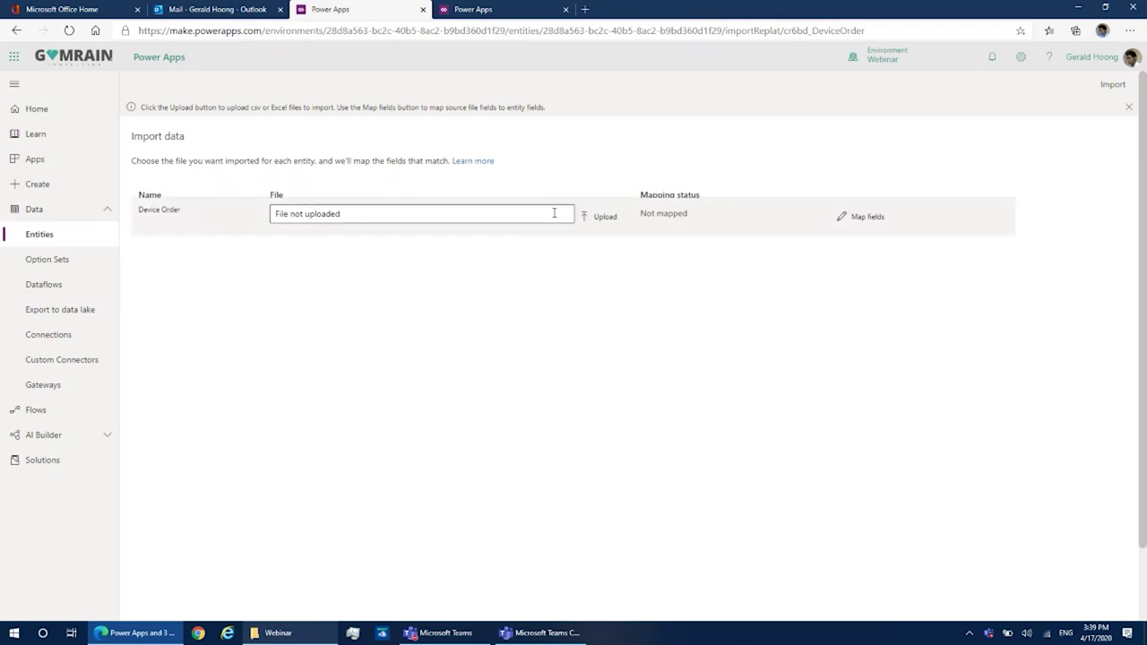
left_click(588, 217)
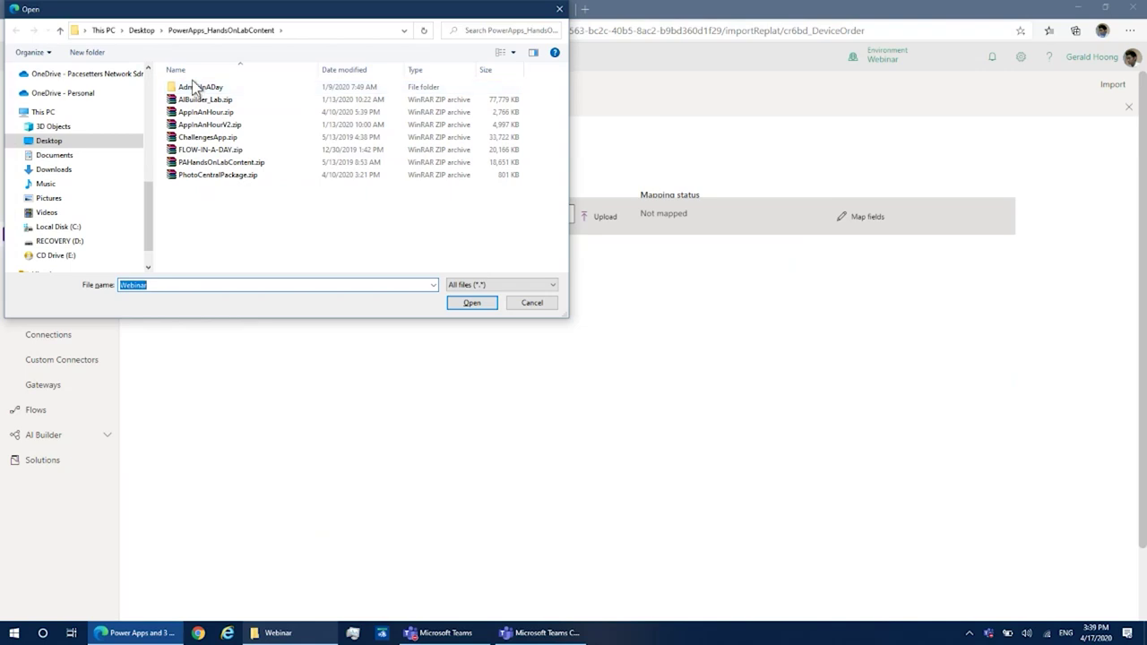
scroll(82, 220, "up", 5)
left_click(52, 228)
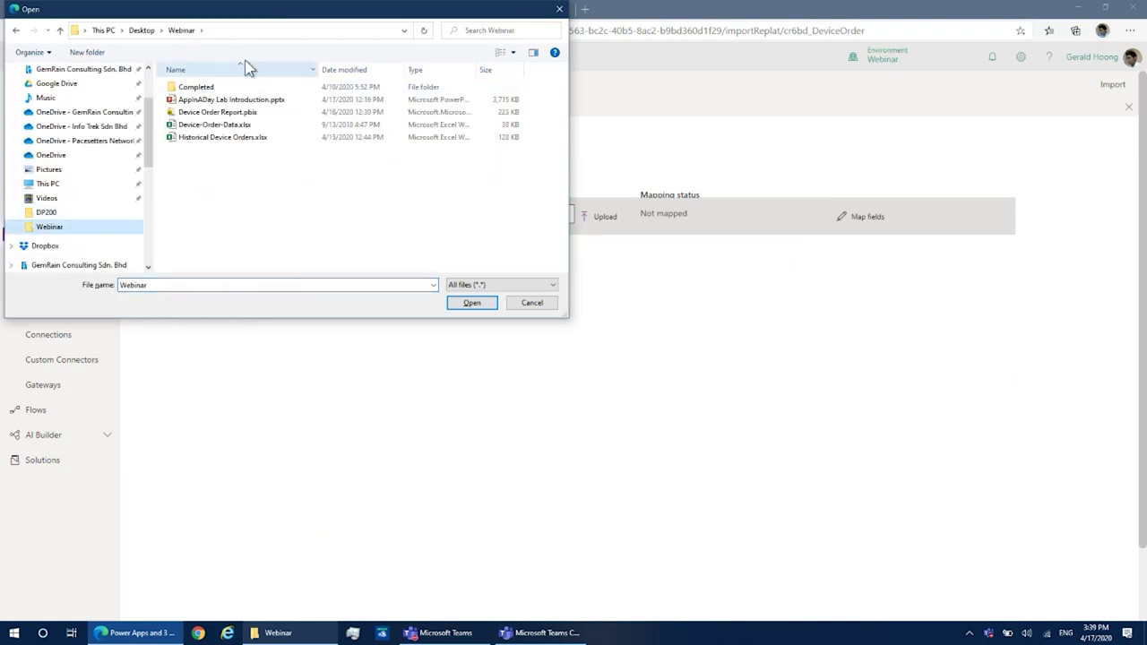
left_click(213, 138)
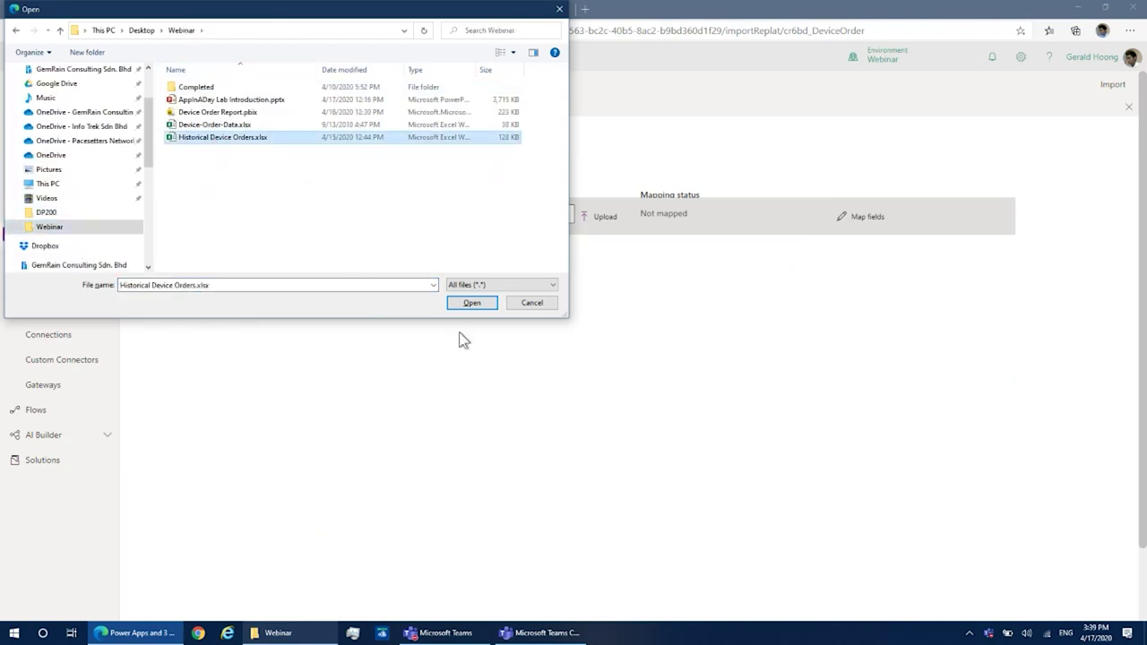
left_click(471, 303)
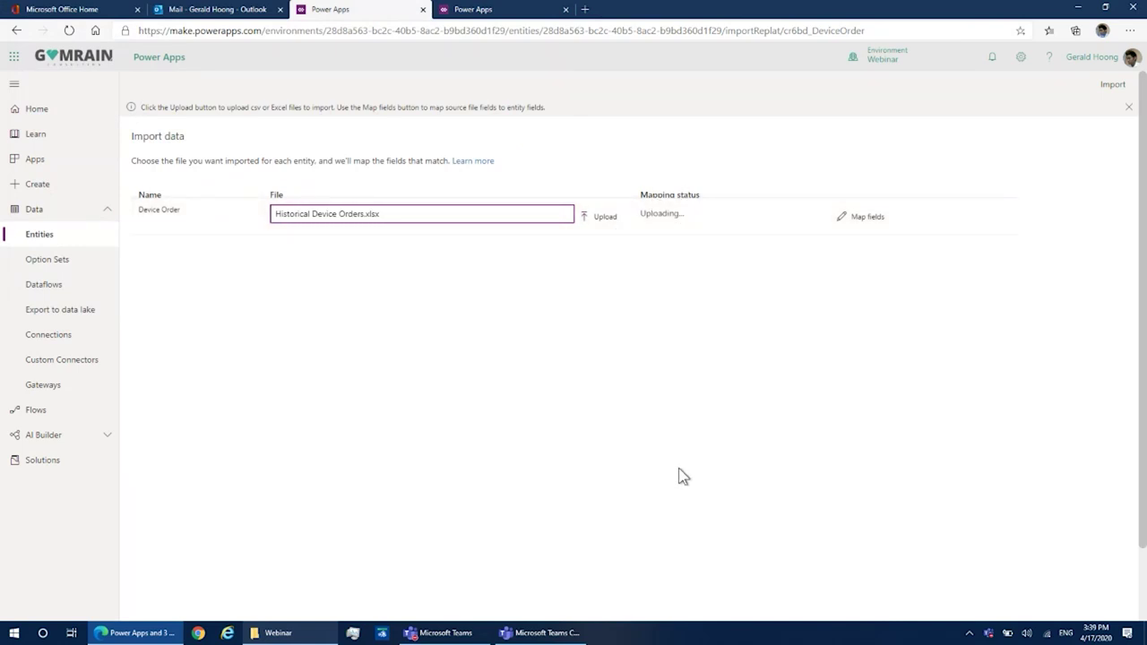
Step: Read through the published questions in the Teams live event Q&A, and return to the Device Order import page in the browser
left_click(448, 631)
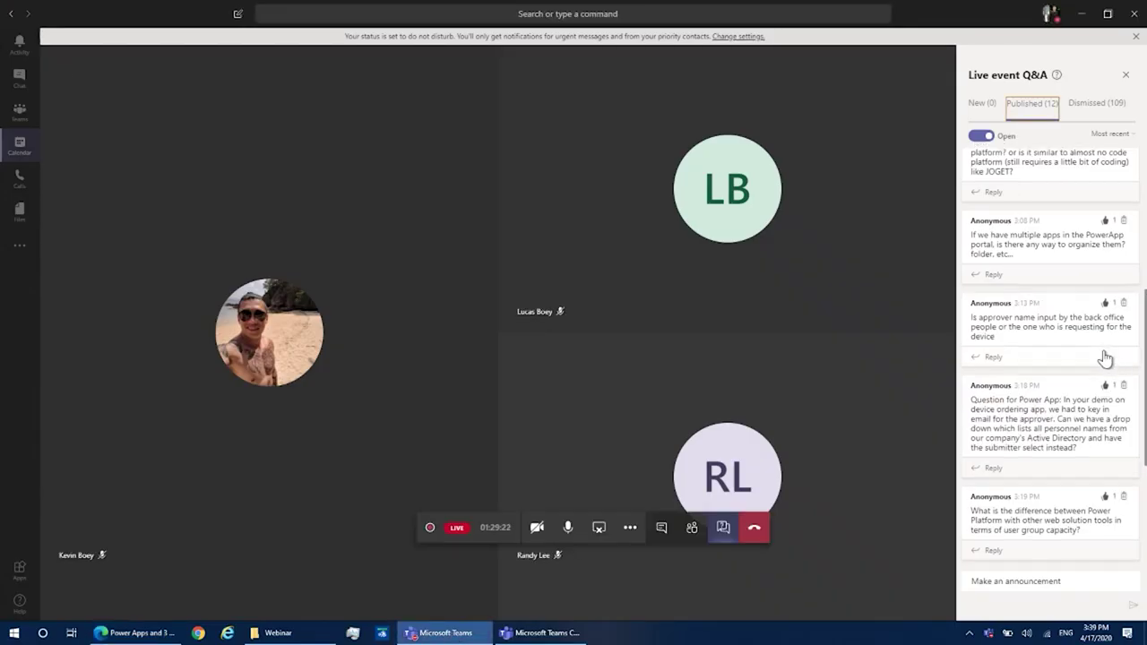
scroll(1105, 356, "up", 4)
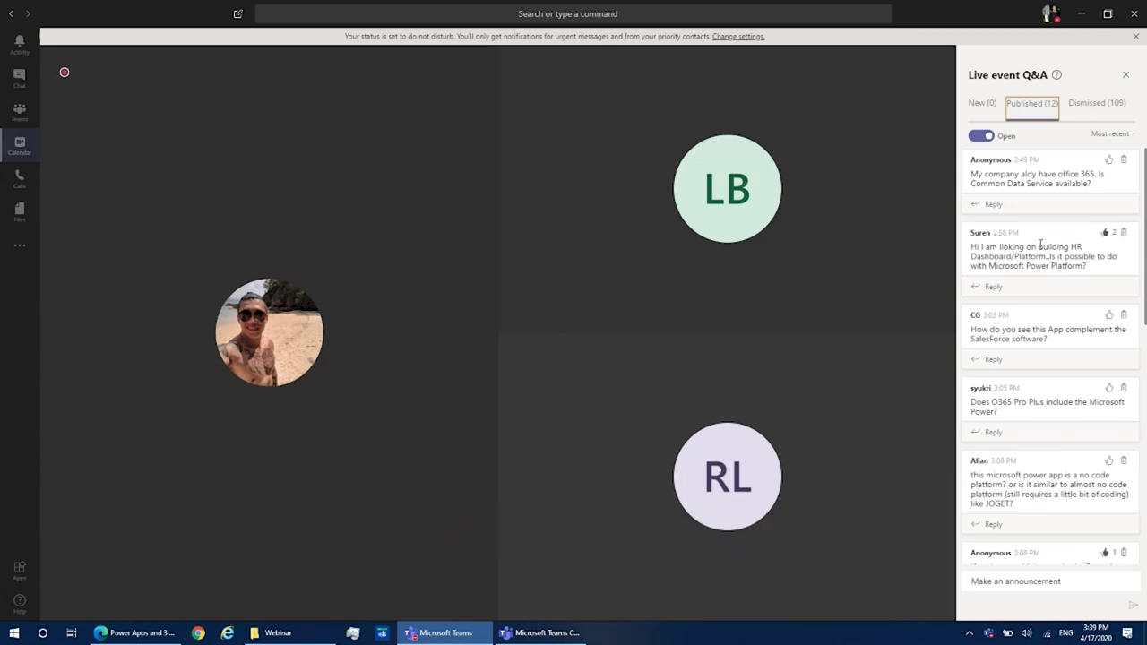
scroll(1026, 299, "down", 5)
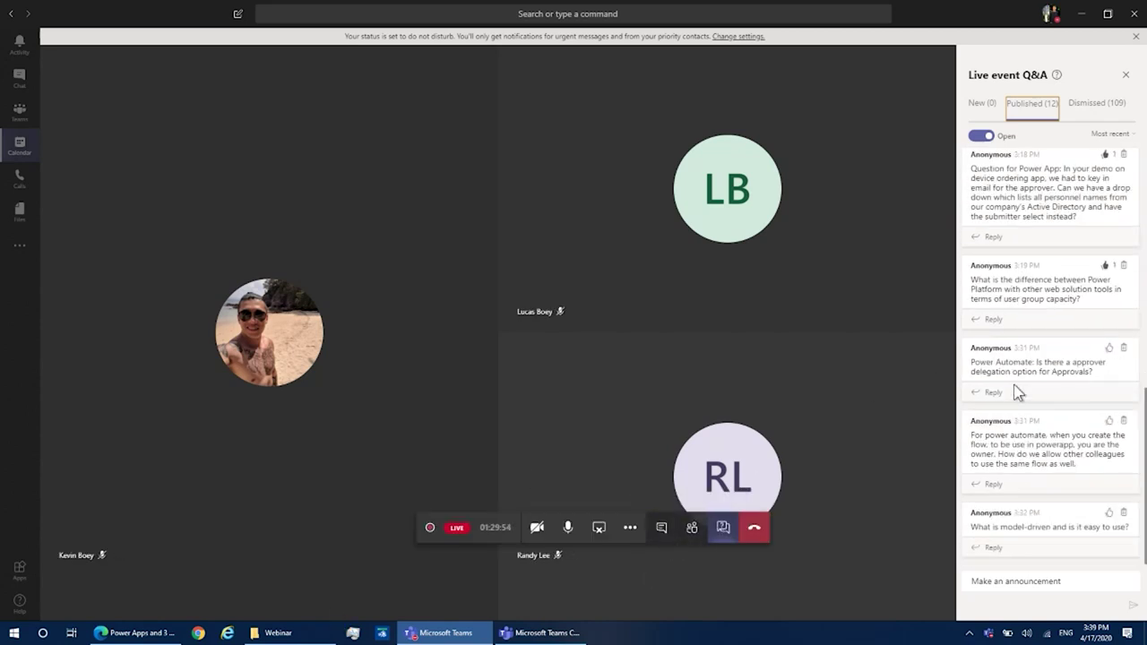
left_click(162, 637)
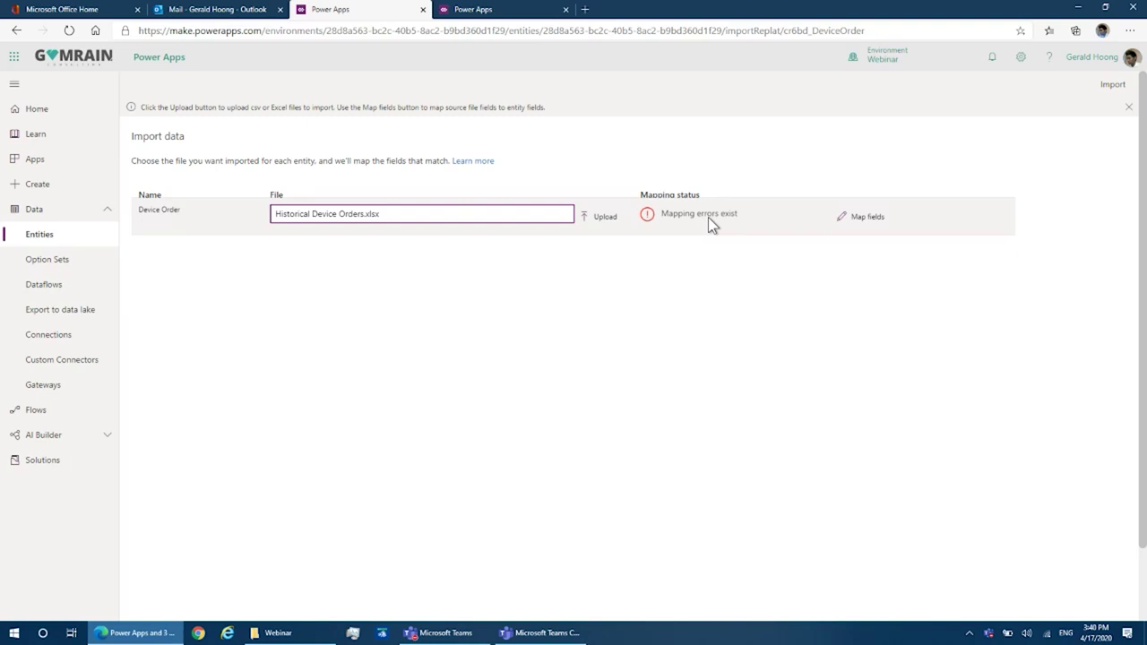
Step: Open the Device Order field mappings and map Approval Status Value to Approval Status, Approved Date to Approved Date, and Approver to Approver
left_click(857, 220)
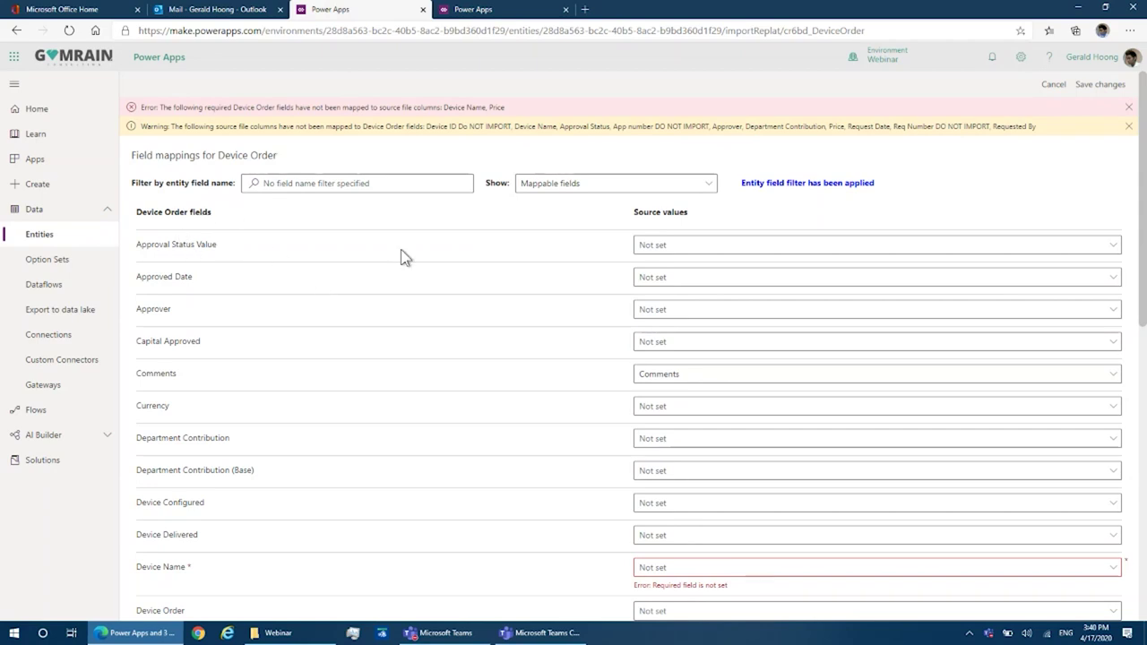
left_click(680, 259)
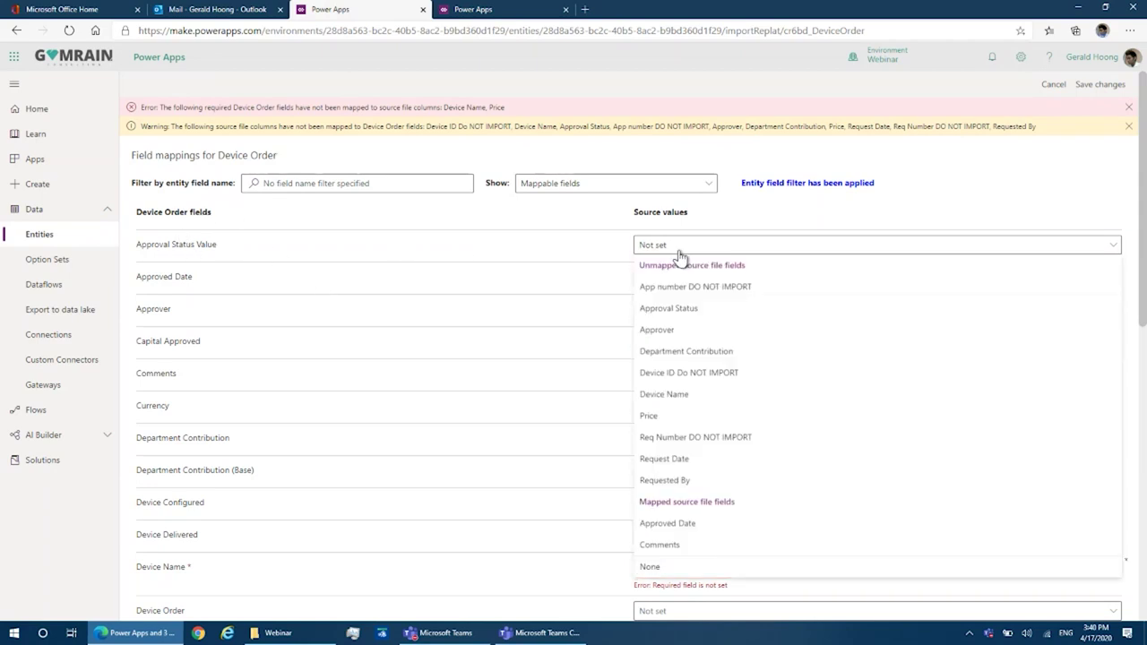
left_click(673, 310)
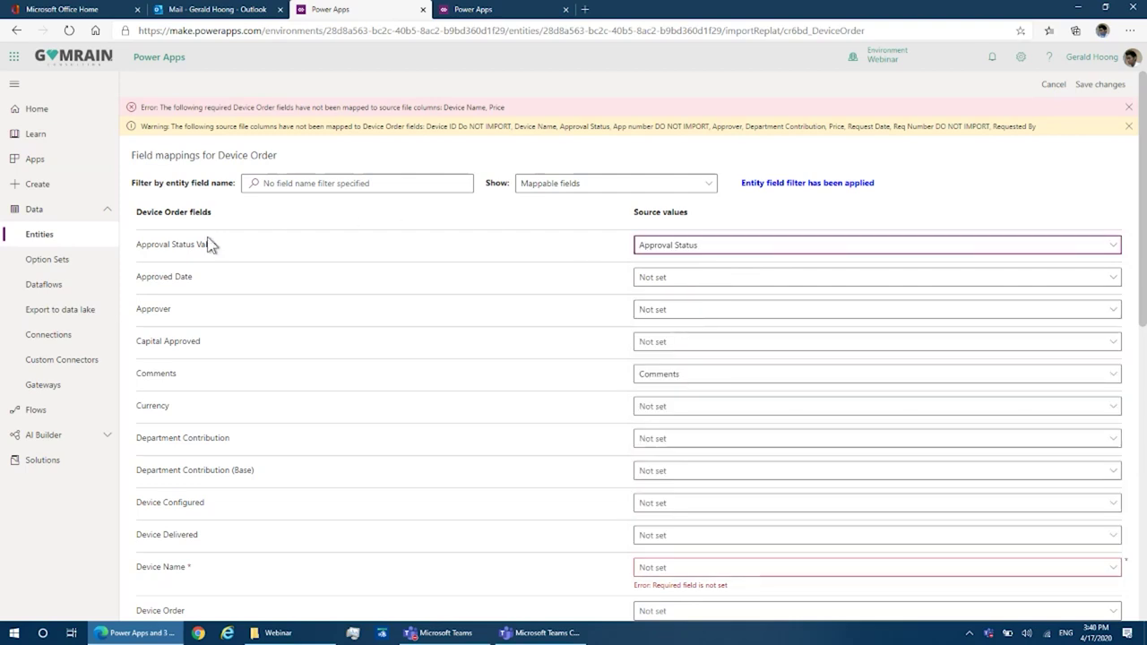
left_click(661, 283)
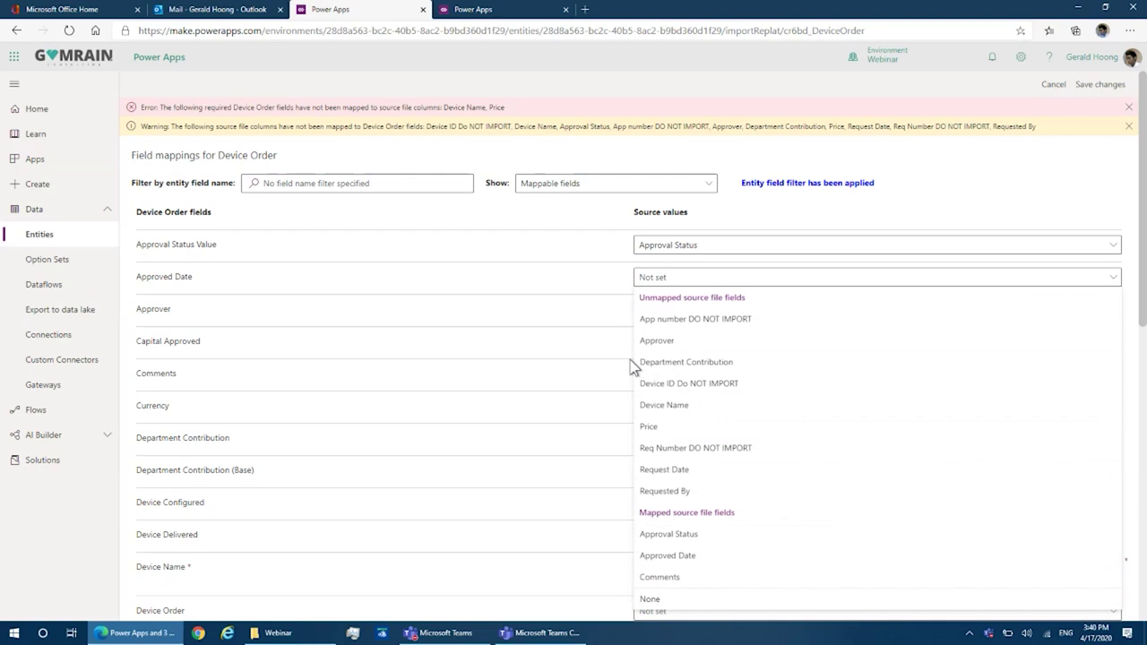
left_click(686, 557)
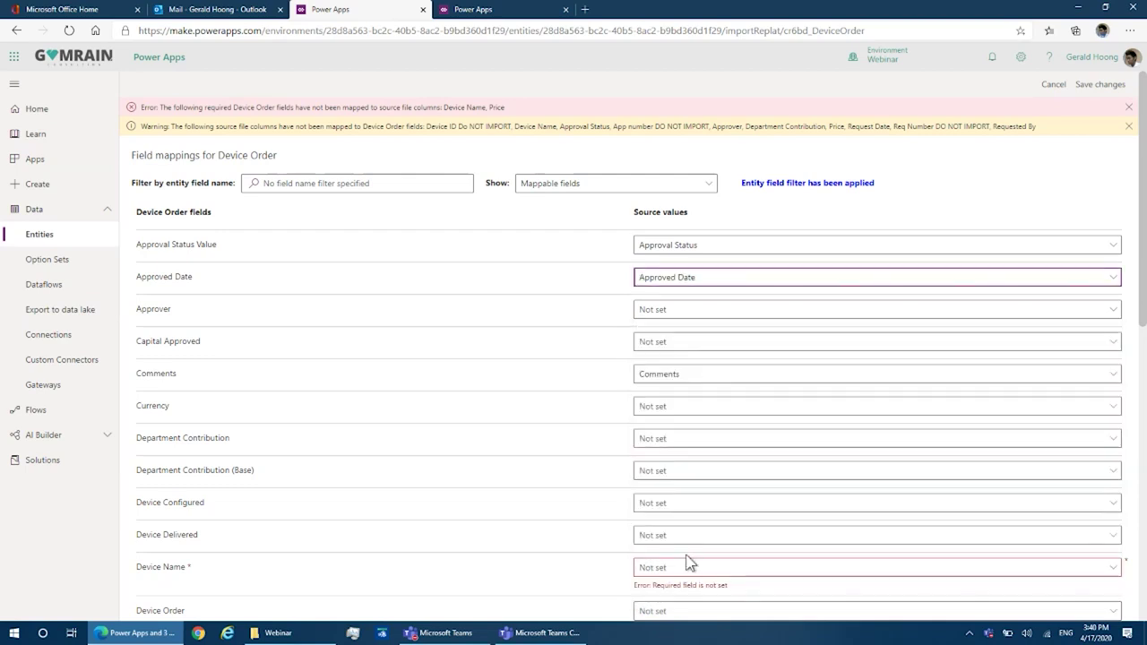
left_click(713, 320)
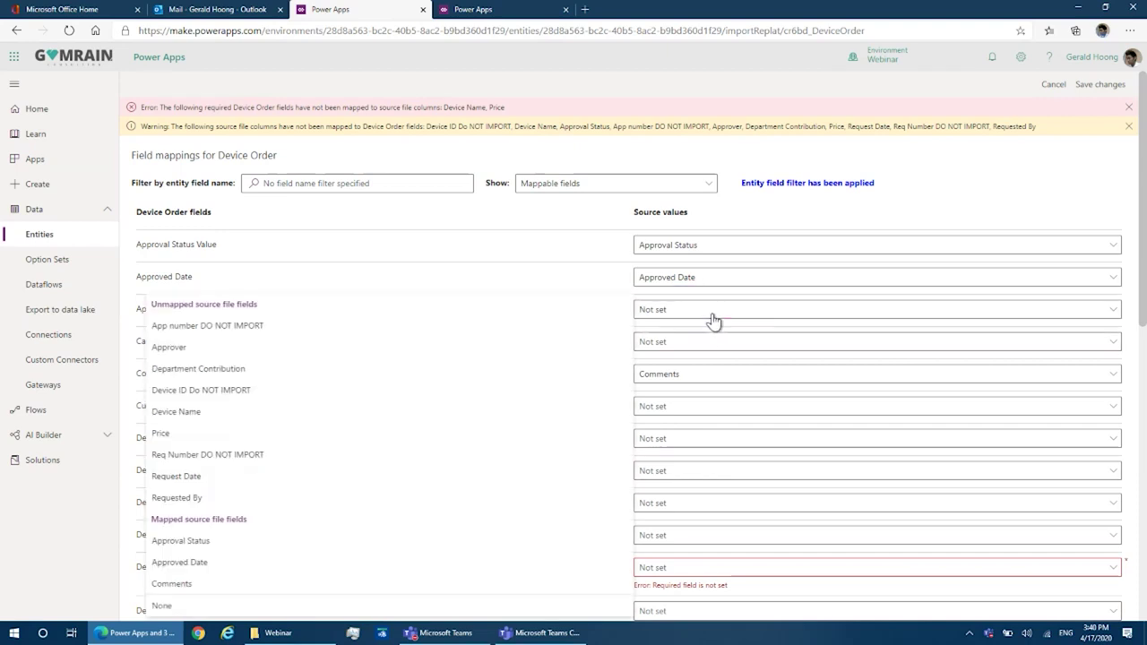
left_click(183, 347)
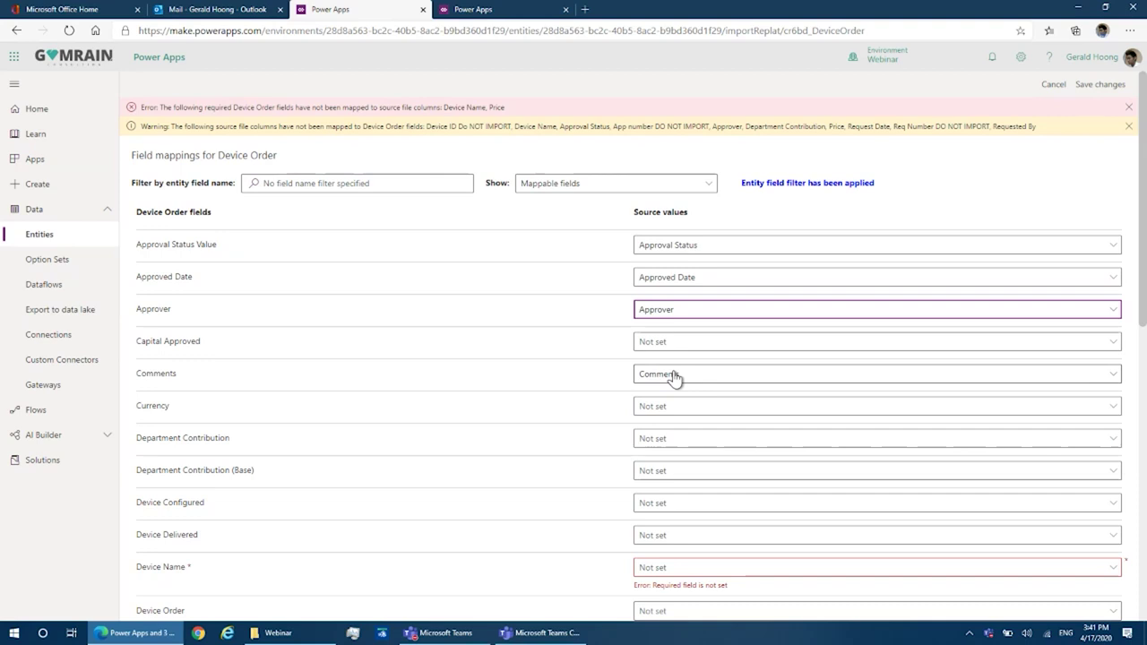
Step: Map the required Device Name and Price fields to the source columns Device Name and Price
scroll(269, 461, "down", 3)
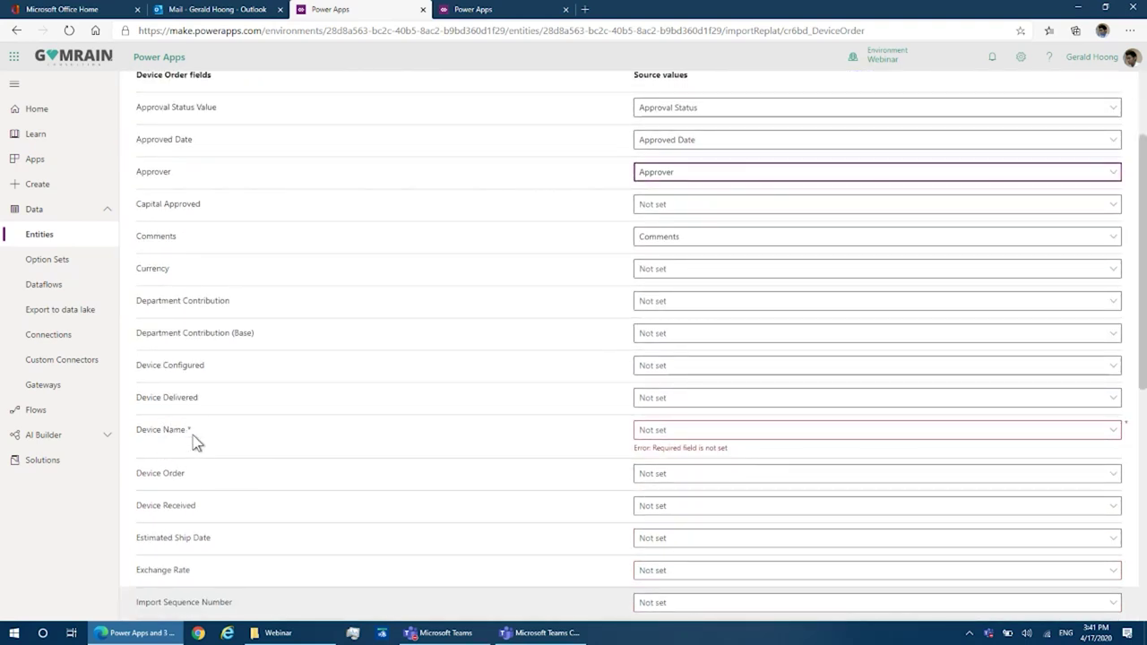
left_click(680, 436)
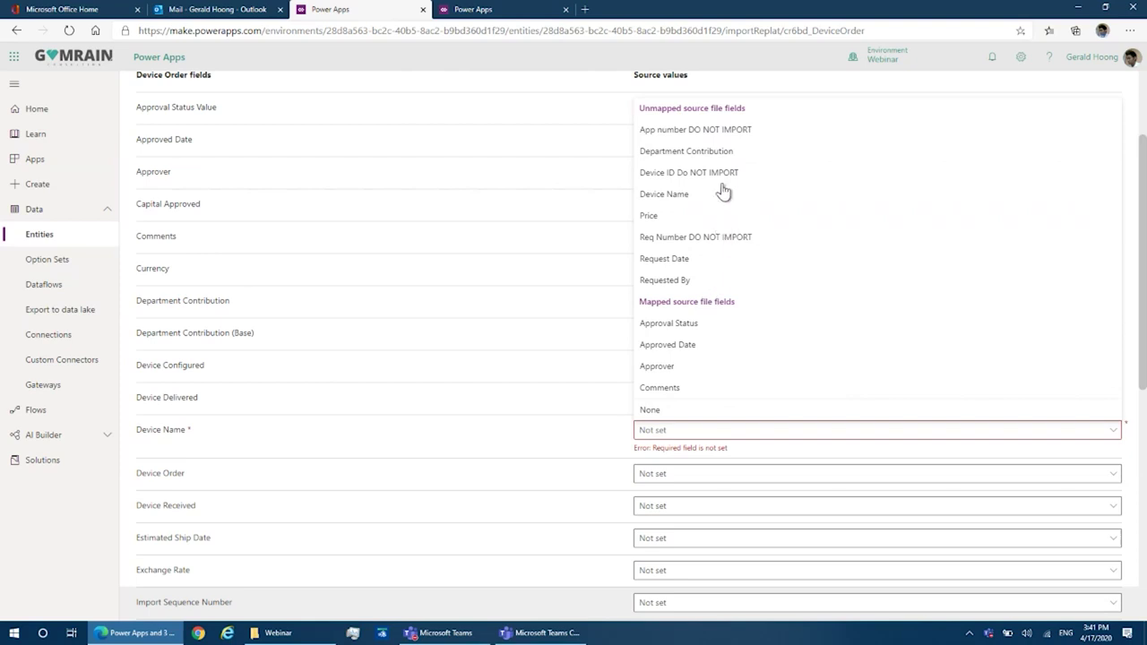
left_click(697, 197)
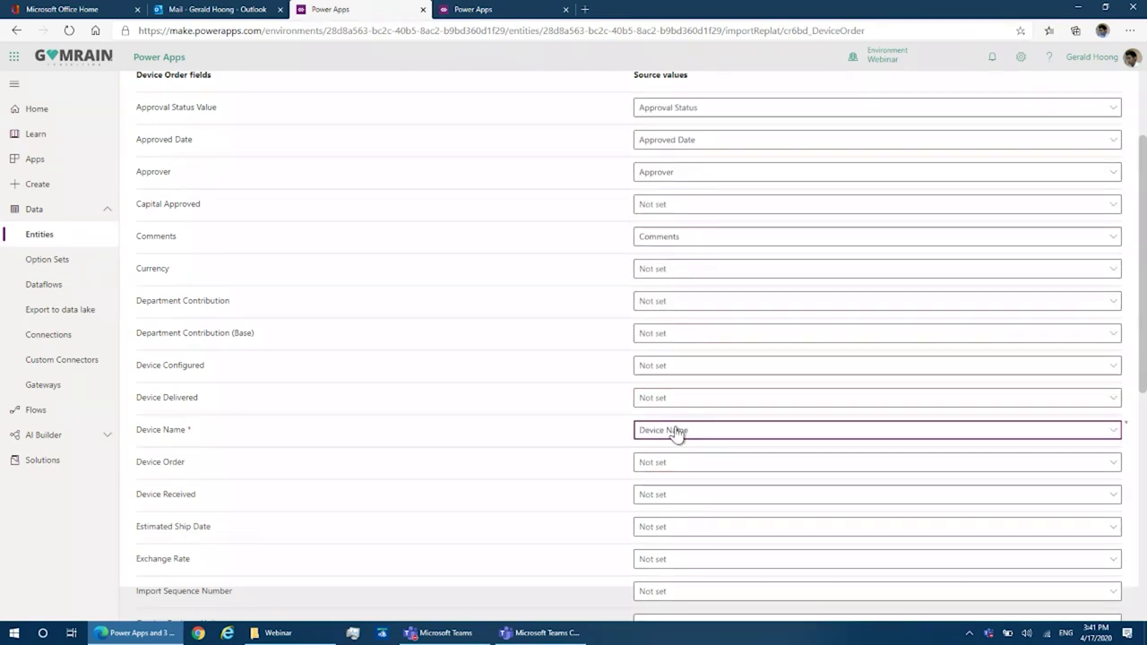
scroll(654, 432, "down", 2)
scroll(654, 432, "down", 2)
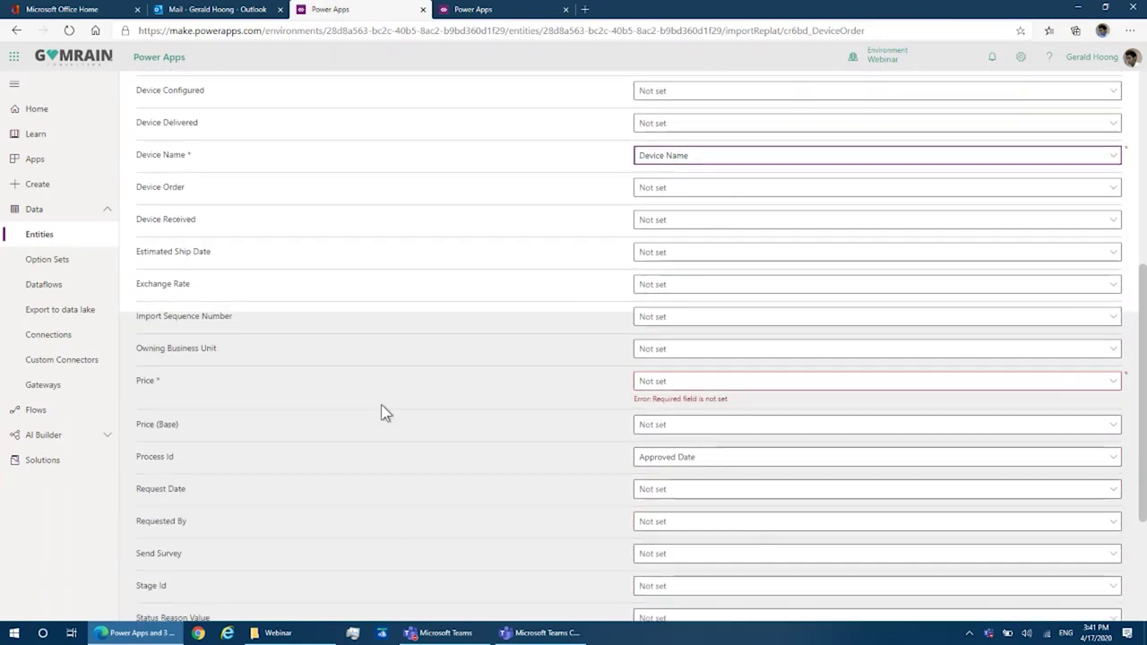
left_click(661, 384)
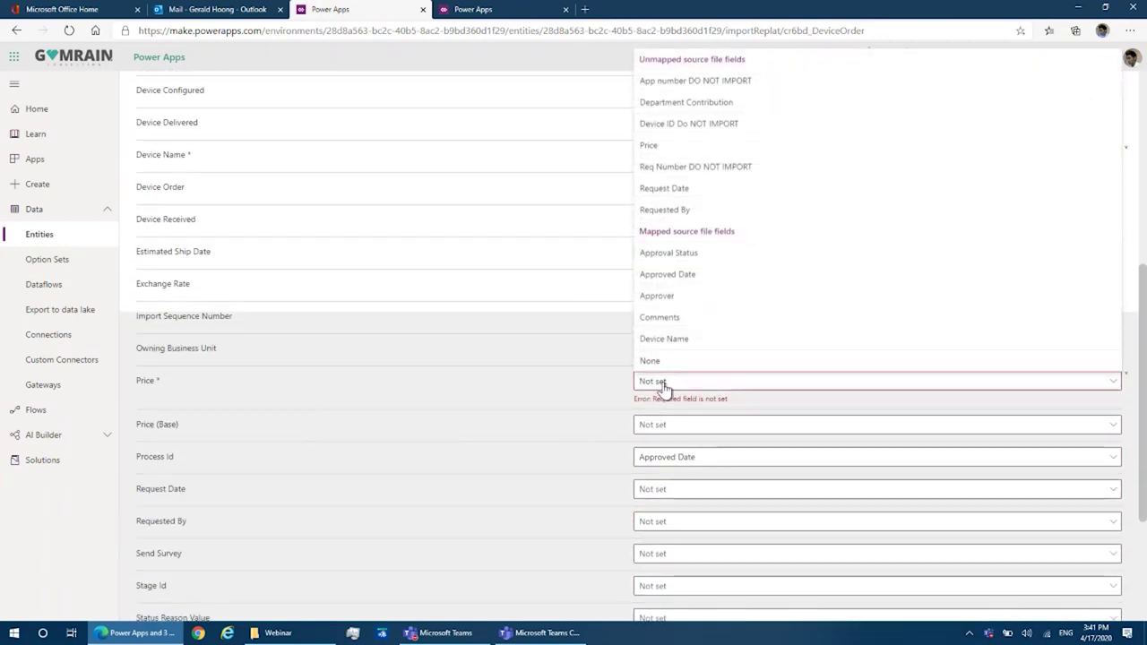
left_click(681, 147)
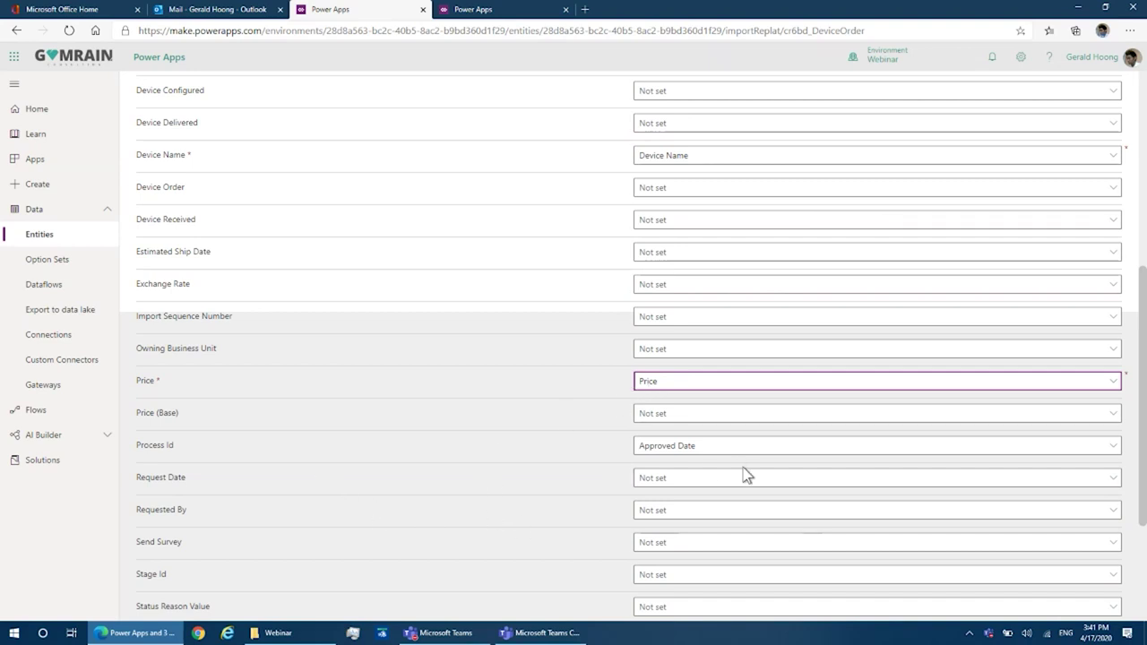
Step: Set the Process Id mapping to None, and map Request Date and Requested By to the source columns of the same names
left_click(674, 448)
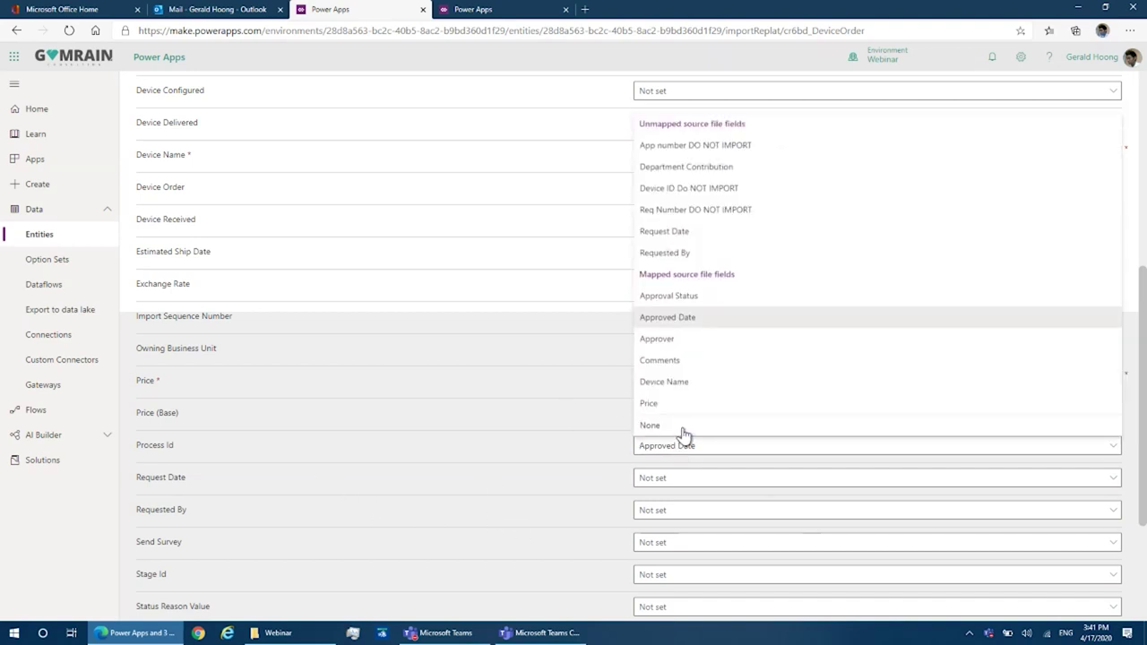
left_click(680, 427)
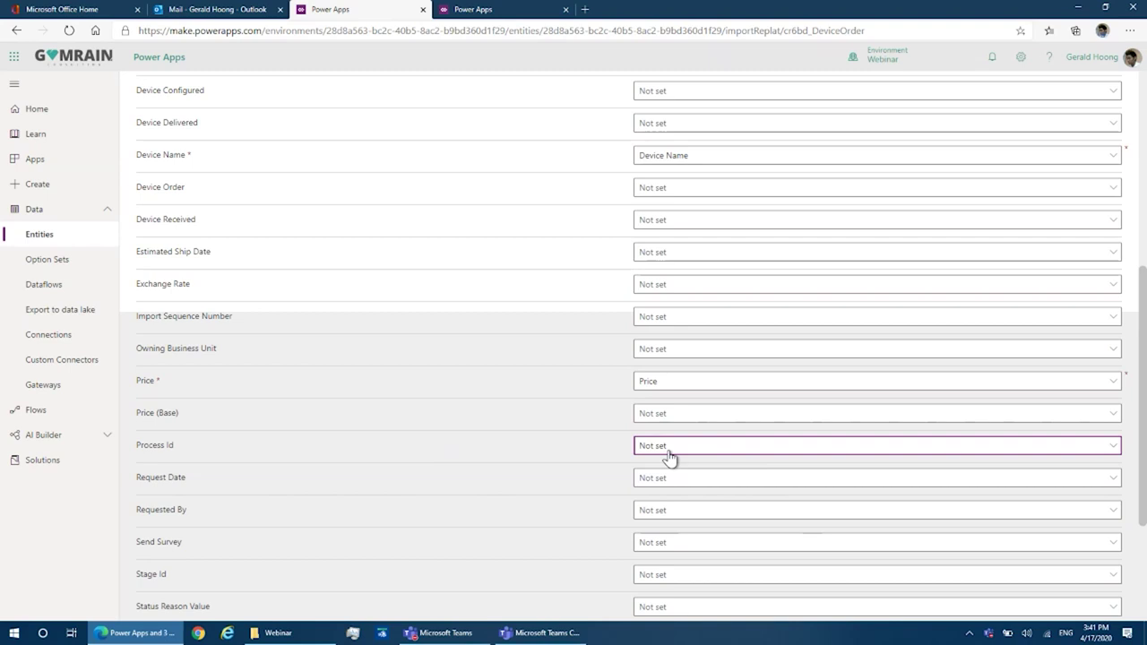
left_click(663, 484)
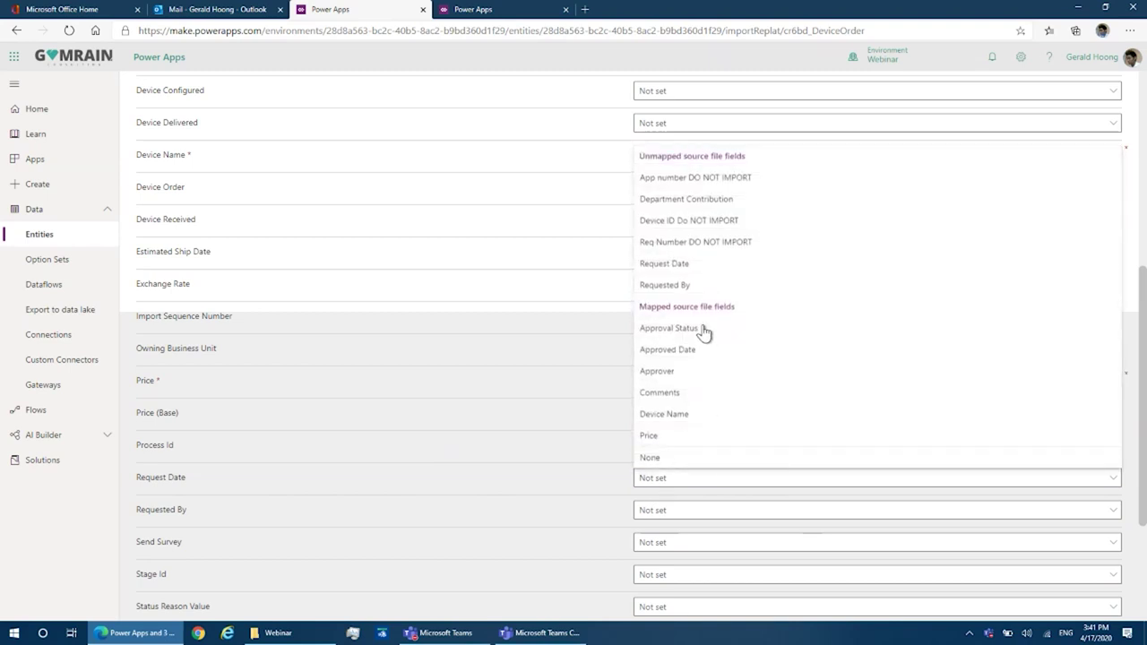
left_click(685, 264)
left_click(681, 513)
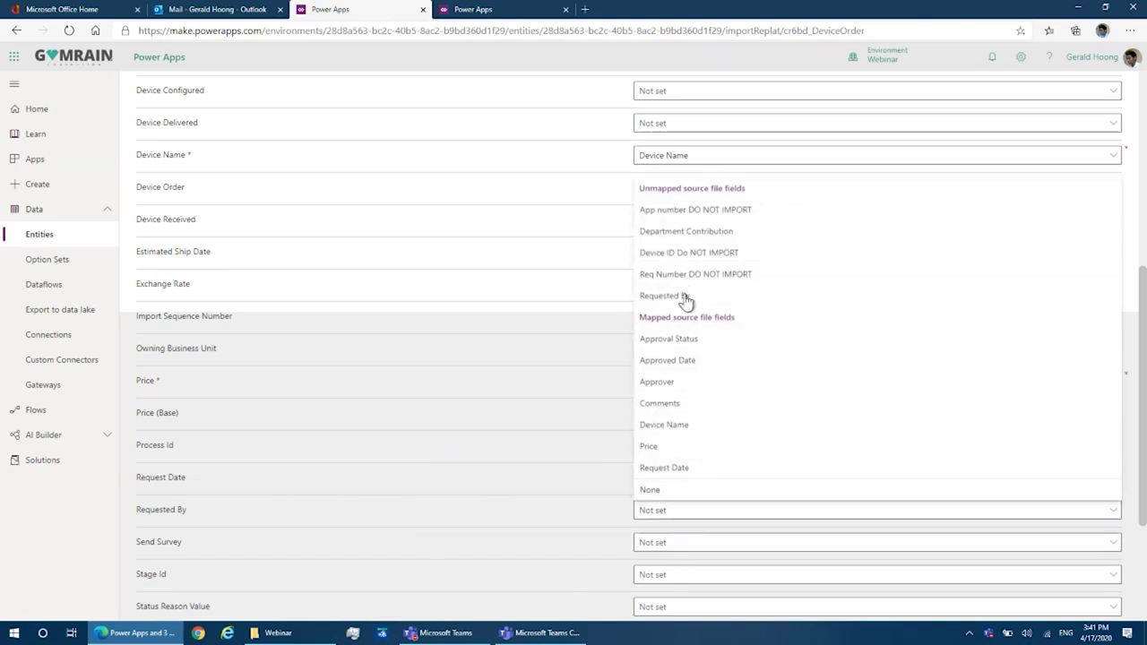
left_click(686, 297)
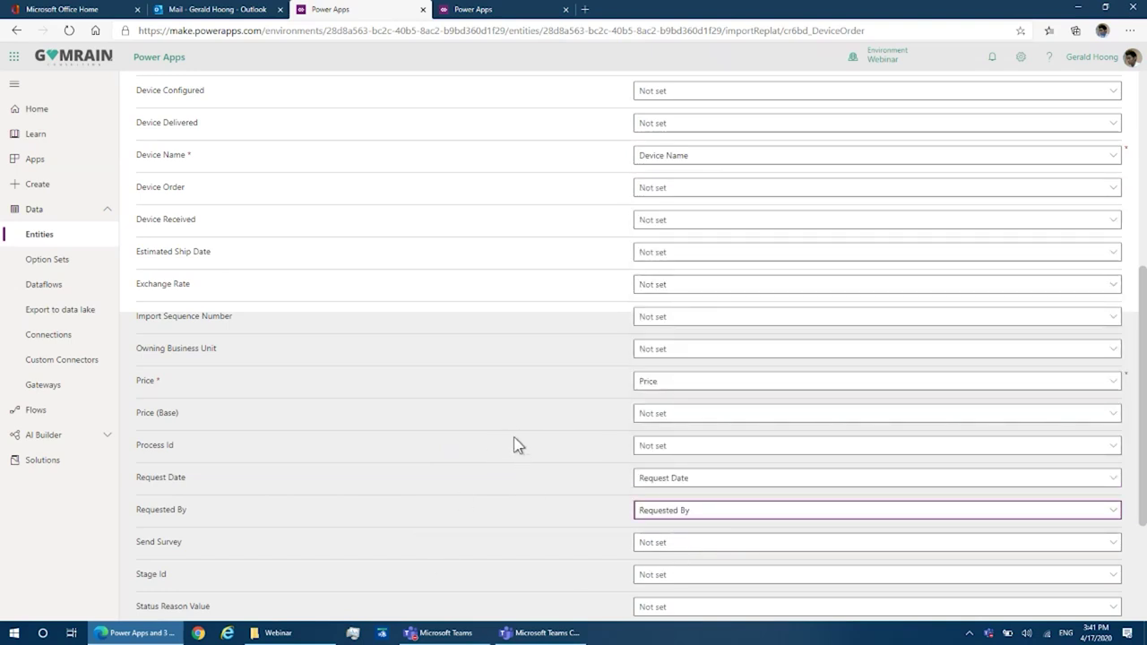
Step: Save the field mapping changes, import the historical orders into Device Order, and dismiss the completion notice
scroll(453, 362, "down", 2)
scroll(452, 363, "up", 7)
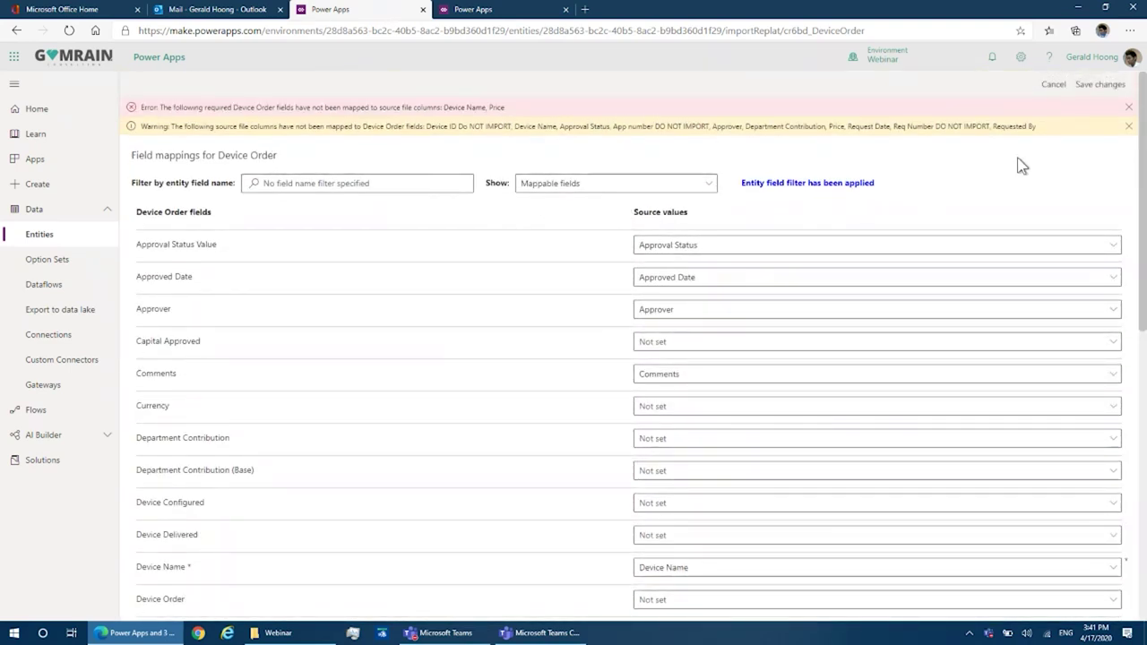
left_click(1098, 91)
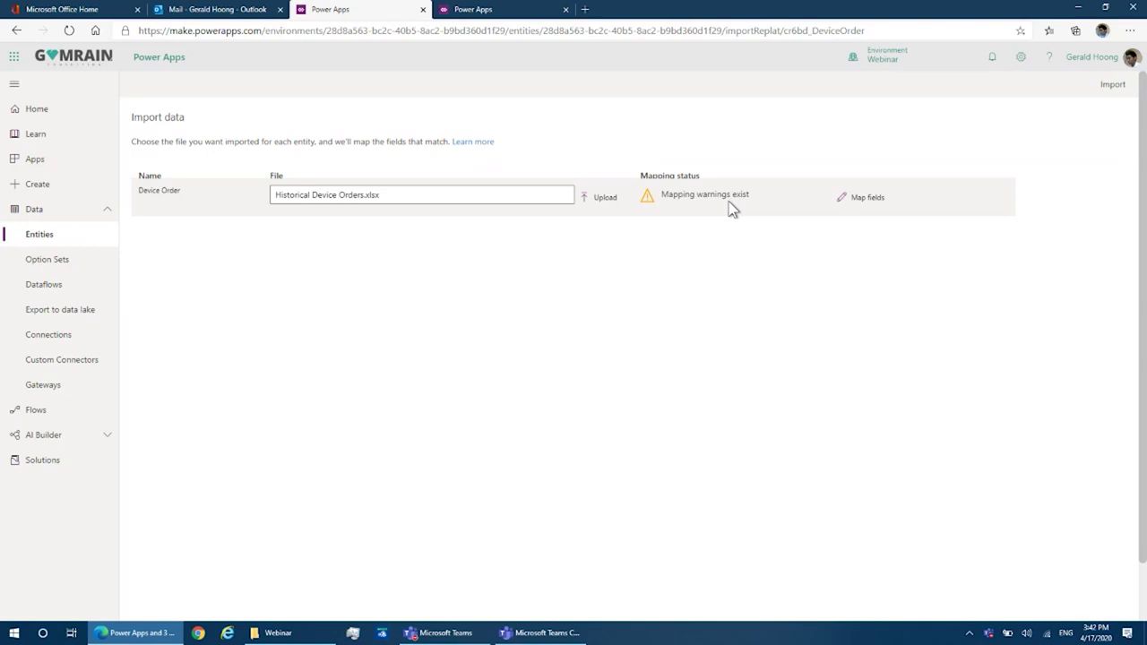
left_click(1116, 96)
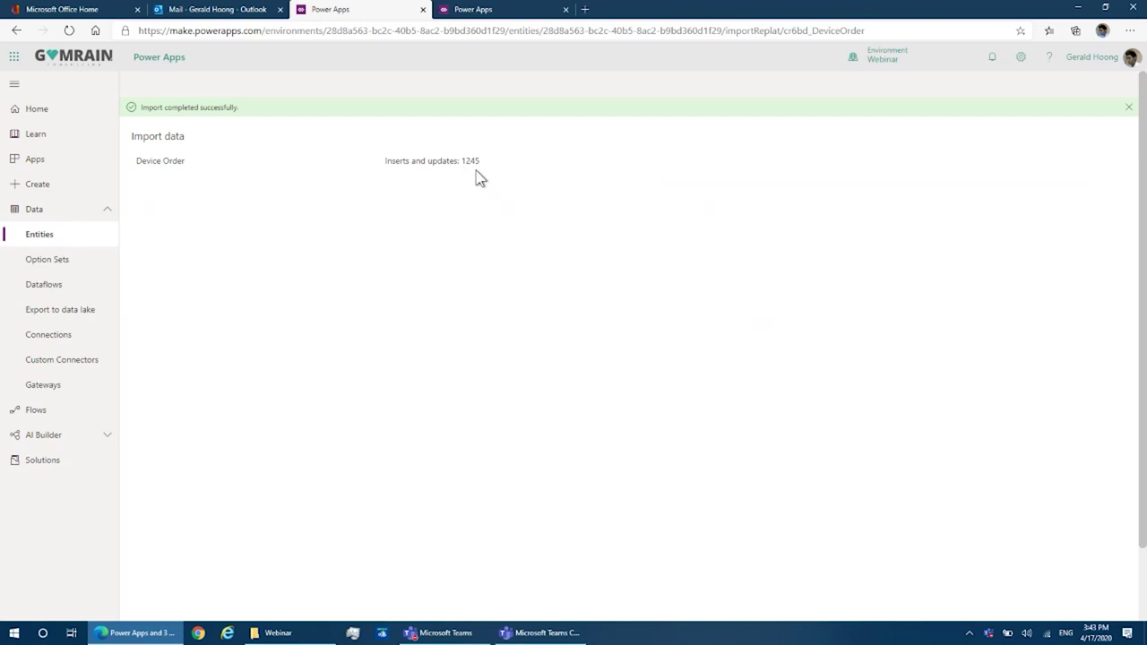
left_click(1128, 107)
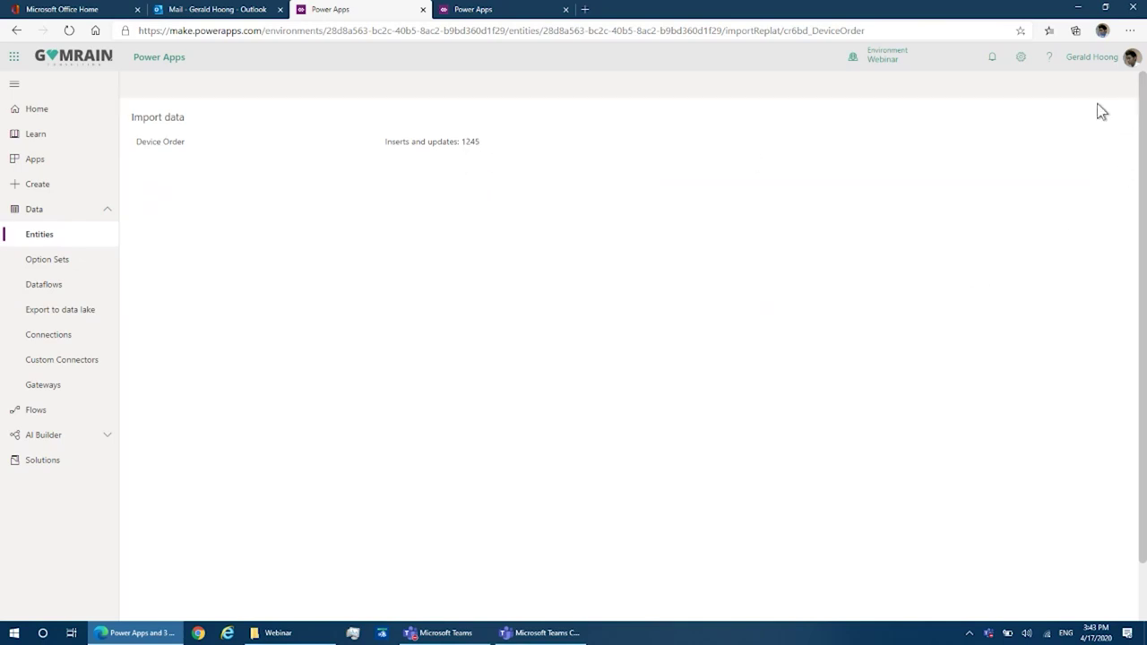
Step: Examine the imported records in the Device Order entity's data, loading two more batches of rows
left_click(79, 238)
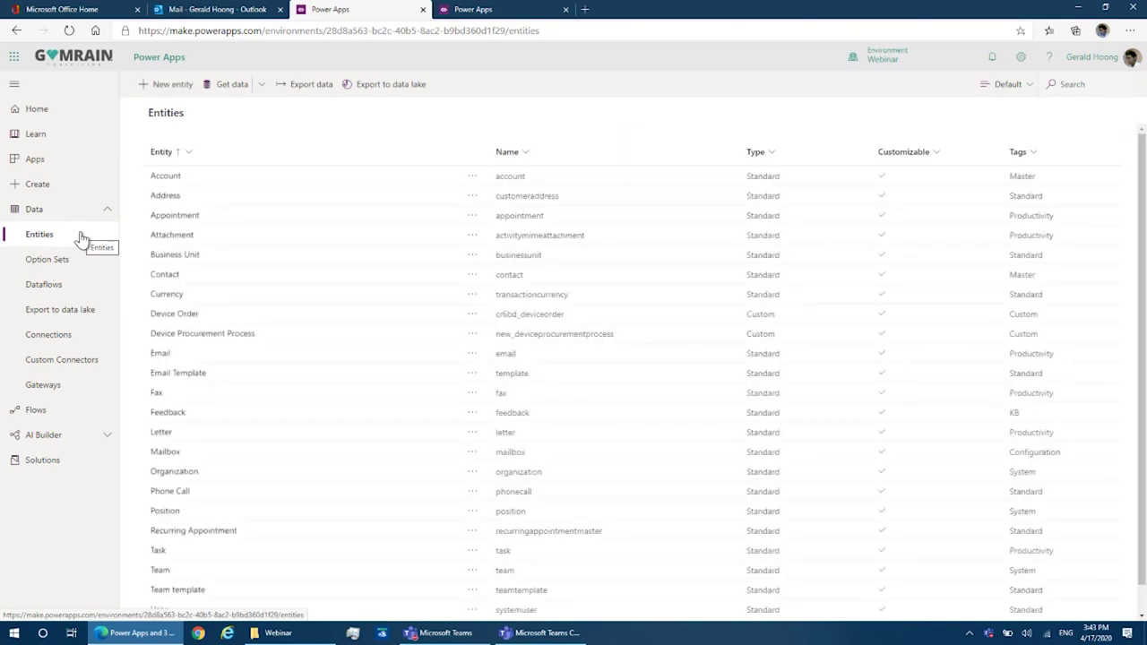
left_click(183, 315)
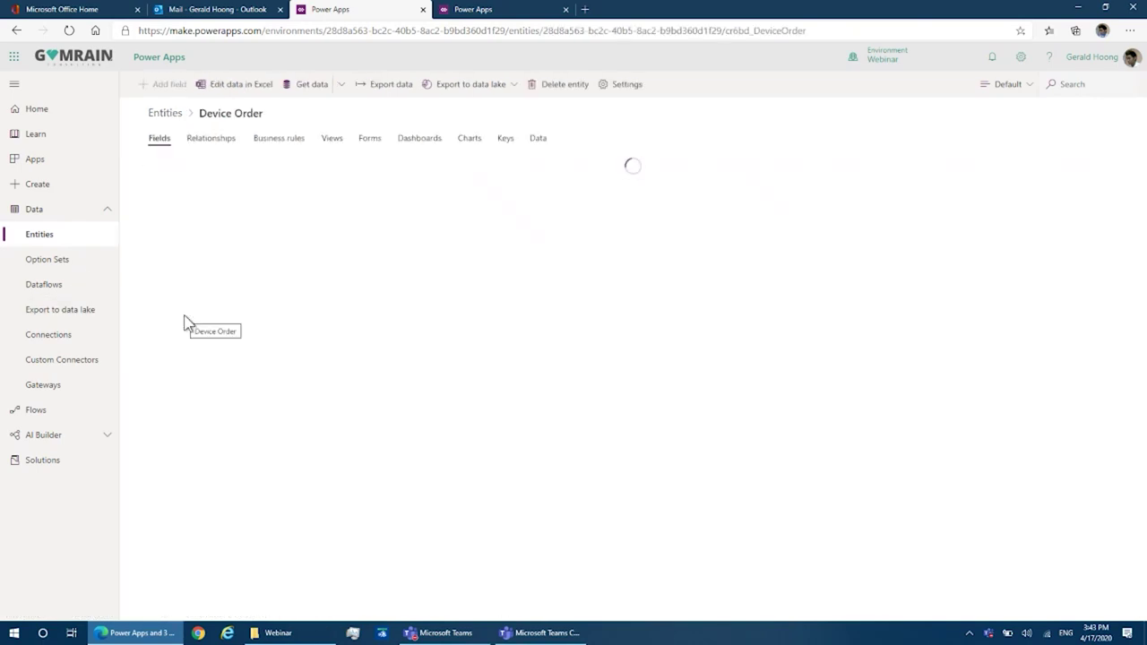
left_click(539, 139)
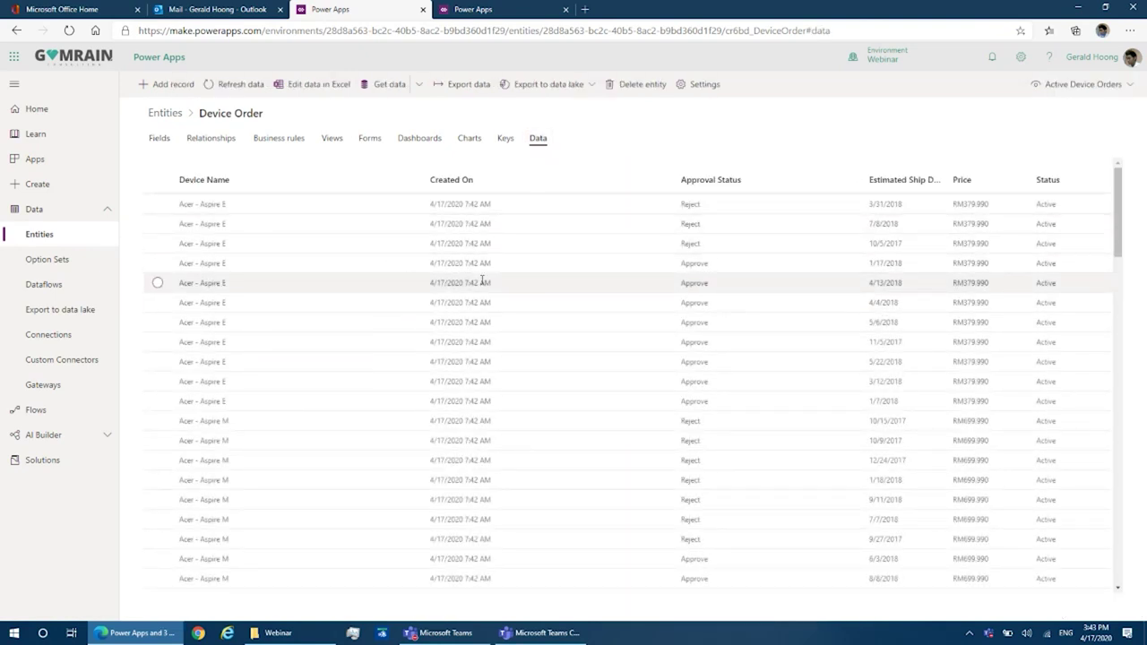
scroll(486, 282, "down", 10)
left_click(167, 584)
scroll(541, 348, "down", 10)
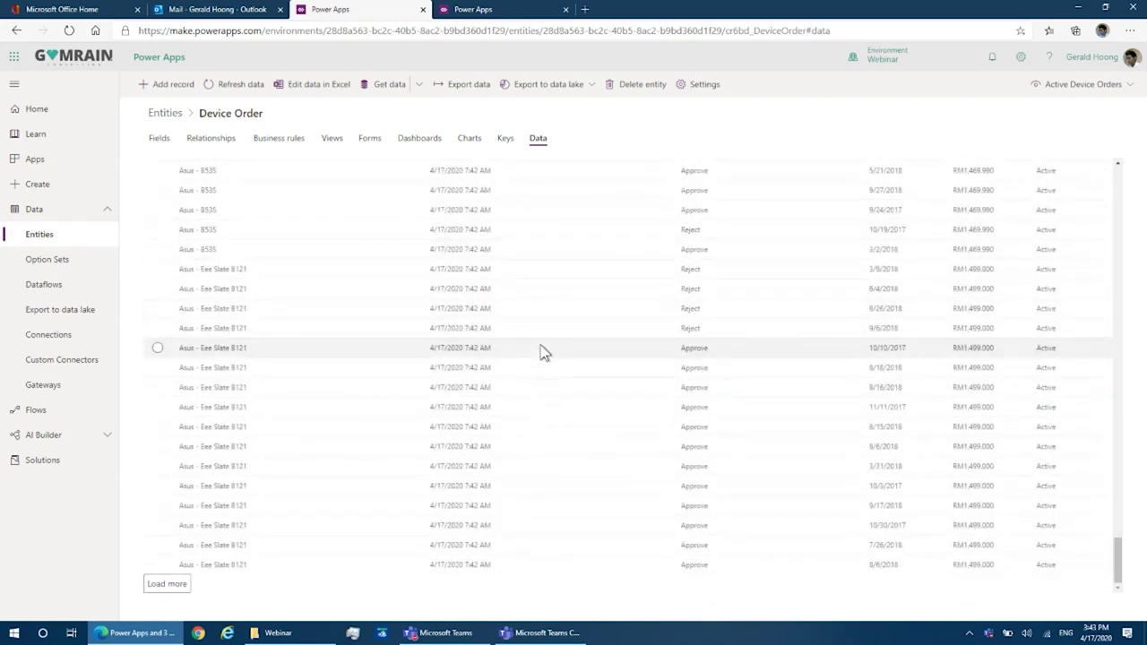
left_click(166, 584)
scroll(511, 285, "down", 10)
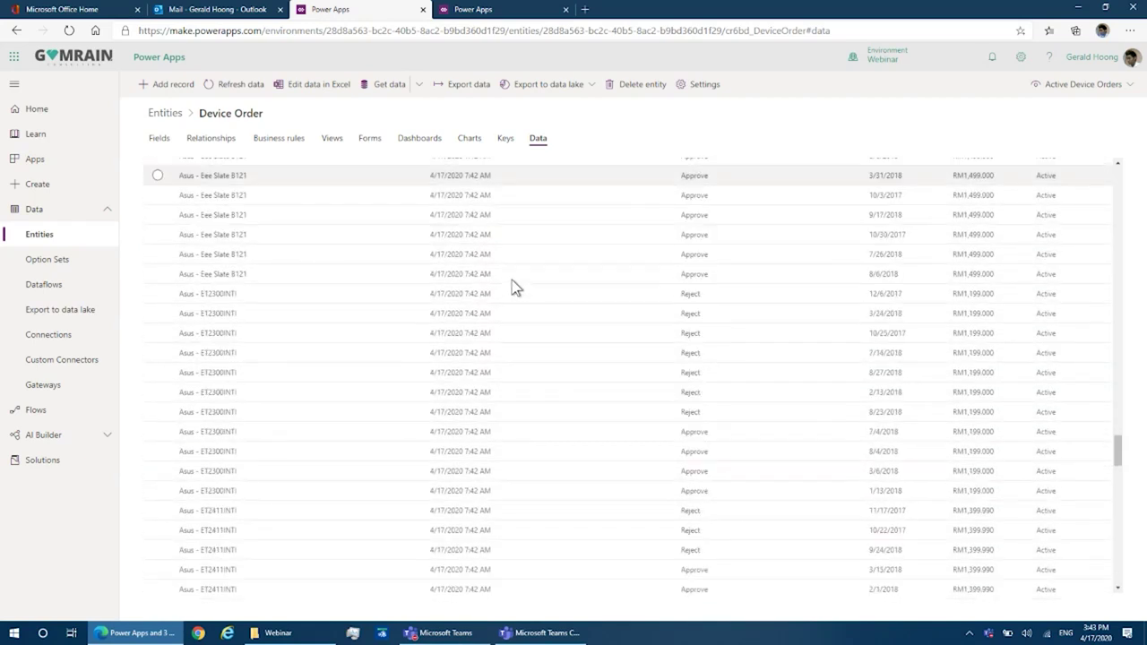
scroll(512, 285, "up", 15)
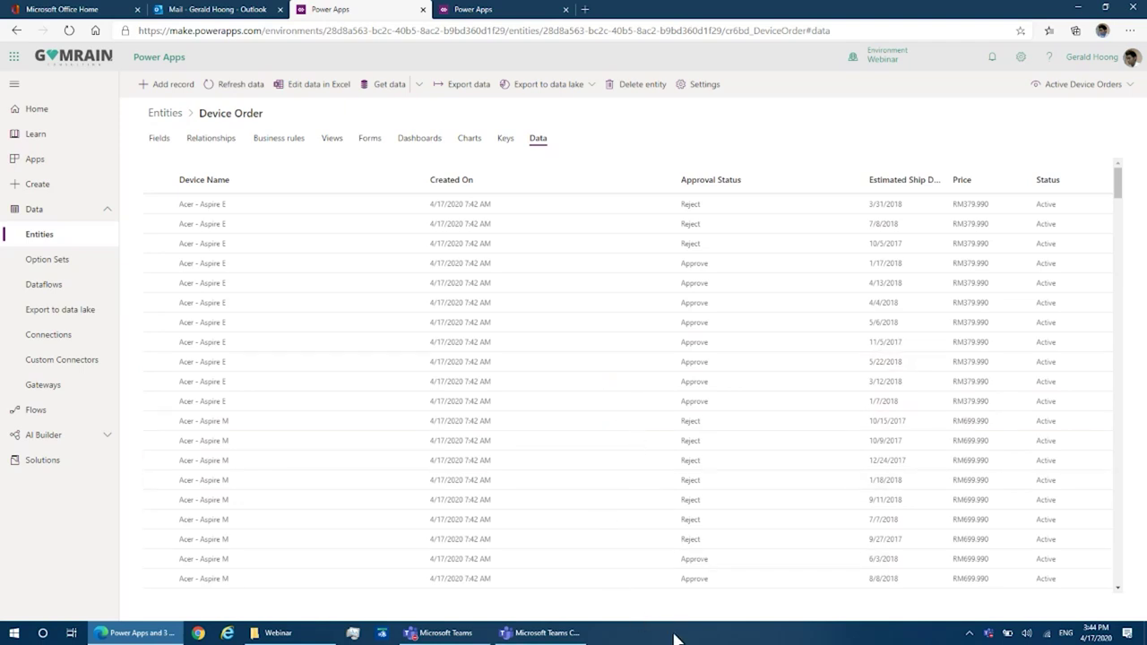
Step: Search Windows for "power" and launch Power BI Desktop with a blank report
left_click(383, 633)
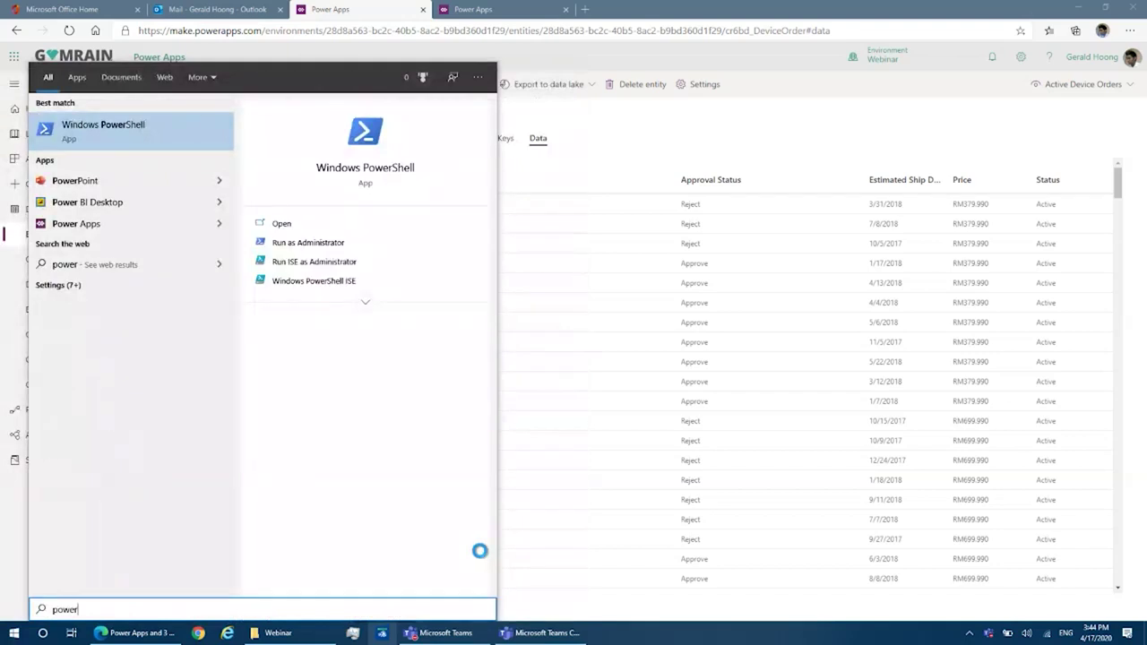
left_click(128, 196)
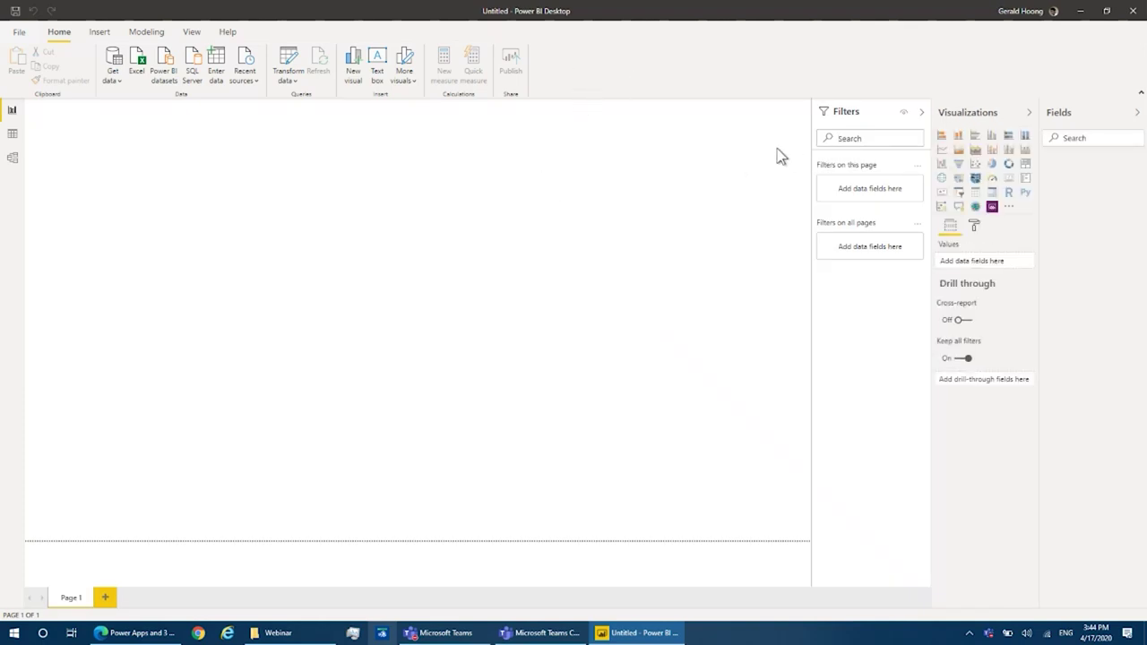
left_click(220, 33)
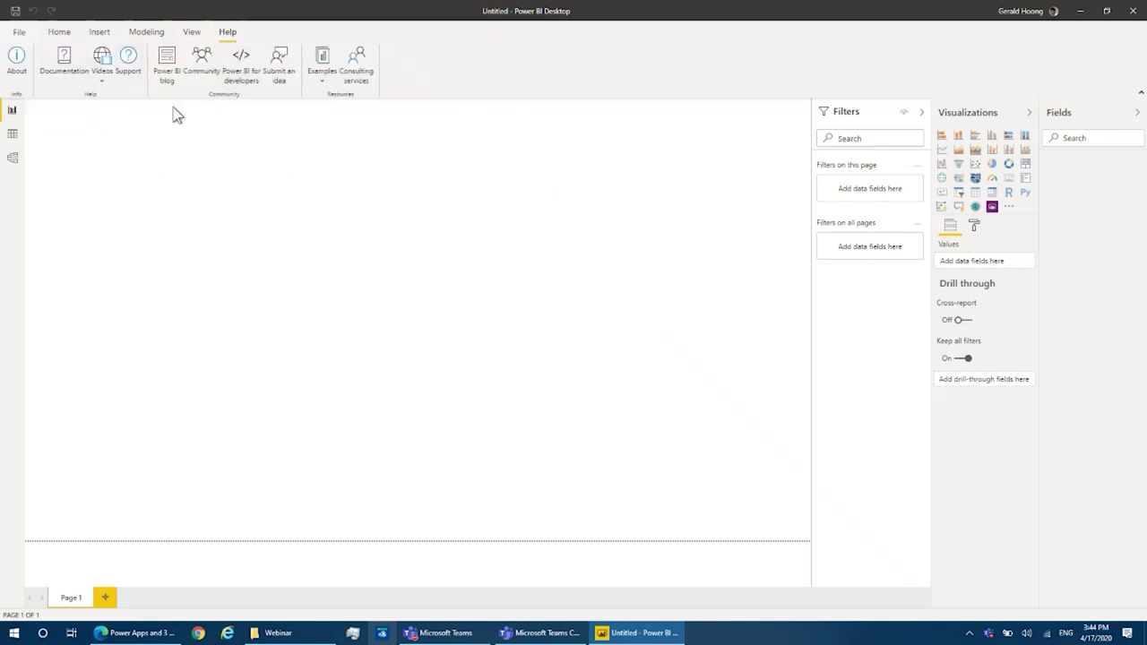
Step: Check the installed Power BI Desktop version details and glance at the list of recent reports
left_click(18, 62)
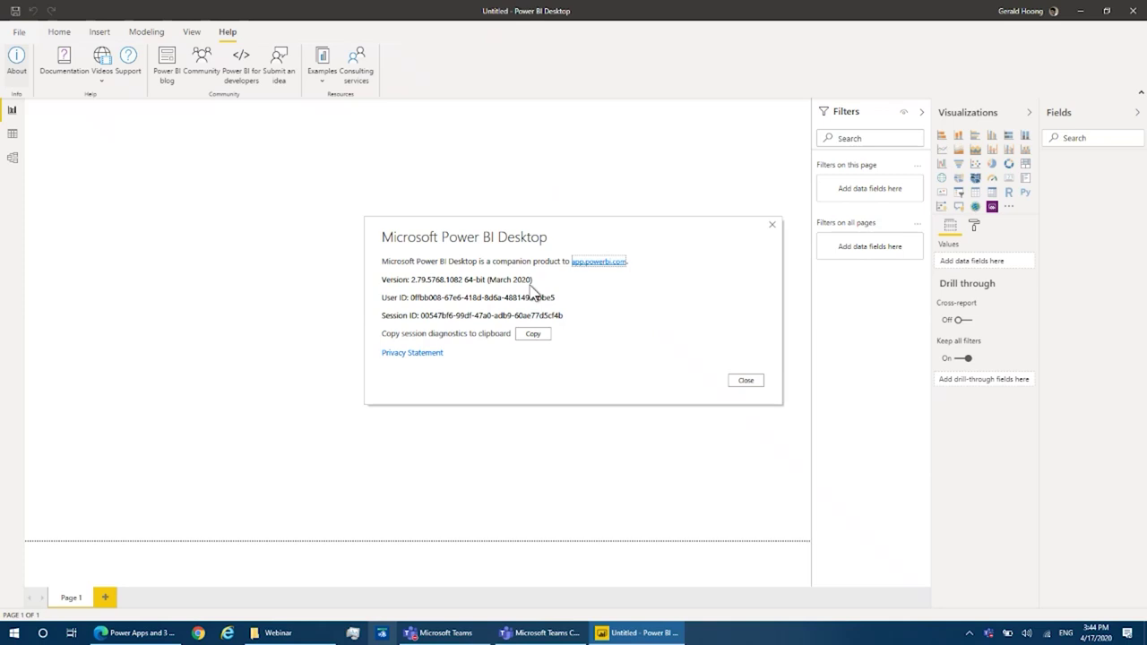
left_click(758, 384)
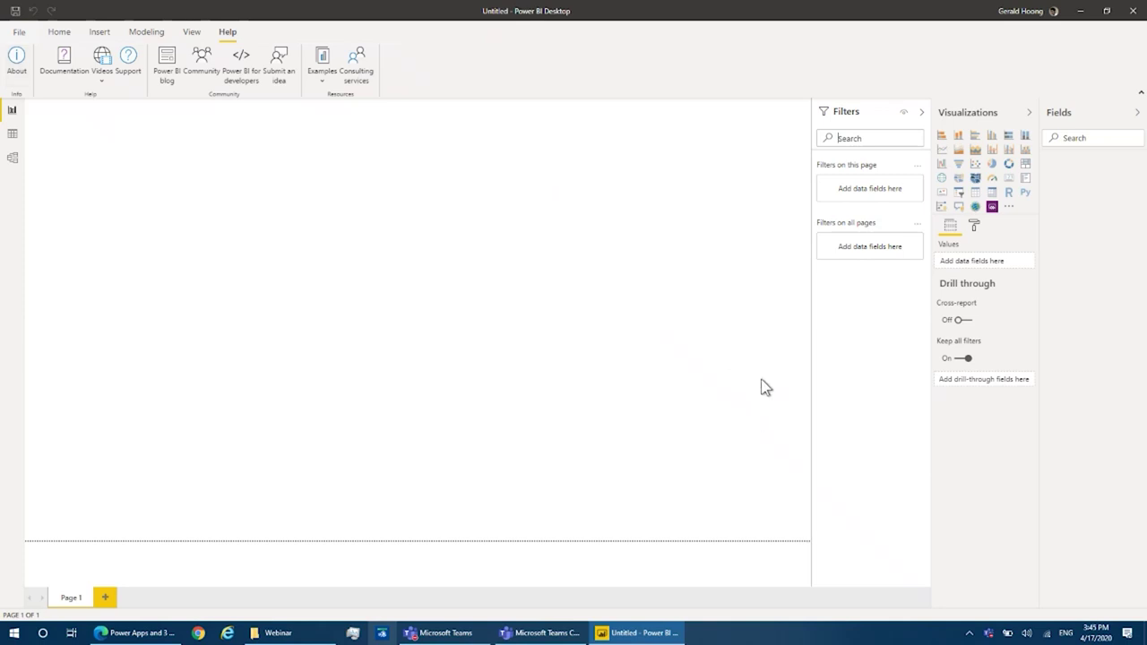
left_click(20, 32)
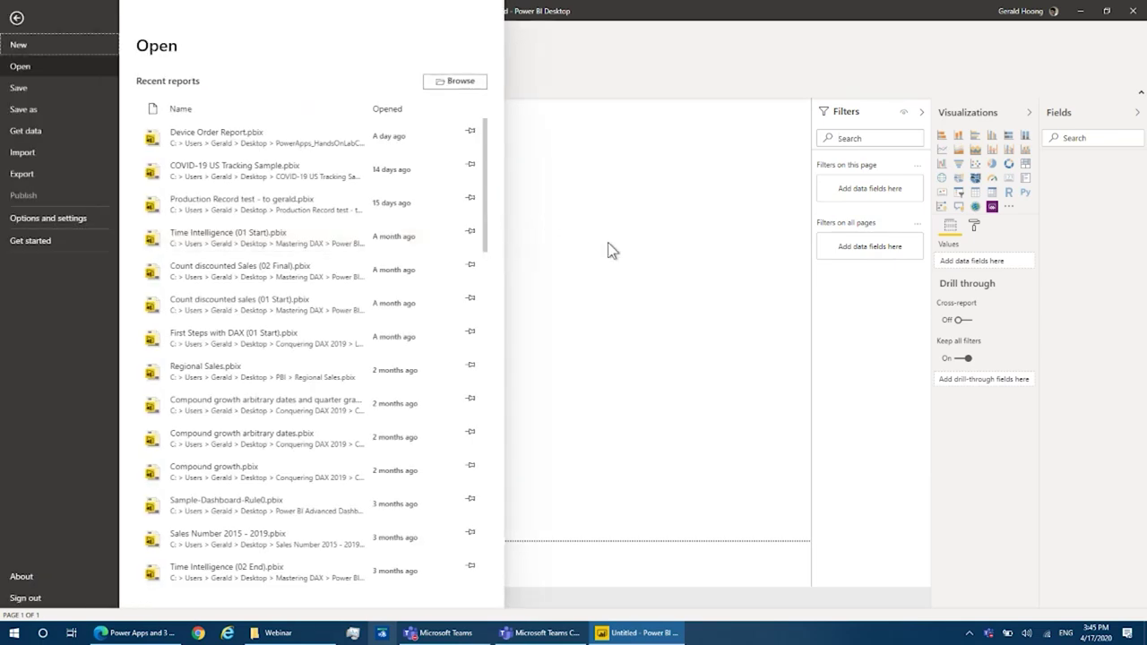
left_click(607, 248)
Step: Open the full list of data sources and select Common Data Service among the Power Platform connectors
left_click(61, 33)
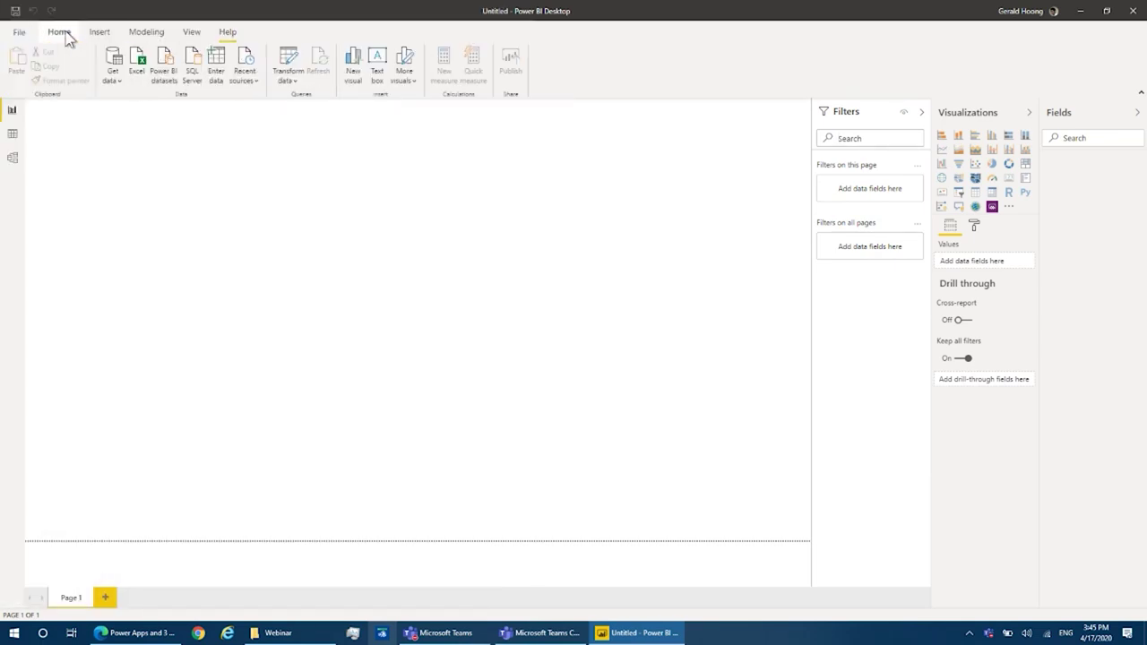
left_click(114, 82)
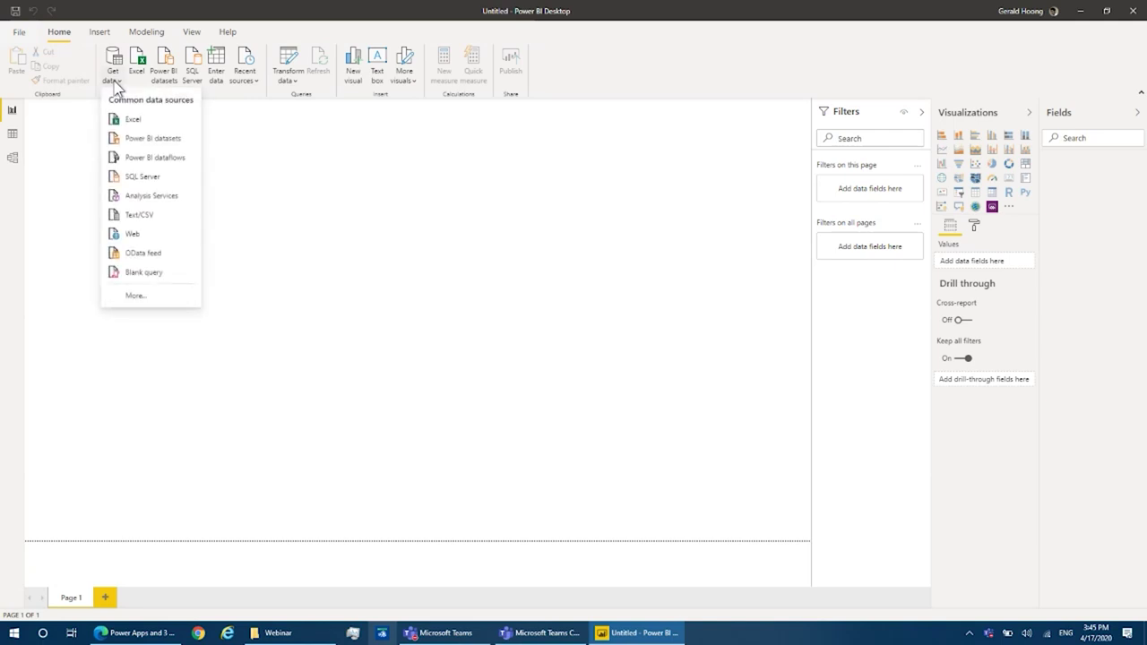
left_click(170, 295)
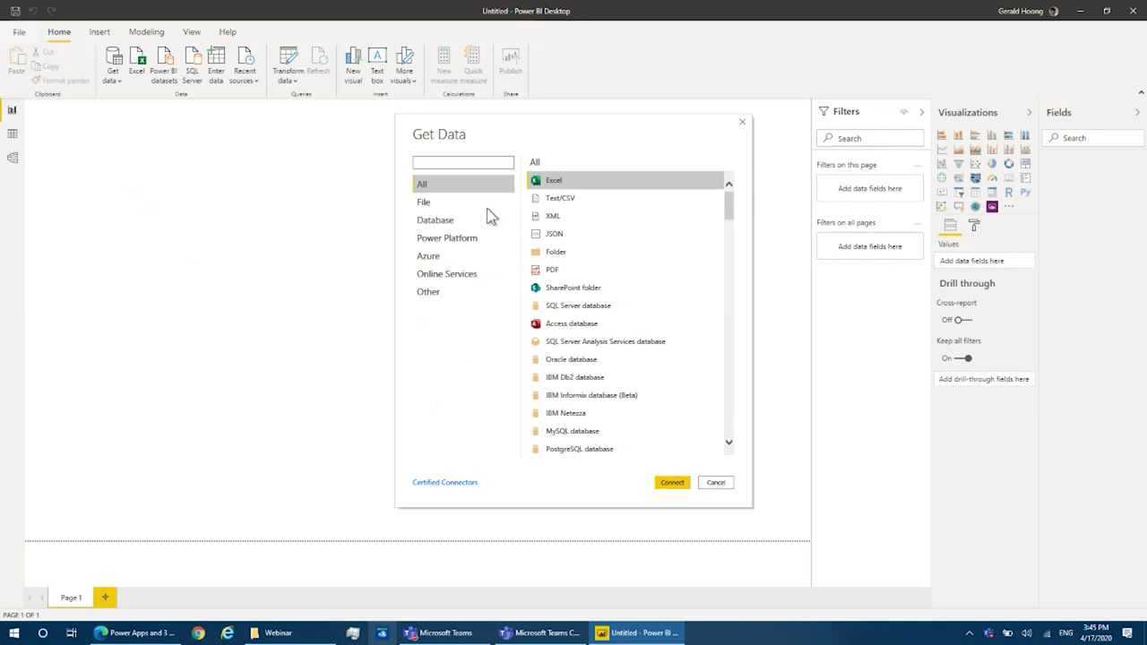
left_click(461, 240)
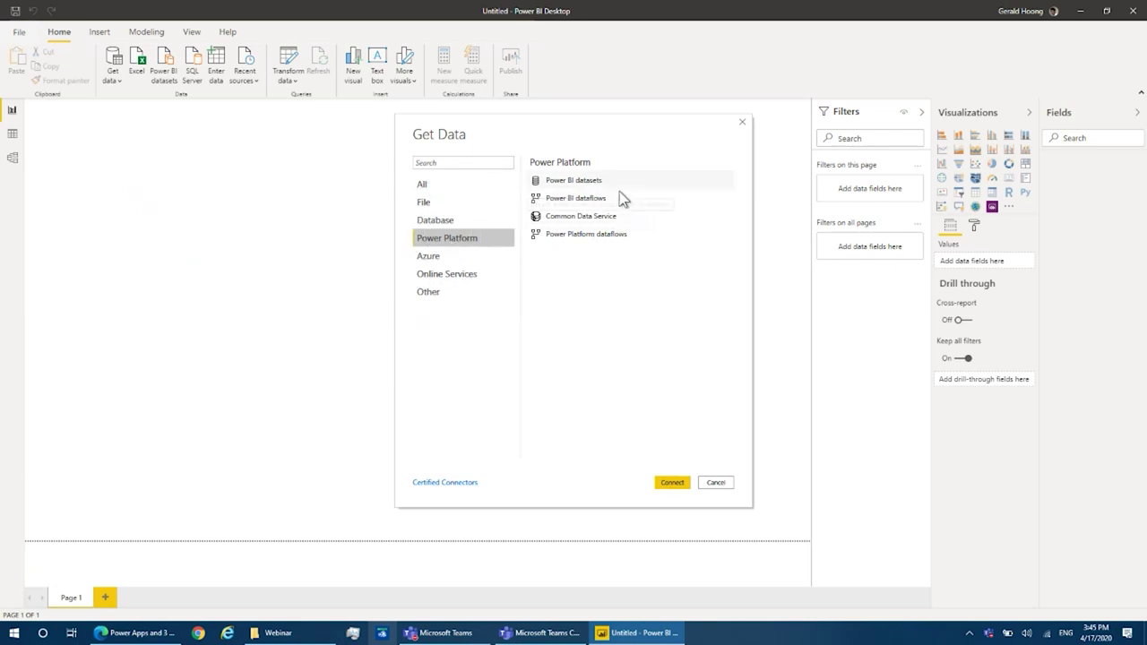
left_click(582, 222)
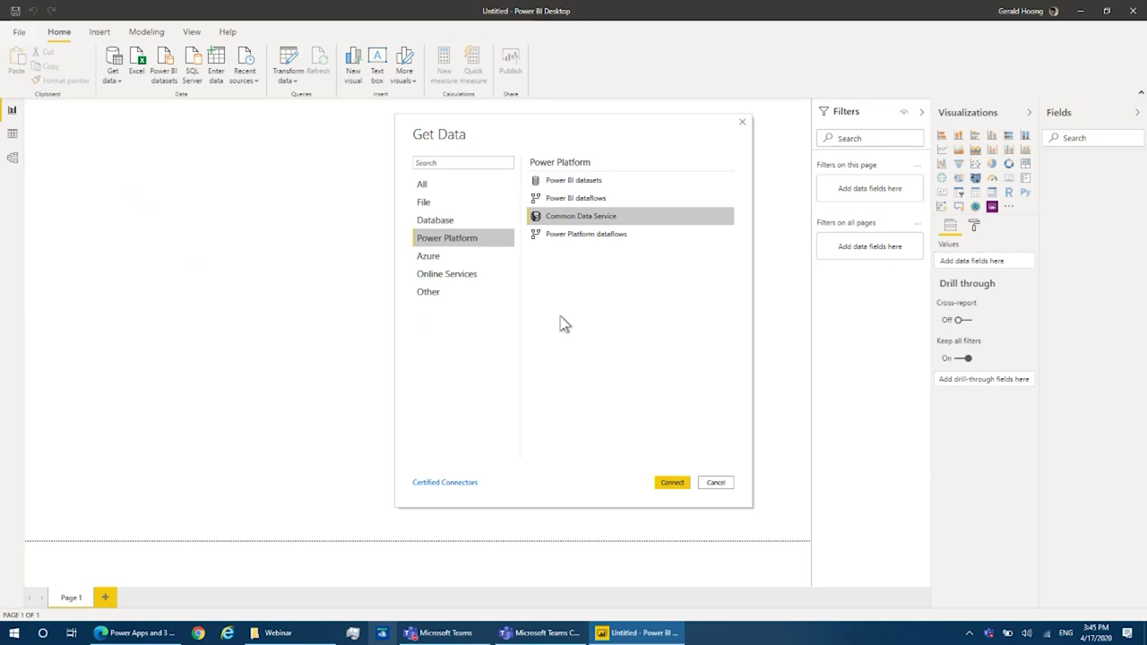
Step: Browse the Other and All connector categories, search the connectors for "share", and clear the search
left_click(451, 300)
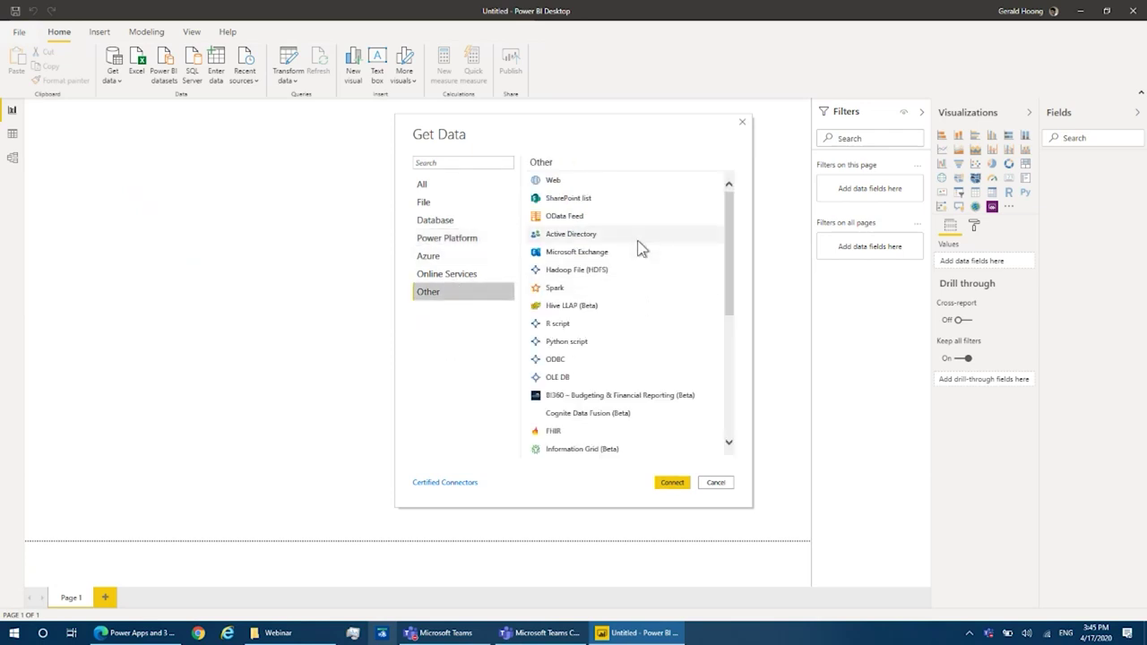
left_click(428, 189)
scroll(614, 327, "down", 3)
scroll(614, 328, "up", 3)
scroll(614, 330, "down", 6)
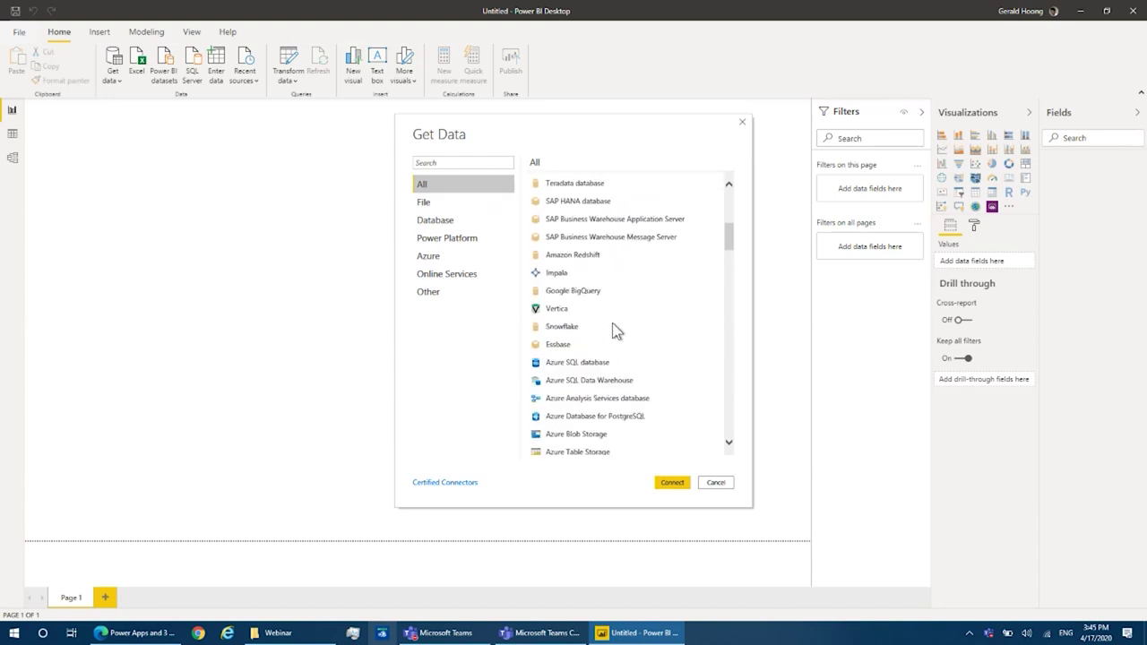
scroll(616, 354, "down", 1)
left_click(480, 161)
type("share")
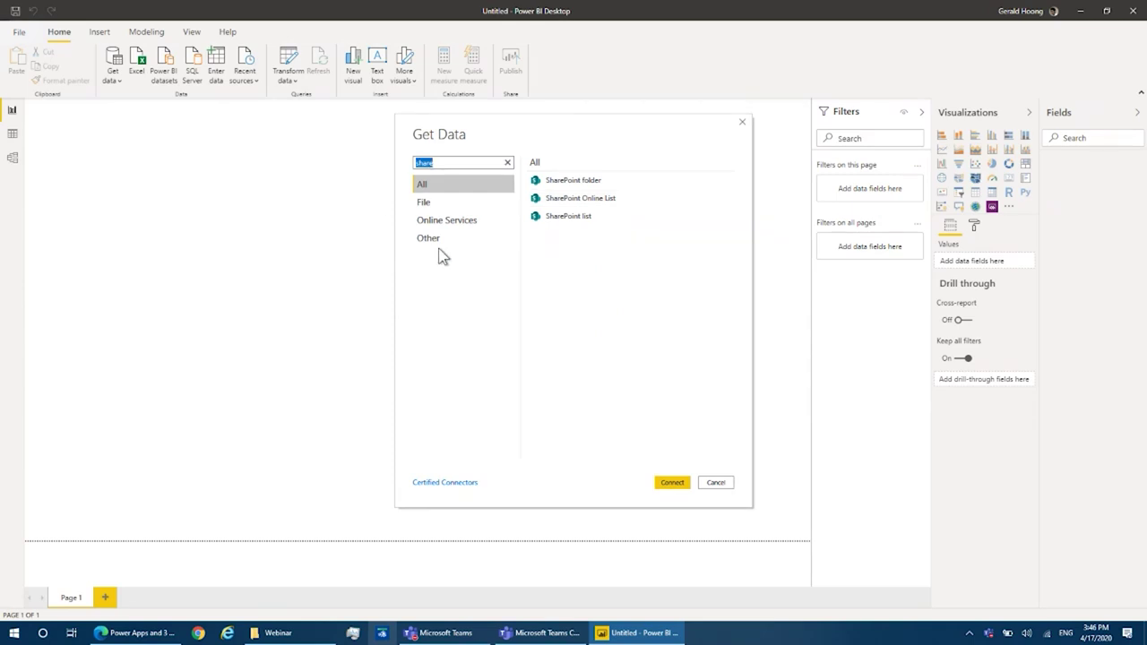
key("BackSpace")
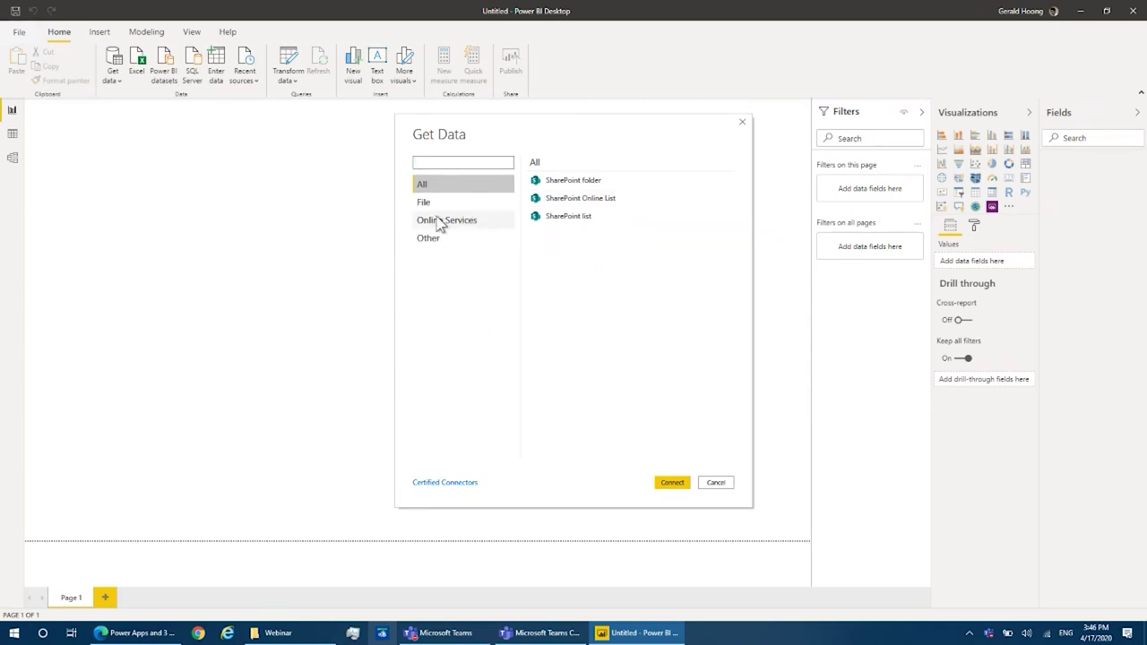
Step: Start a connection with the Common Data Service connector from the Power Platform category
left_click(461, 238)
left_click(591, 219)
left_click(672, 484)
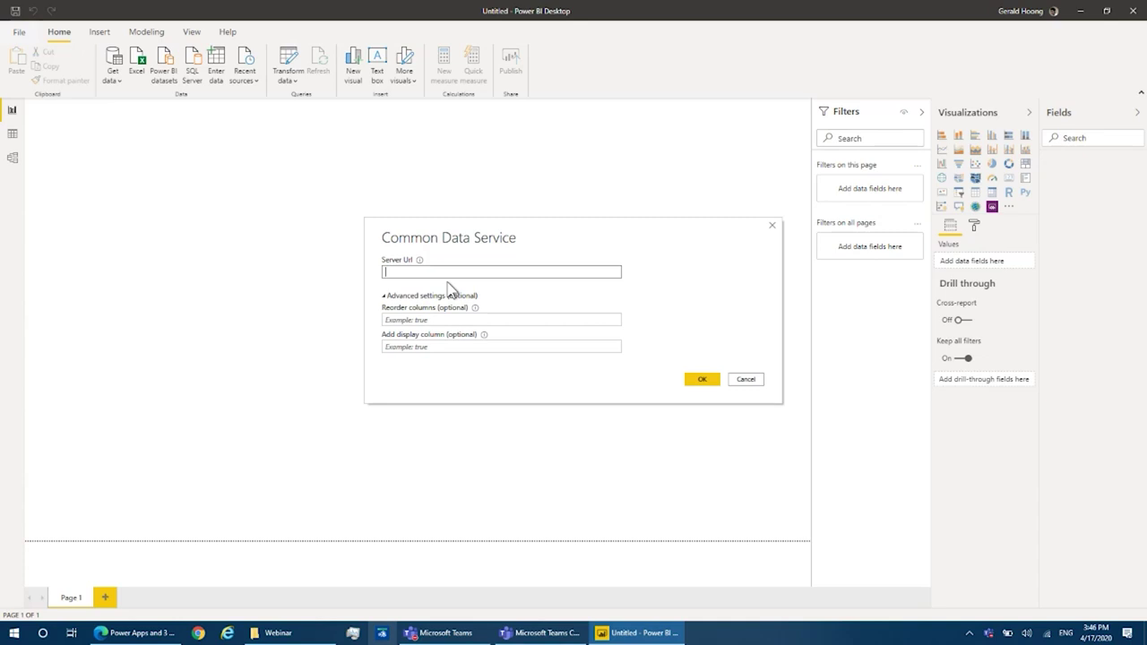
Step: Switch to Power Apps in the browser, go to the Power Platform admin center, and open the Webinar environment
left_click(162, 634)
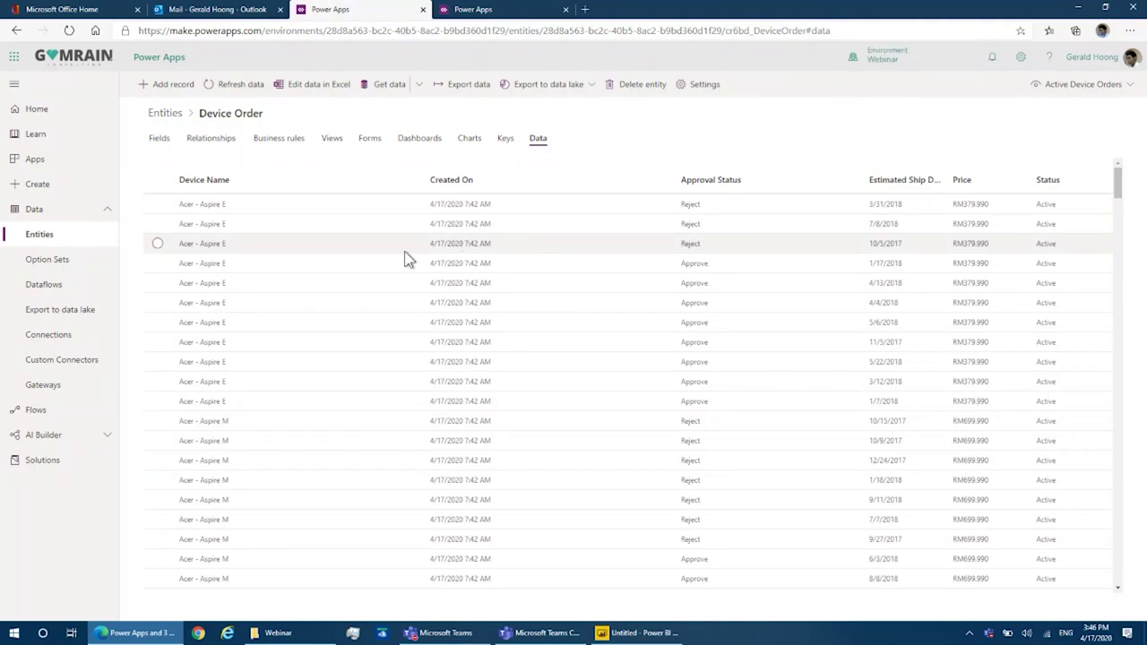
left_click(1020, 57)
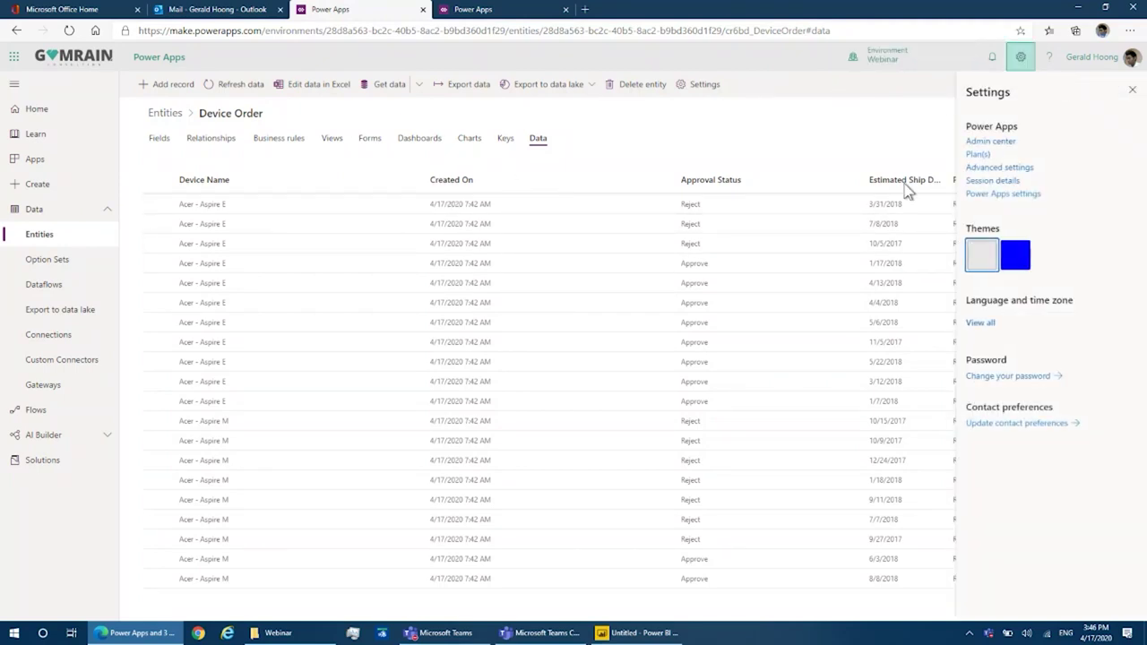
left_click(1005, 143)
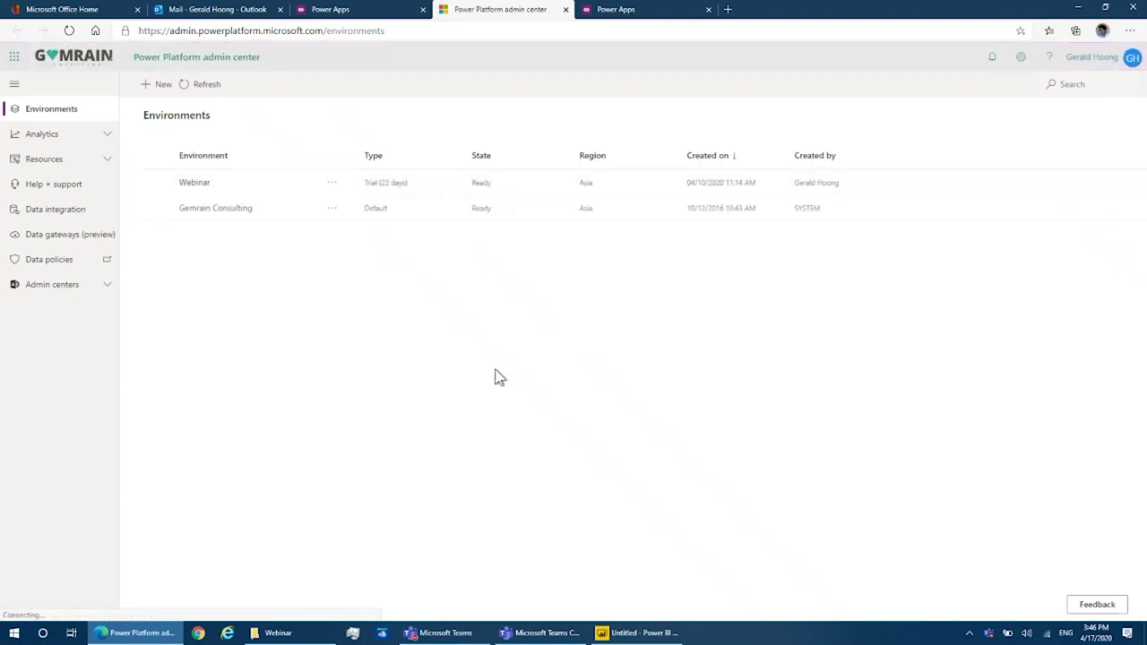
left_click(192, 183)
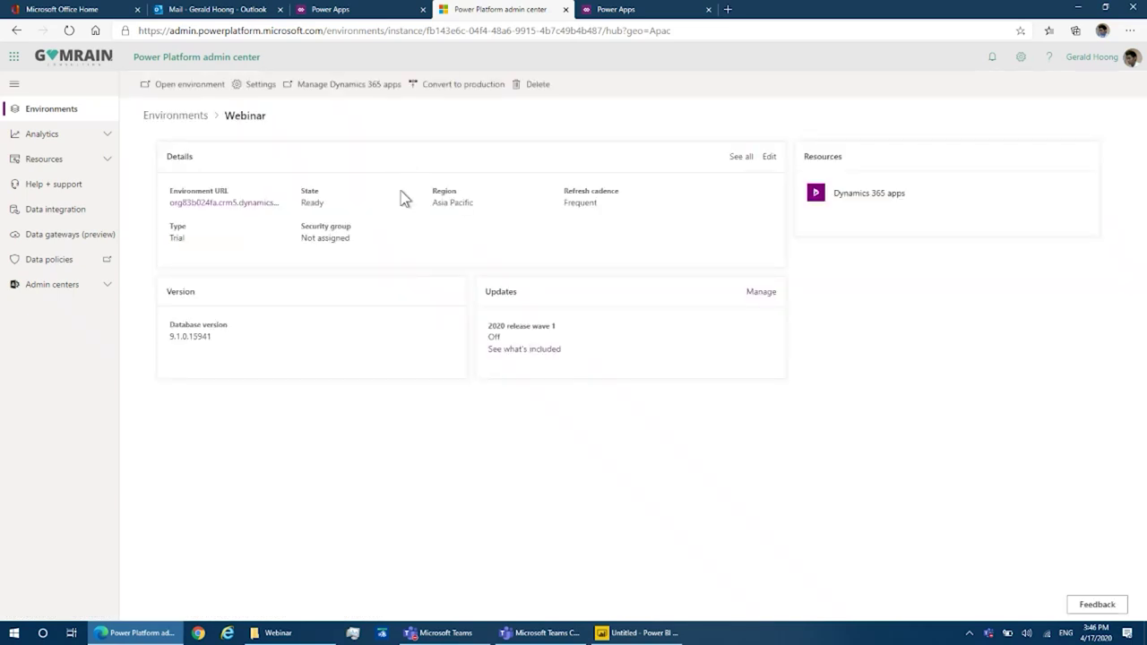
left_click(208, 97)
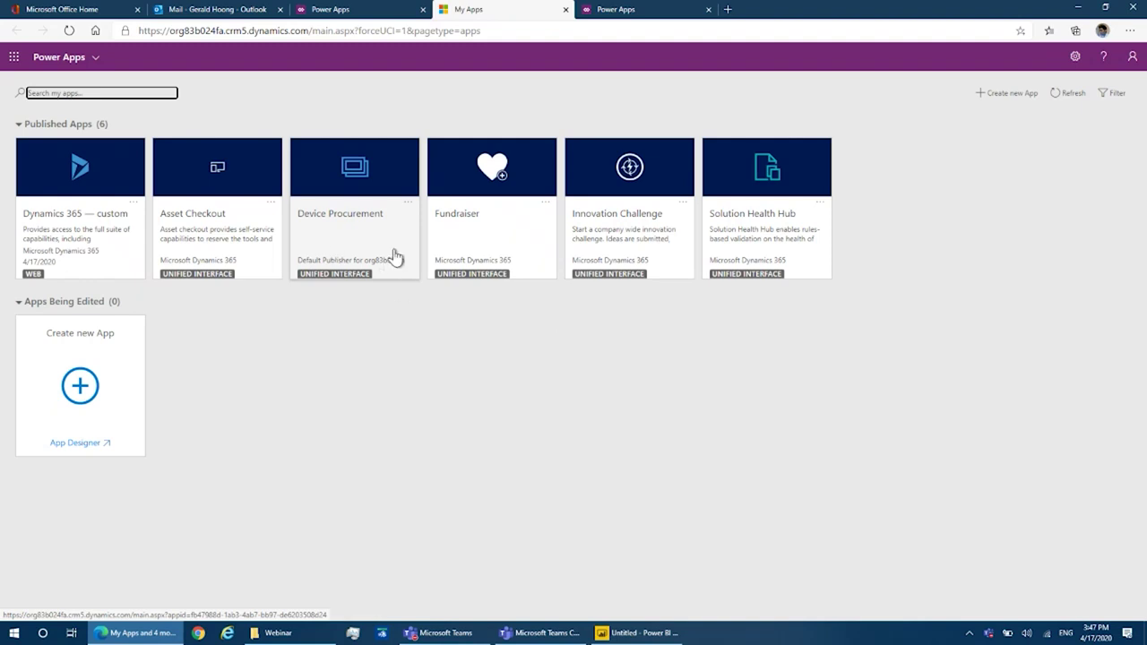
left_click(347, 225)
left_click(148, 31)
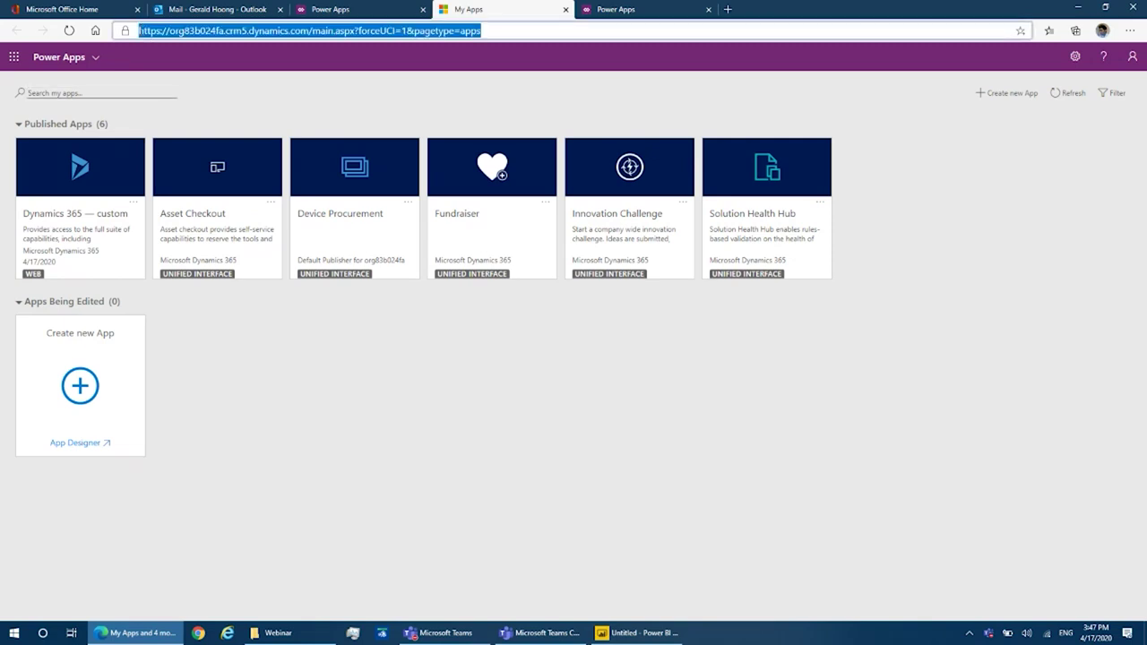
left_click(143, 31)
left_click_drag(140, 31, 303, 31)
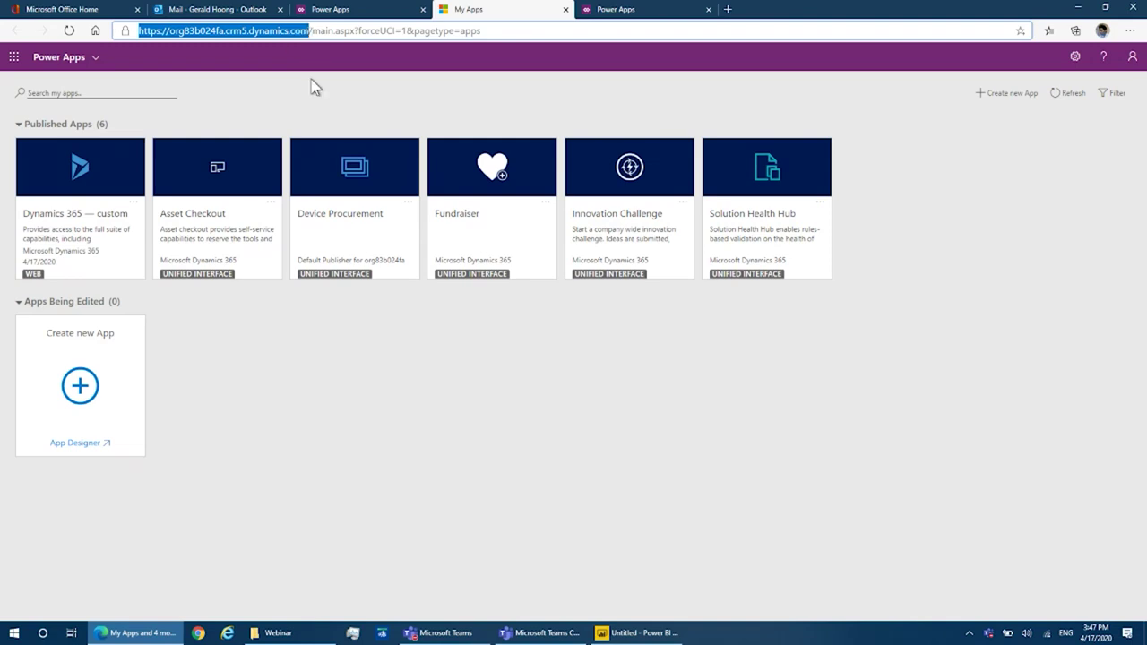
key("shift+Right")
key("ctrl+c")
left_click(565, 10)
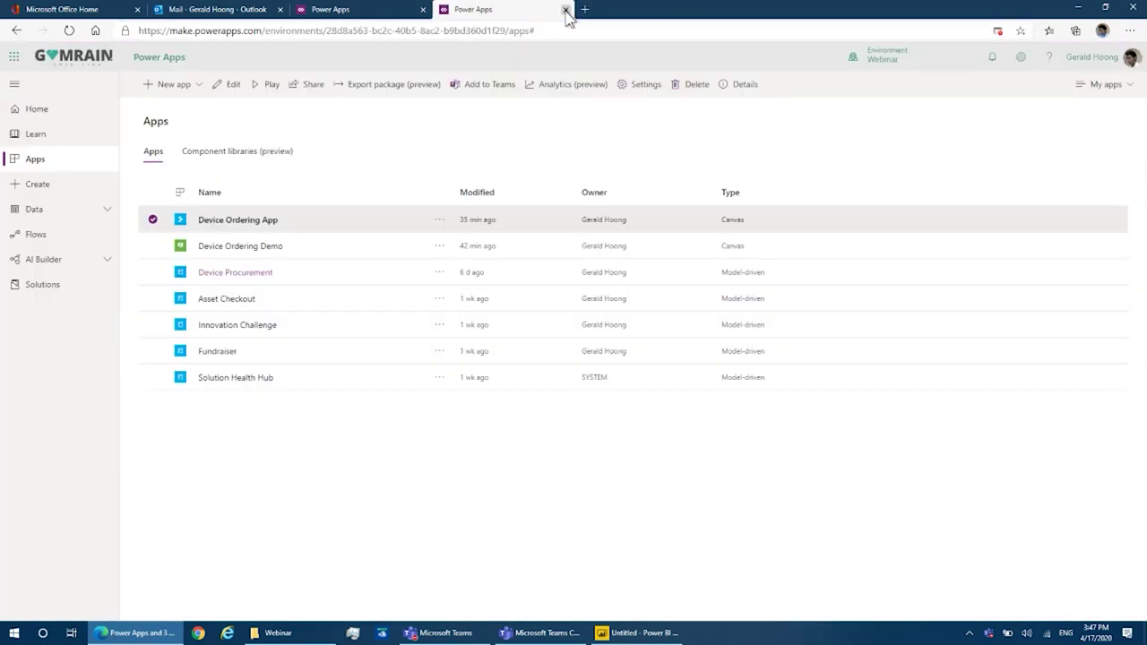
Step: Switch to Power BI Desktop, paste the copied address as the server URL, set Add display column to true, and connect
left_click(631, 633)
key("ctrl+v")
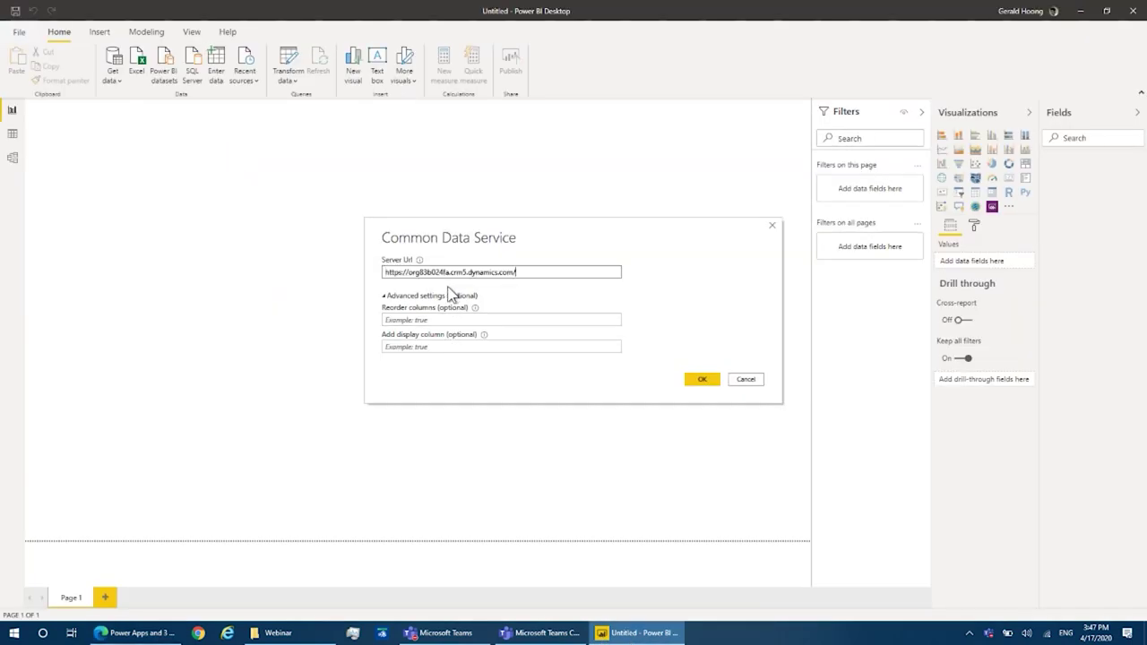
left_click(431, 351)
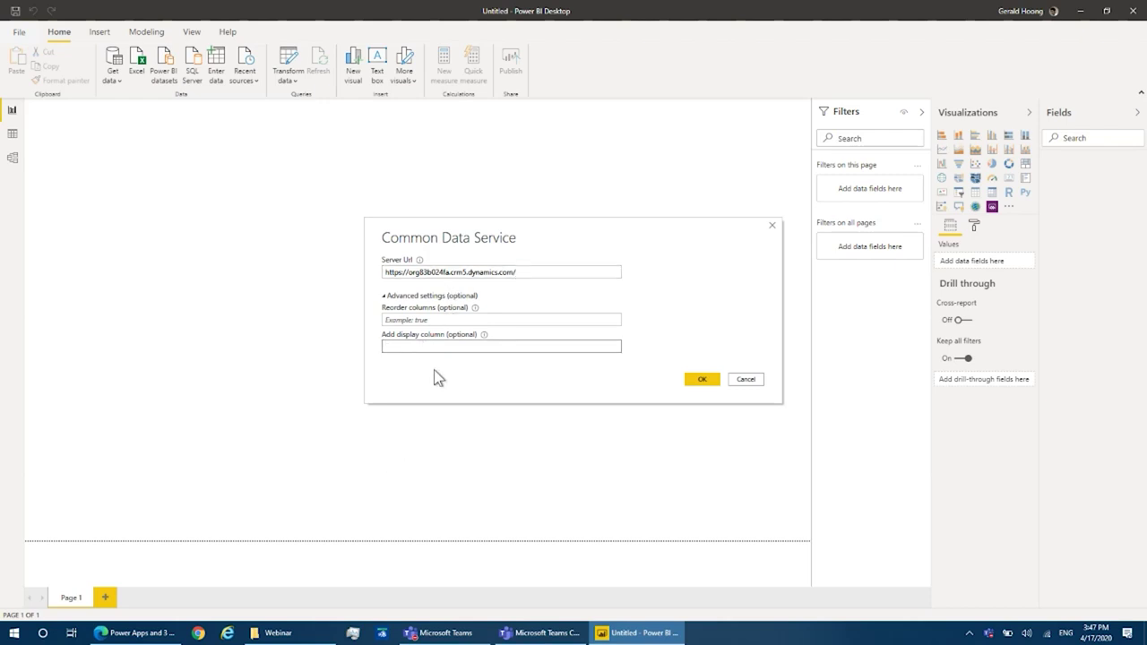
type("true")
left_click(713, 379)
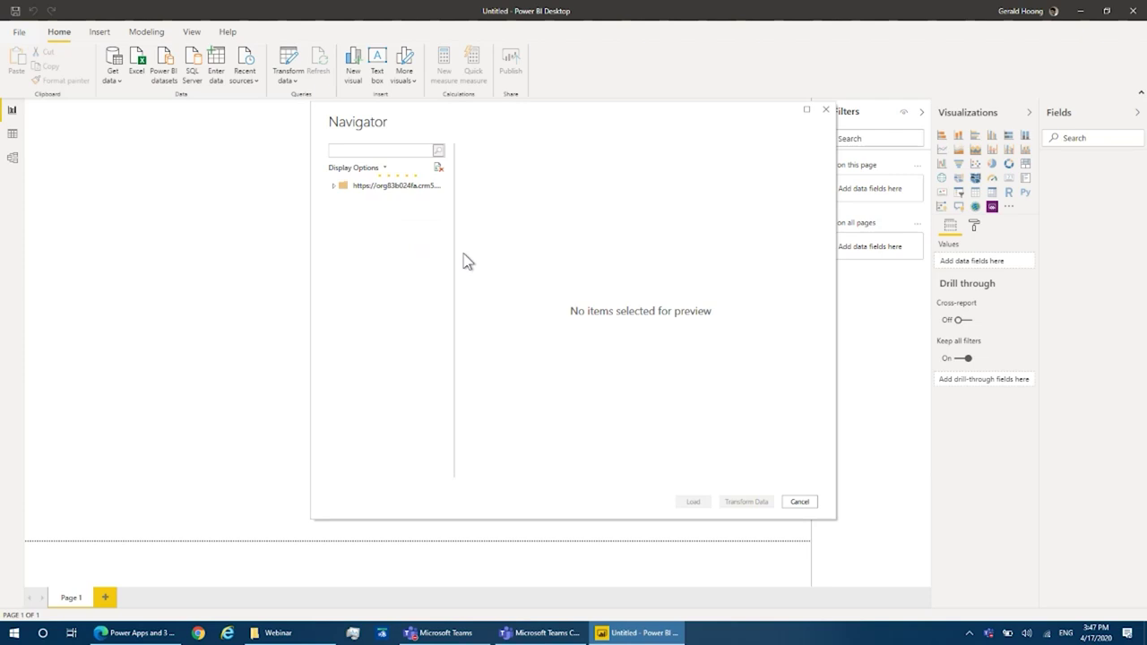
Step: Expand the environment's entities, look through the list, and select the cr6bd_DeviceOrder entity for import
left_click(341, 205)
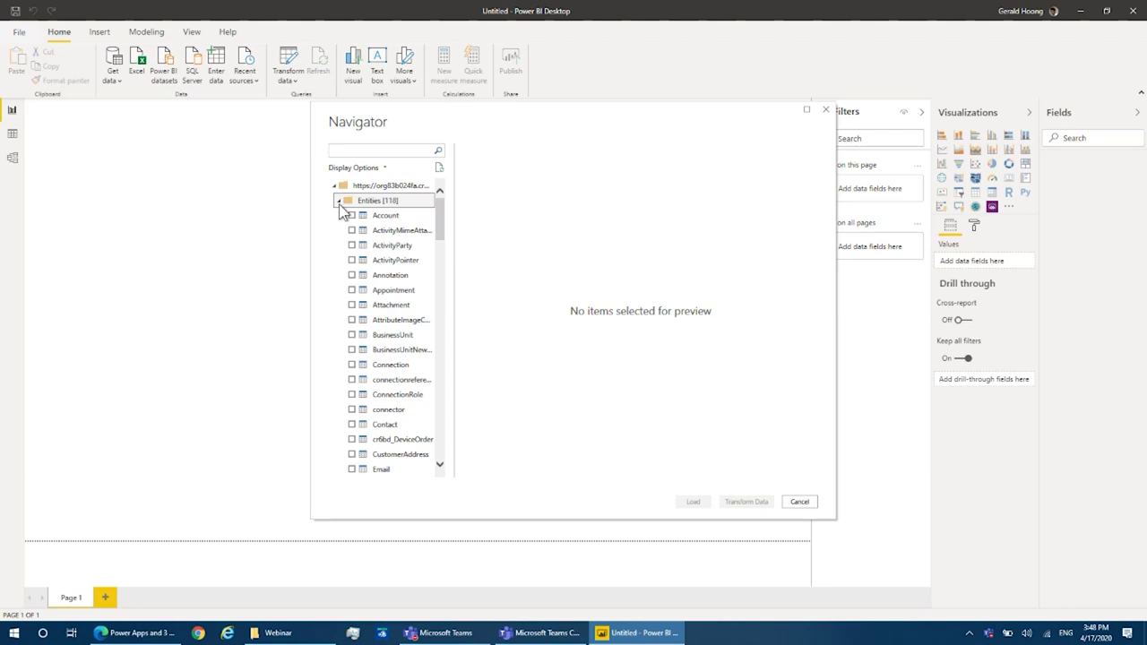
scroll(404, 273, "down", 20)
scroll(400, 280, "down", 5)
scroll(400, 281, "up", 20)
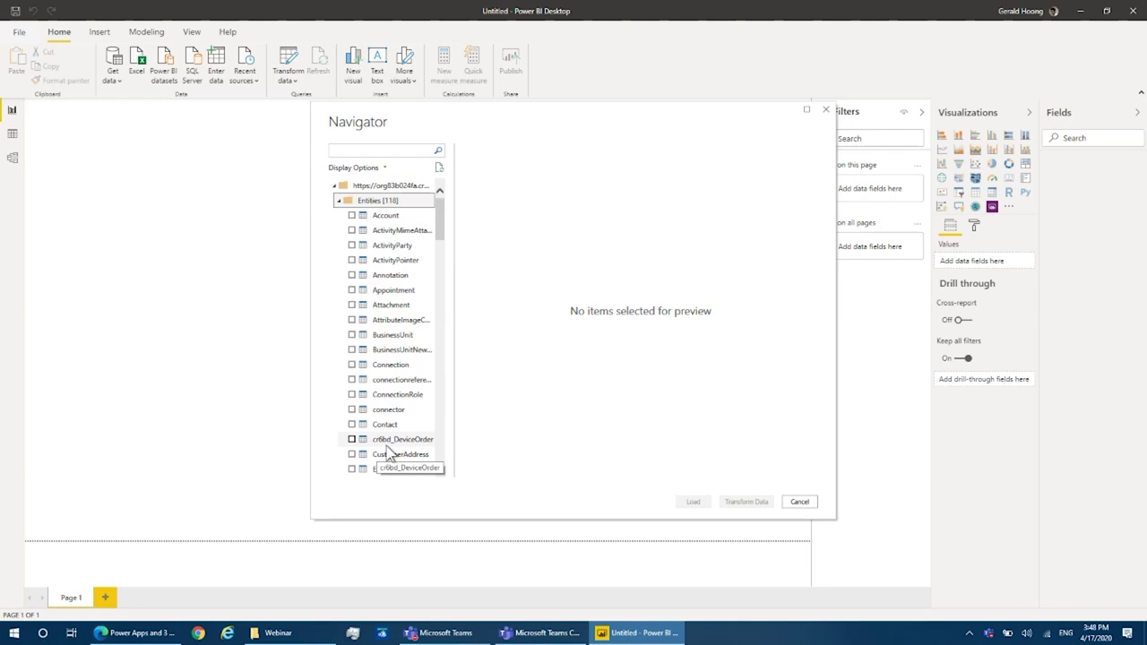
left_click(352, 441)
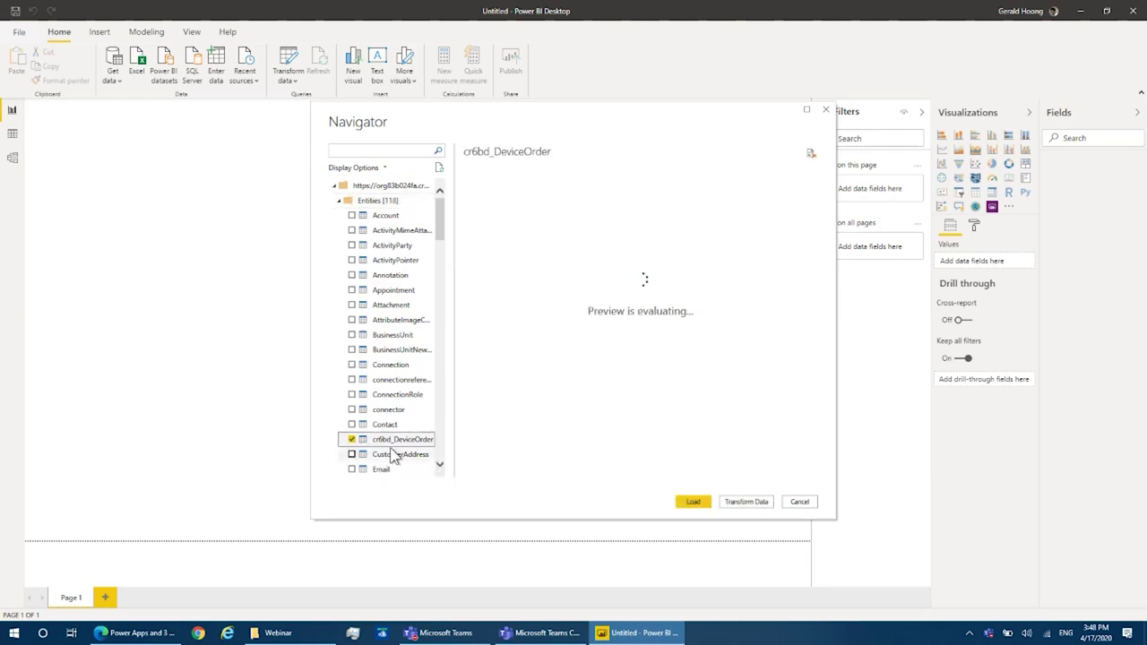
Step: Add the SystemUser entity to the selection for import
scroll(385, 412, "down", 2)
scroll(394, 416, "down", 1)
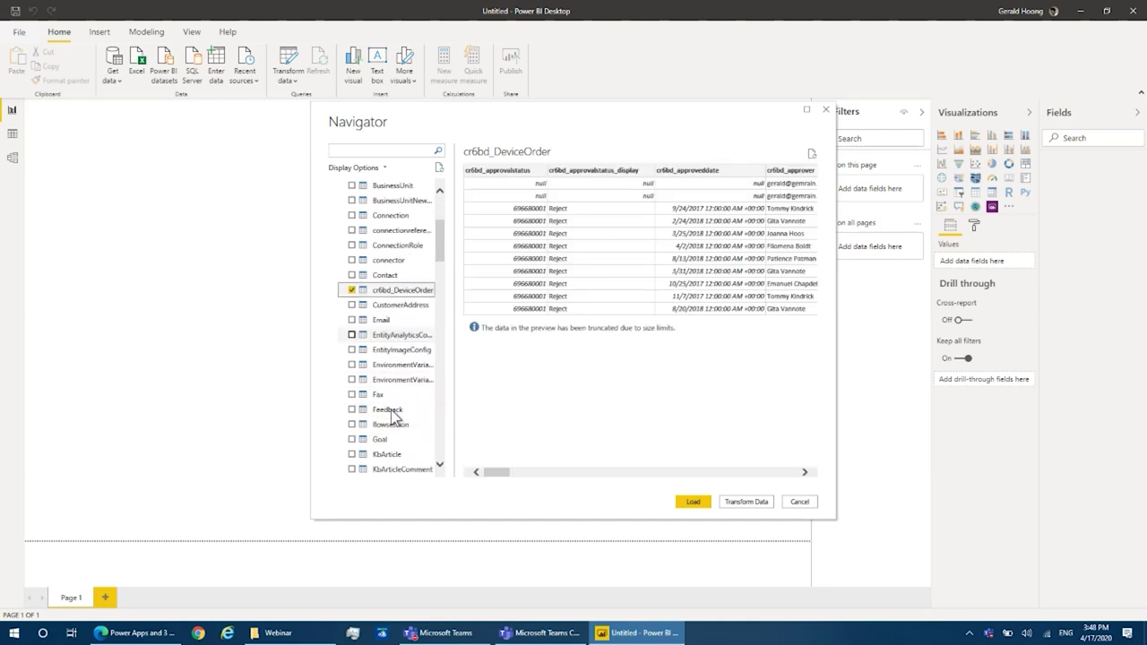
scroll(392, 414, "down", 5)
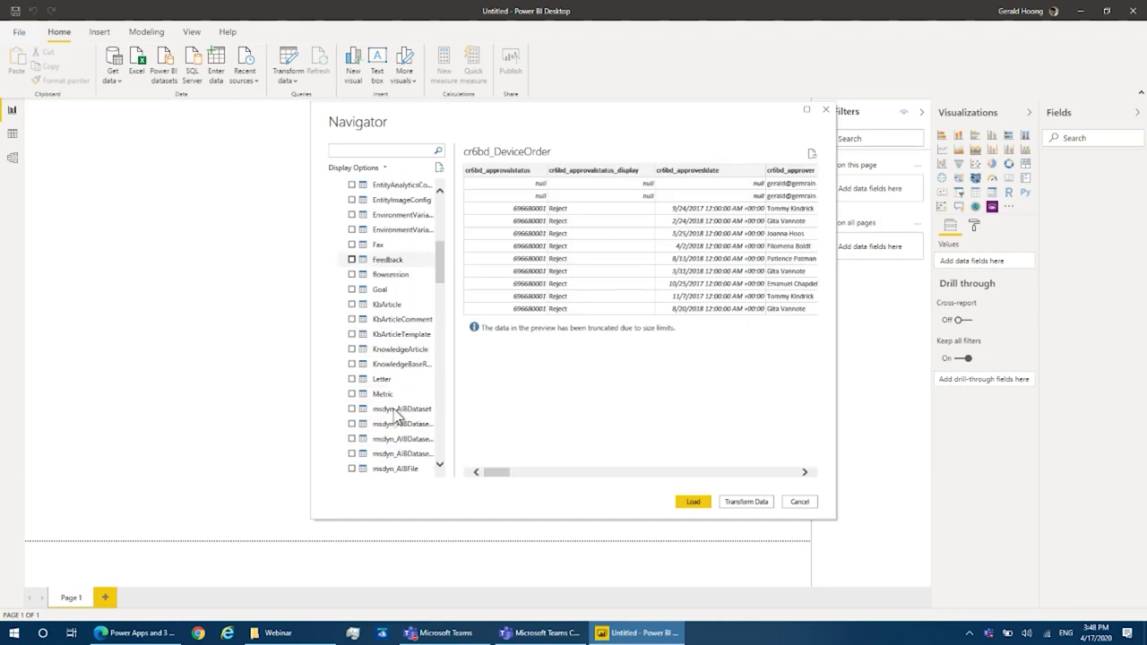
scroll(394, 414, "down", 15)
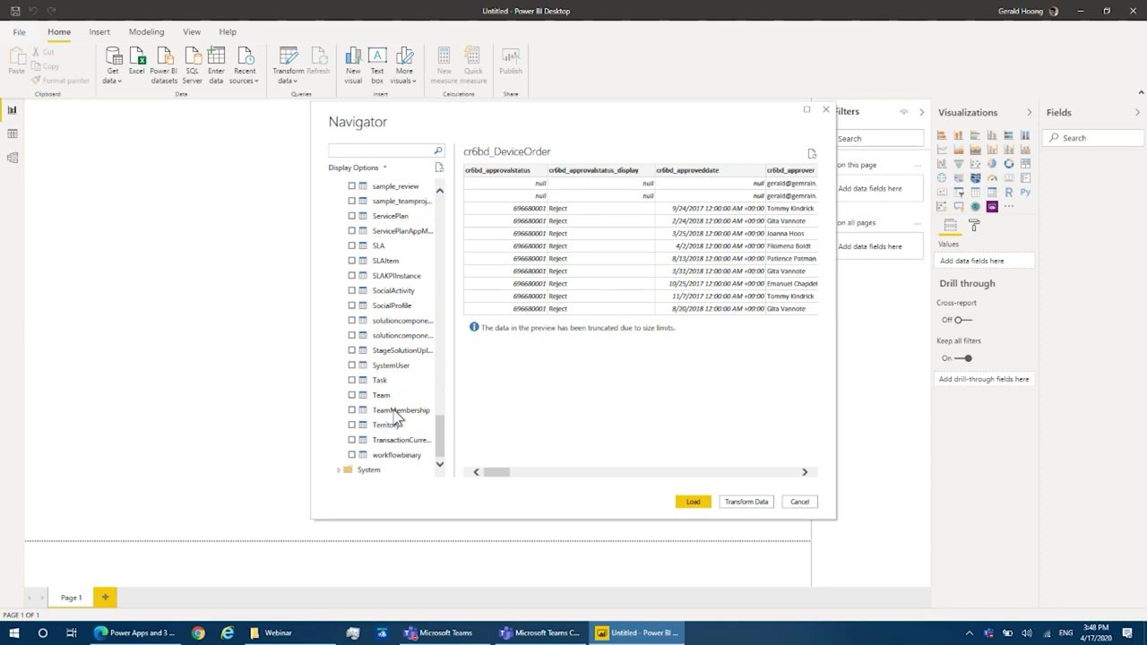
left_click(355, 367)
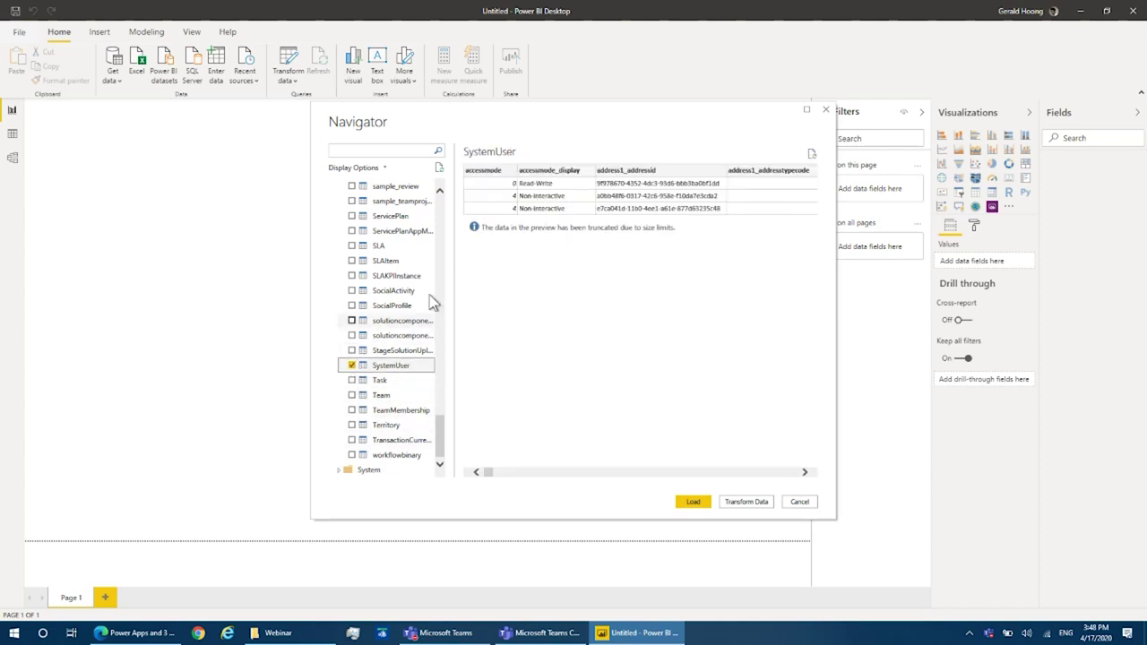
Step: Return to the cr6bd_DeviceOrder entity in the list and preview its data
scroll(394, 358, "up", 15)
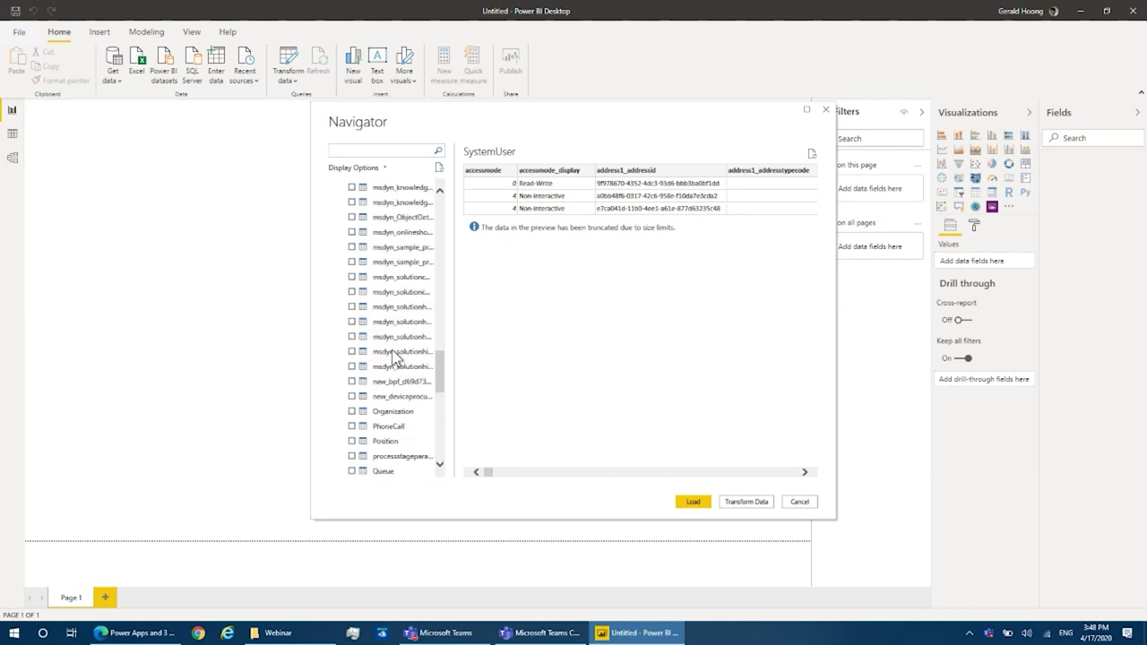
scroll(394, 358, "up", 15)
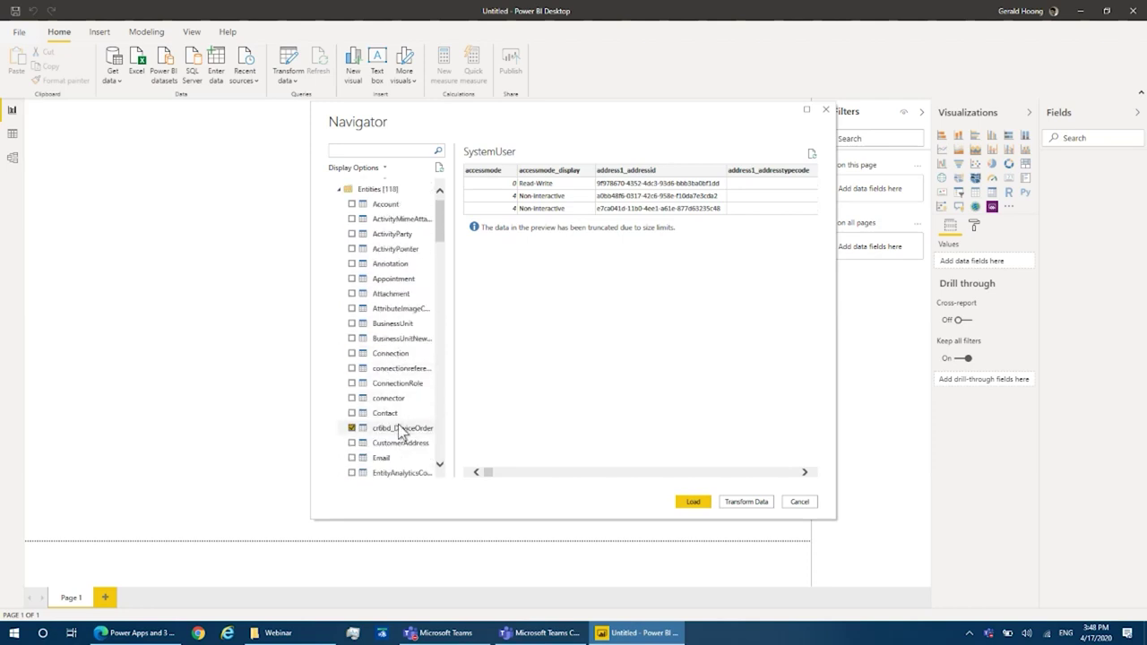
left_click(403, 428)
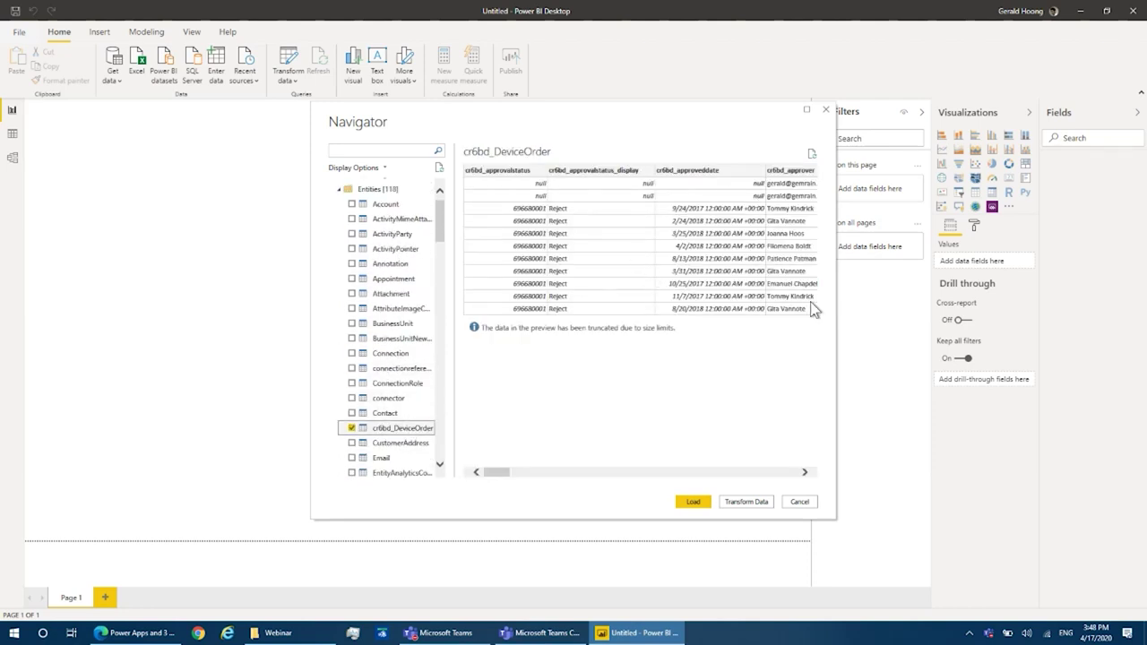
Step: Search the entities for "procure" and add new_deviceprocurementprocess to the import selection
scroll(410, 366, "down", 15)
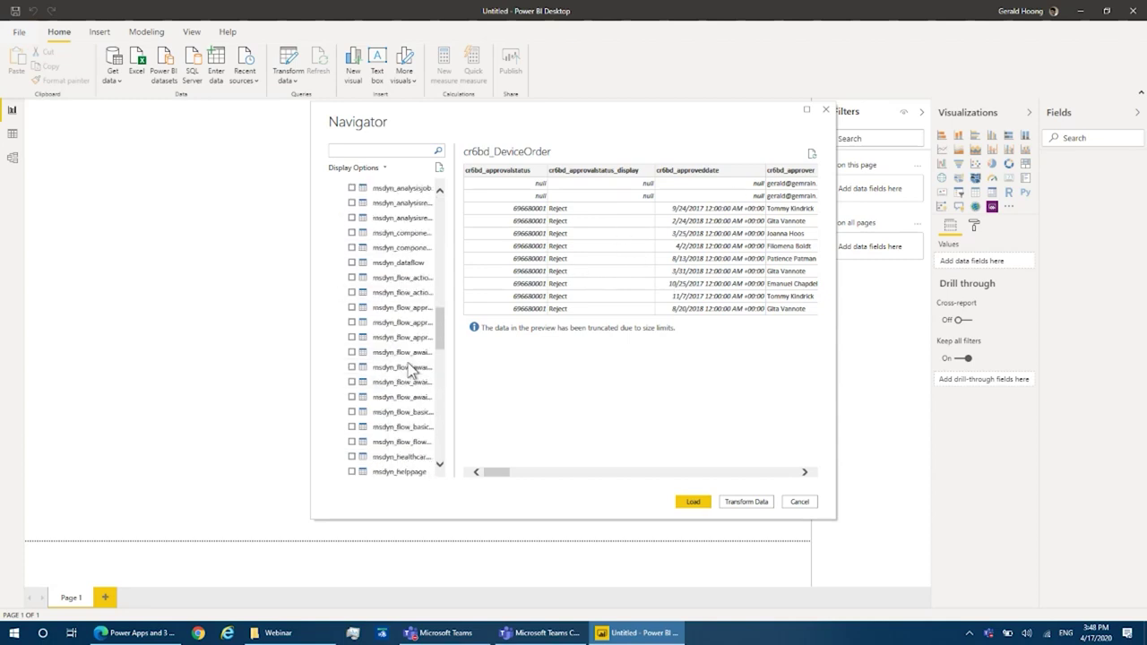
scroll(403, 385, "up", 15)
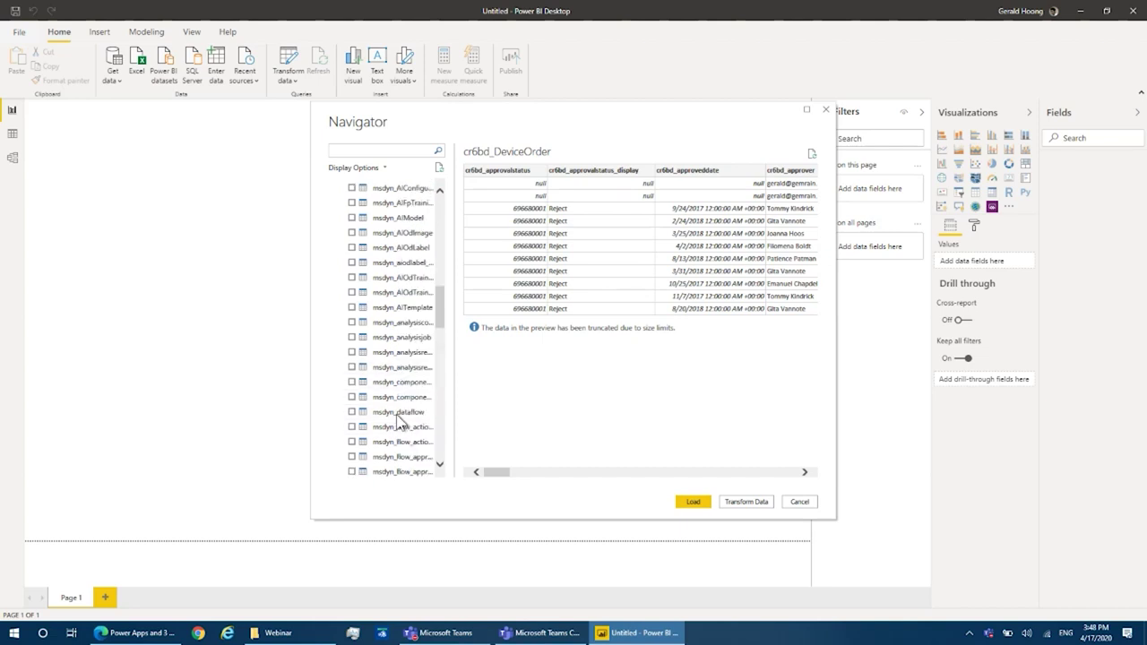
left_click(391, 151)
type("procure")
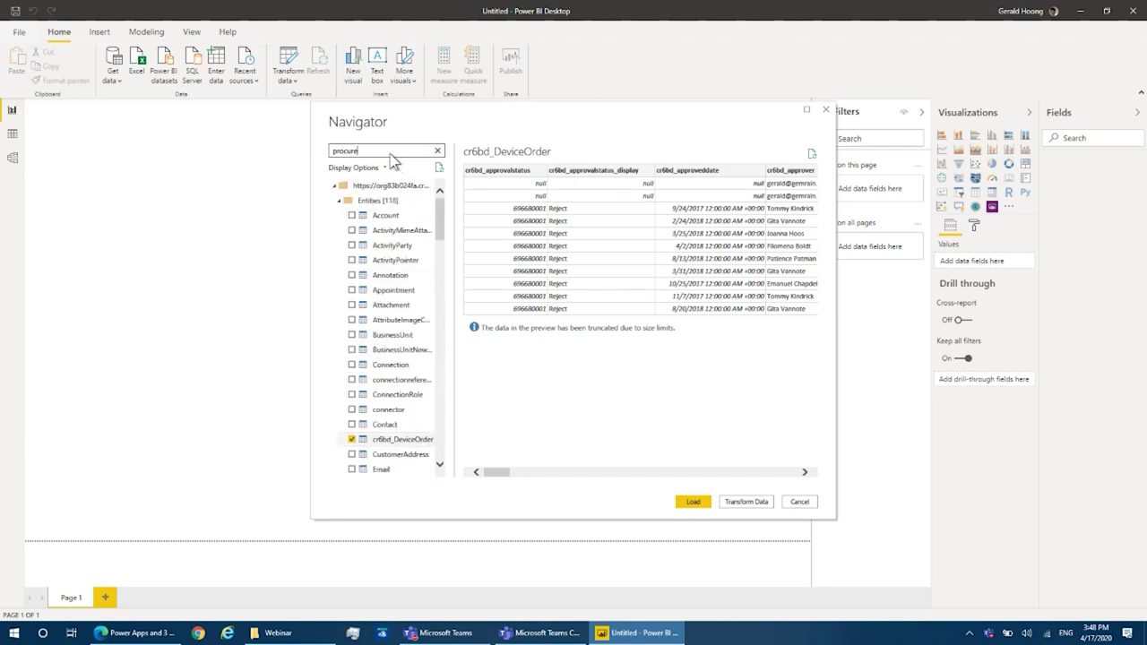
left_click(352, 218)
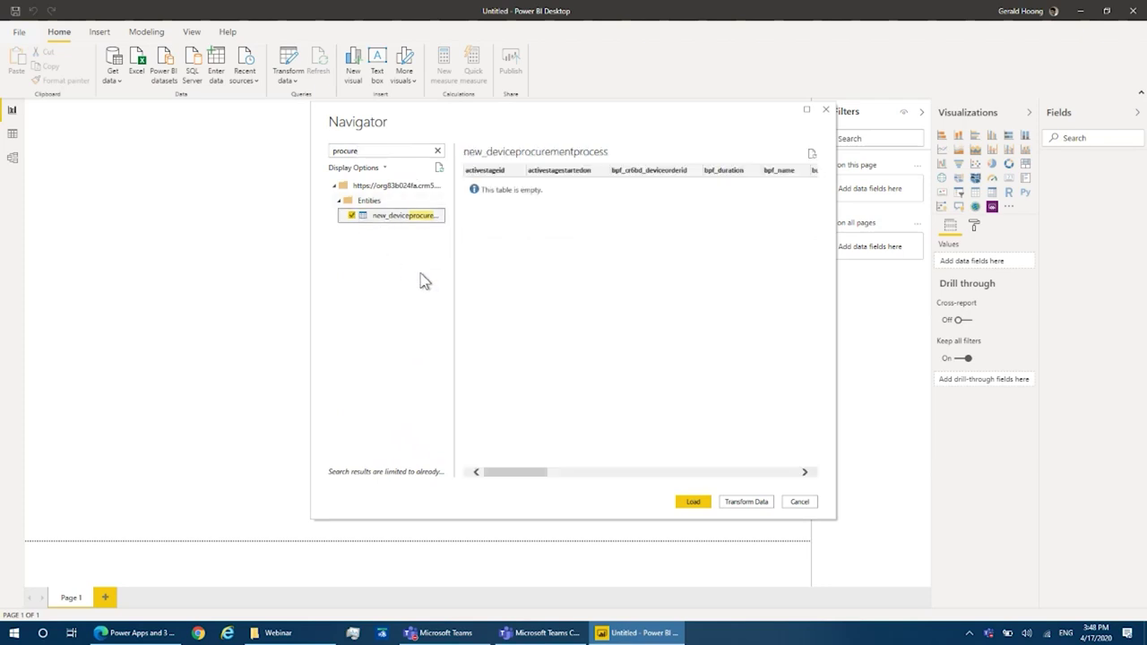
Step: Bring the selected entities into Power Query Editor for transformation and display the cr6bd_DeviceOrder query
left_click(763, 507)
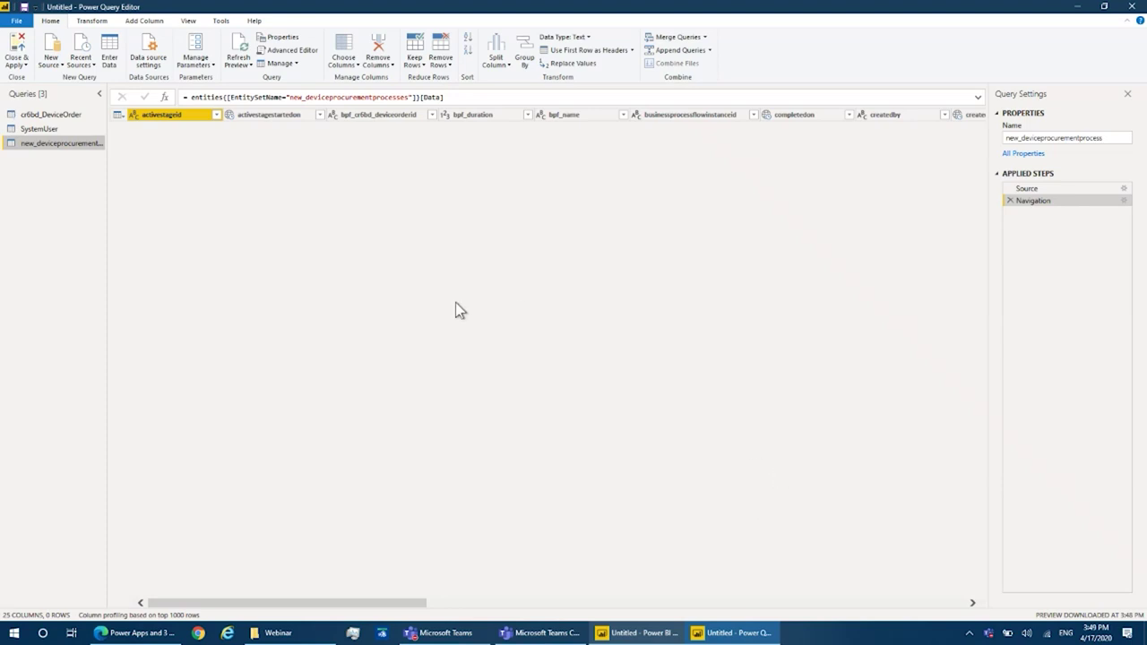
left_click(61, 115)
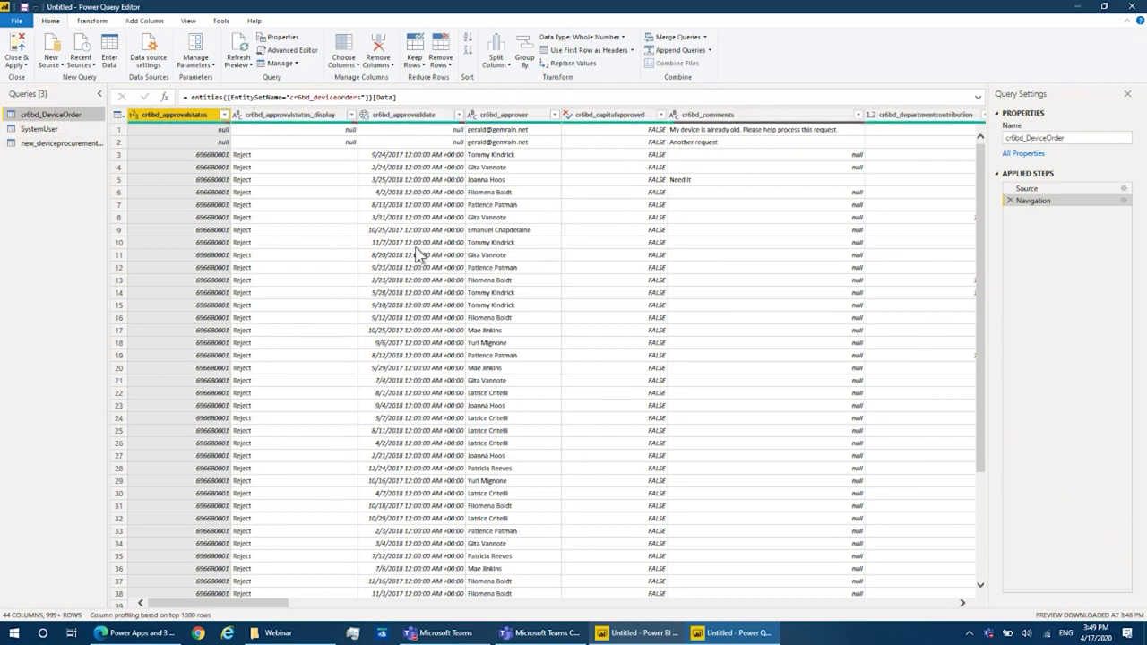
Step: Close the query editor and the untitled report without applying or saving, and open Device Order Report.pbix from the Webinar folder
left_click(1133, 9)
left_click(630, 334)
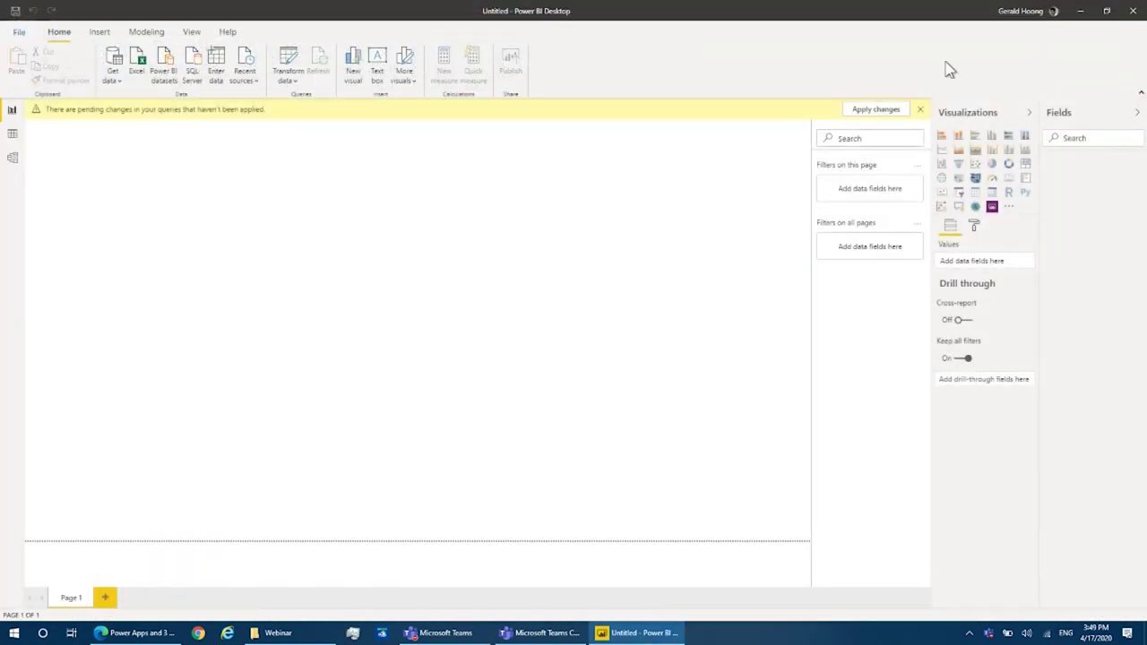
left_click(1133, 9)
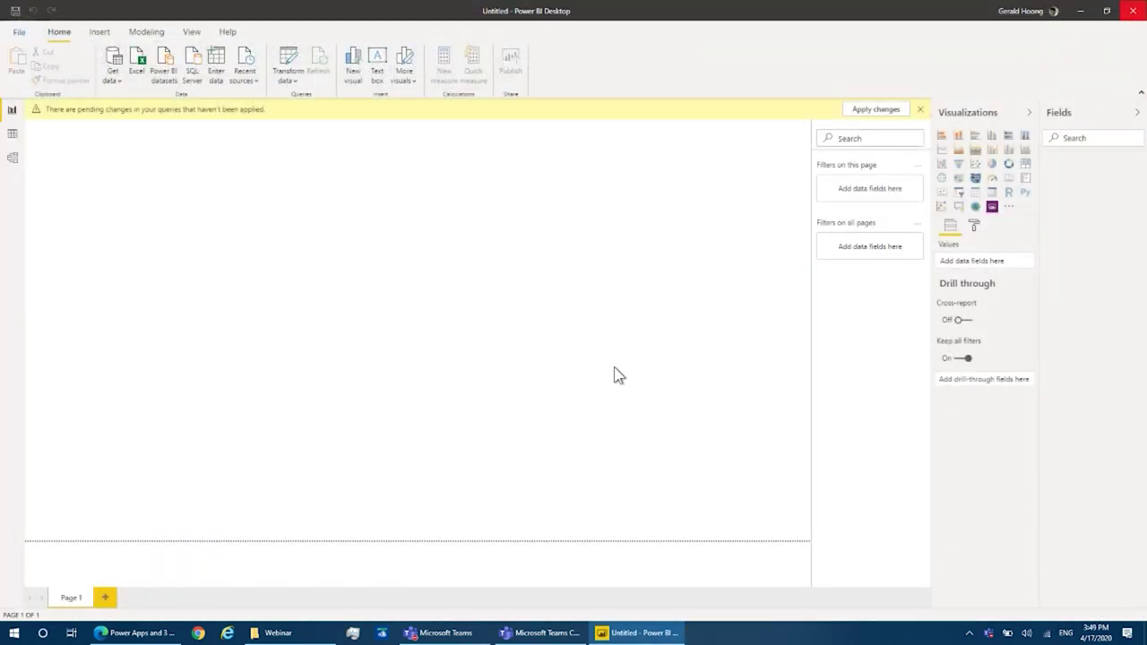
left_click(627, 334)
left_click(350, 630)
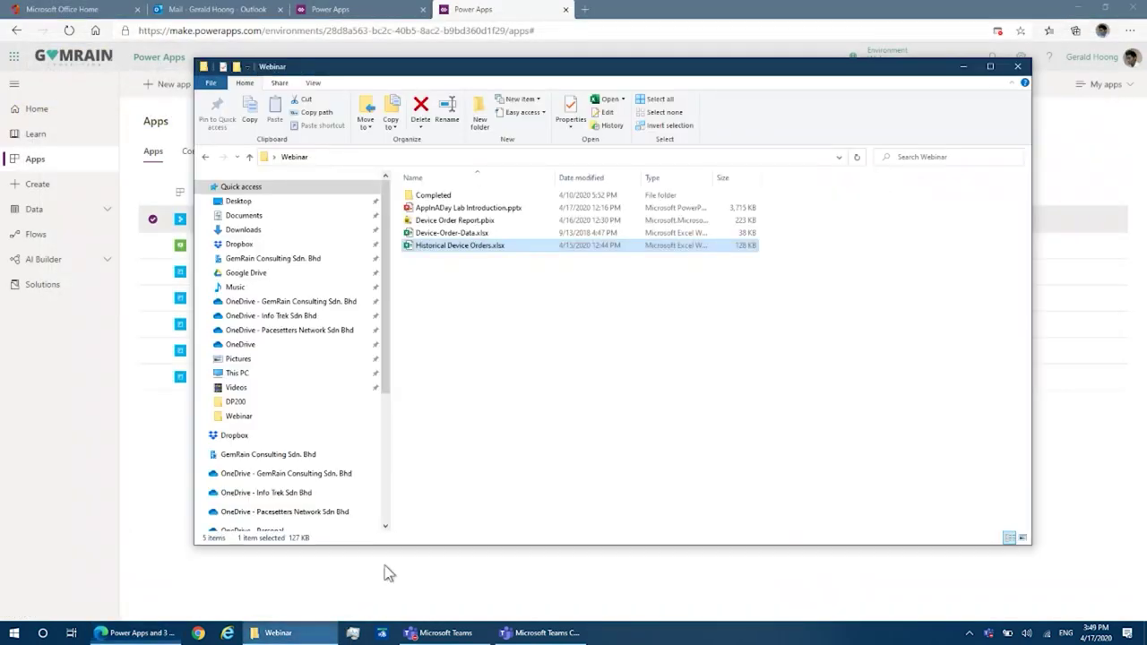
double_click(467, 221)
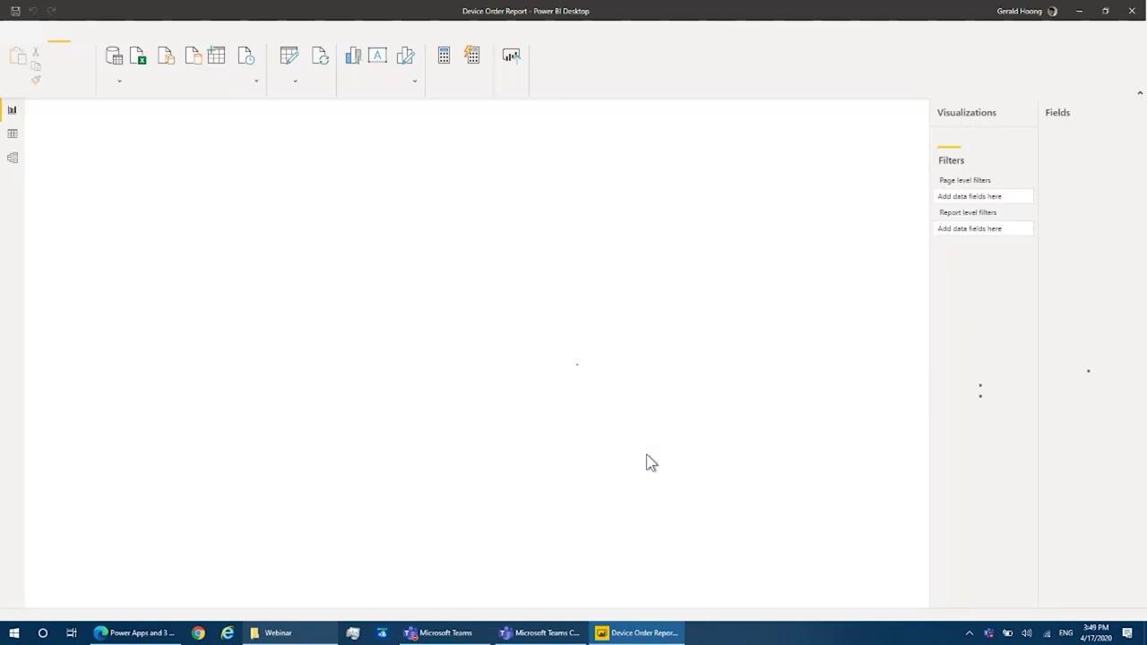
Step: Show the report's Device Order table data and open the report's queries in Power Query Editor
left_click(11, 136)
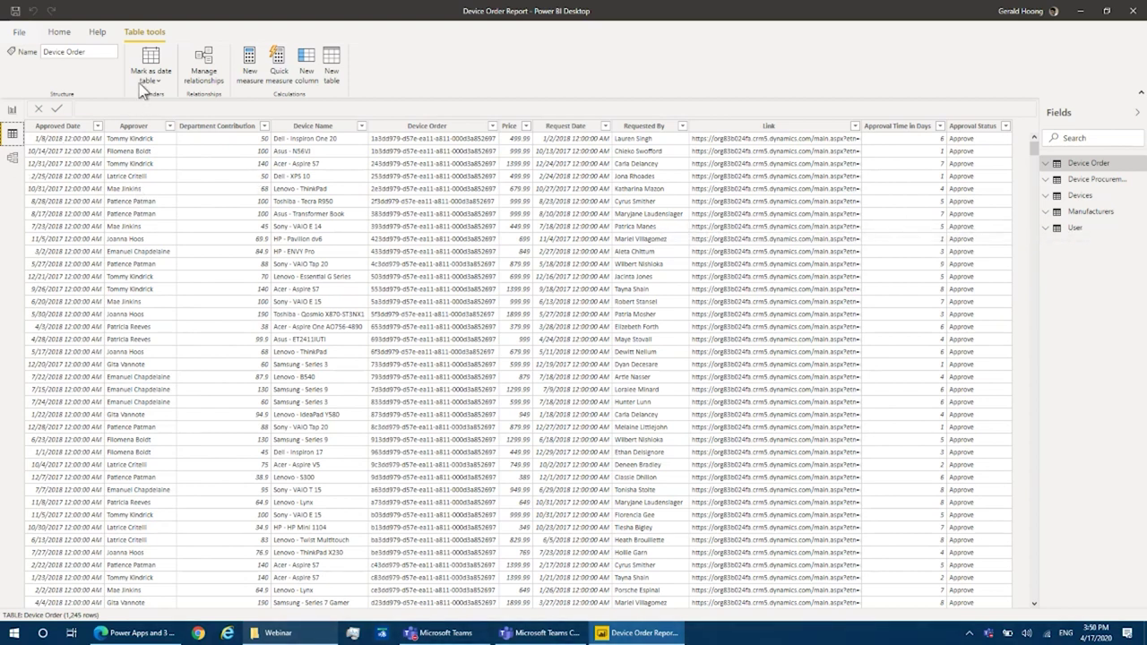
left_click(54, 34)
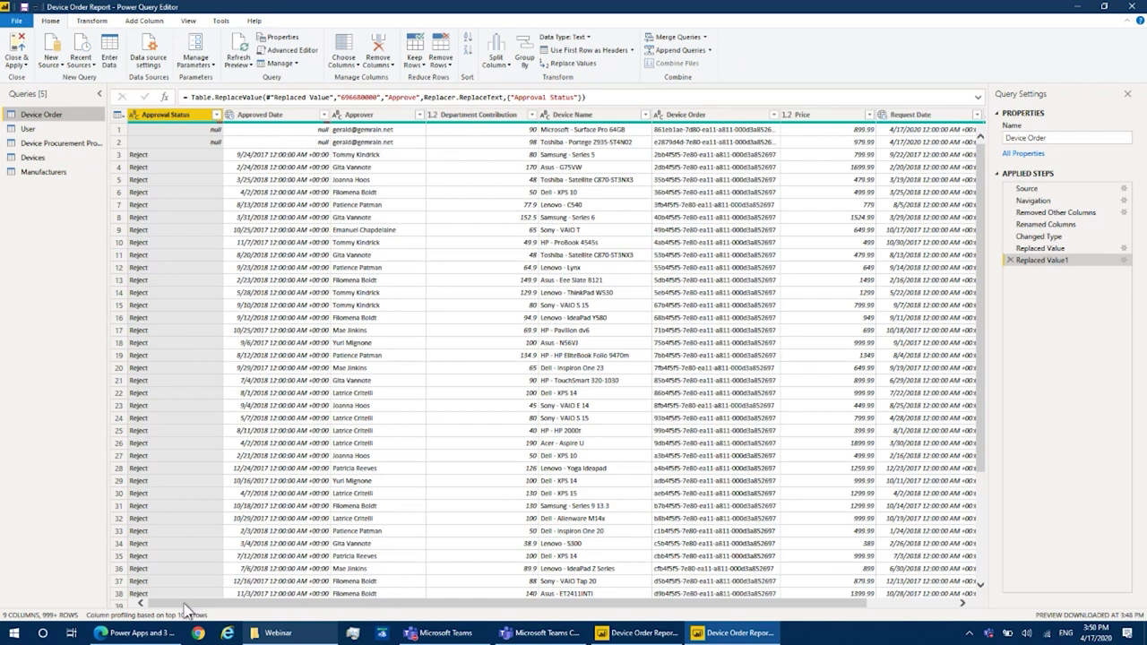
left_click(135, 632)
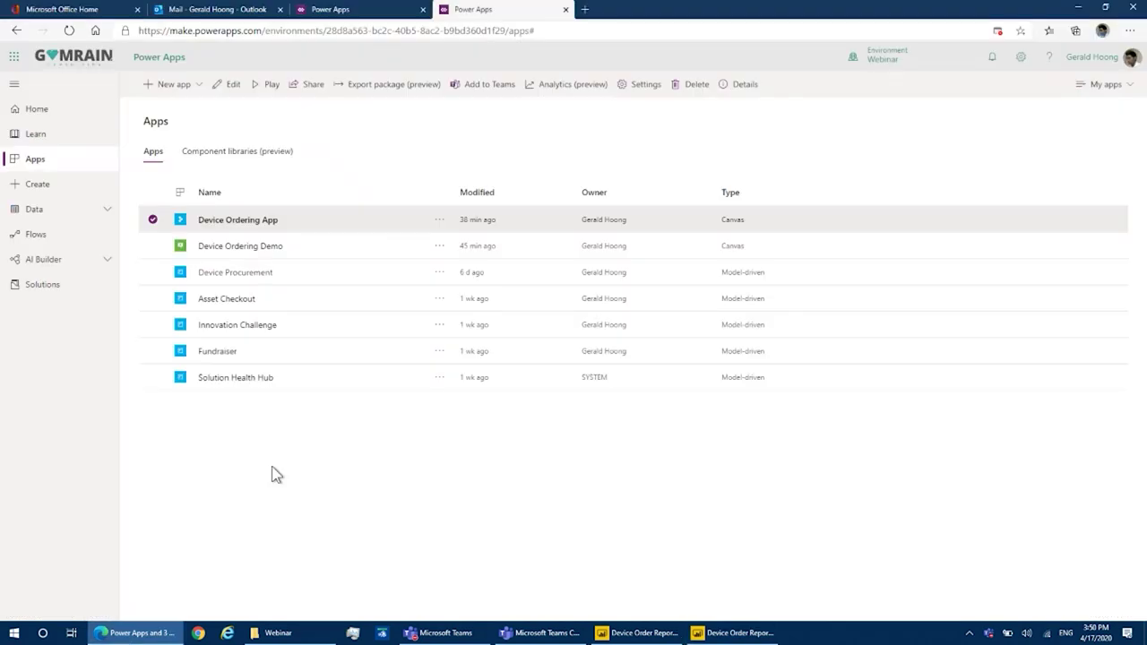
left_click(175, 11)
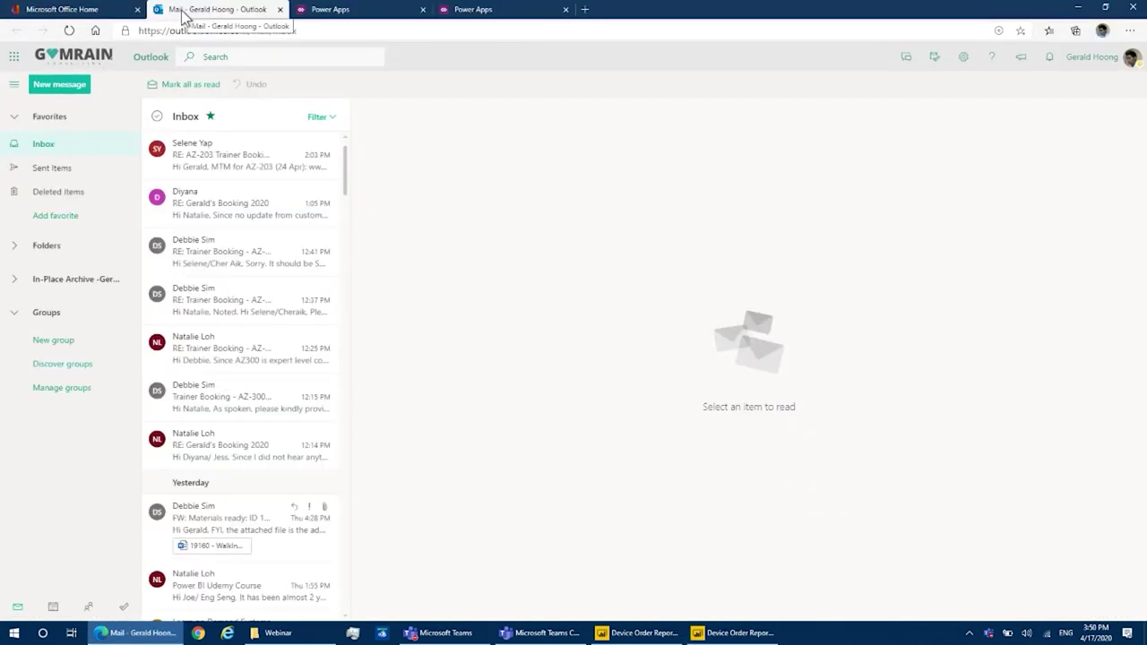
left_click(473, 11)
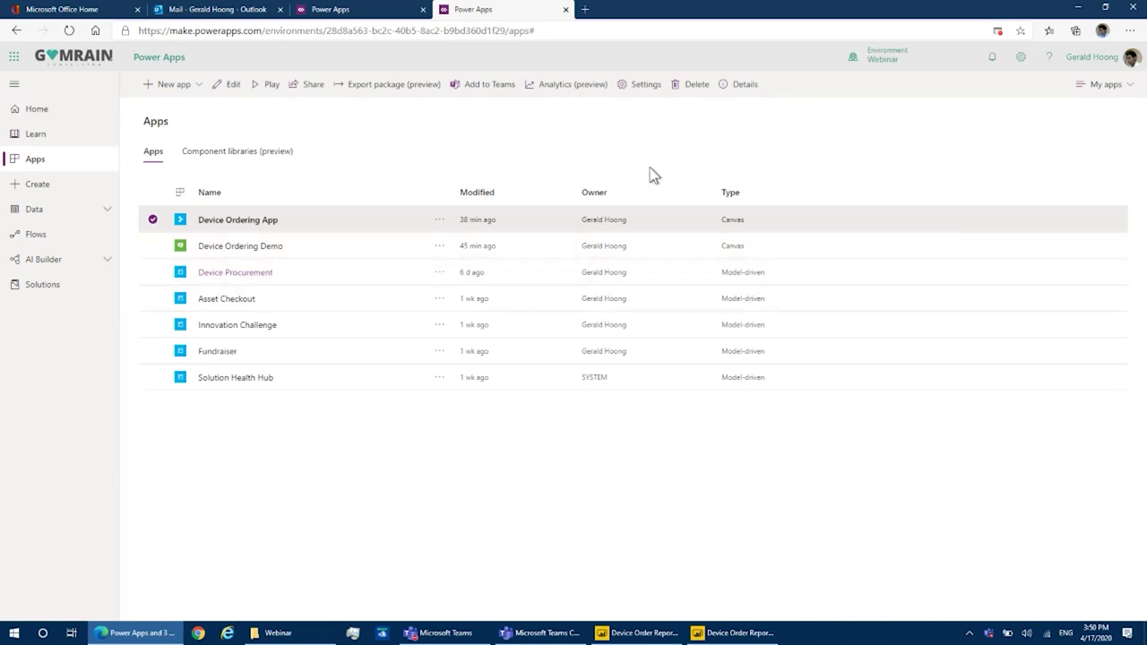
left_click(737, 631)
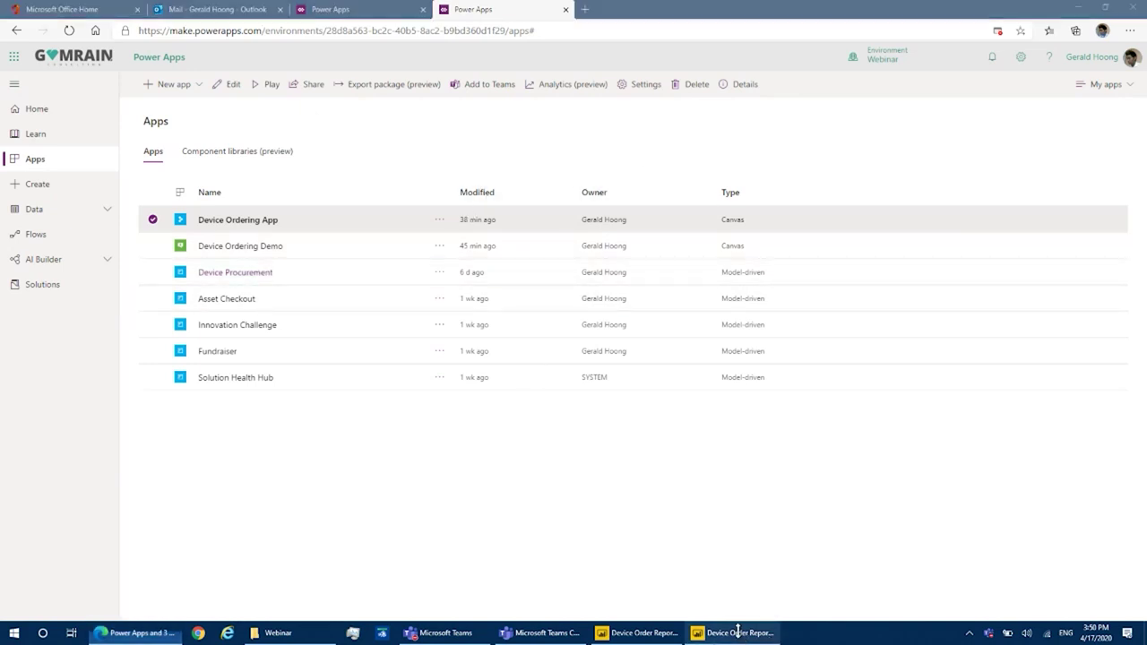
left_click(732, 633)
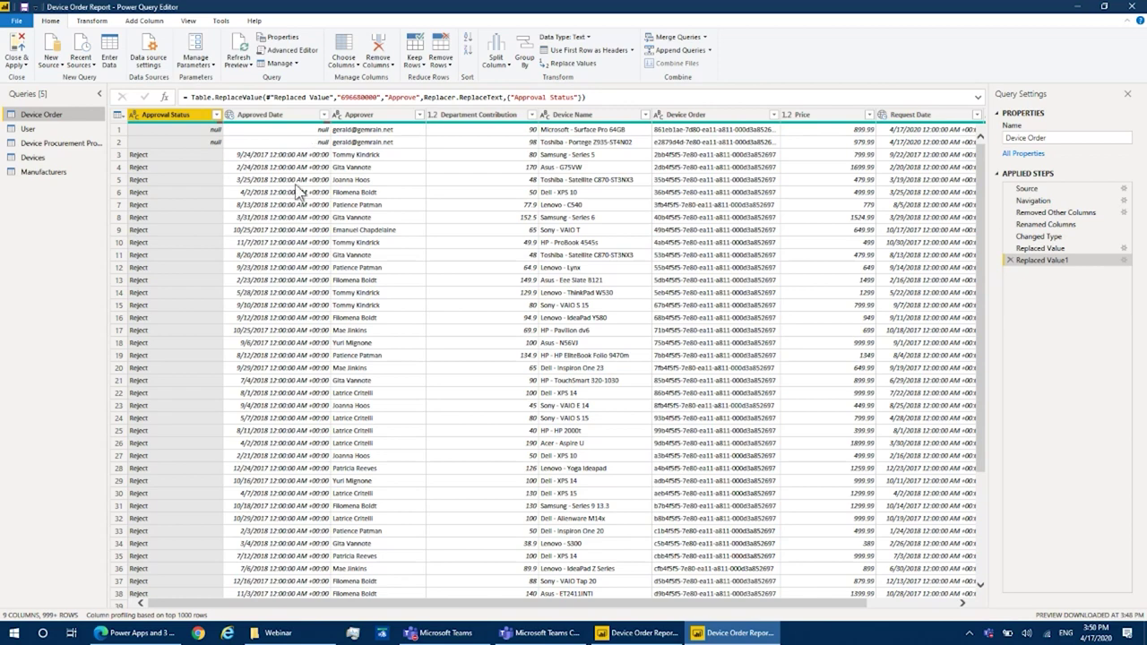
Step: Replace null values with Approved in the Device Order query's Approval Status column
scroll(258, 279, "down", 20)
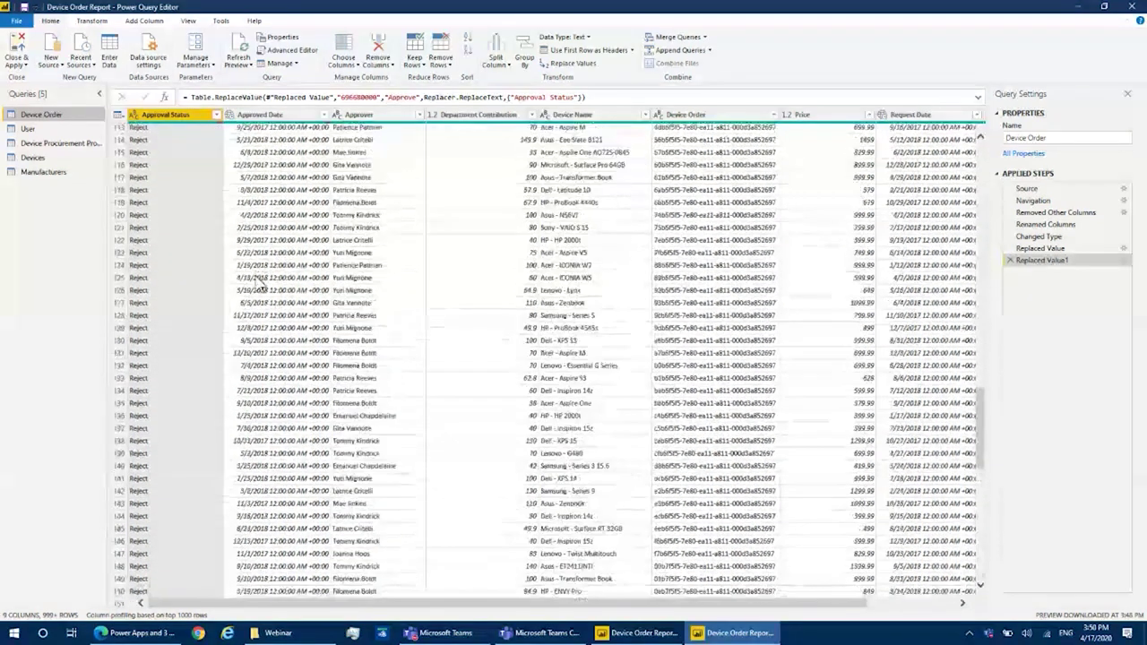
scroll(258, 283, "up", 20)
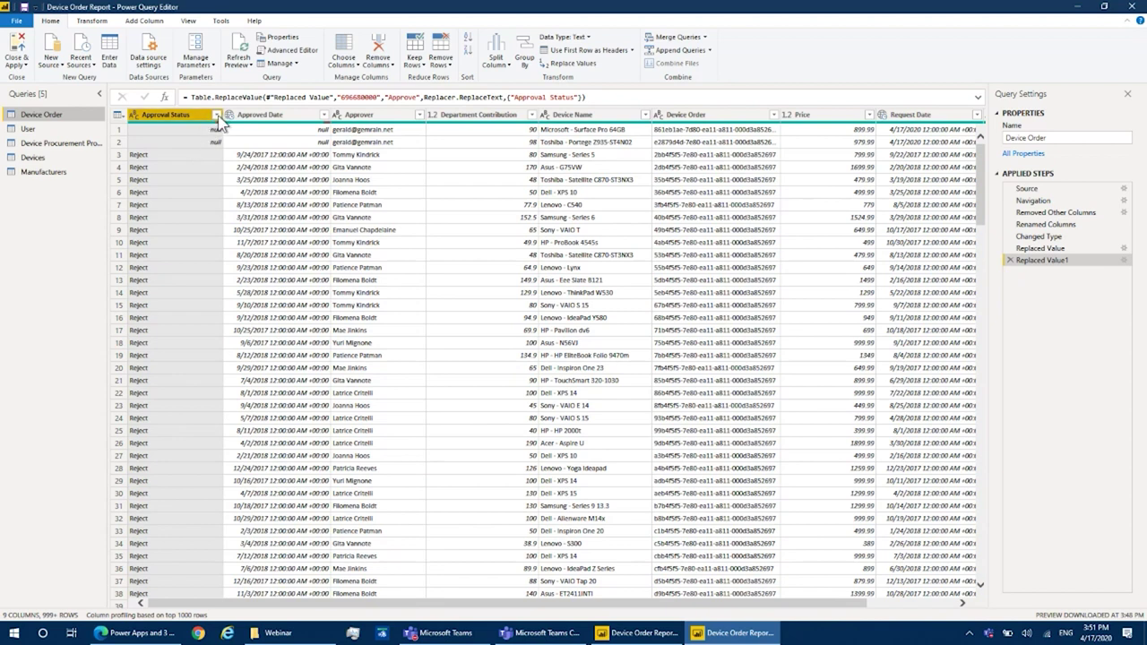
right_click(209, 131)
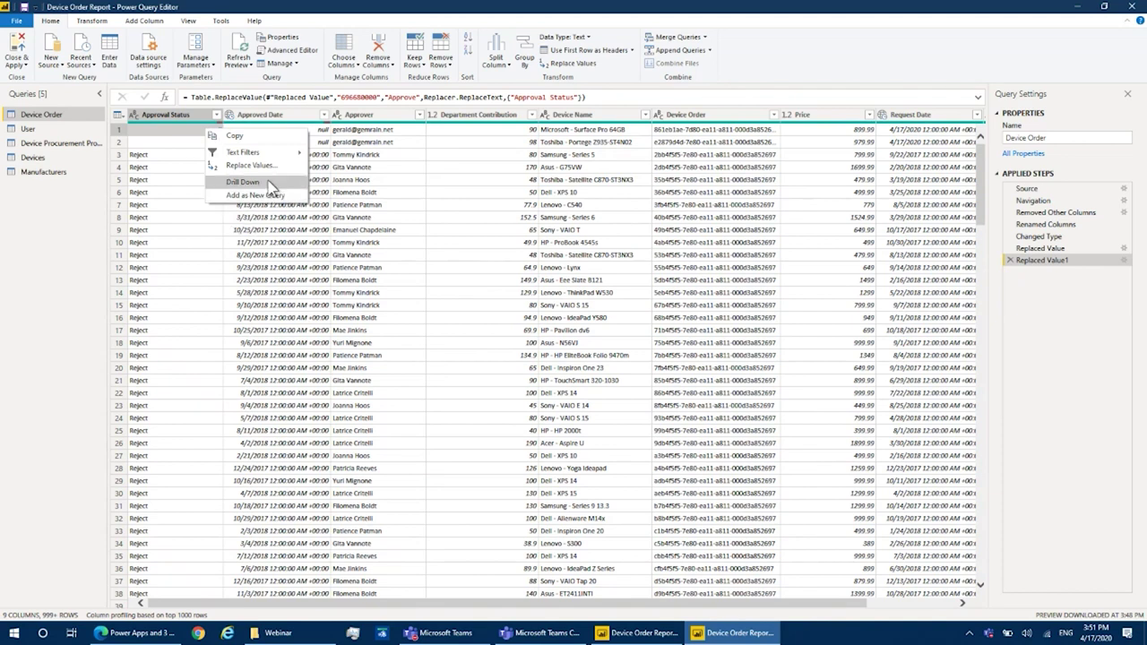
left_click(275, 169)
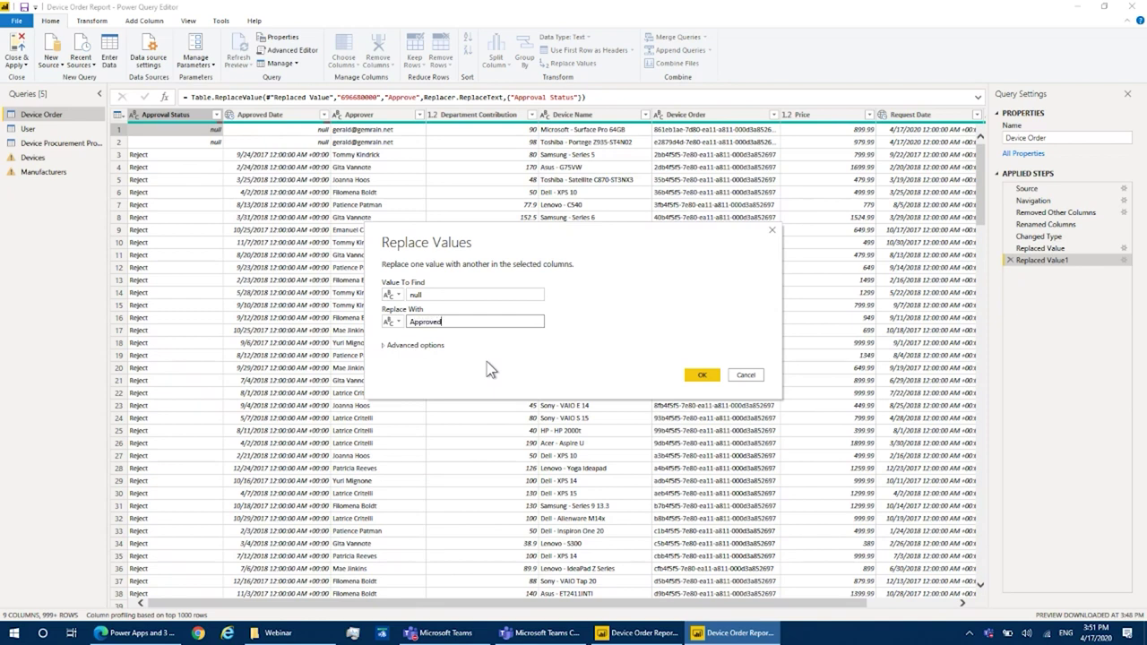
left_click(700, 376)
Step: Review the Approval Status rows, reopen the settings of the latest value replacement step, and accept them
scroll(171, 294, "down", 20)
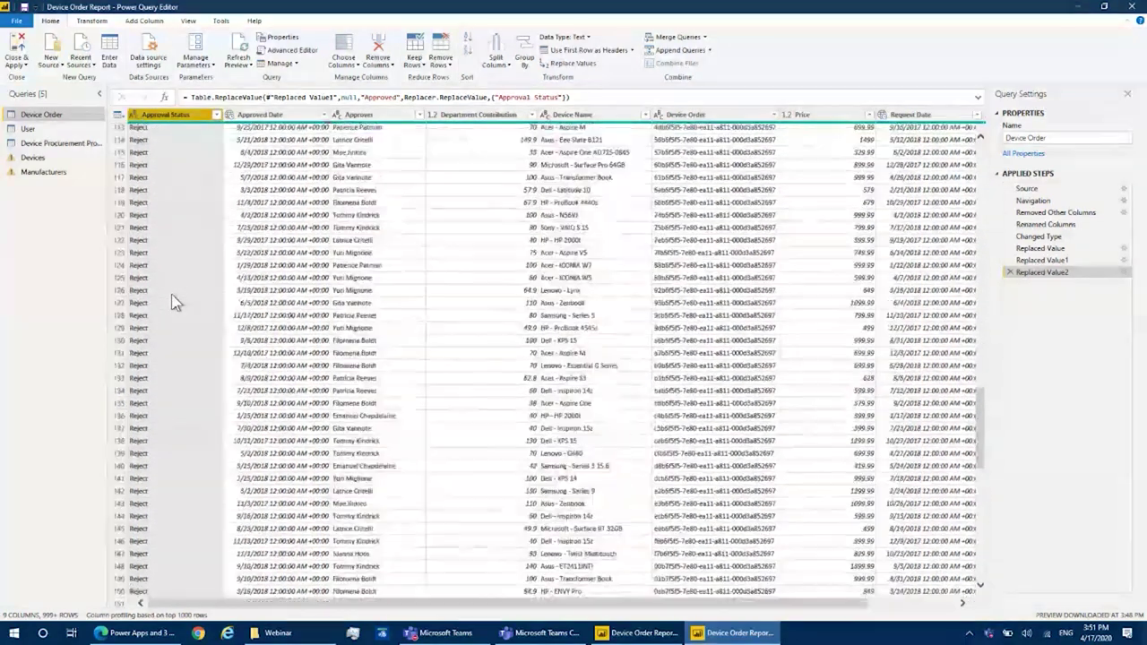
scroll(173, 297, "down", 20)
scroll(181, 304, "down", 20)
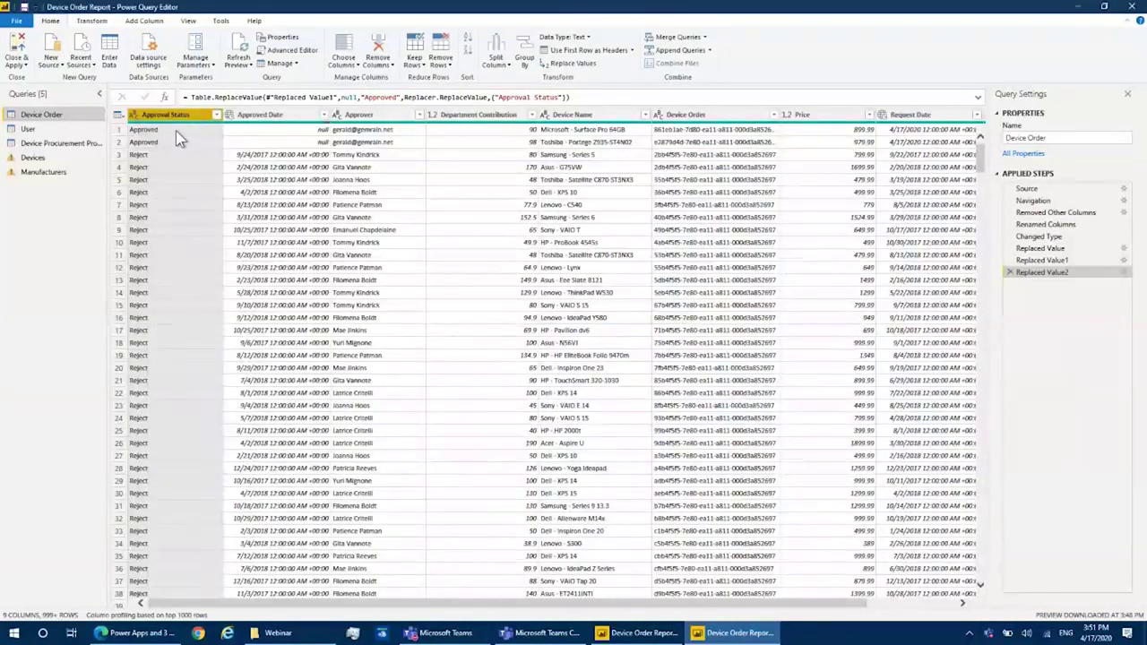
left_click(1124, 274)
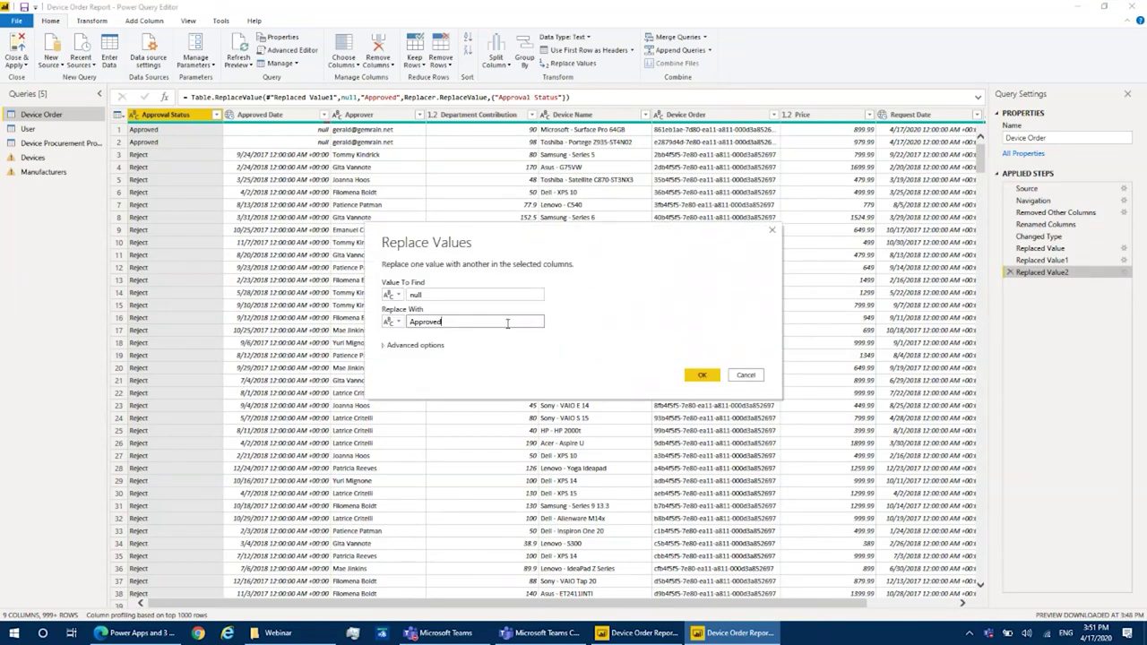
left_click(702, 376)
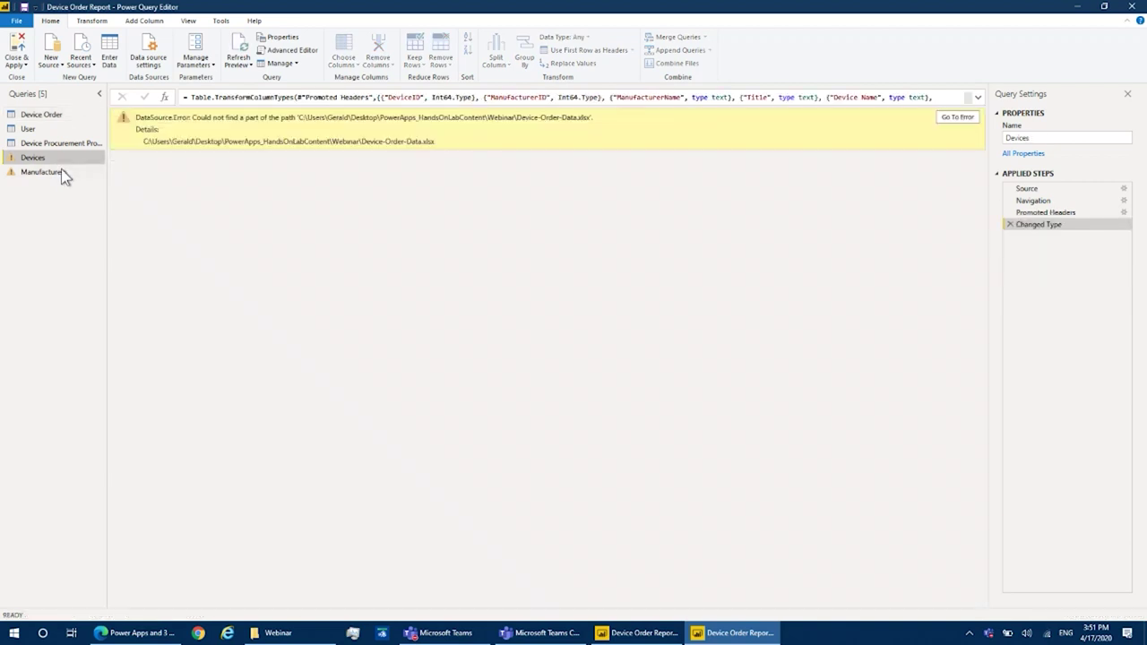
Step: Check the data source errors of the Devices and Manufacturers queries
left_click(61, 171)
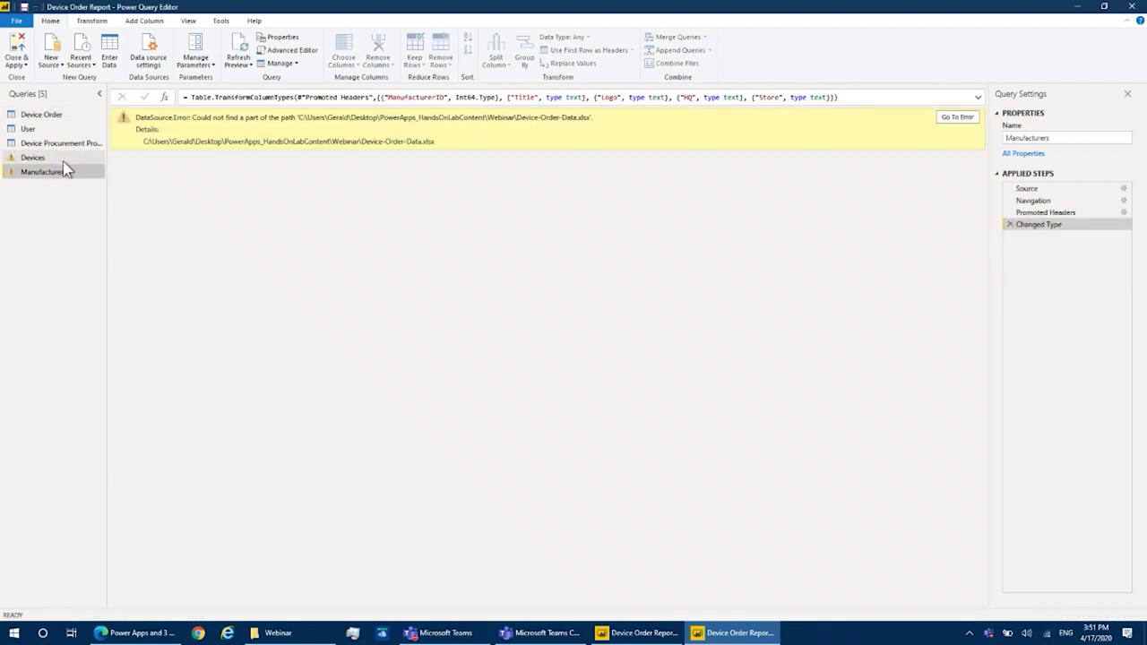
left_click(64, 163)
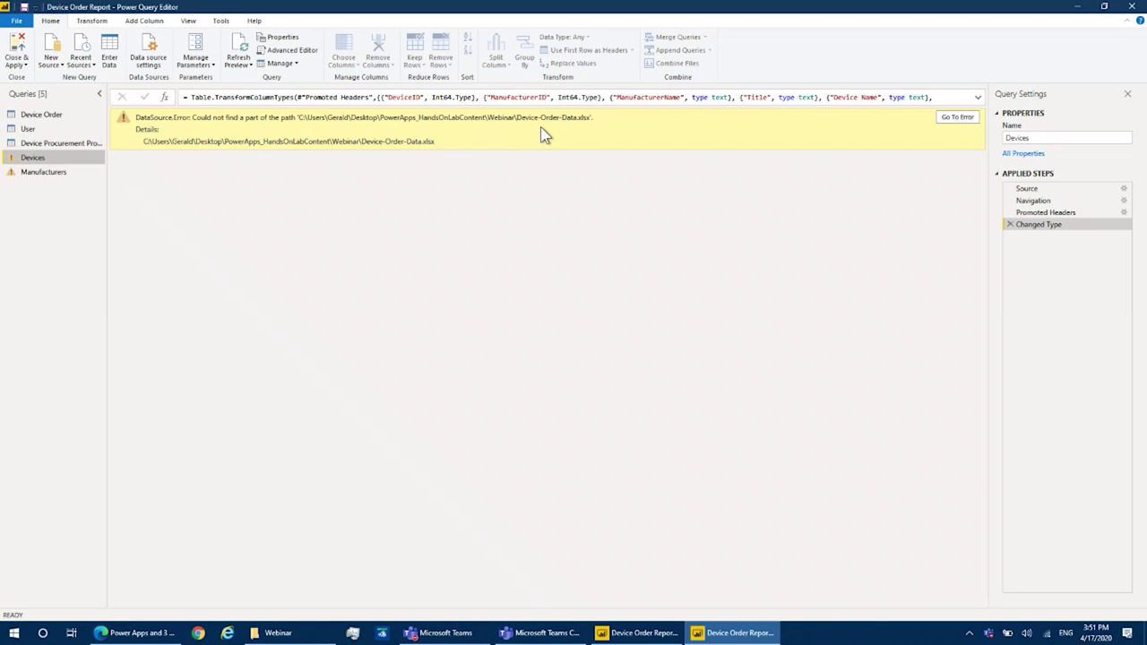
left_click(77, 173)
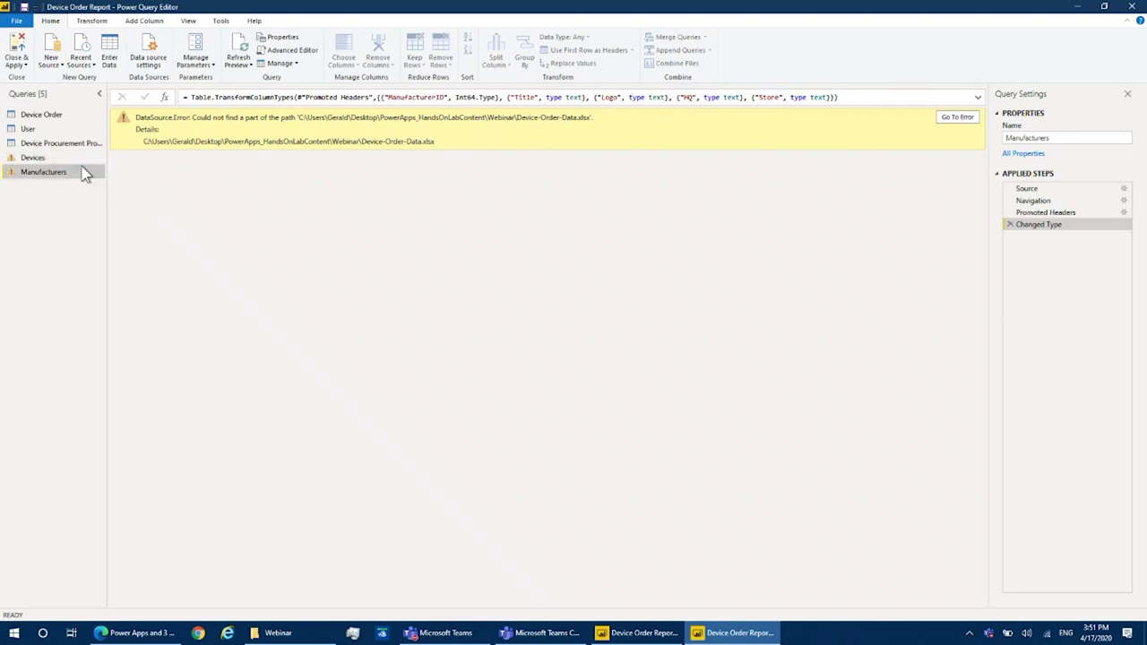
Step: Repoint the Devices query's Excel source to Device-Order-Data.xlsx in the desktop's Webinar folder and return to its Changed Type step
left_click(78, 158)
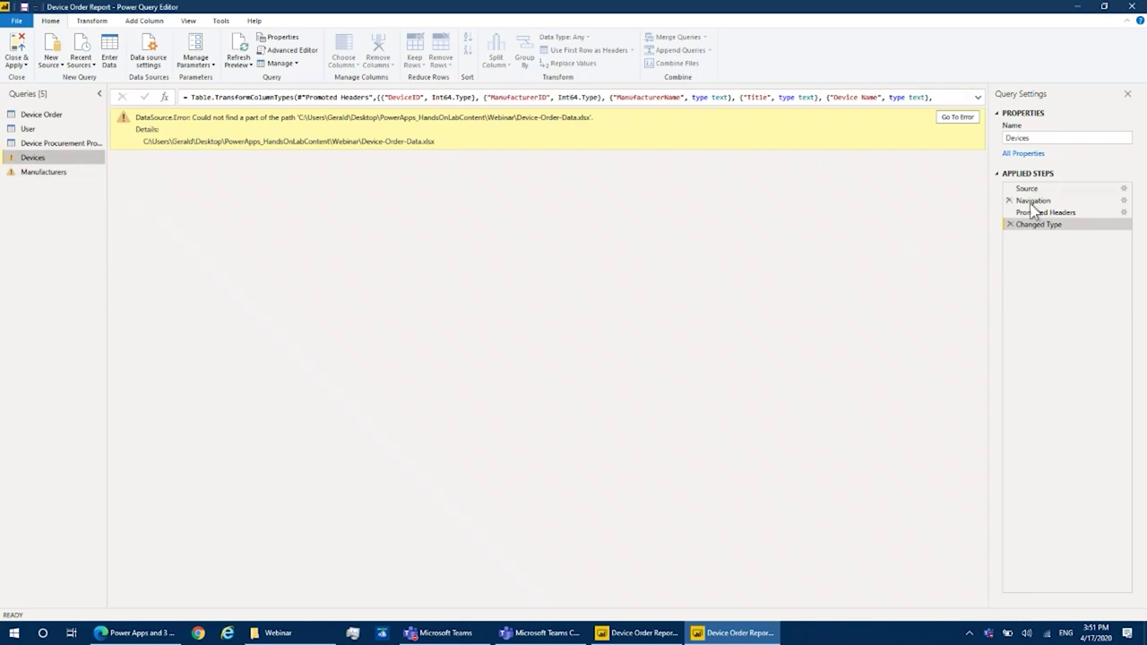
left_click(1124, 189)
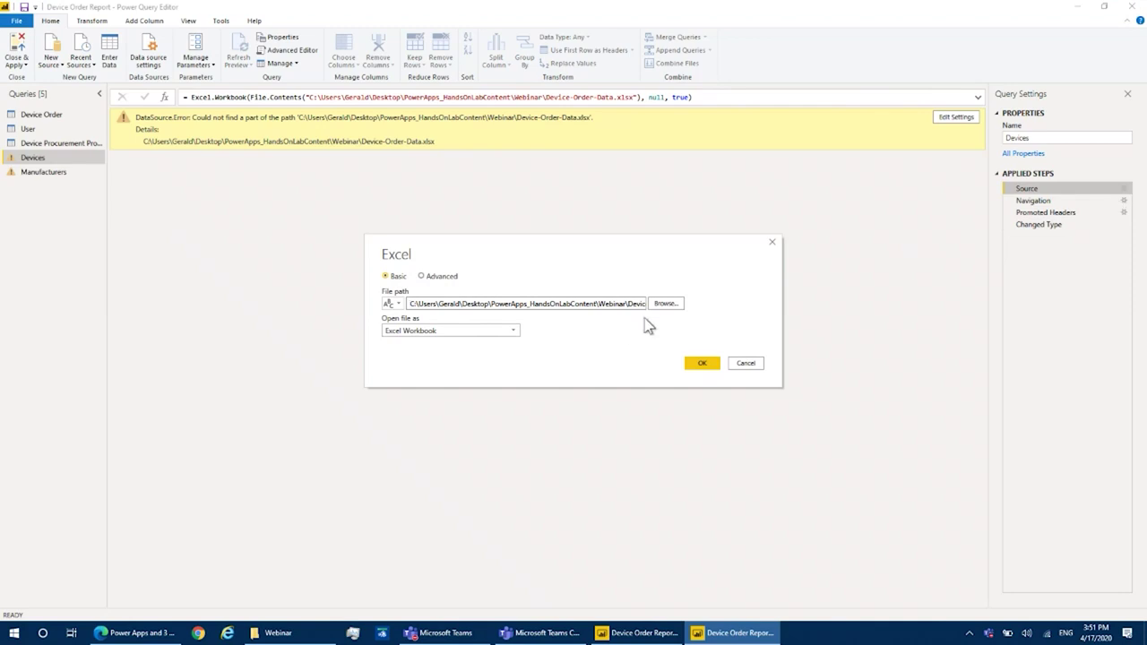
left_click(677, 306)
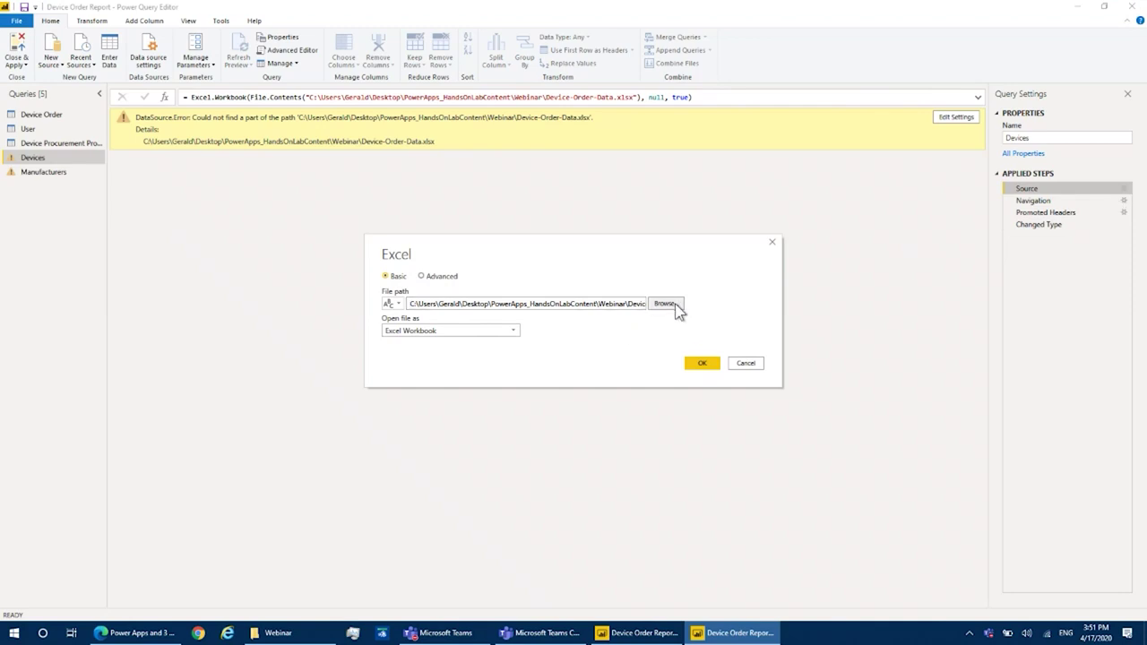
scroll(446, 392, "up", 2)
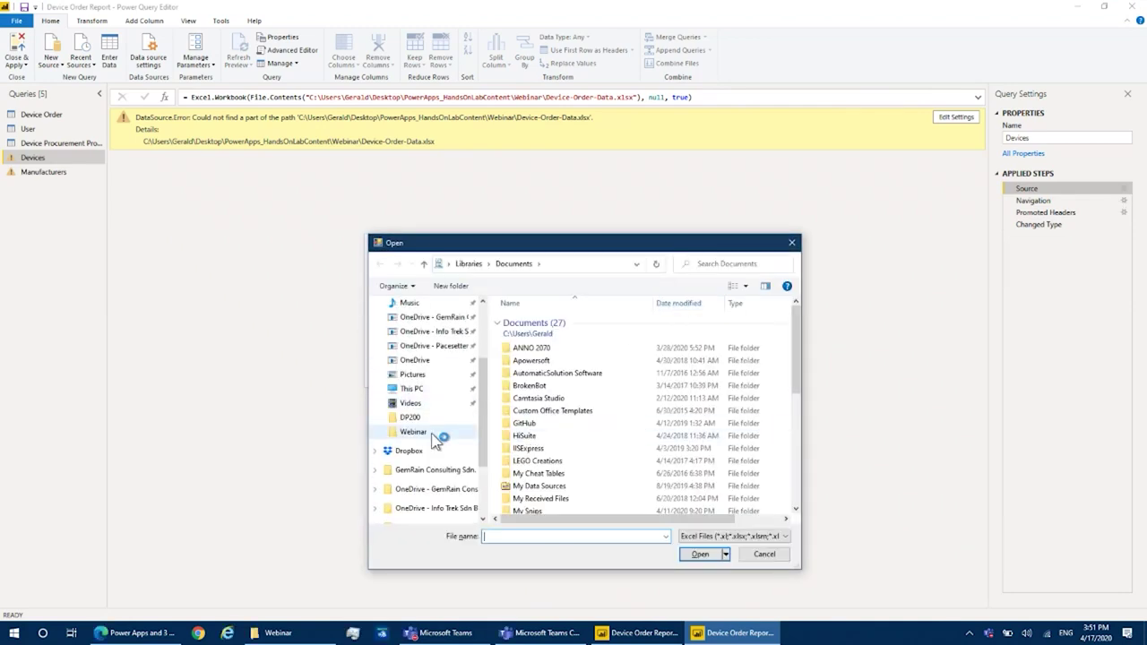
left_click(438, 434)
left_click(589, 336)
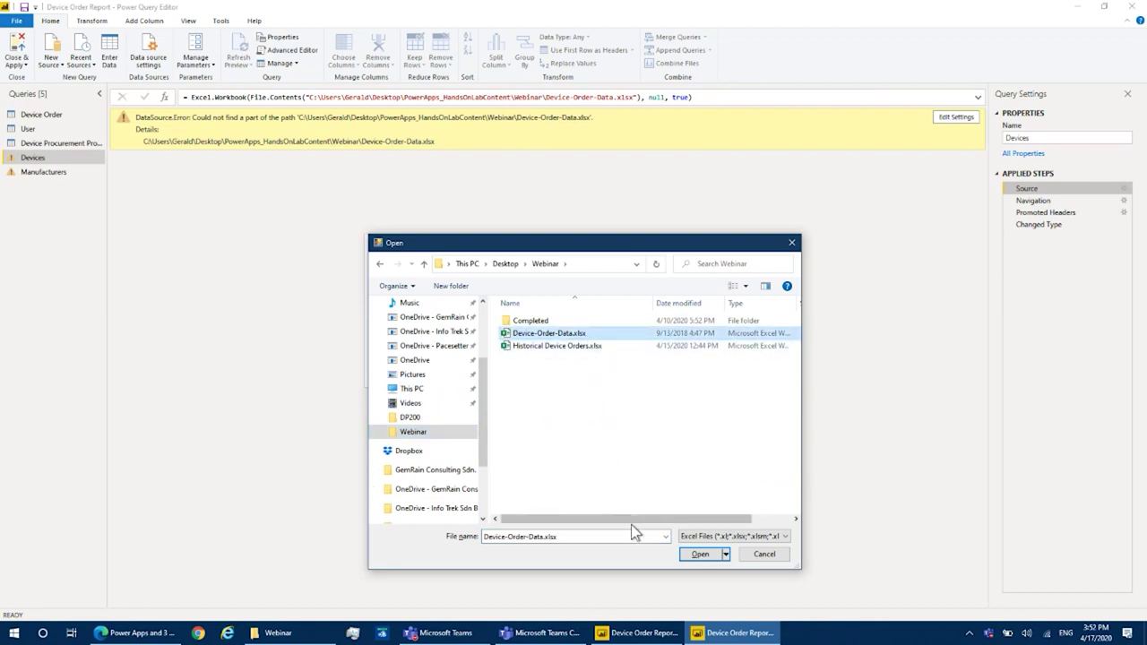
left_click(701, 555)
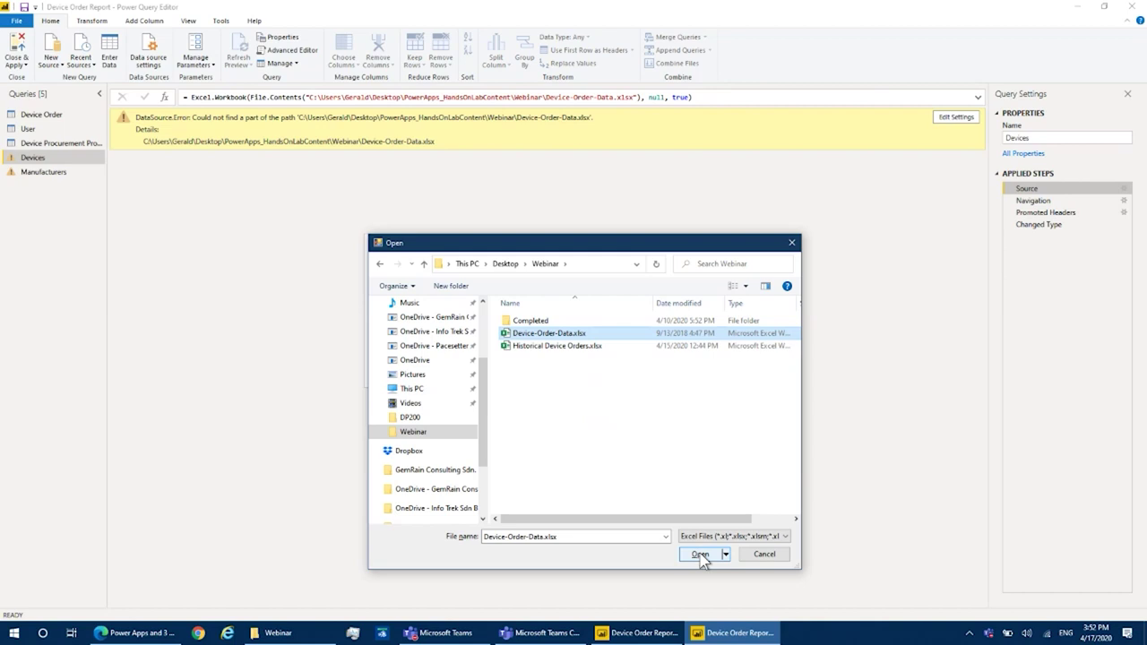
left_click(707, 555)
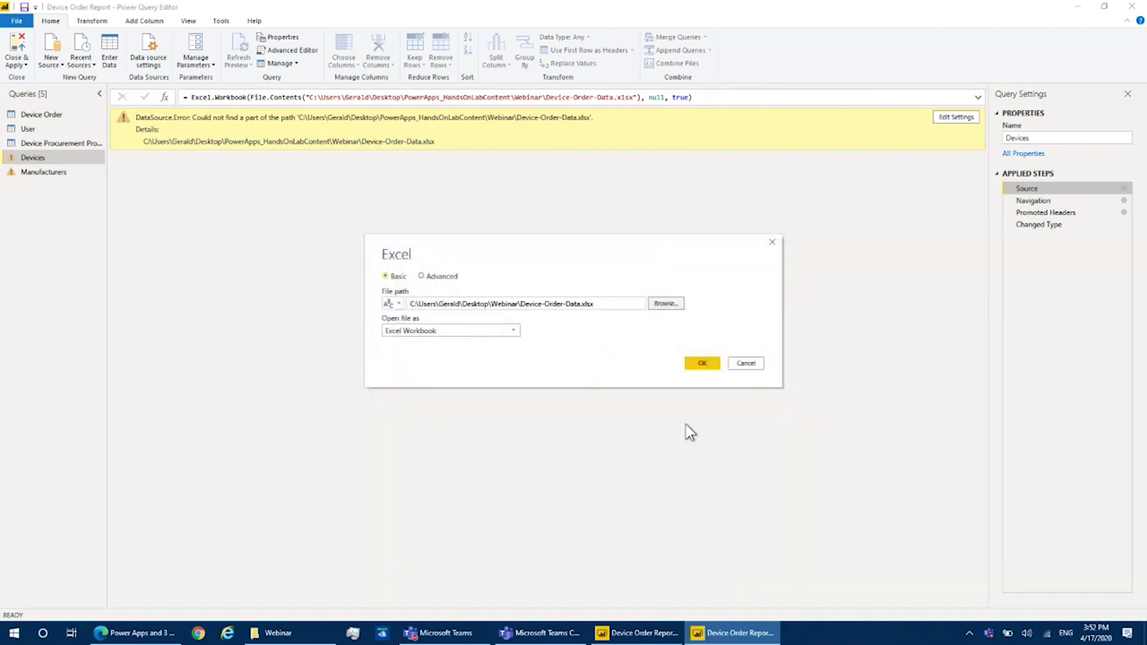
left_click(701, 364)
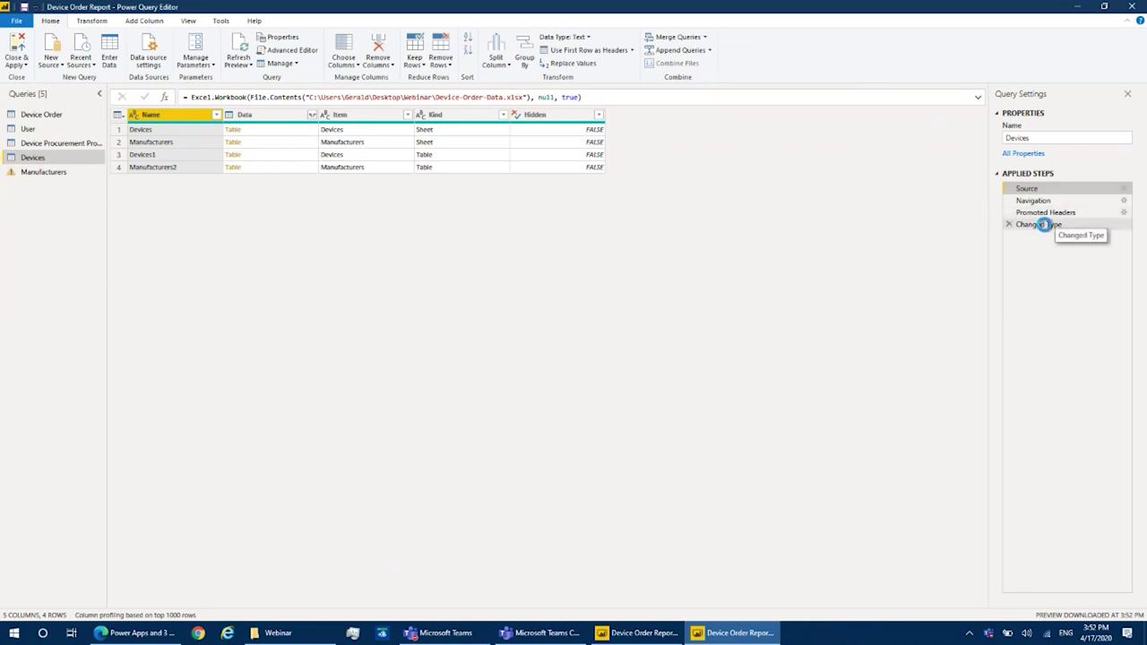
left_click(1042, 224)
Step: Repoint the Manufacturers query's source to the Webinar folder's Device-Order-Data.xlsx and return to its Changed Type step
left_click(44, 173)
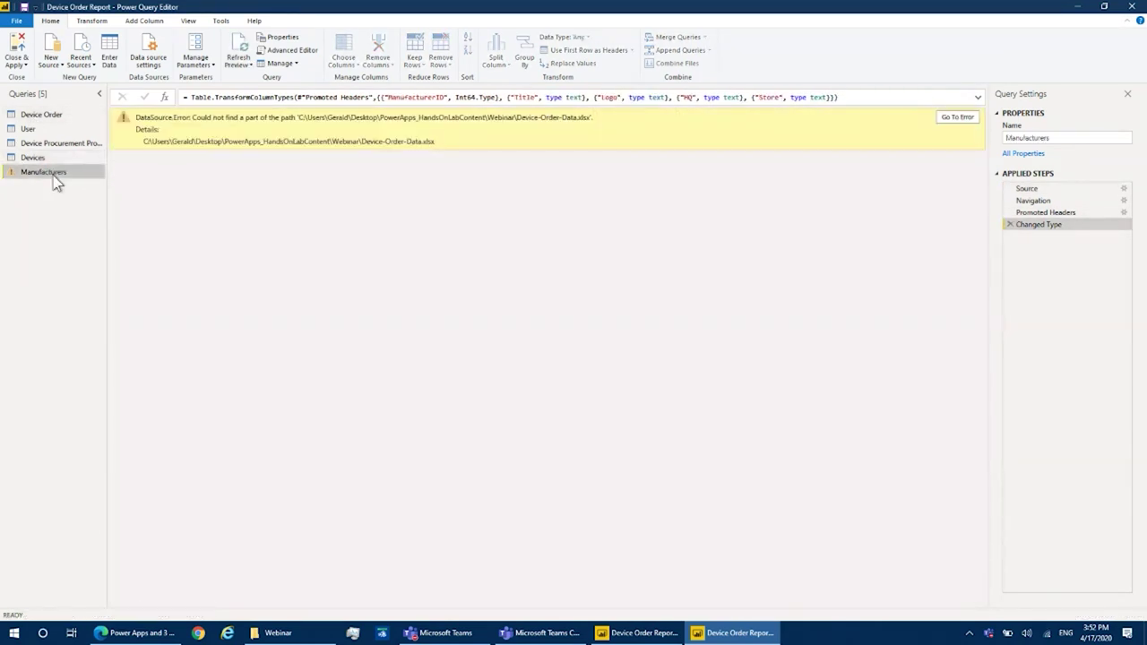
left_click(1075, 189)
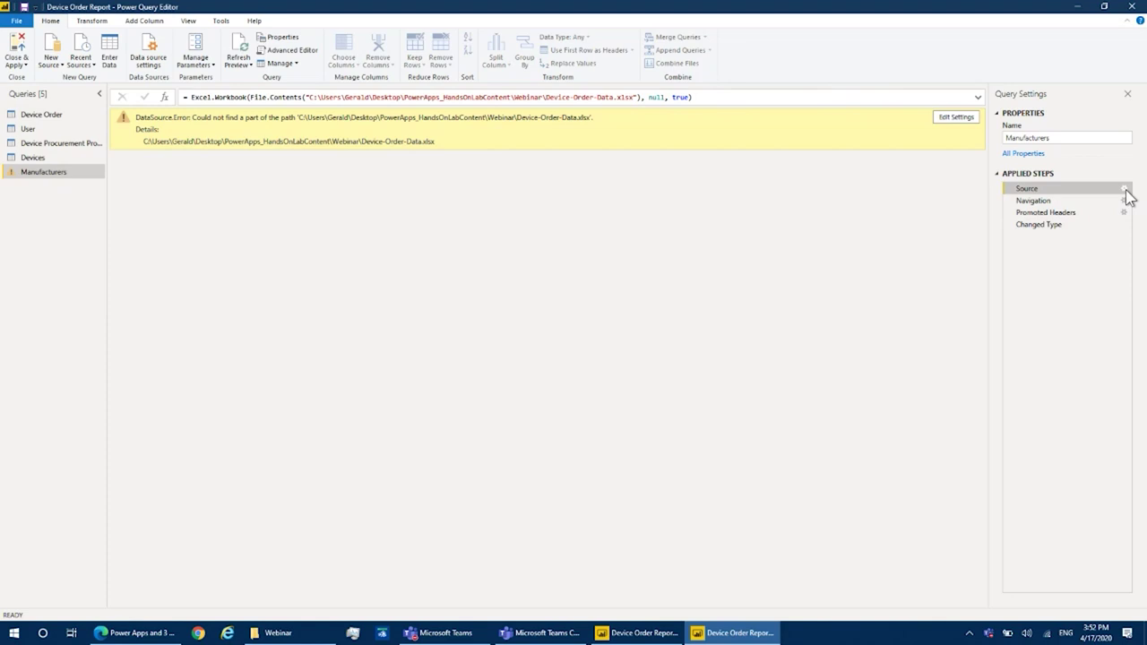
left_click(1125, 190)
left_click(668, 304)
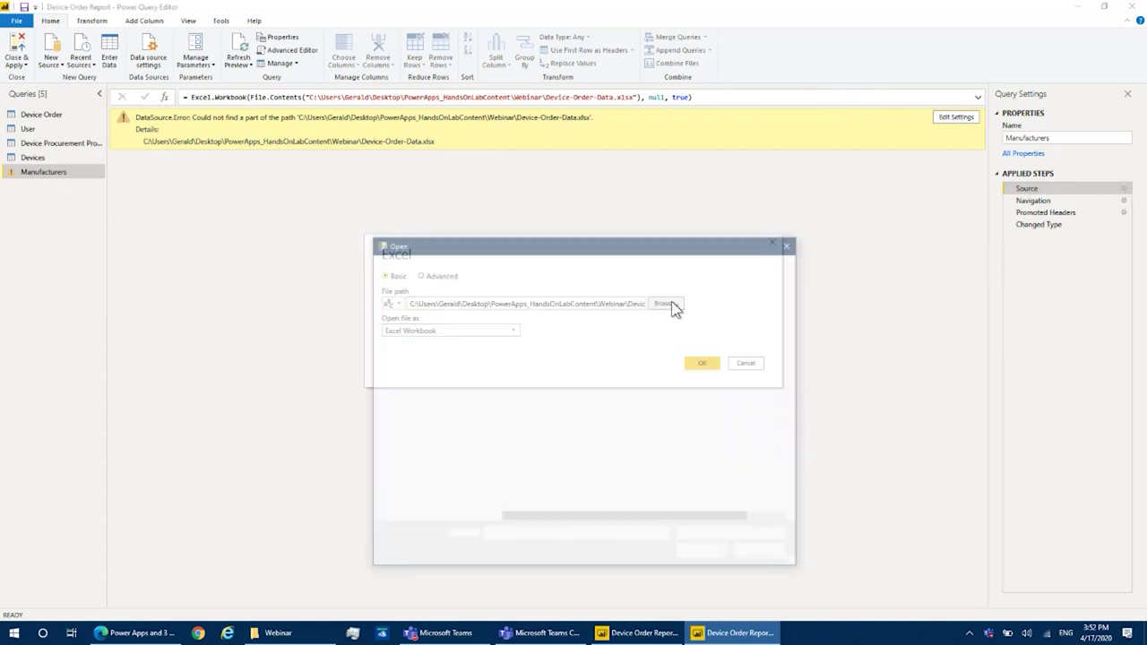
left_click(553, 334)
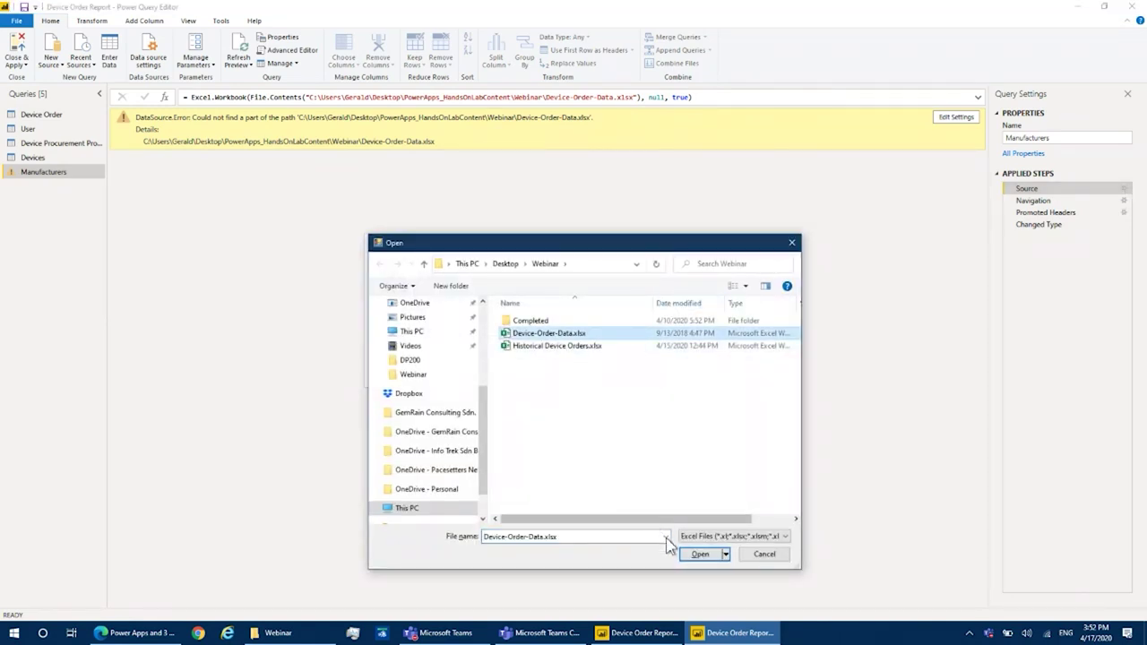
left_click(700, 553)
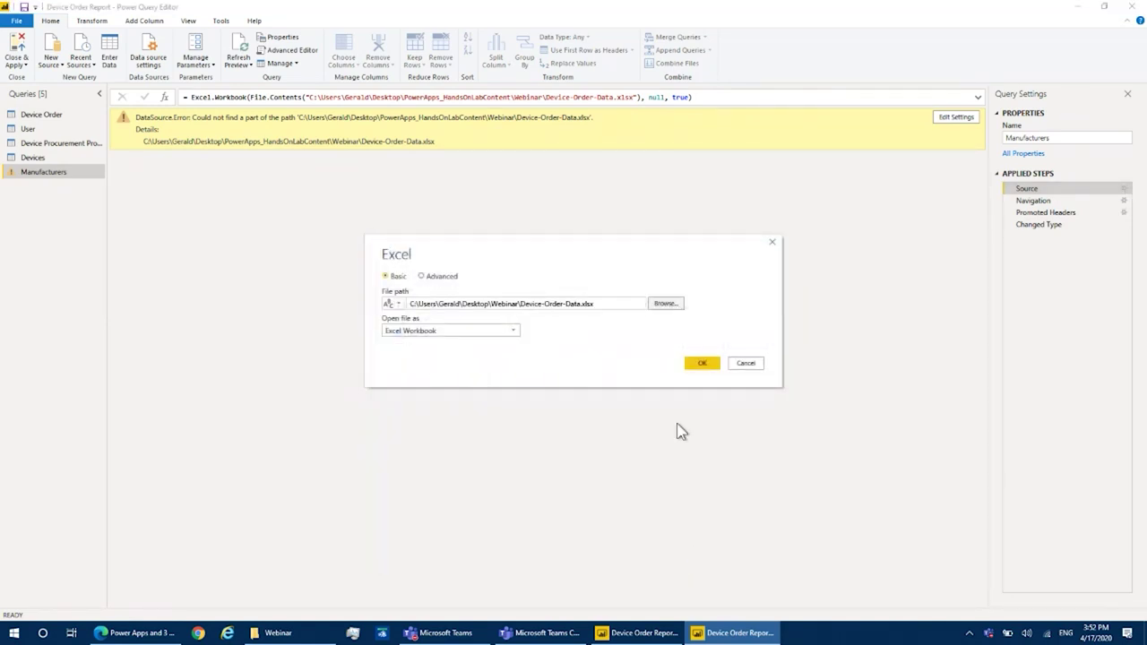
left_click(701, 363)
left_click(1039, 224)
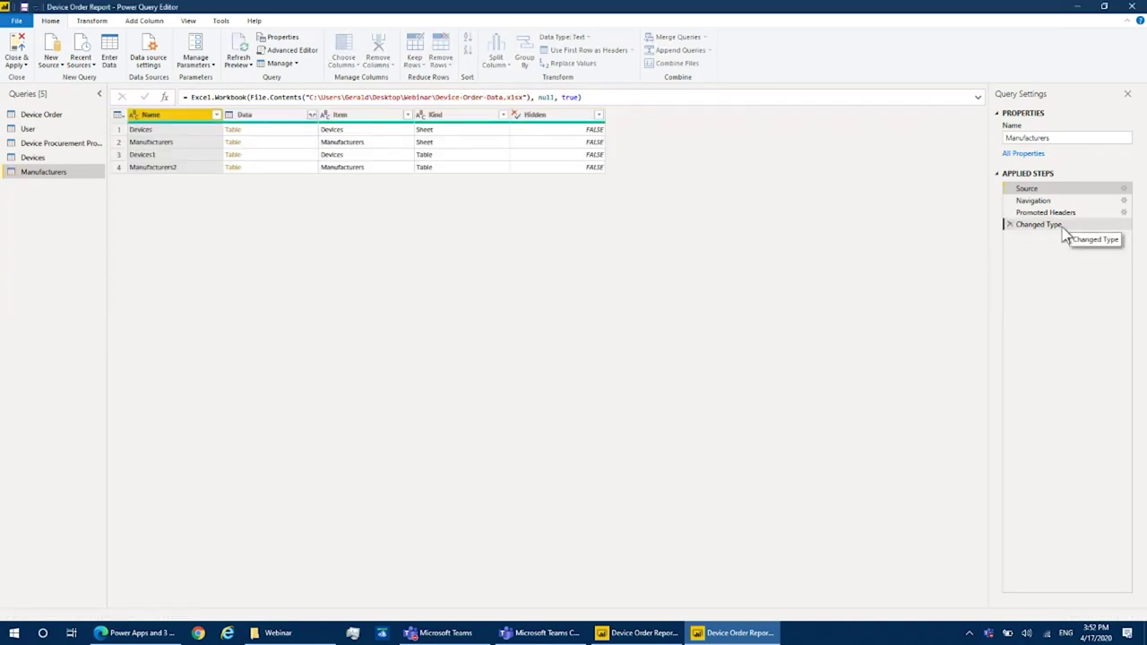
Step: Apply the query changes to the report and close Power Query Editor
left_click(60, 117)
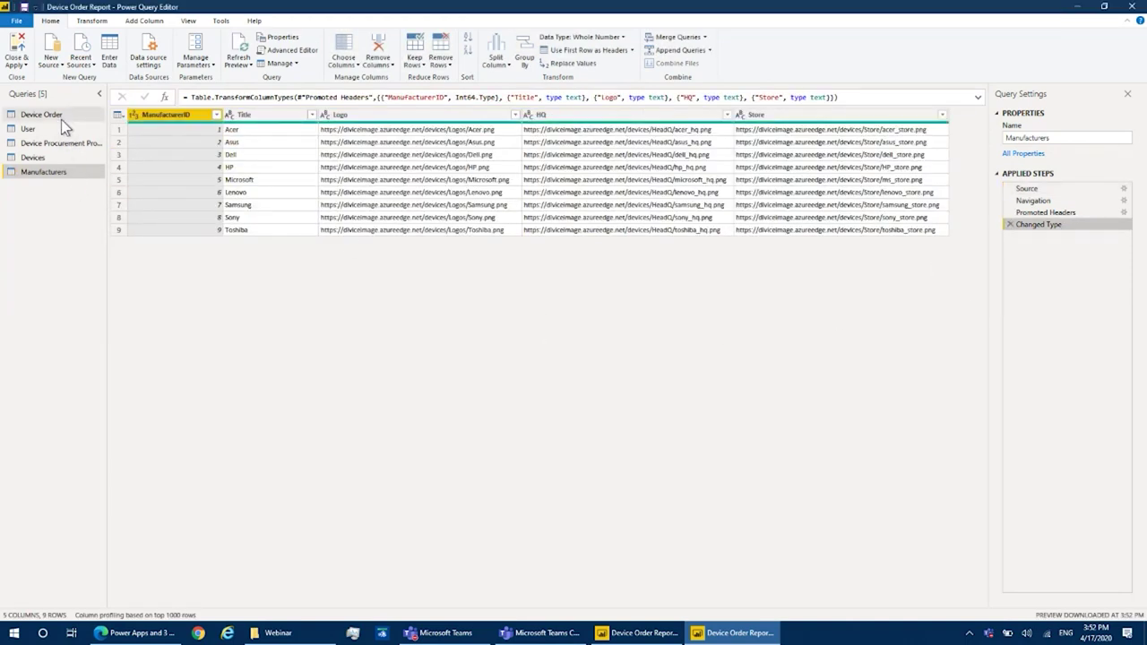
left_click(17, 52)
key("alt+Tab")
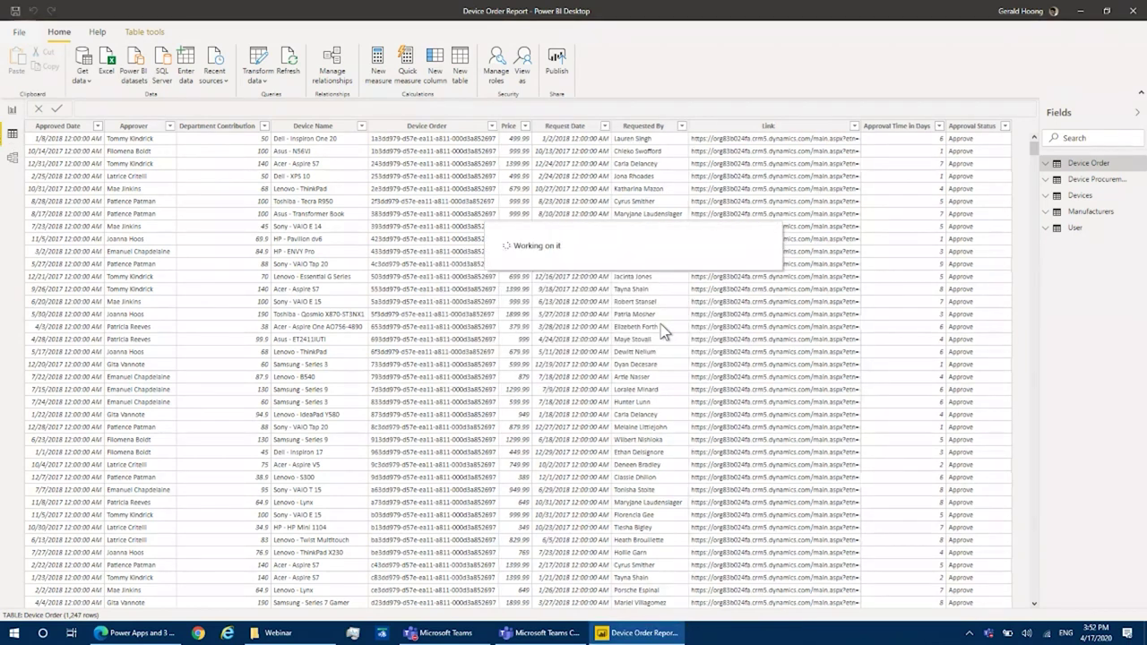
Step: Show the data model's relationships with the properties collapsed, and move the Devices table slightly closer to the Manufacturers table
left_click(16, 158)
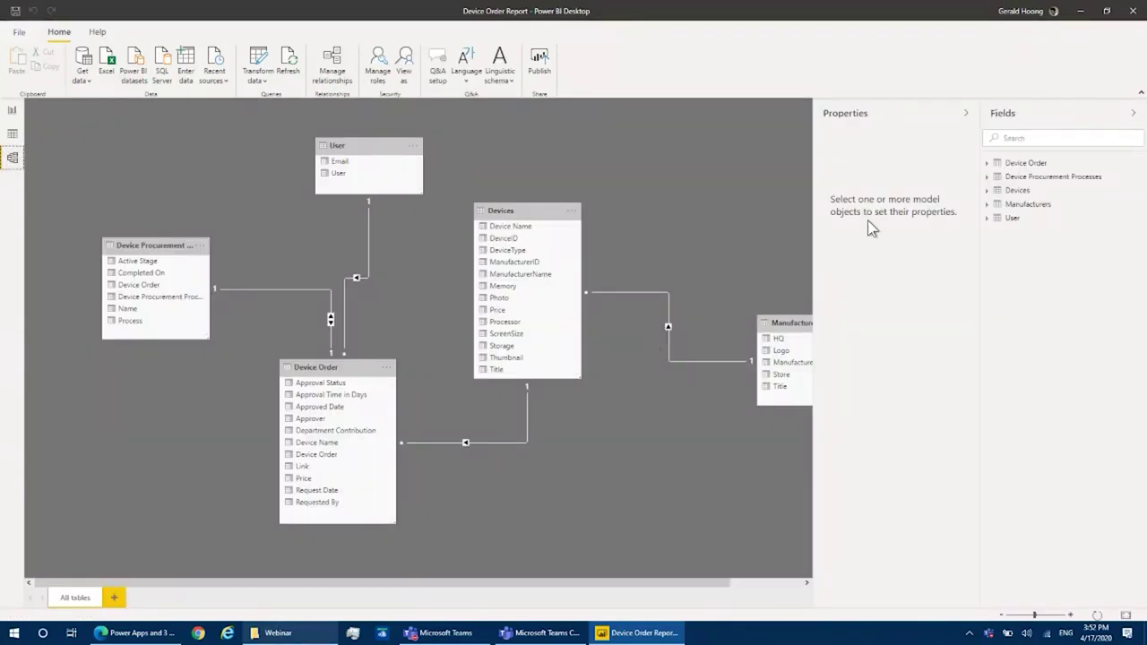
left_click(965, 113)
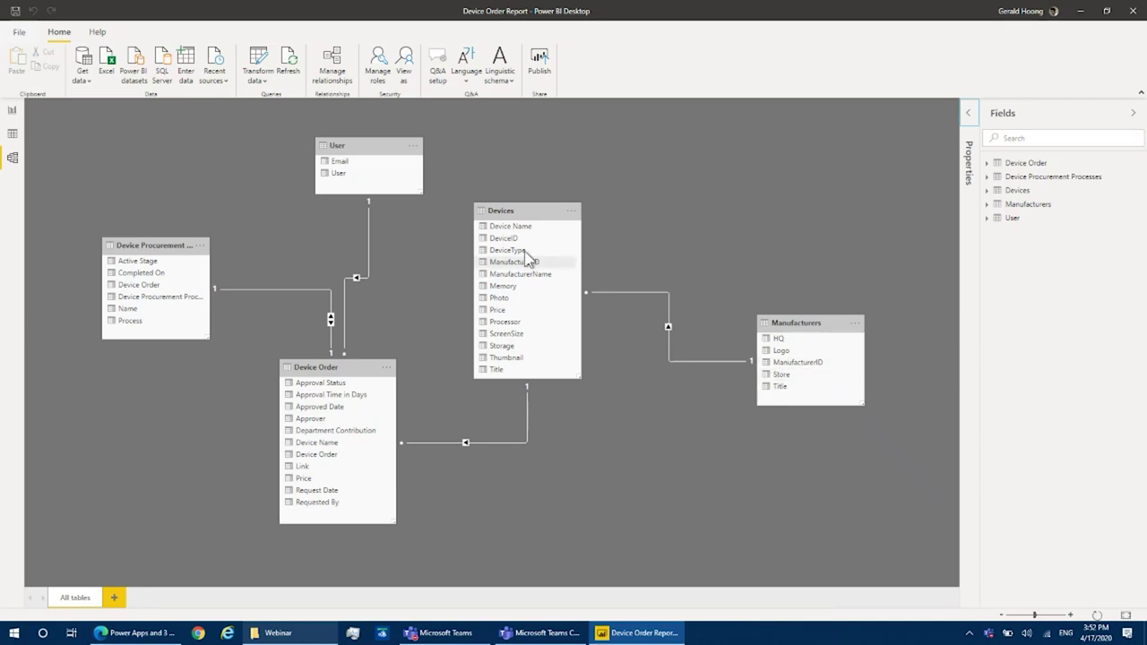
left_click_drag(517, 211, 566, 217)
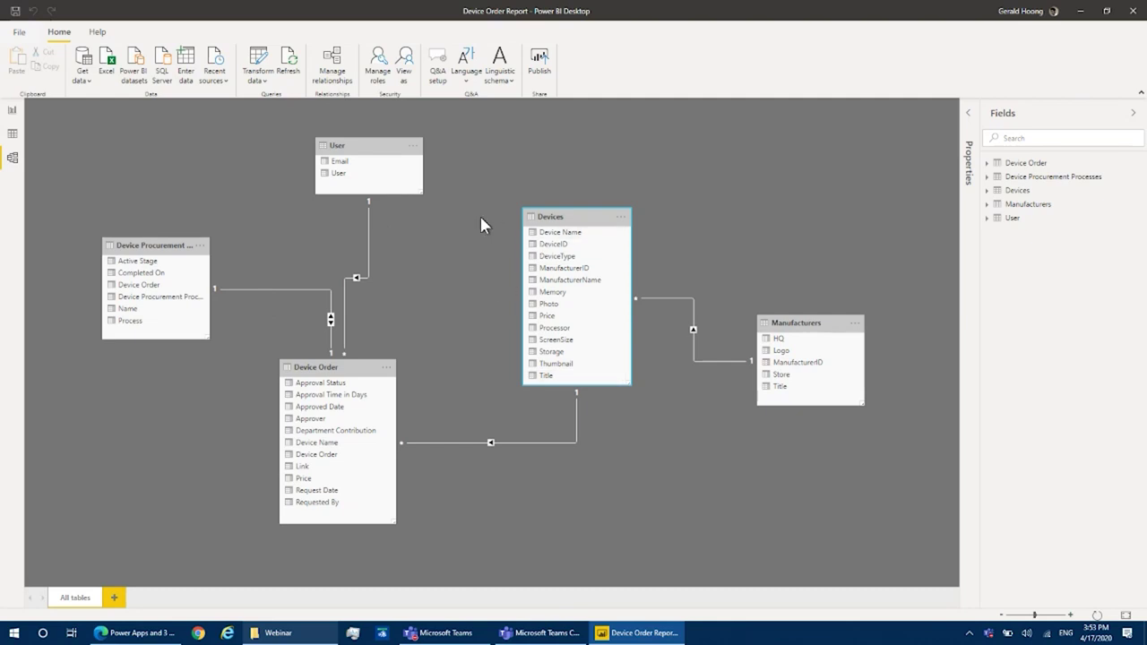
Step: Build a table visual on Page 1 from Device Order's Approver, Approval Status, Price and Device Name fields, and enlarge it
left_click(12, 110)
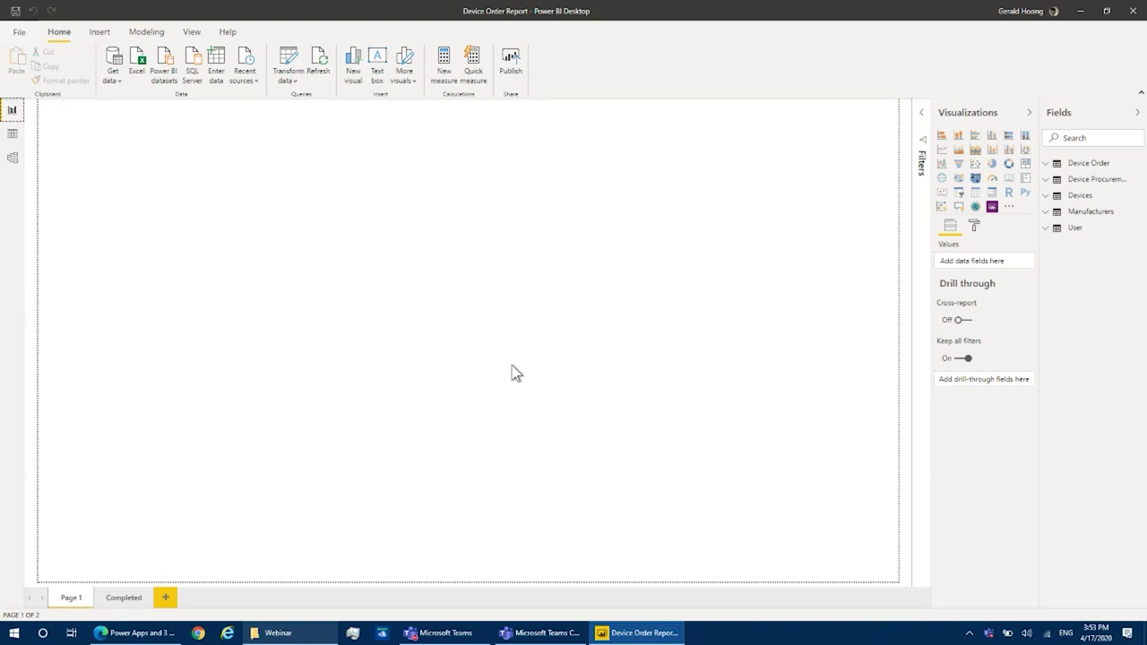
left_click(1046, 164)
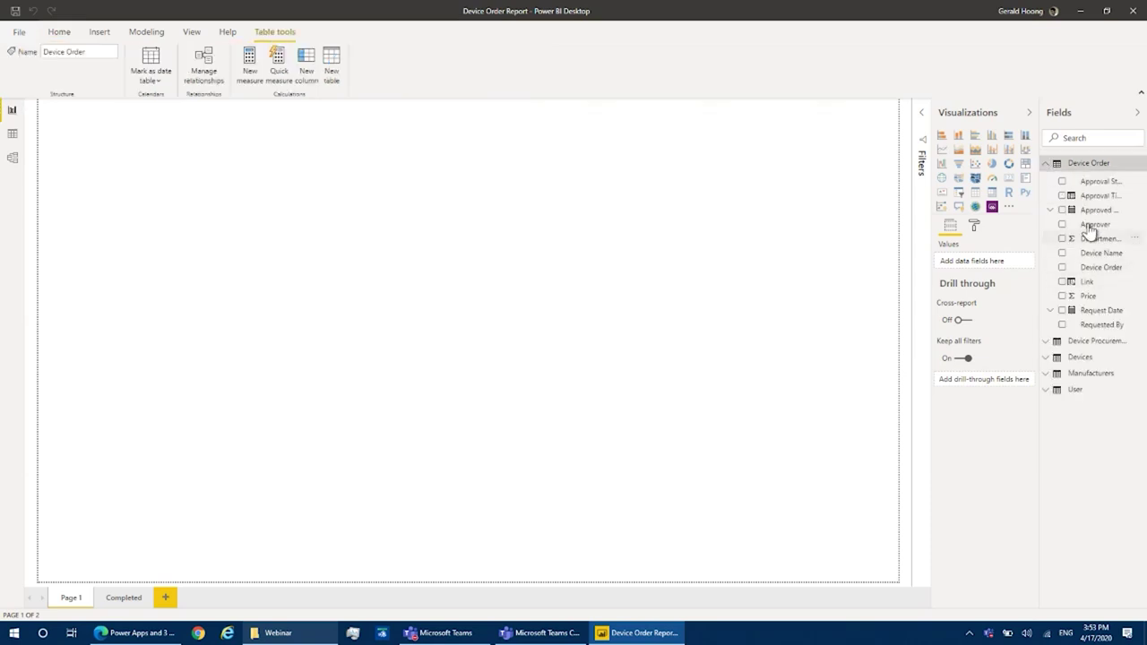
left_click(1061, 225)
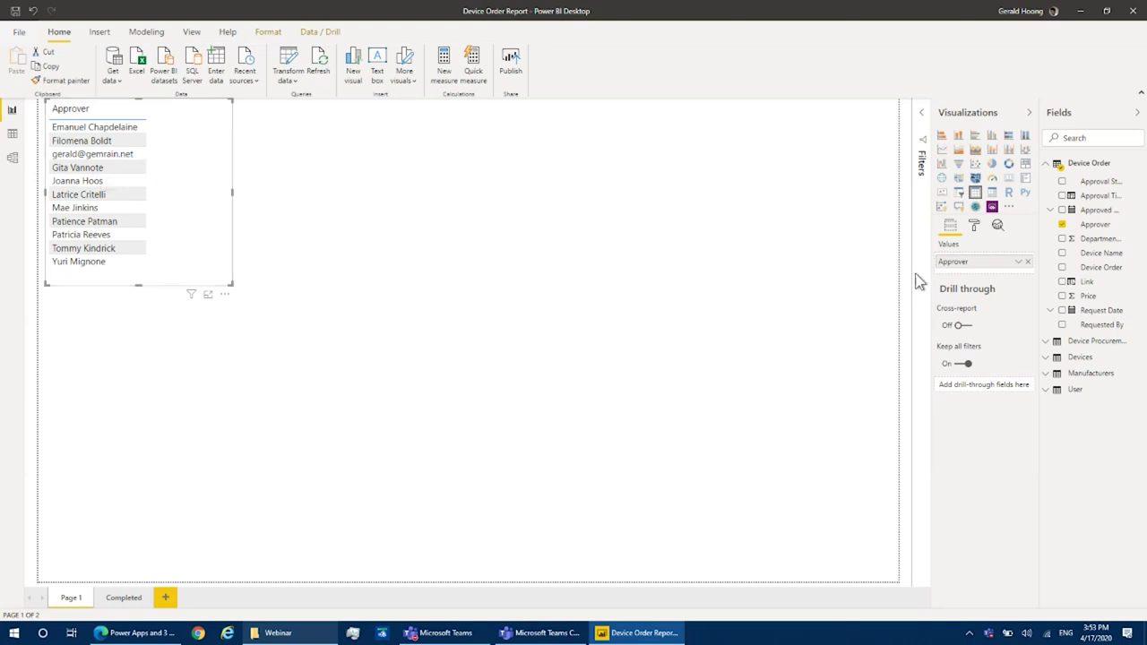
left_click(1062, 182)
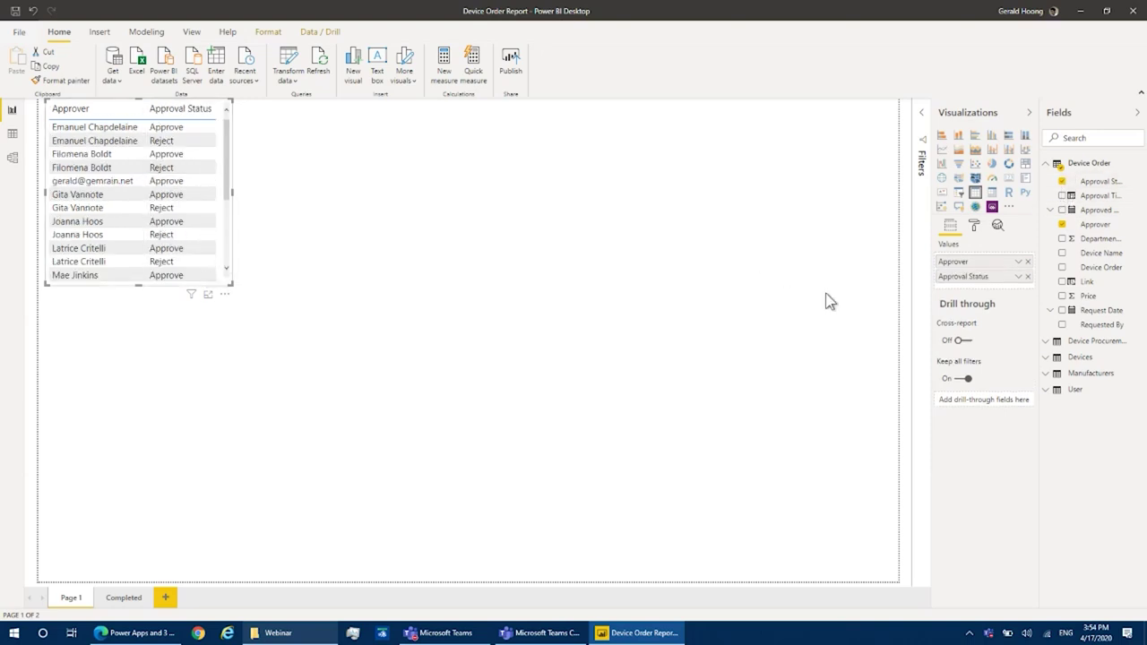
left_click(1062, 297)
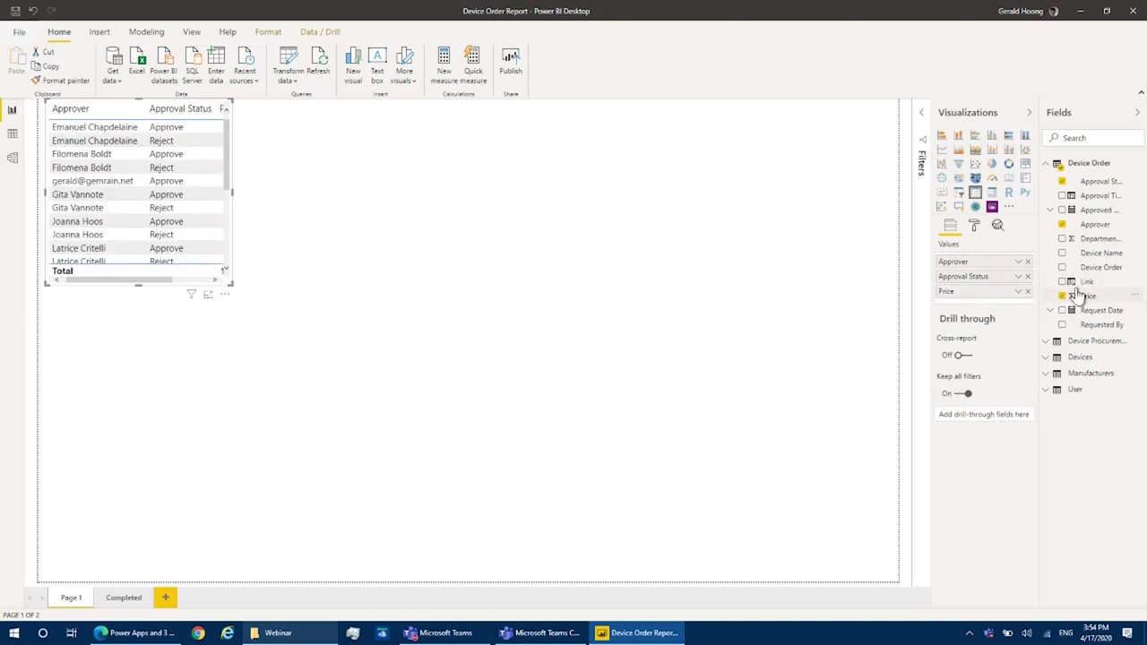
left_click(1062, 254)
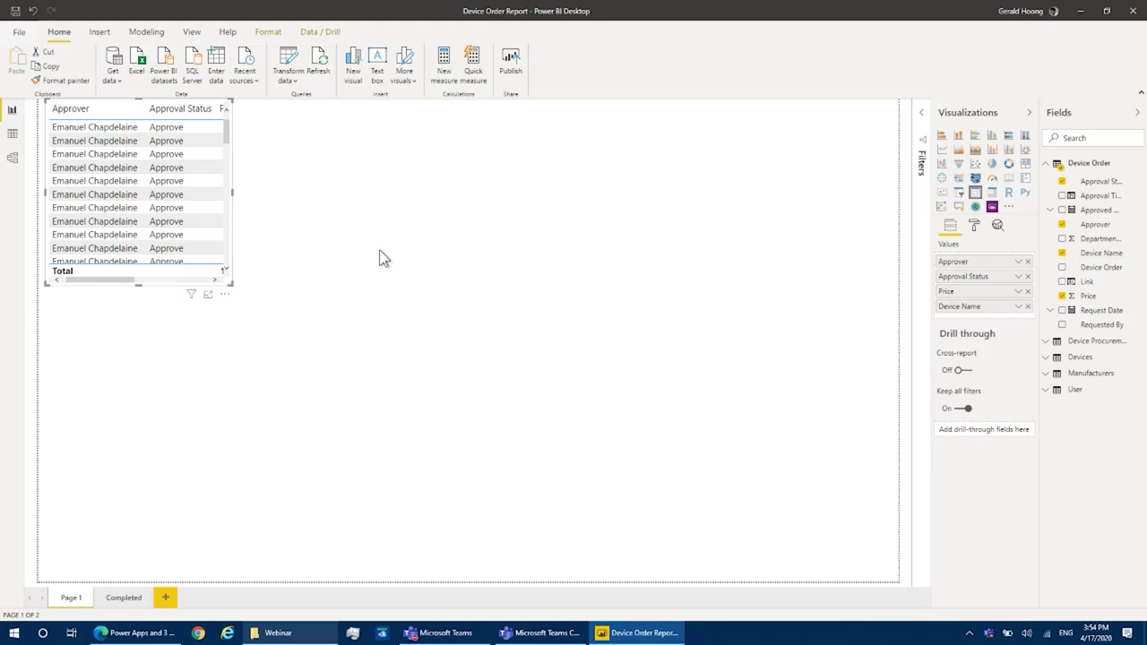
left_click_drag(244, 296, 686, 385)
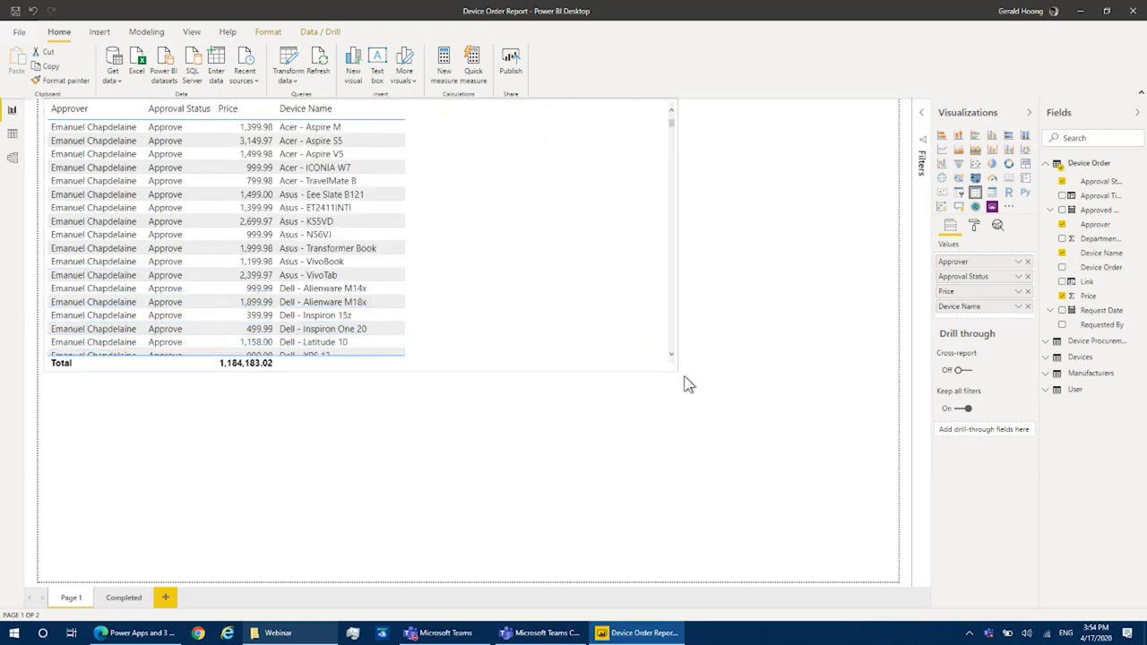
left_click(686, 384)
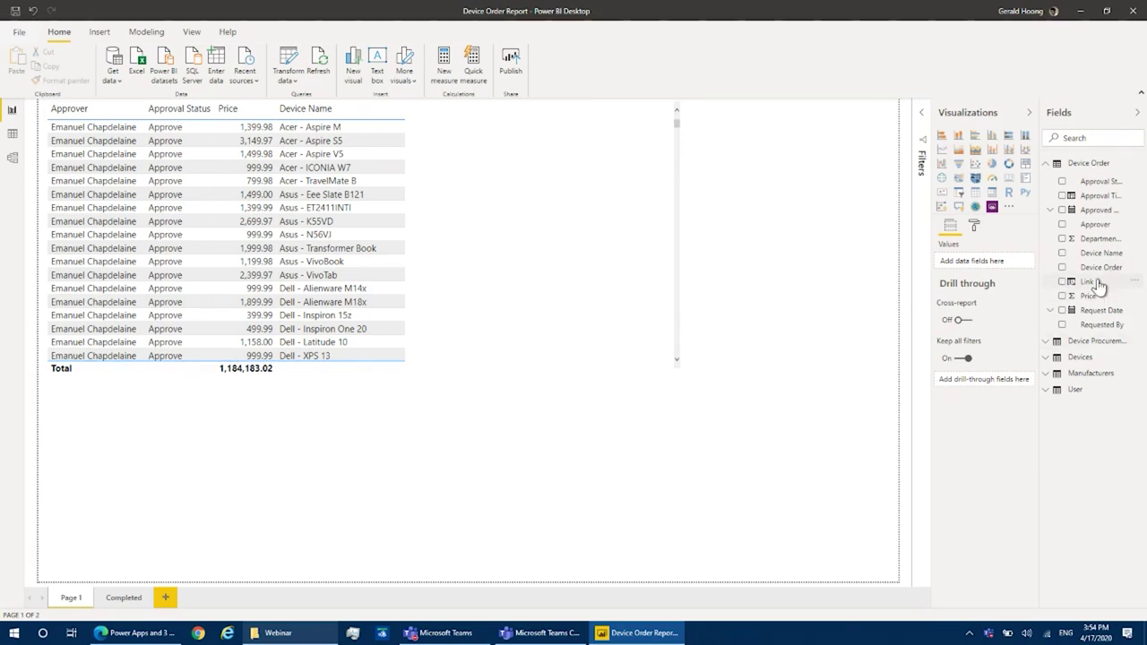
Step: Show the Device Order table data and examine its Link column
left_click(12, 139)
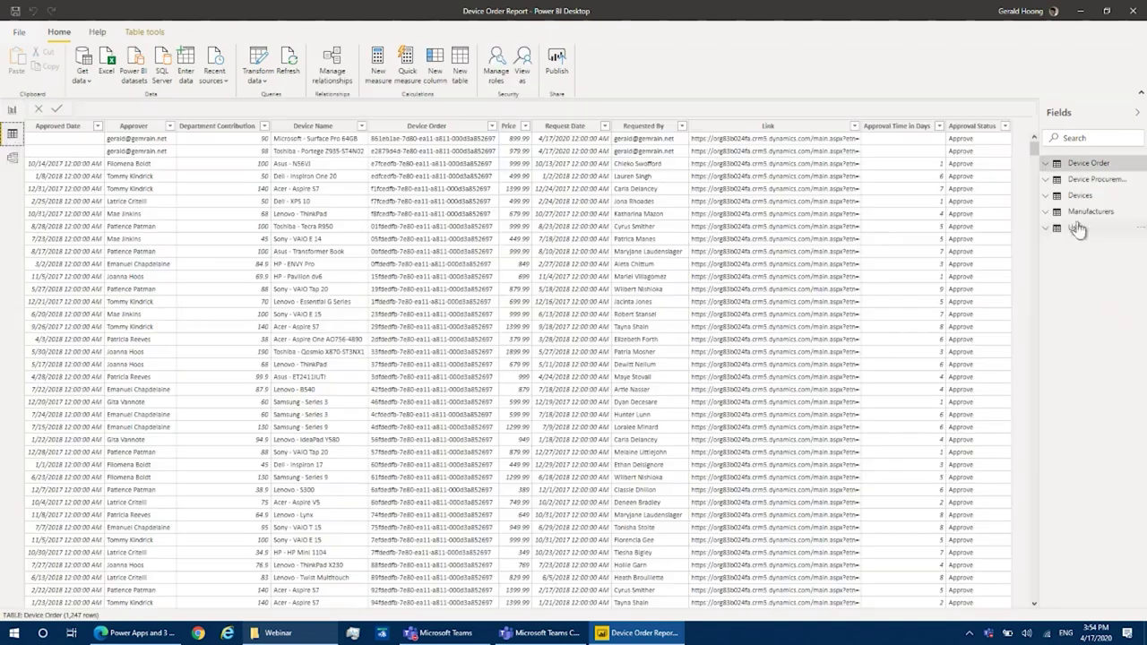
left_click(1046, 165)
left_click(1093, 283)
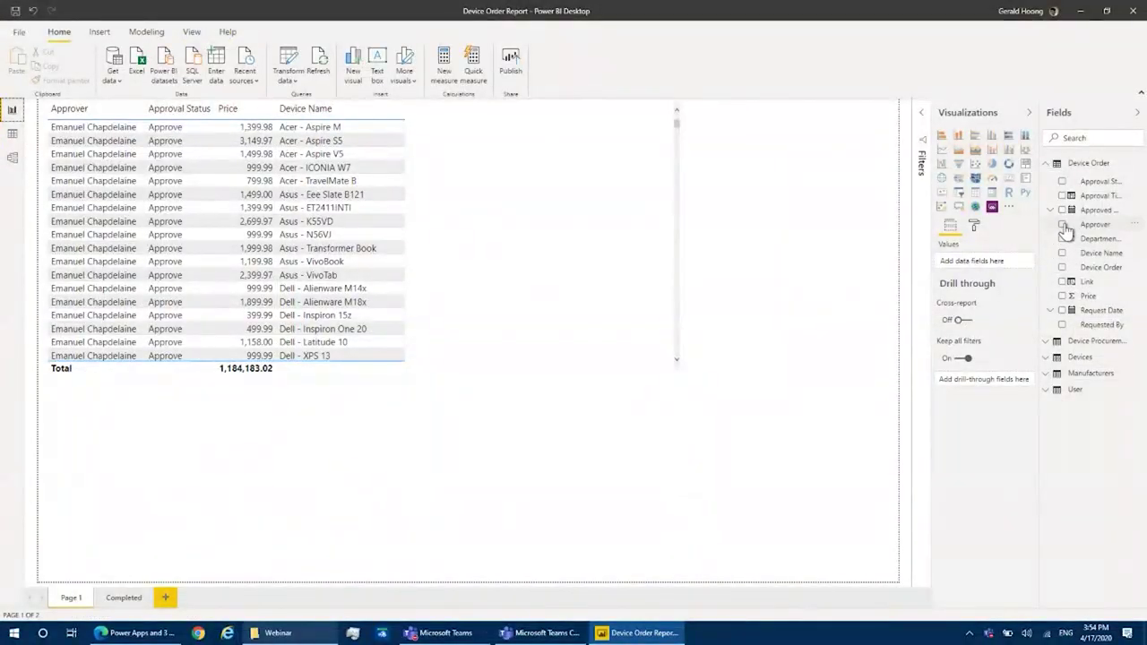
Step: Add Device Order's Link field to the existing table visual on Page 1, deleting the separate Link table
left_click(1062, 282)
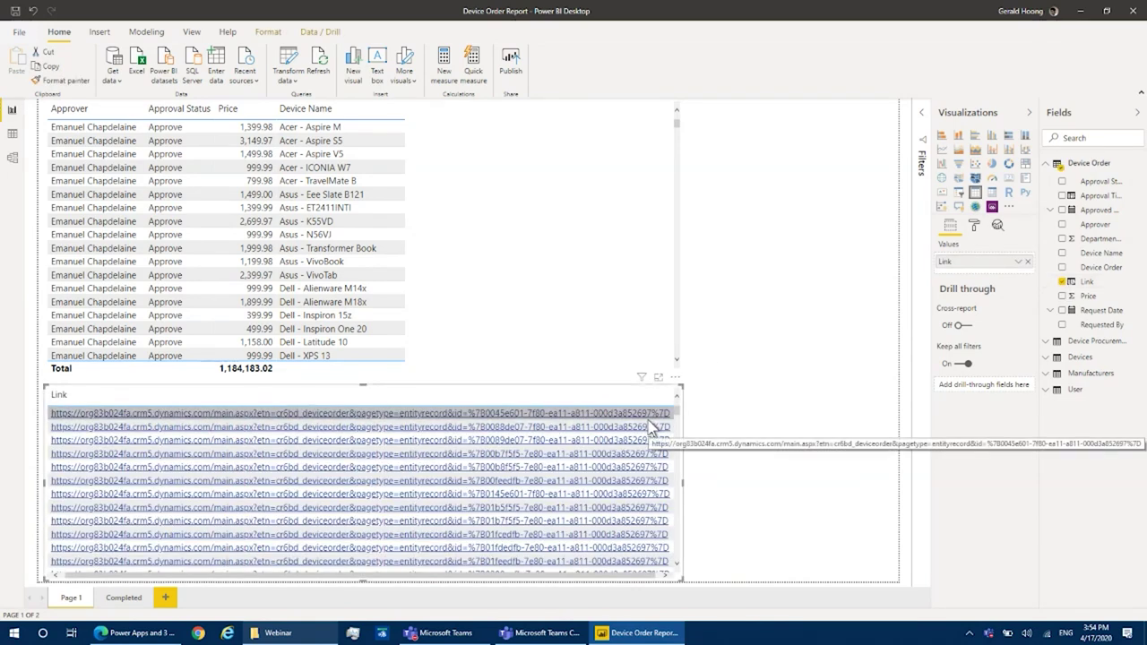
key("Delete")
left_click(571, 215)
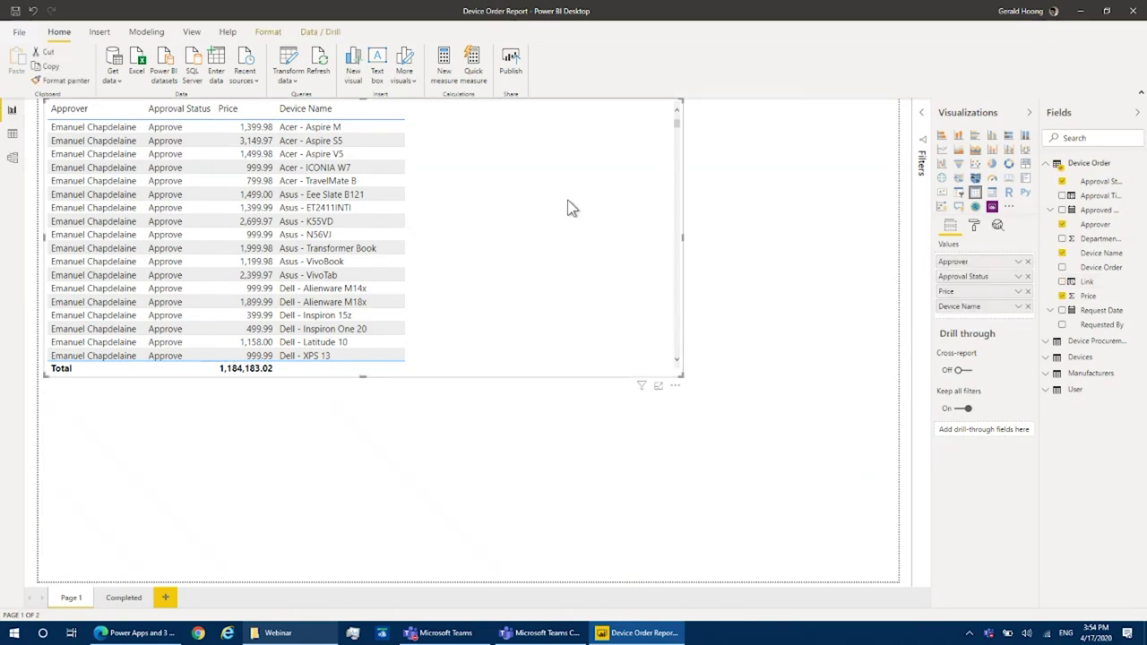
left_click(1061, 282)
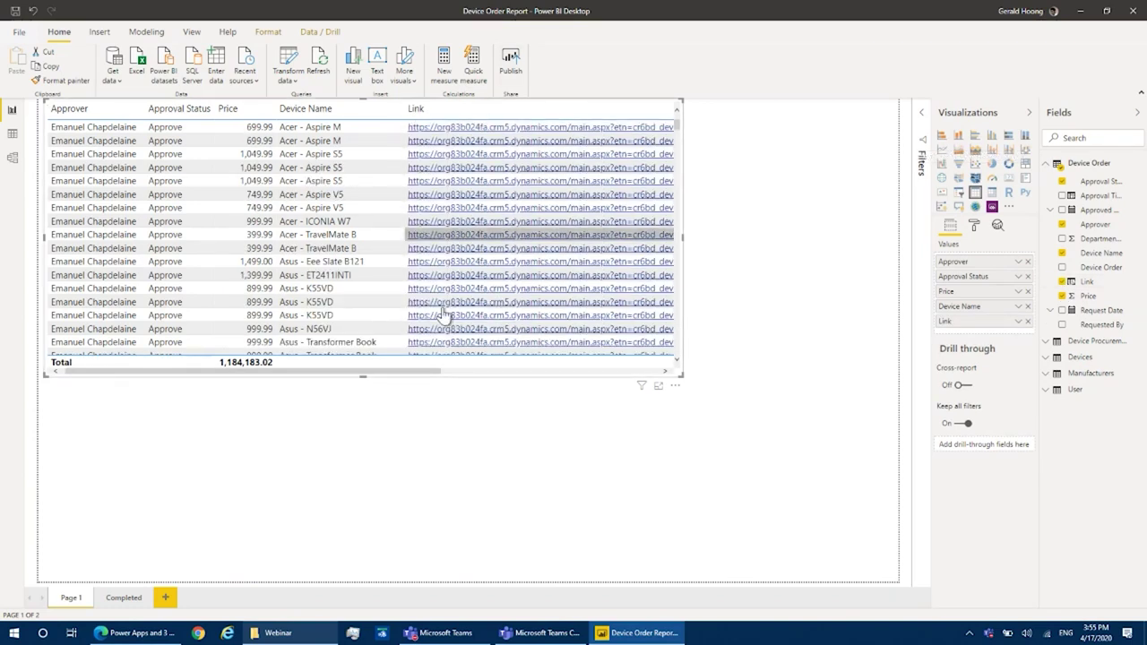
Step: Turn on the URL icon in the table visual's value formatting so the Link column shows icons
left_click(1114, 284)
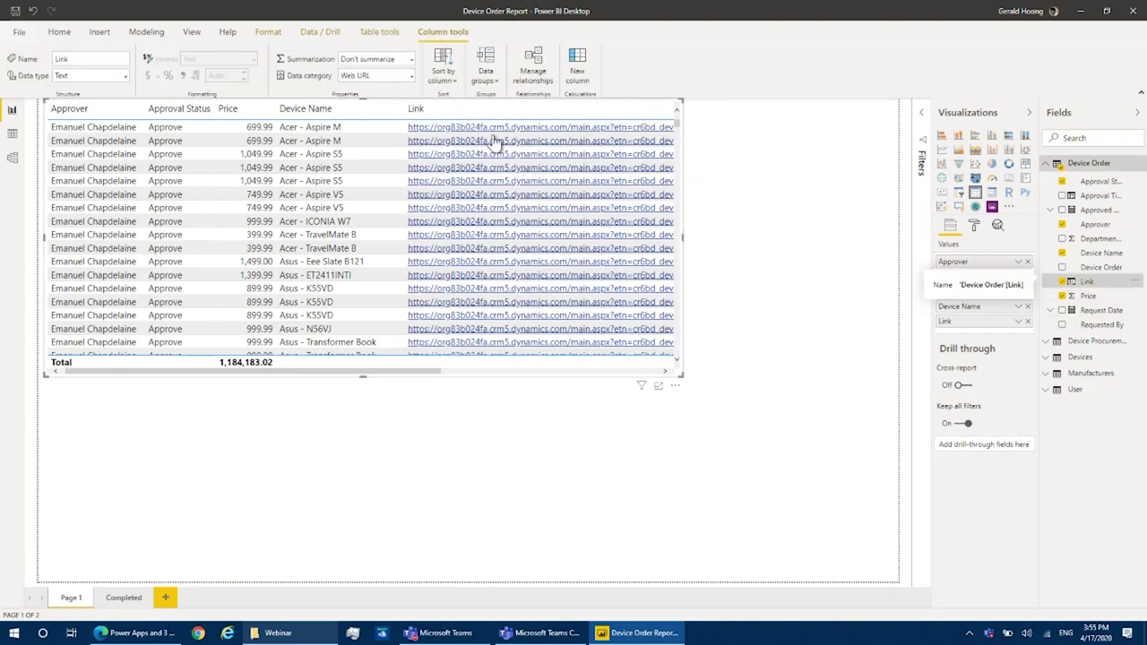
left_click(974, 227)
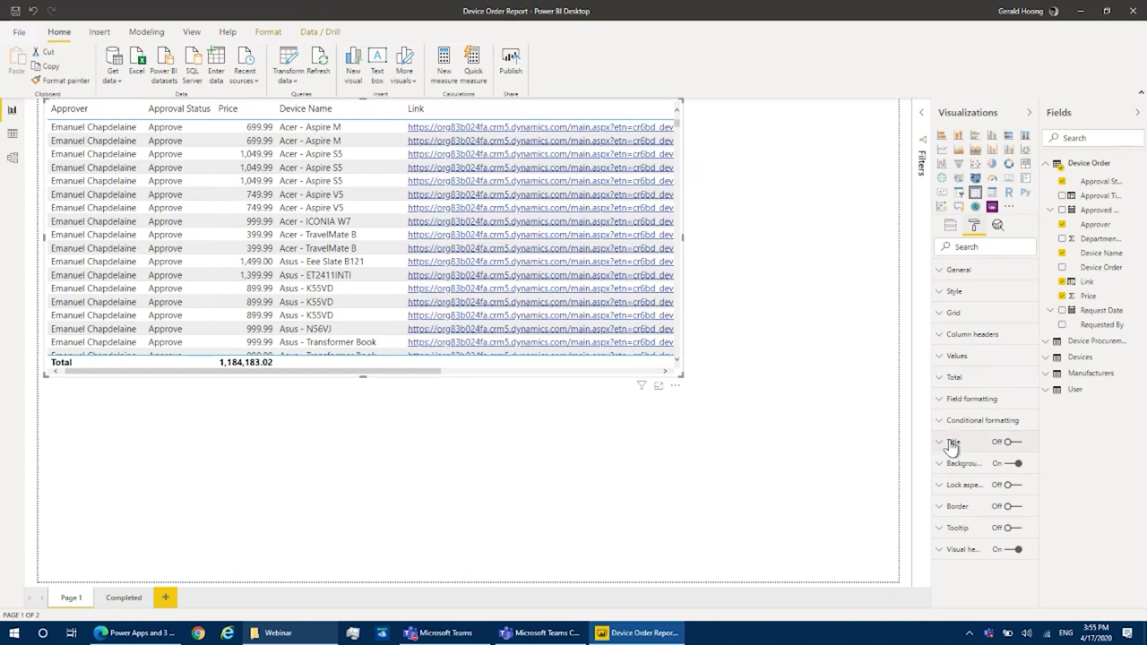
left_click(940, 356)
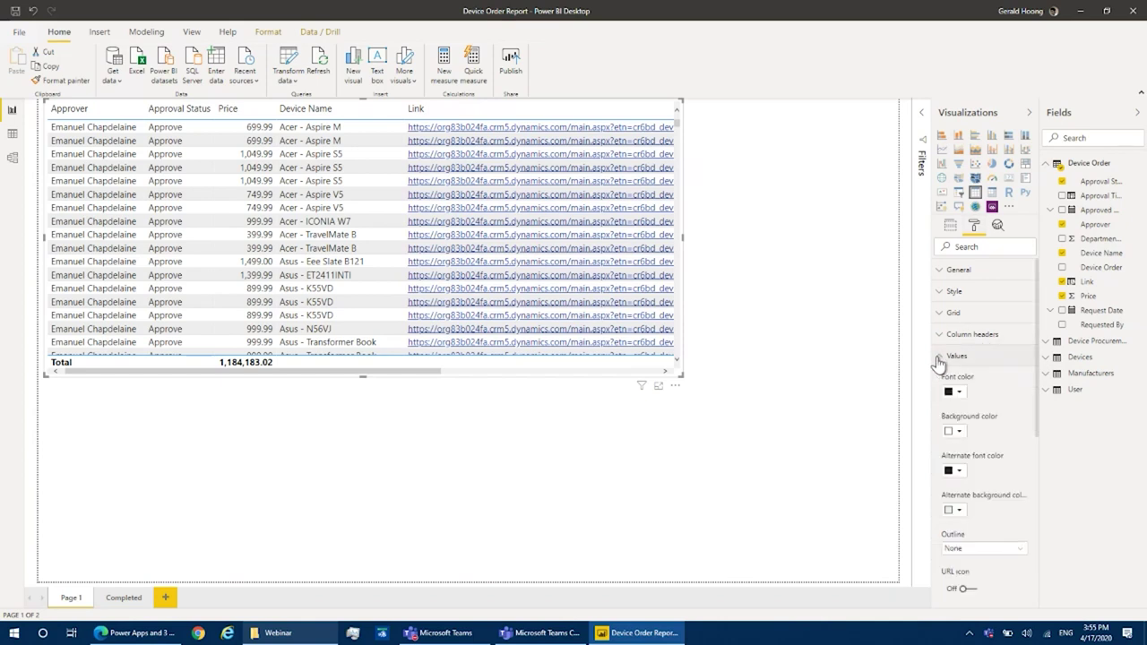
scroll(981, 537, "down", 3)
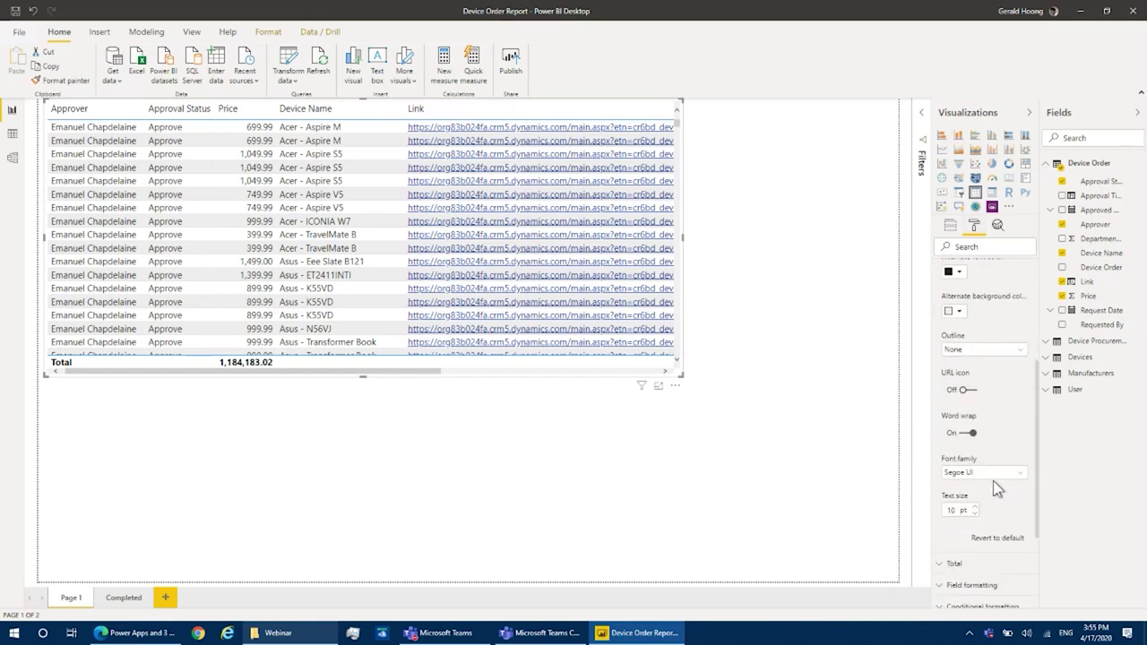
left_click(964, 391)
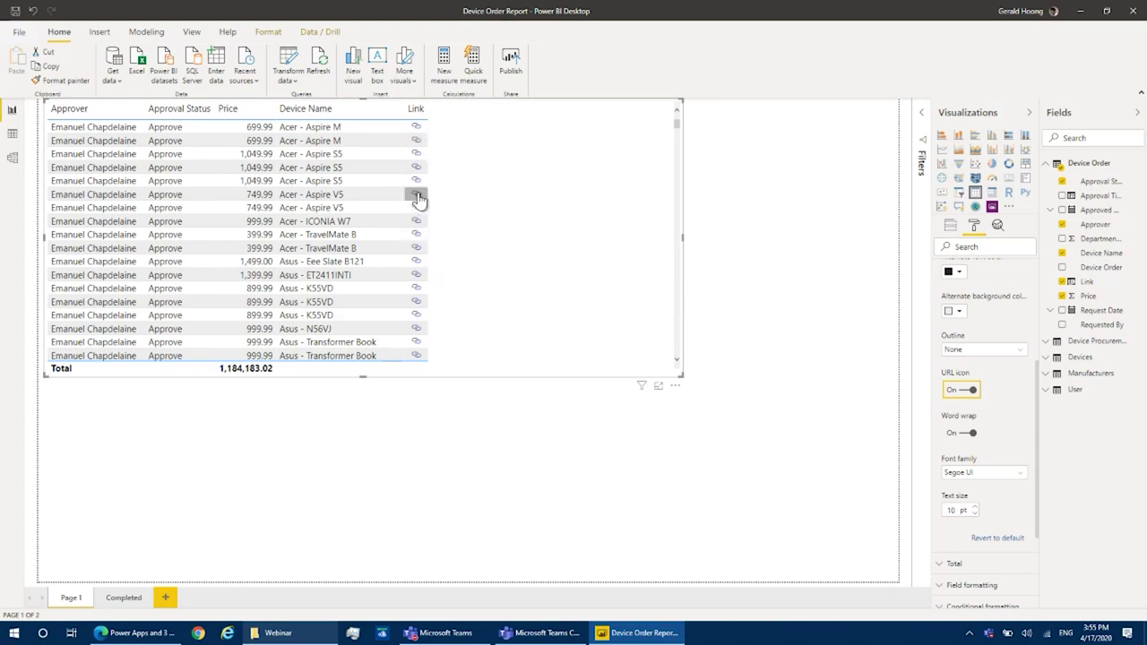
Step: Open the linked order record for an Acer - Aspire V5 row in the browser, close it and return to the Power BI report
left_click(415, 197)
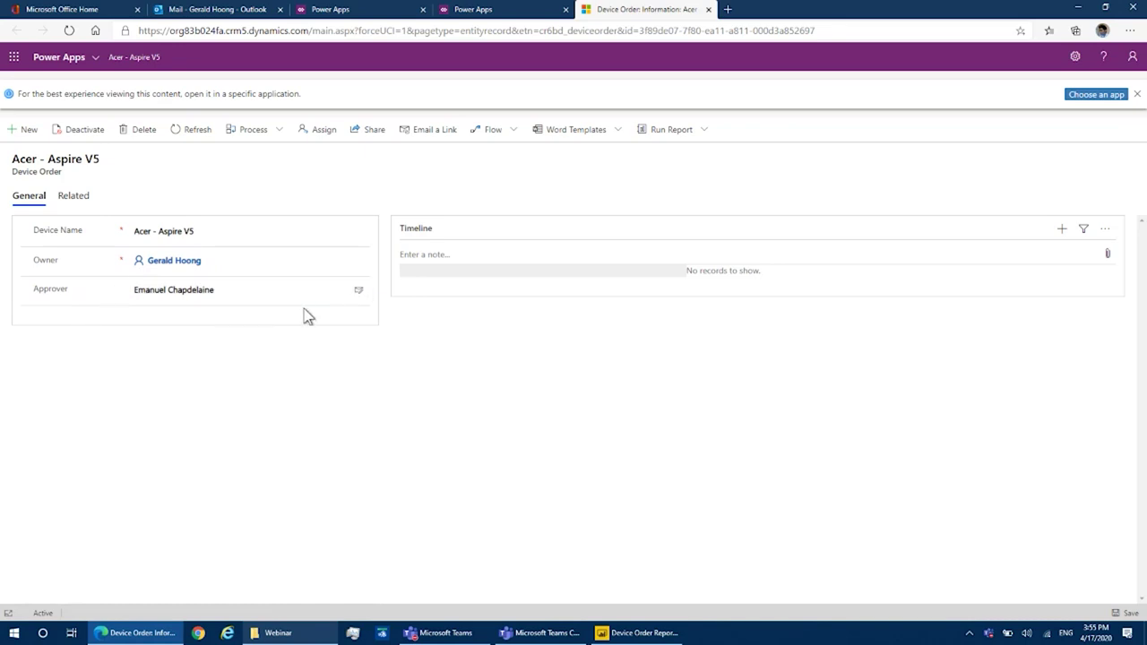
left_click(708, 9)
left_click(638, 632)
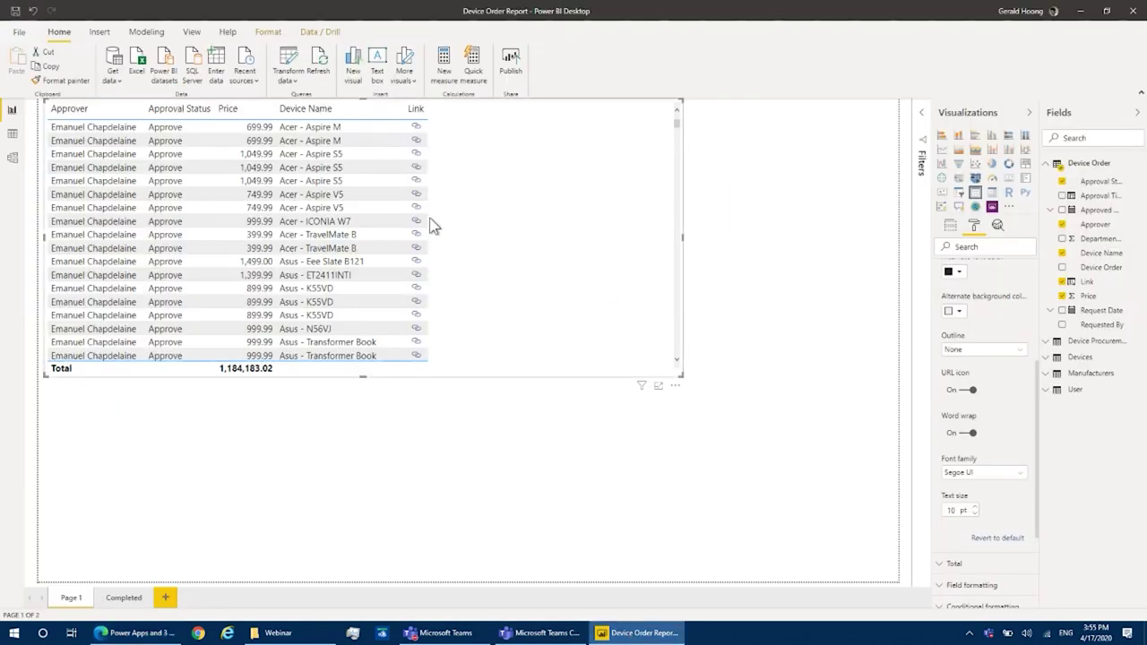
Step: Narrow the Page 1 table visual to roughly the width of its five columns, slightly increasing its height
left_click_drag(681, 377, 466, 389)
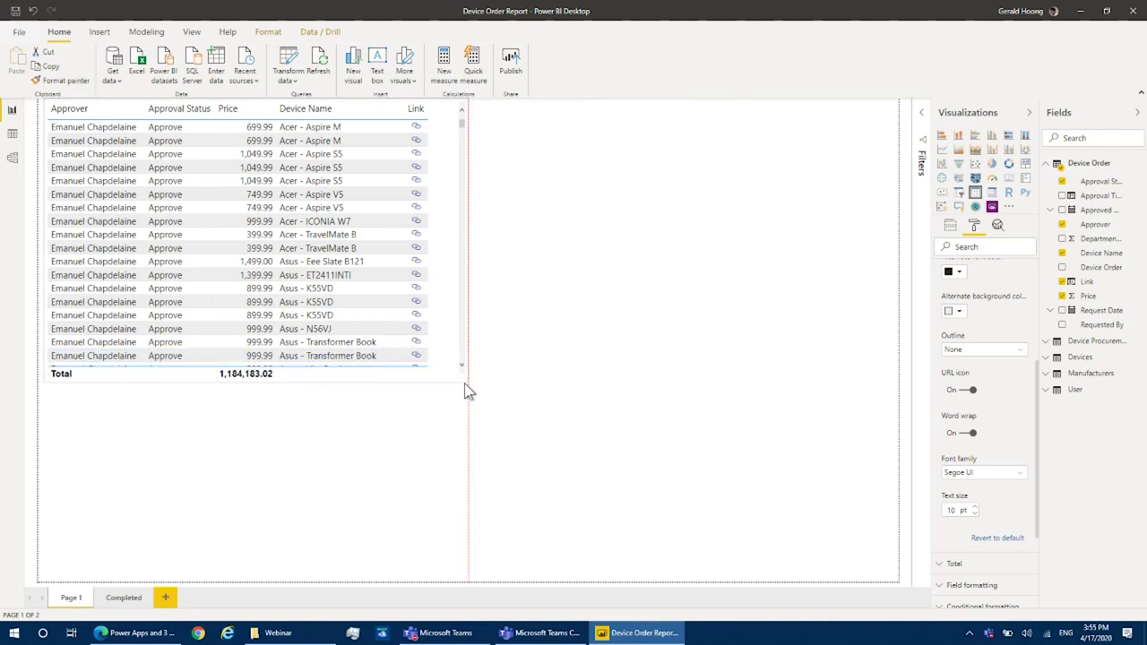
left_click(516, 341)
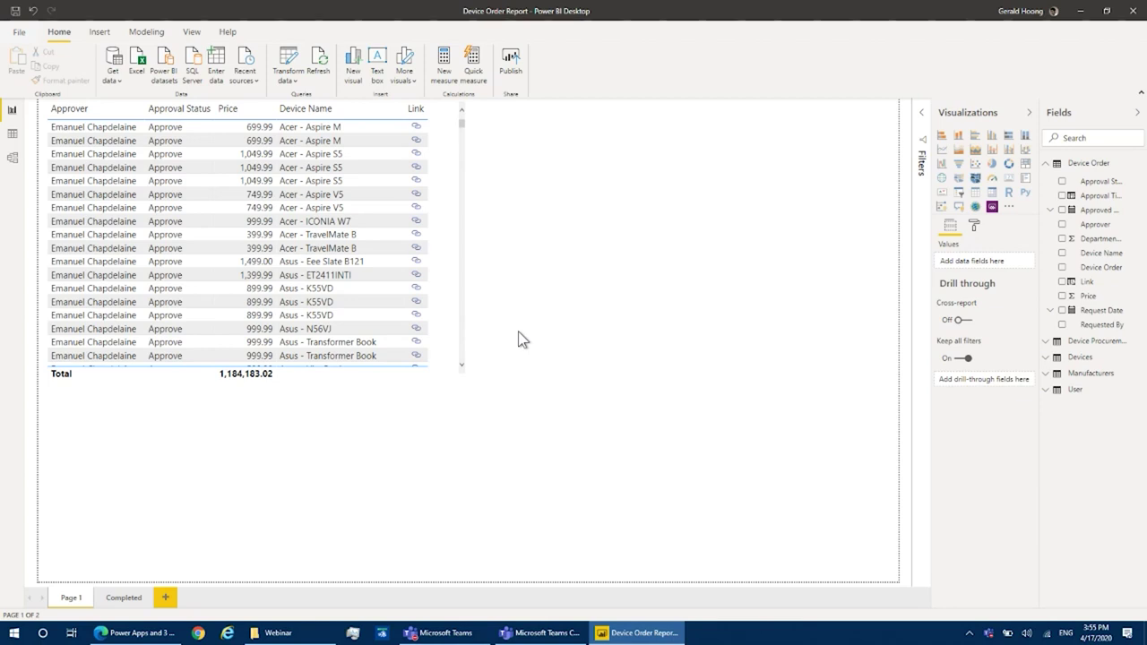
Step: Show the DAX formula of Device Order's Approval Time in Days column and enlarge its text to examine it
left_click(1094, 197)
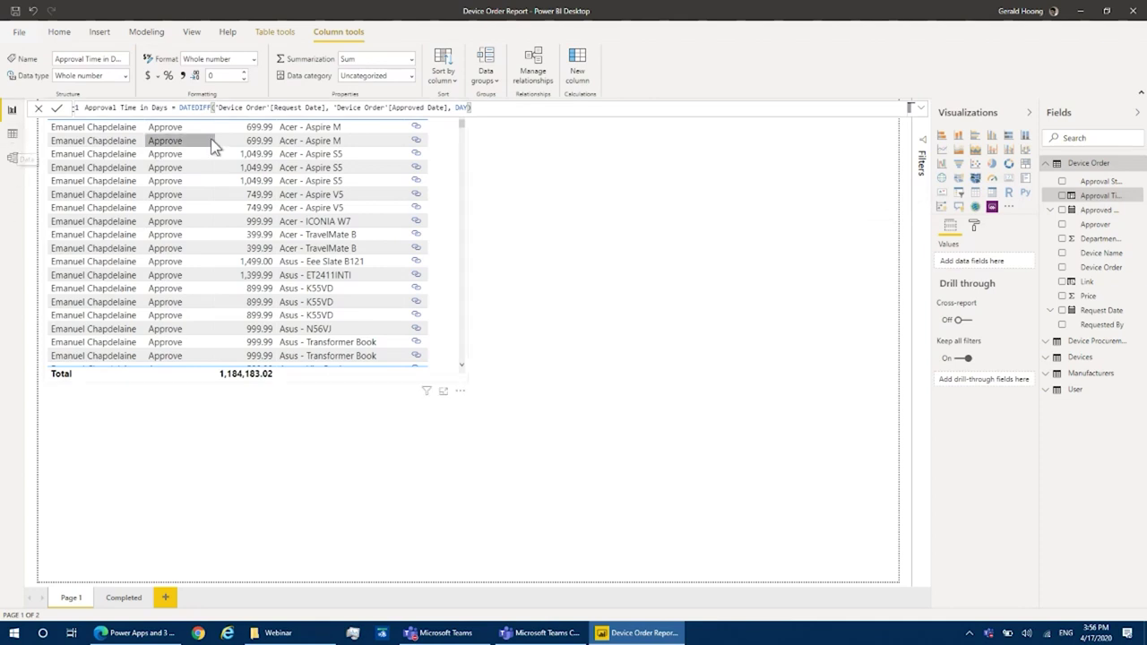
left_click(500, 109)
scroll(500, 109, "up", 5)
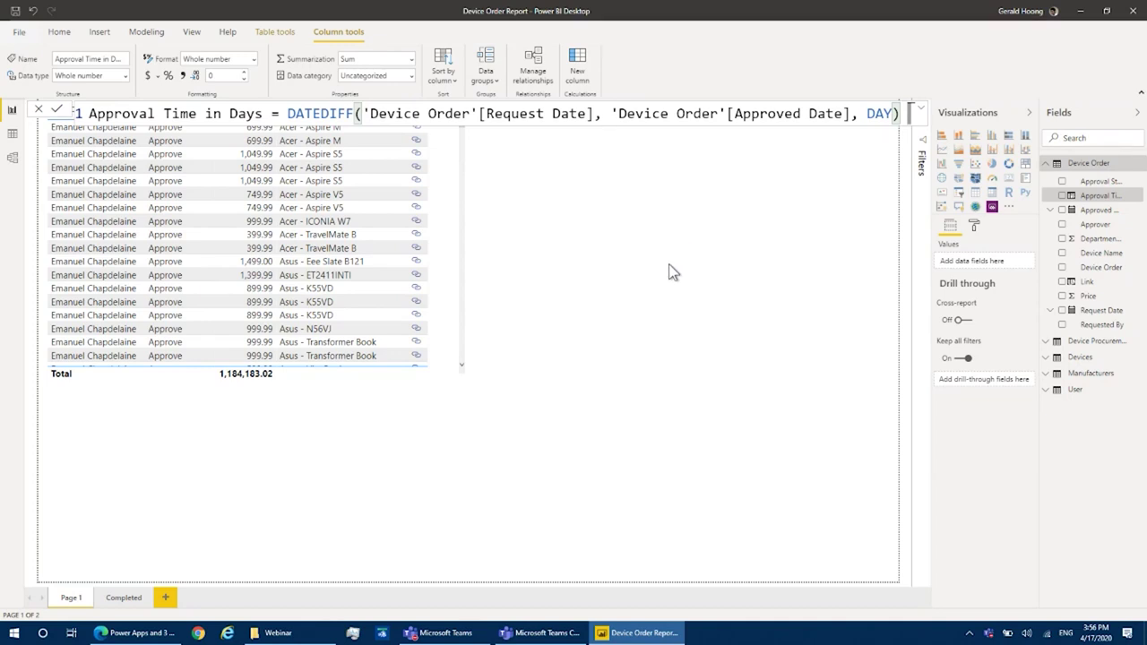
Step: Build a clustered bar chart of Approval Time in Days by Approver and place it to the right of the table
left_click(975, 136)
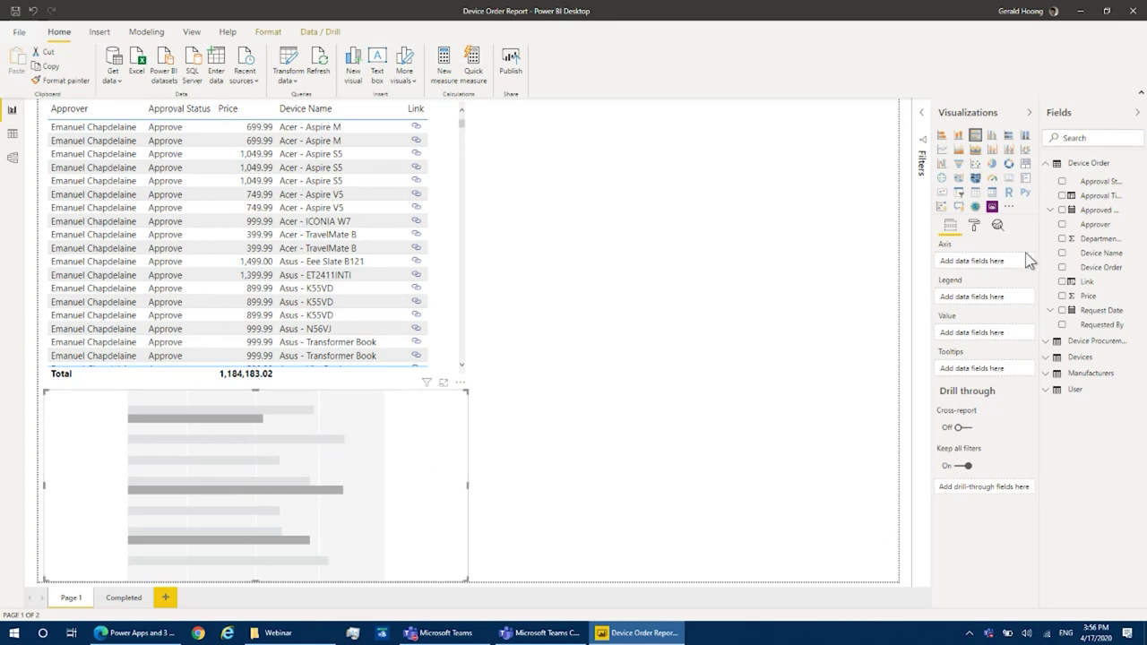
left_click(1062, 224)
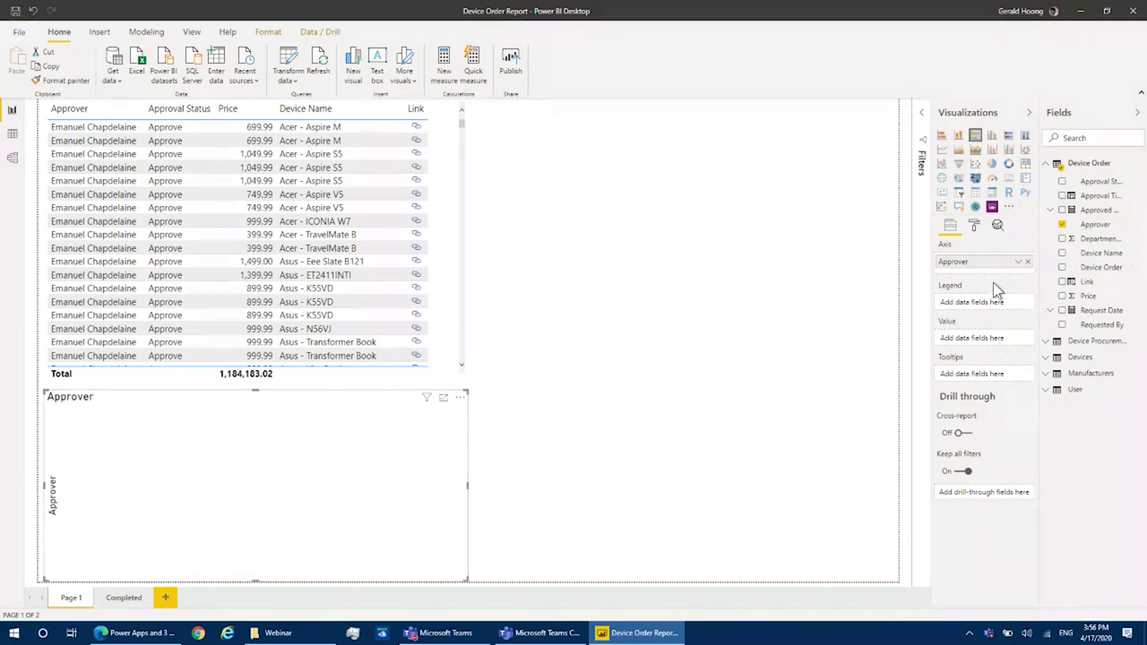
left_click_drag(993, 282, 975, 338)
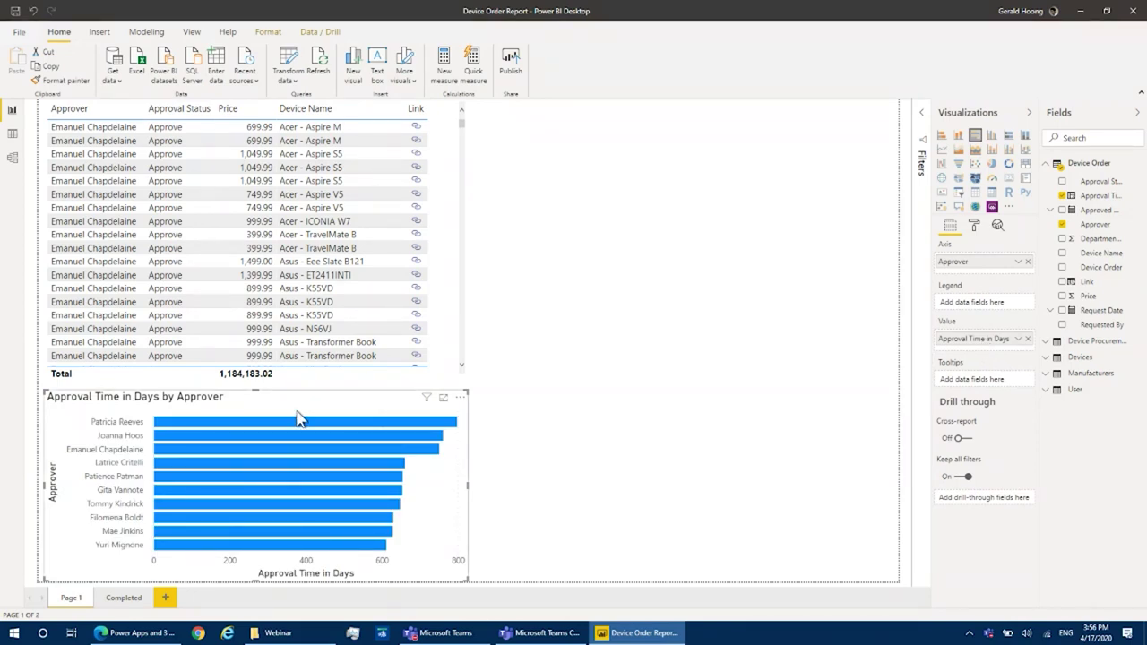
left_click_drag(351, 401, 837, 122)
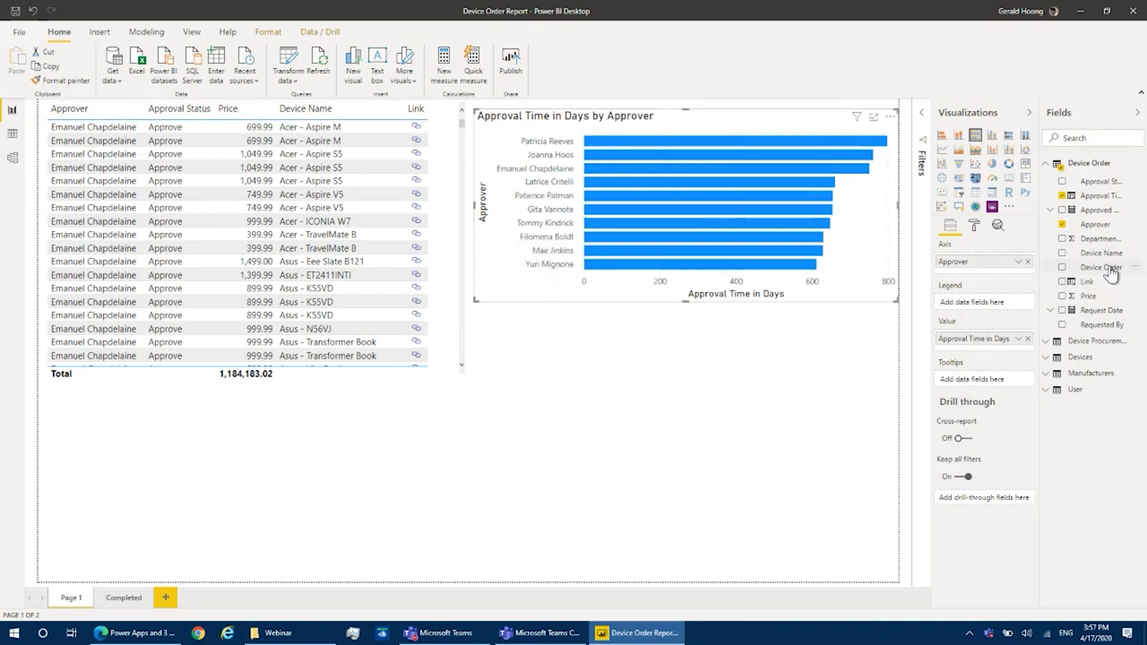
Step: Add the Device Order field to the bar chart's tooltips, summarized as Count
left_click_drag(1109, 273, 996, 376)
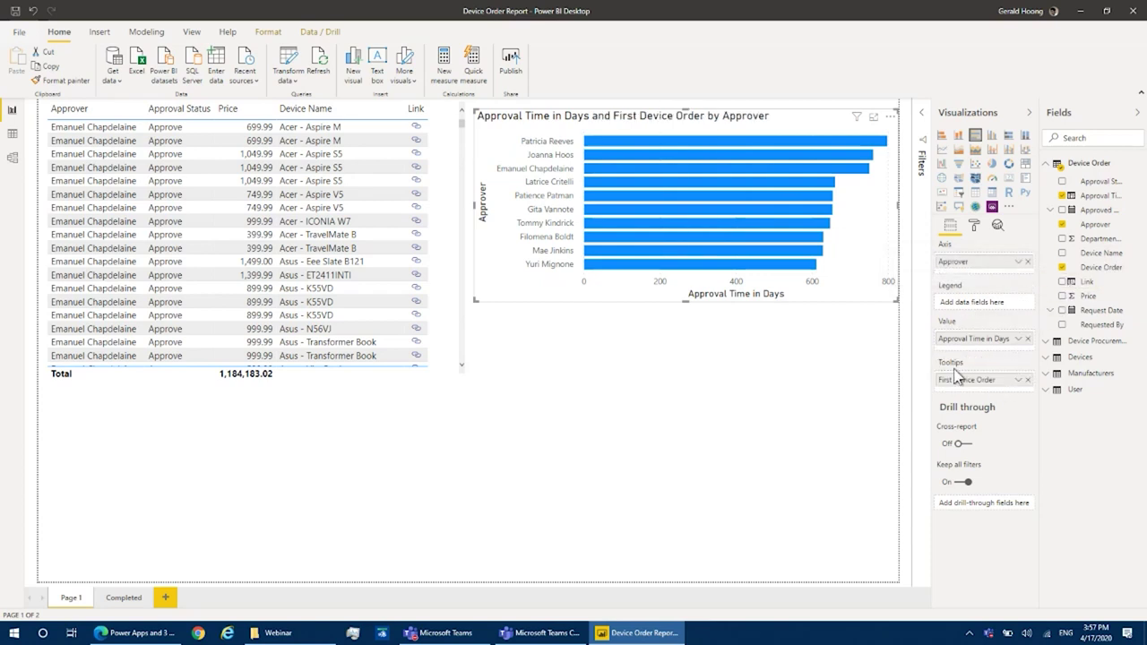
mouse_move(646, 205)
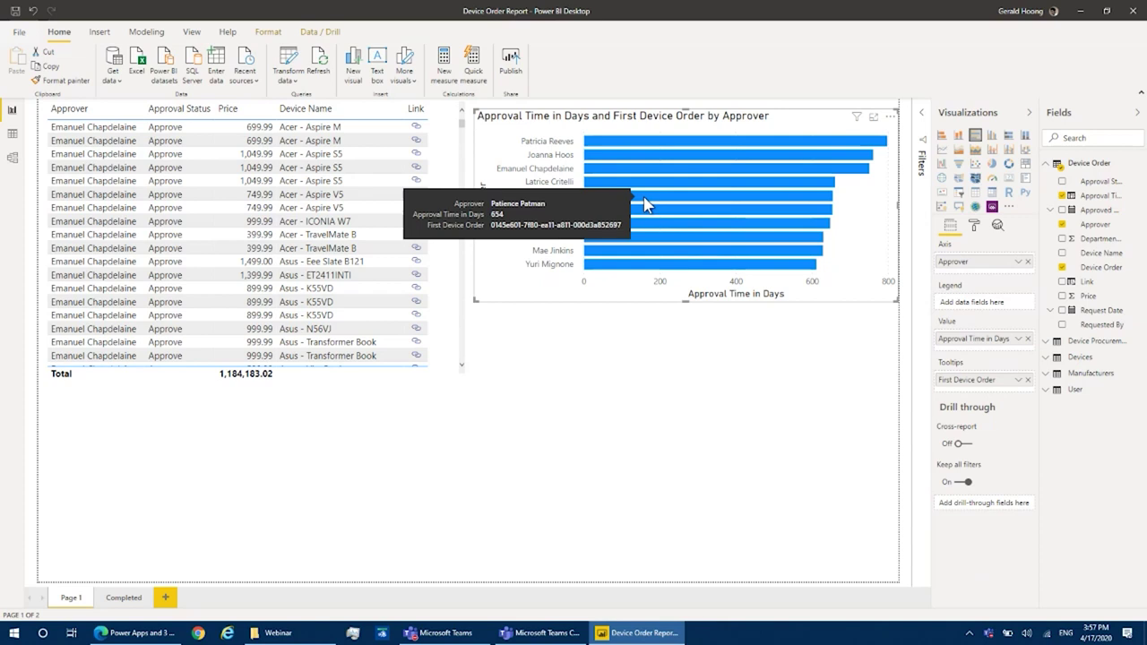
left_click(1018, 380)
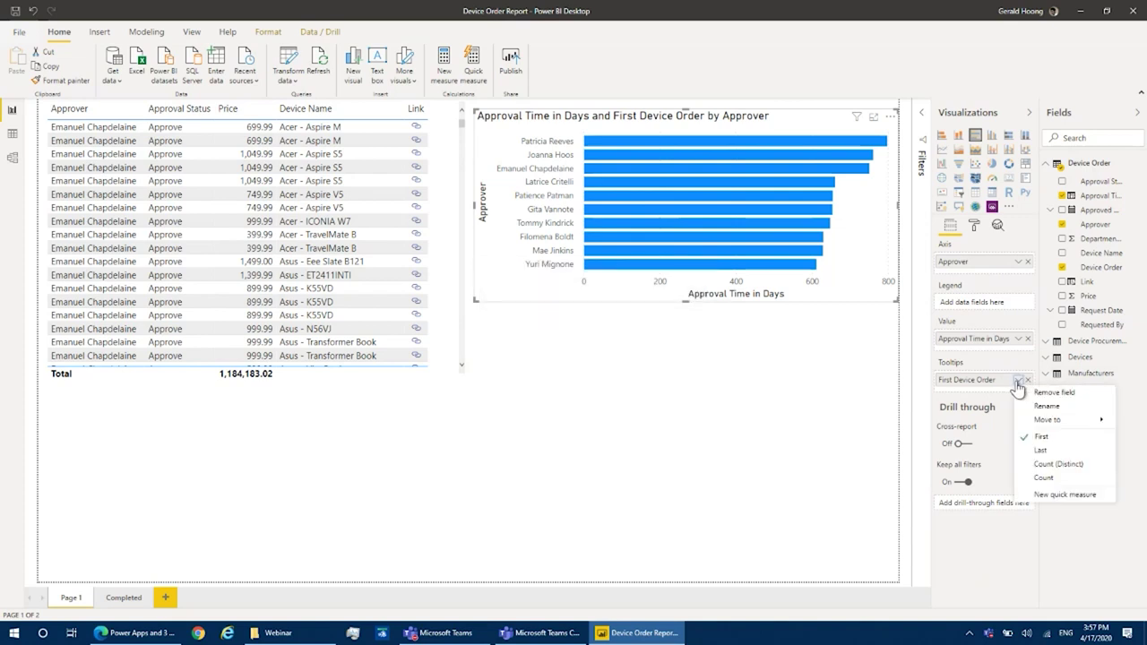
left_click(1050, 478)
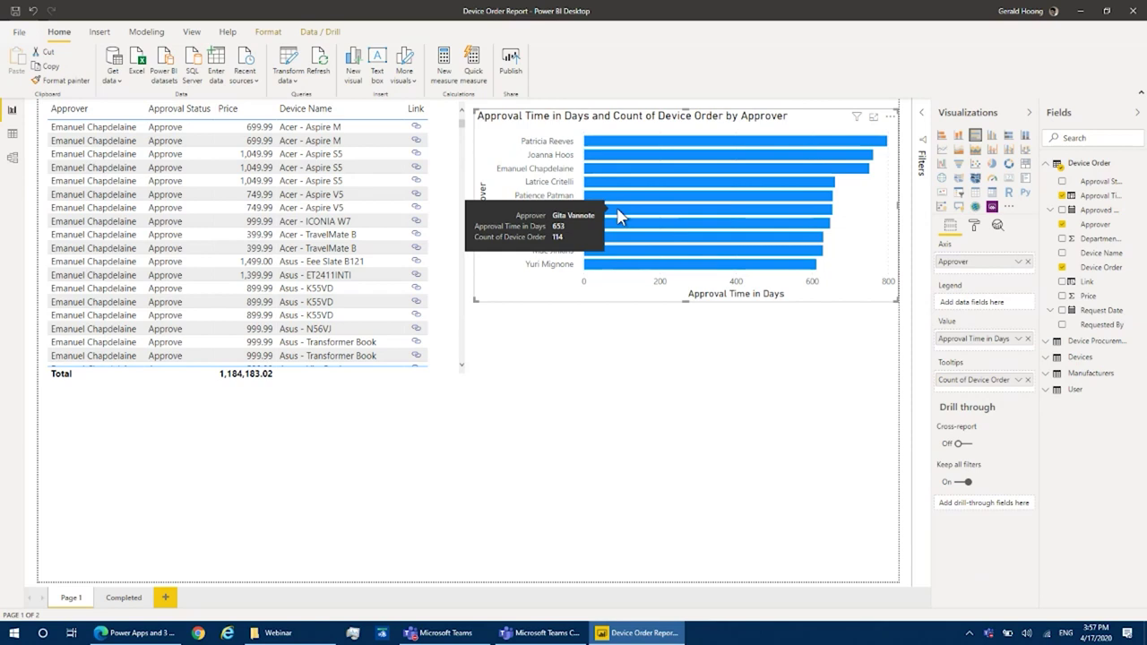
Step: Change the bar chart's Approval Time in Days value to use Average
left_click(1017, 339)
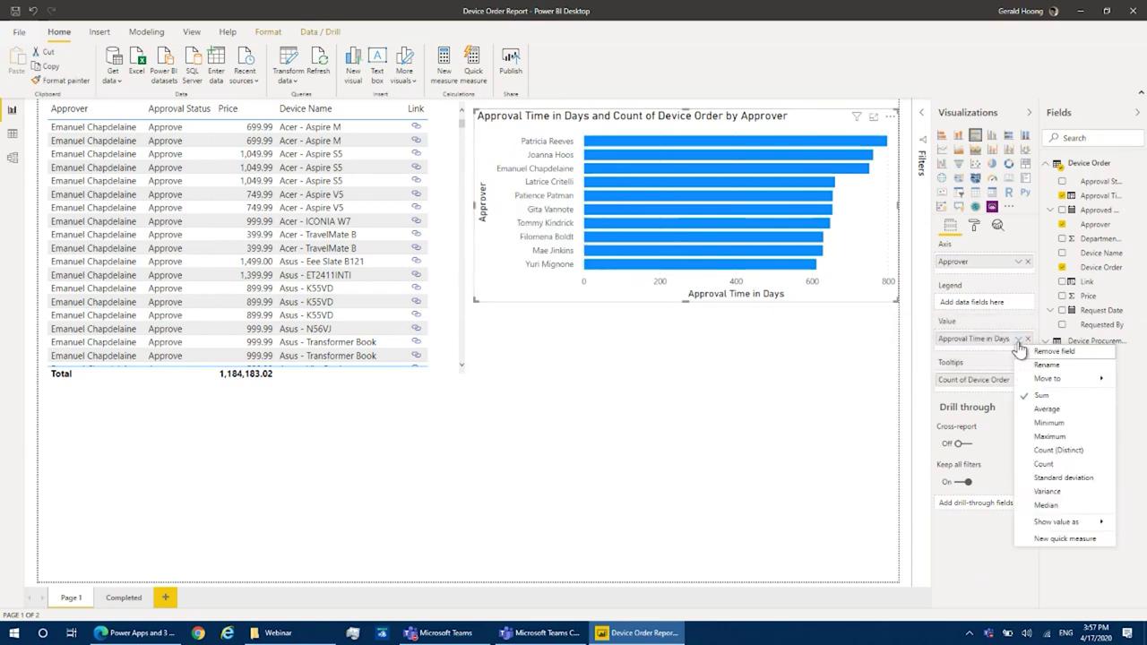
left_click(1048, 410)
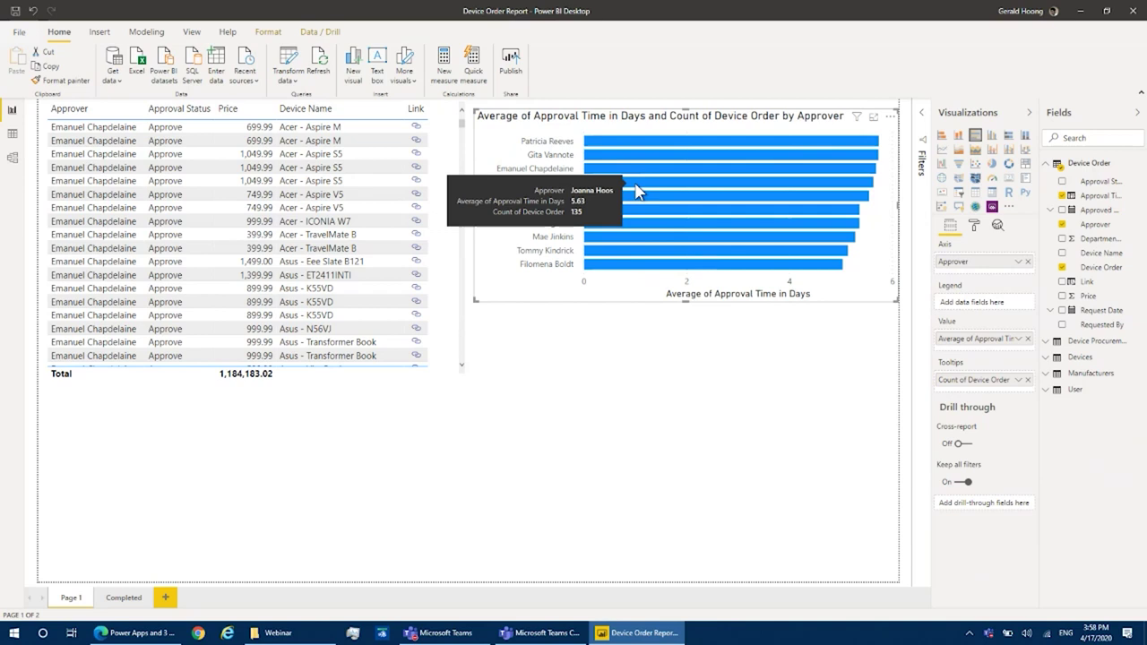
left_click(638, 394)
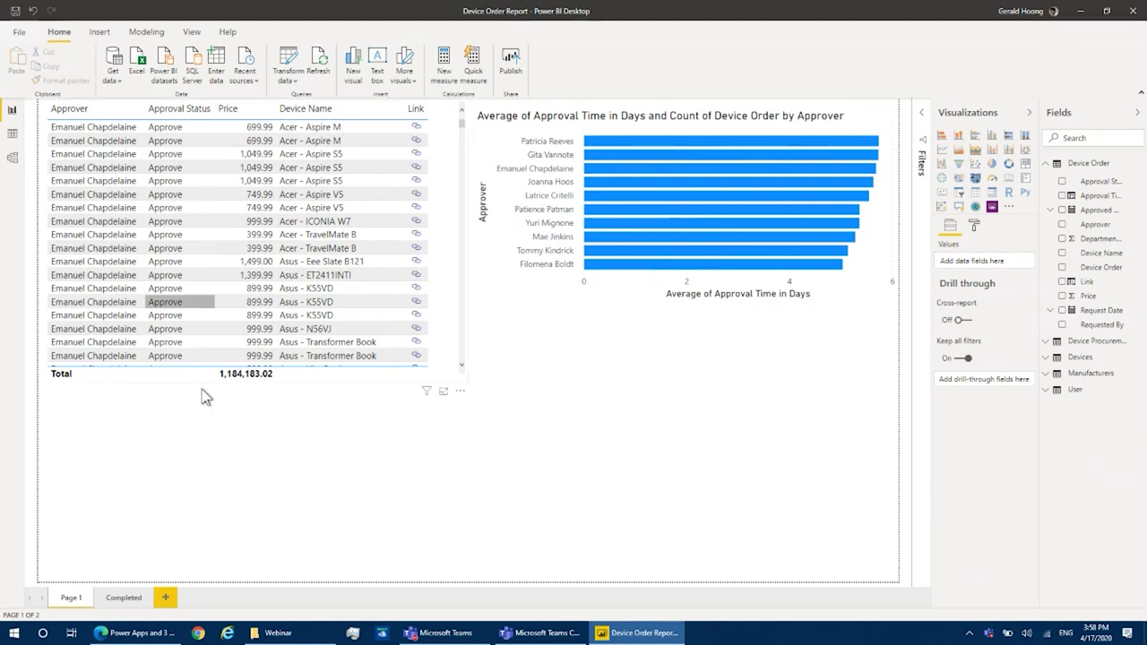
Step: Delete Page 1 from the report and collapse the Visualizations and Fields panes to give the Completed page more room
right_click(72, 596)
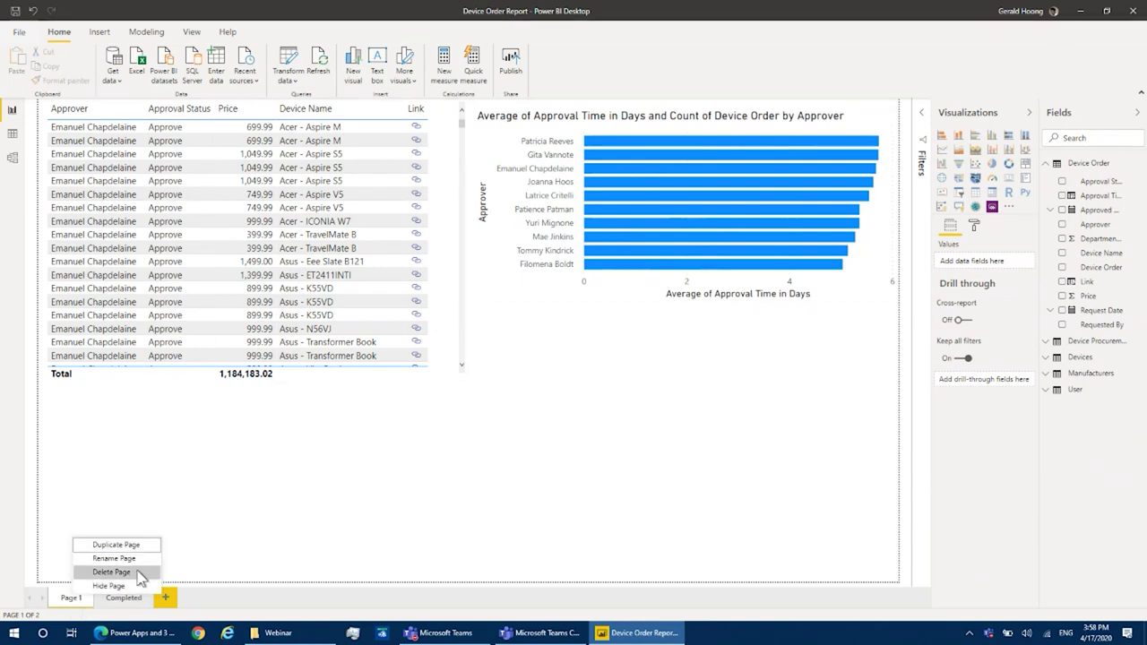
left_click(138, 572)
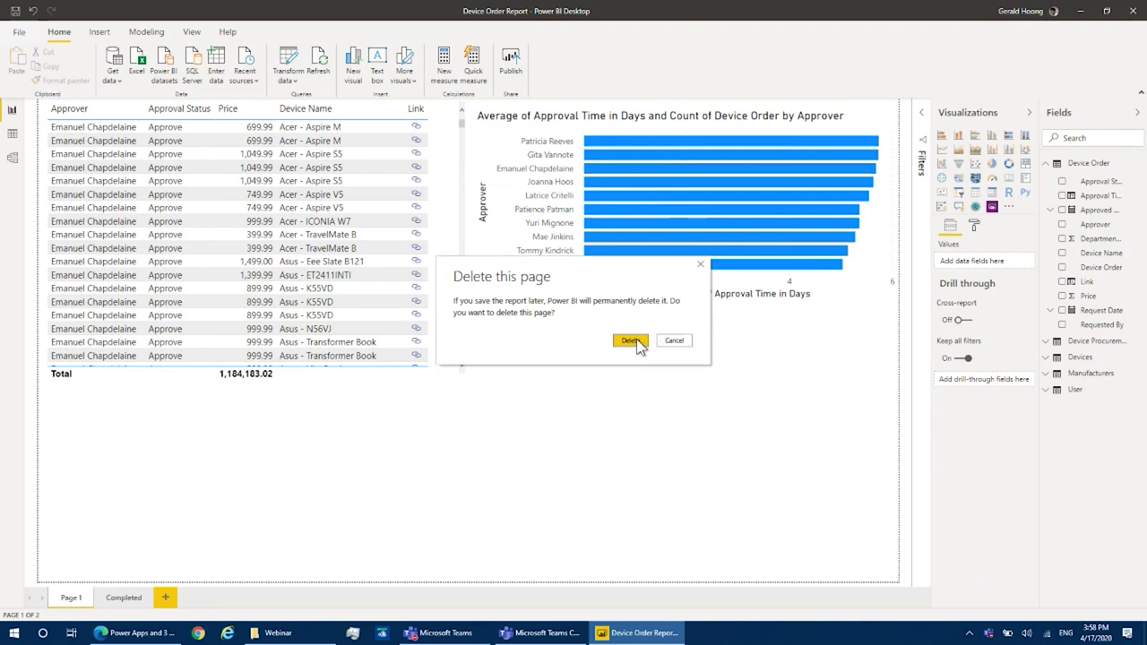
left_click(631, 341)
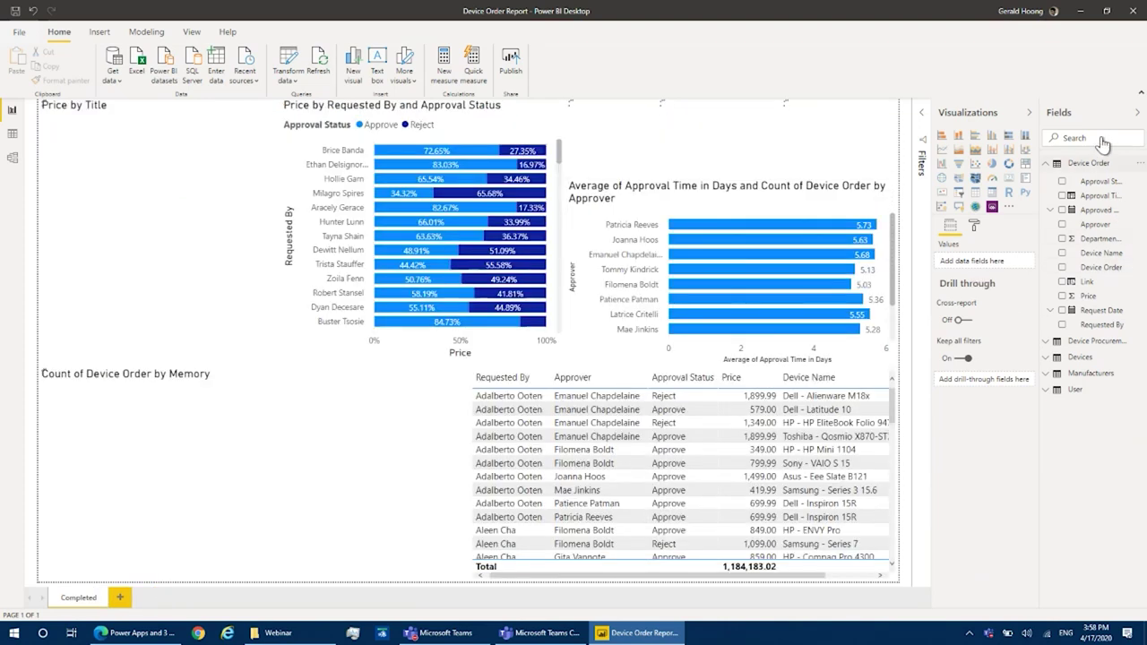
left_click(1029, 111)
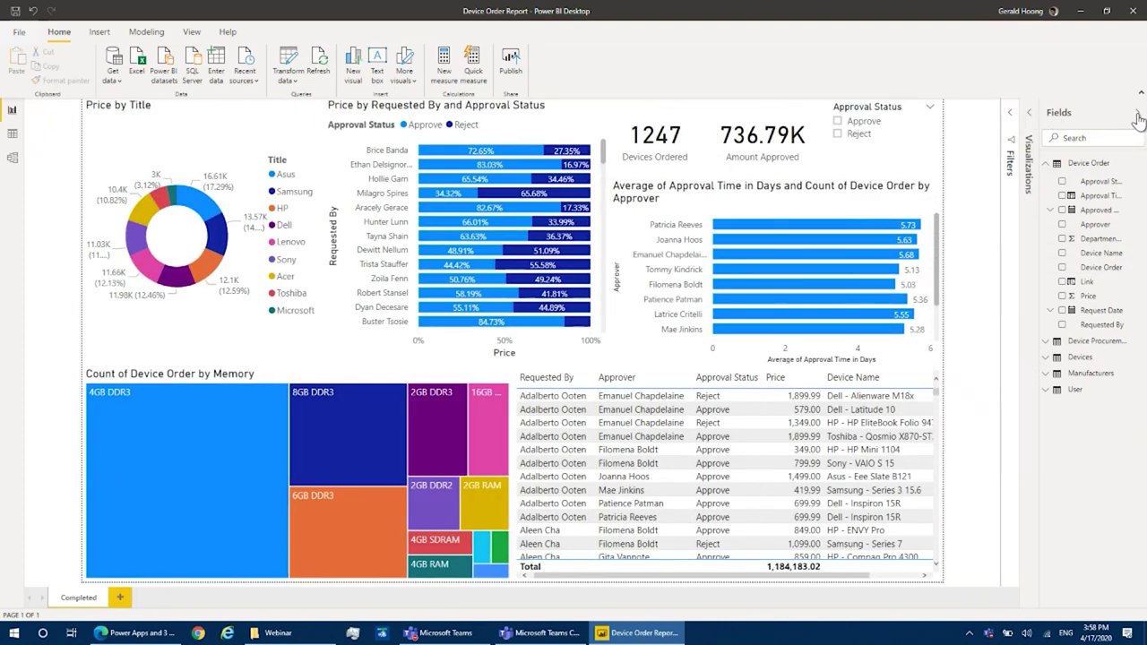
left_click(1138, 118)
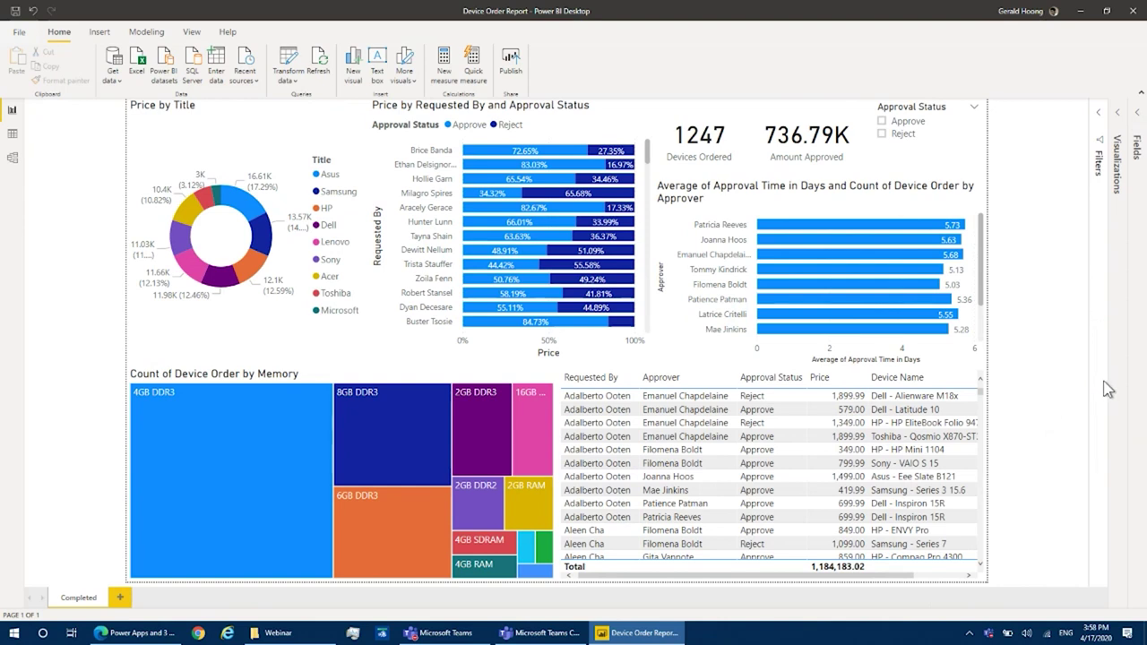
Step: Examine the Completed page's cross-filtering by the 8GB DDR3, 6GB DDR3 and 4GB DDR3 treemap tiles in turn, clearing the selection at the end
left_click(725, 144)
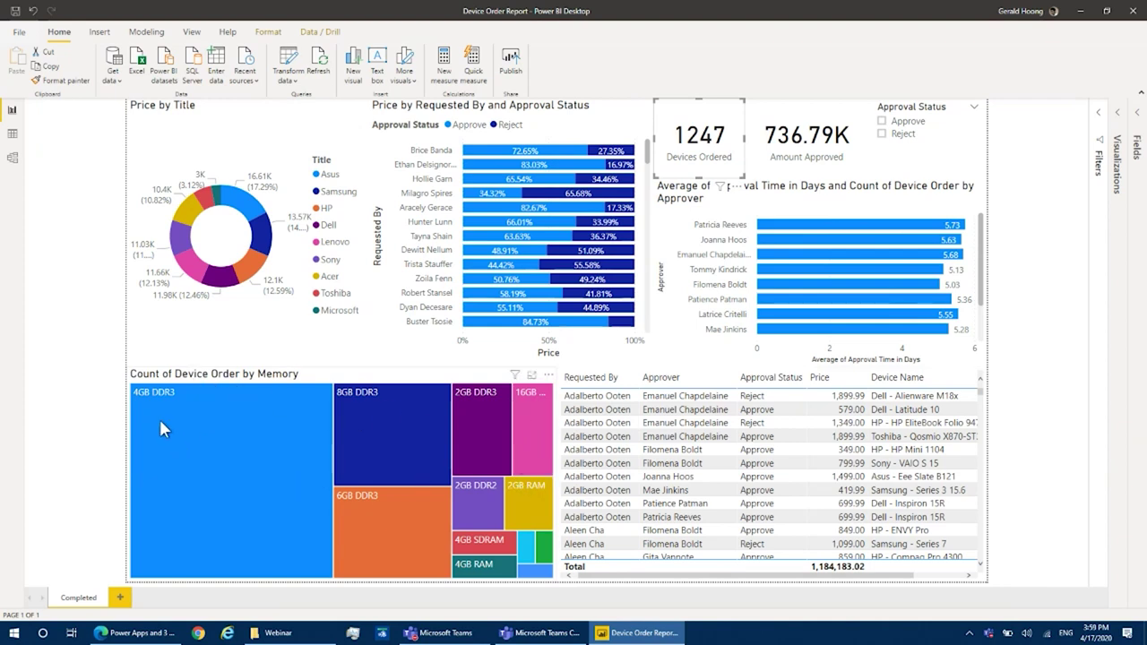
mouse_move(147, 396)
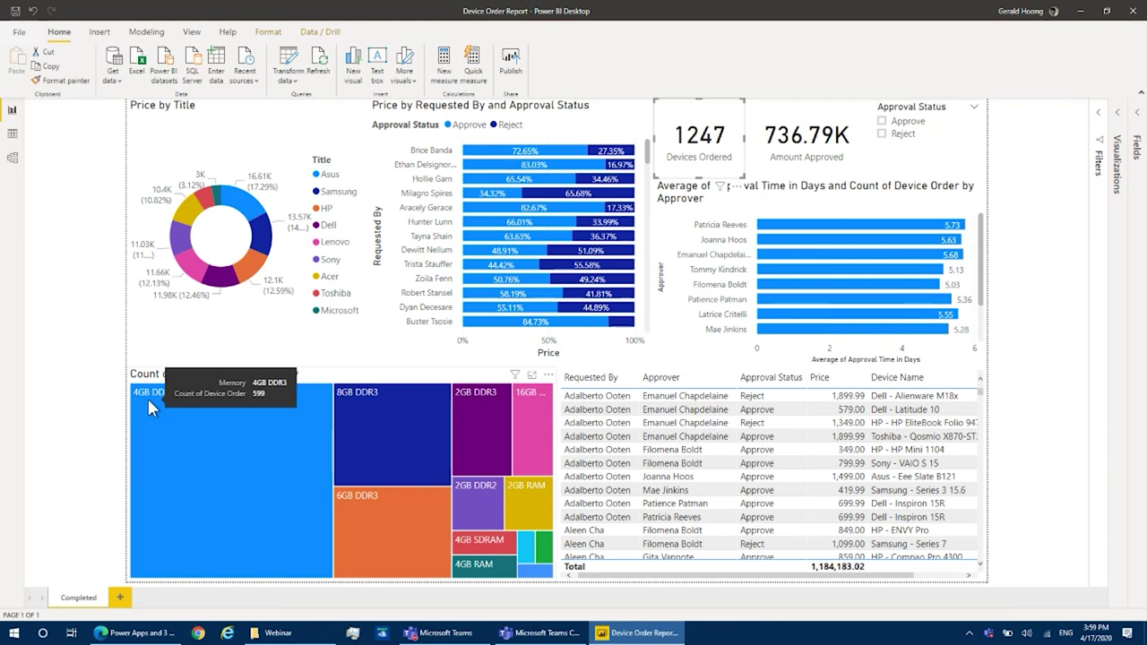
mouse_move(362, 424)
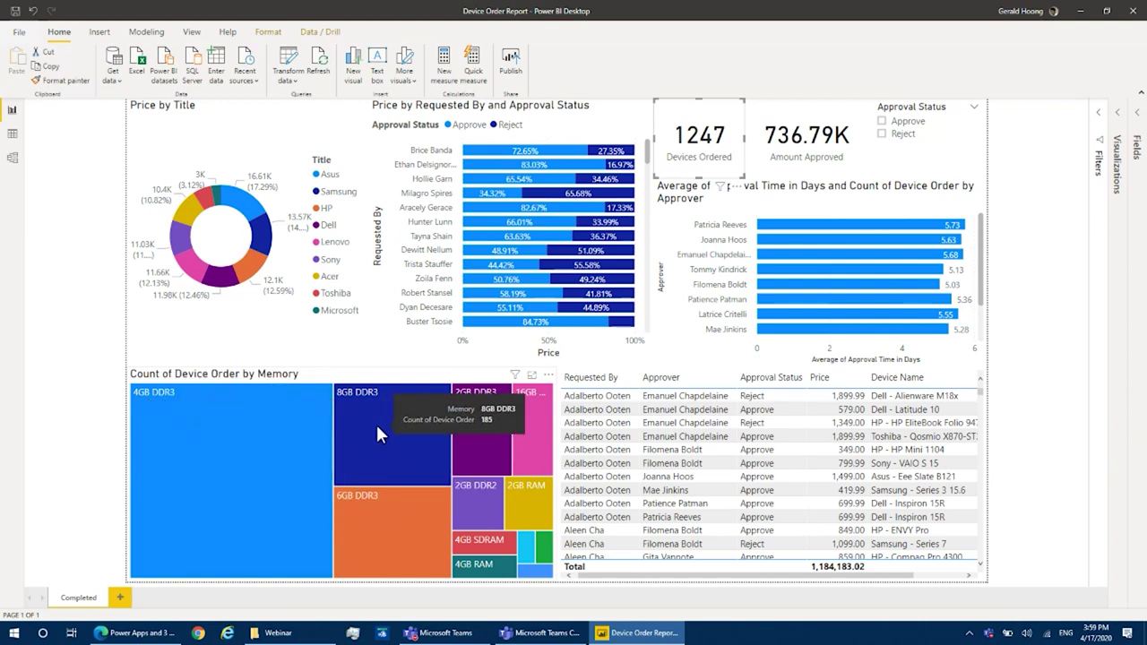
left_click(374, 425)
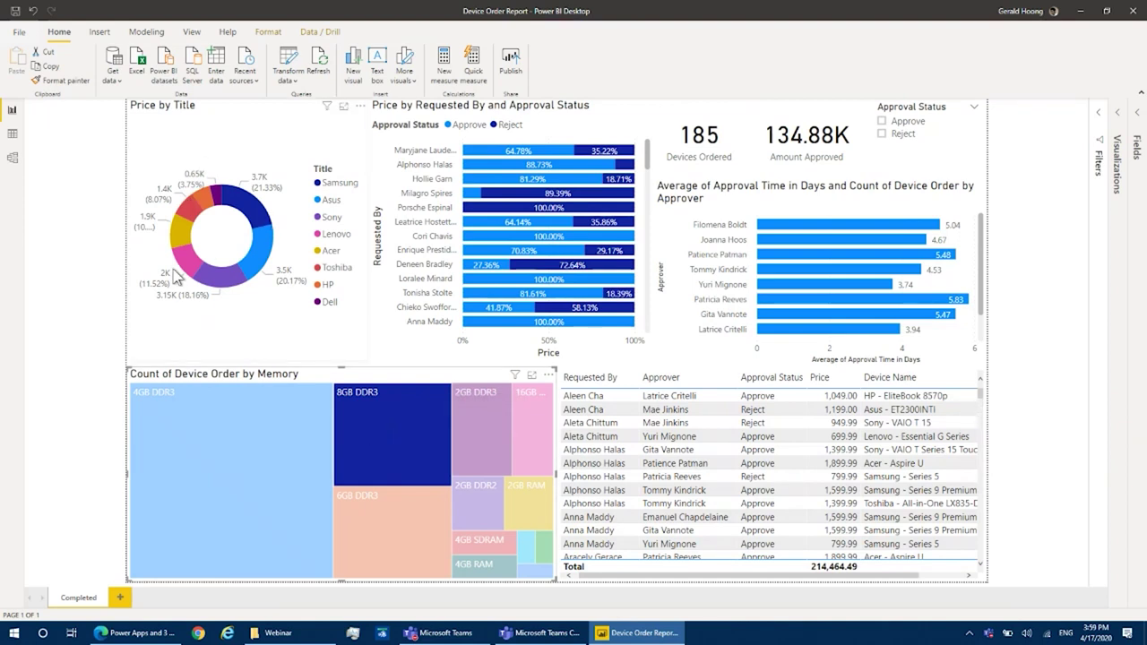
left_click(389, 557)
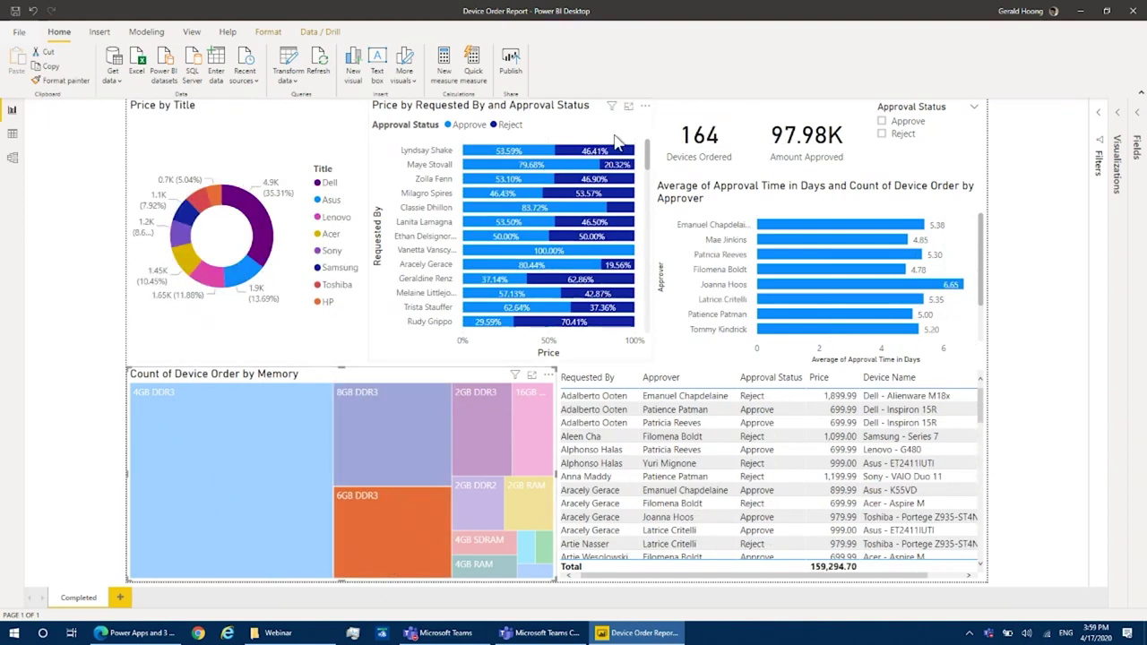
left_click(404, 512)
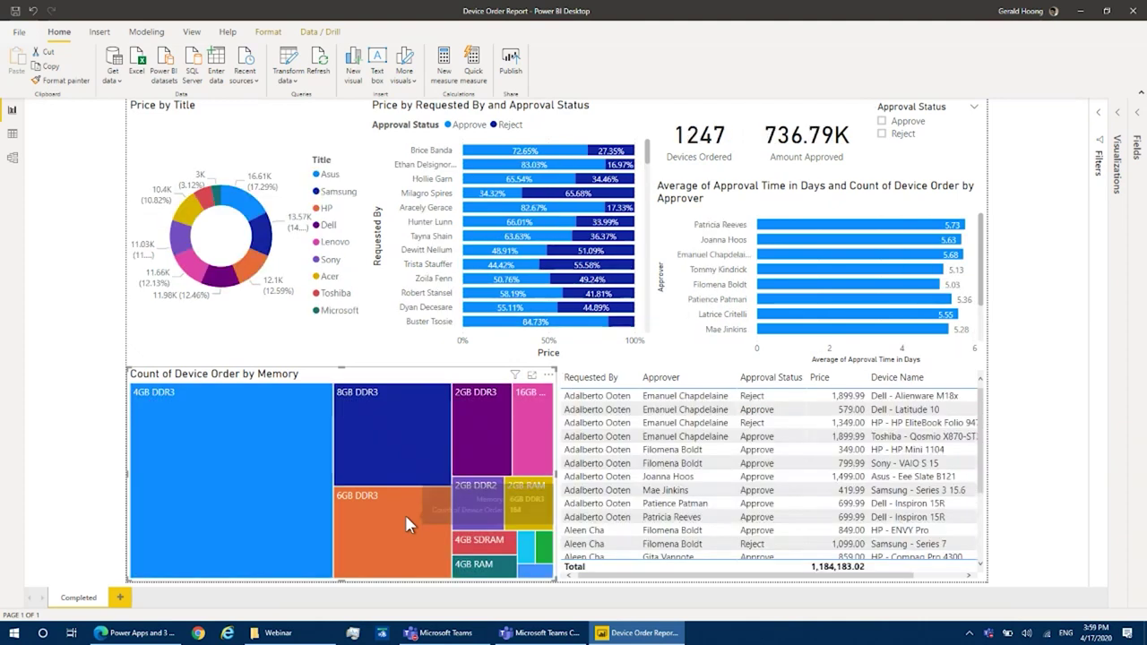
left_click(210, 448)
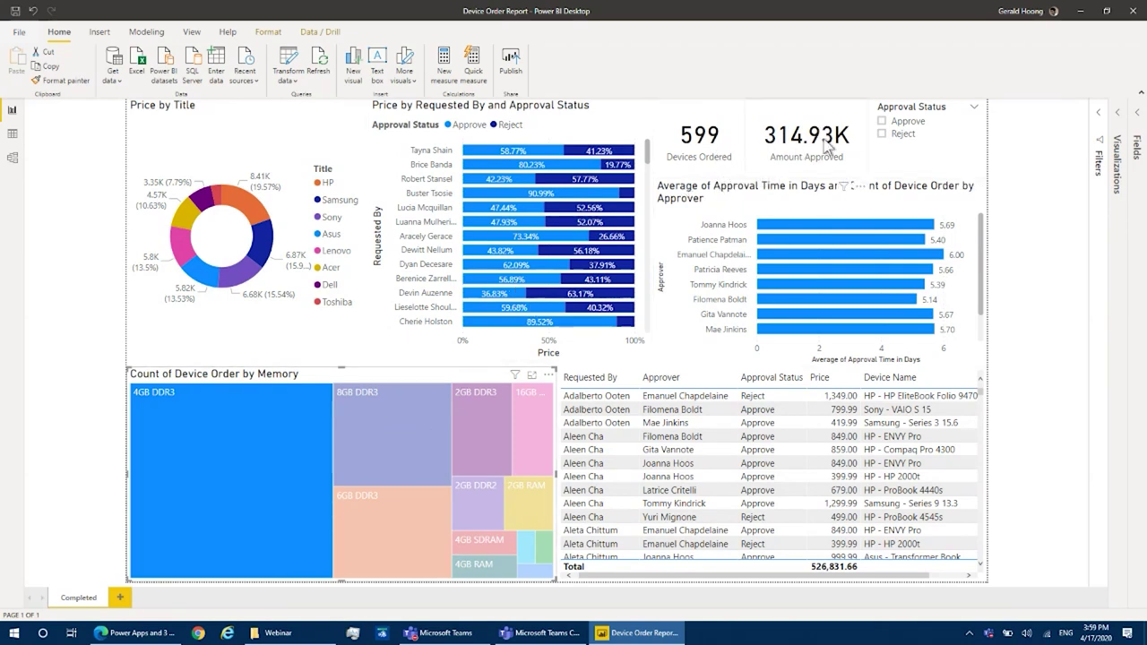
left_click(266, 435)
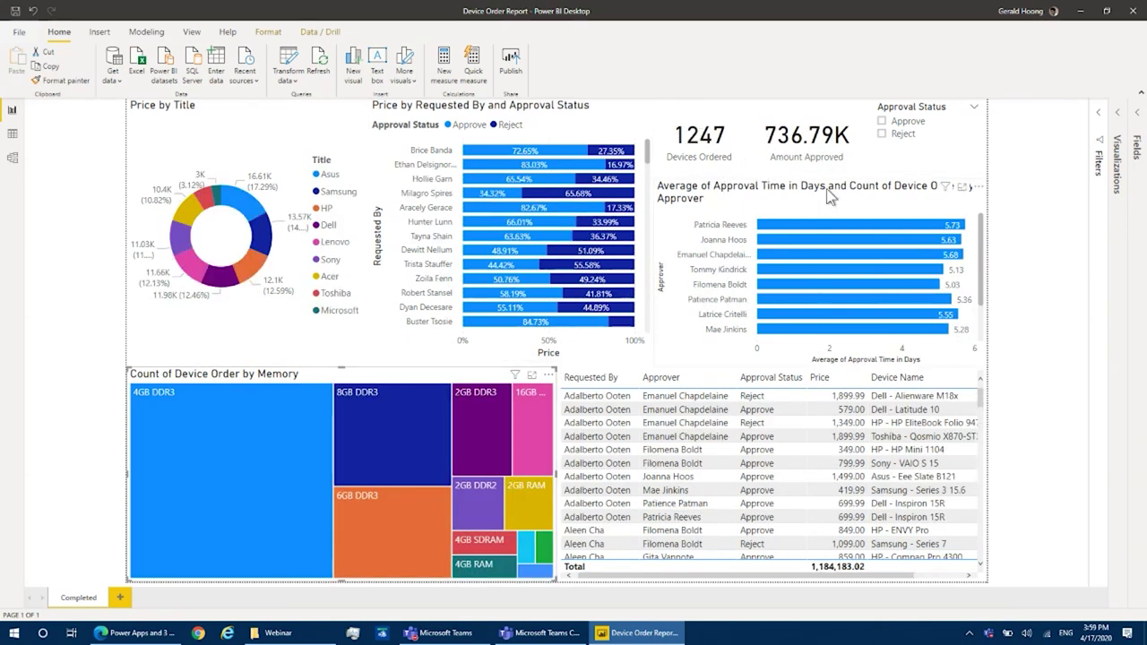
Step: Examine the Completed page filtered by Approval Status Reject, including the order table's rows, and by Approve, clearing the filter at the end
left_click(888, 135)
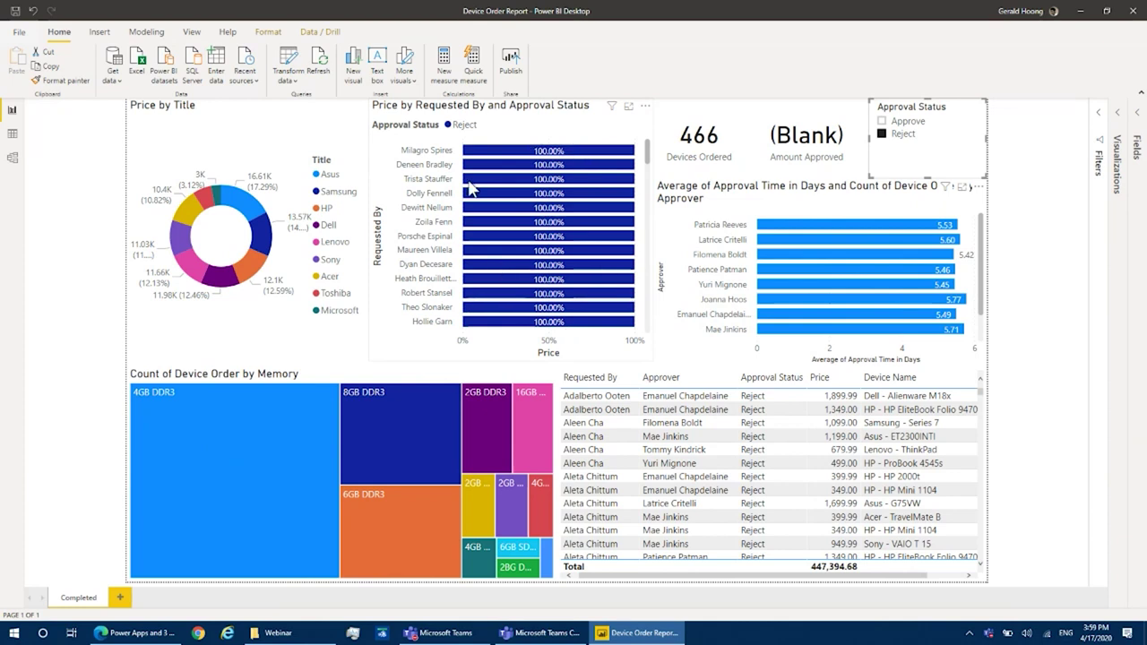
mouse_move(556, 257)
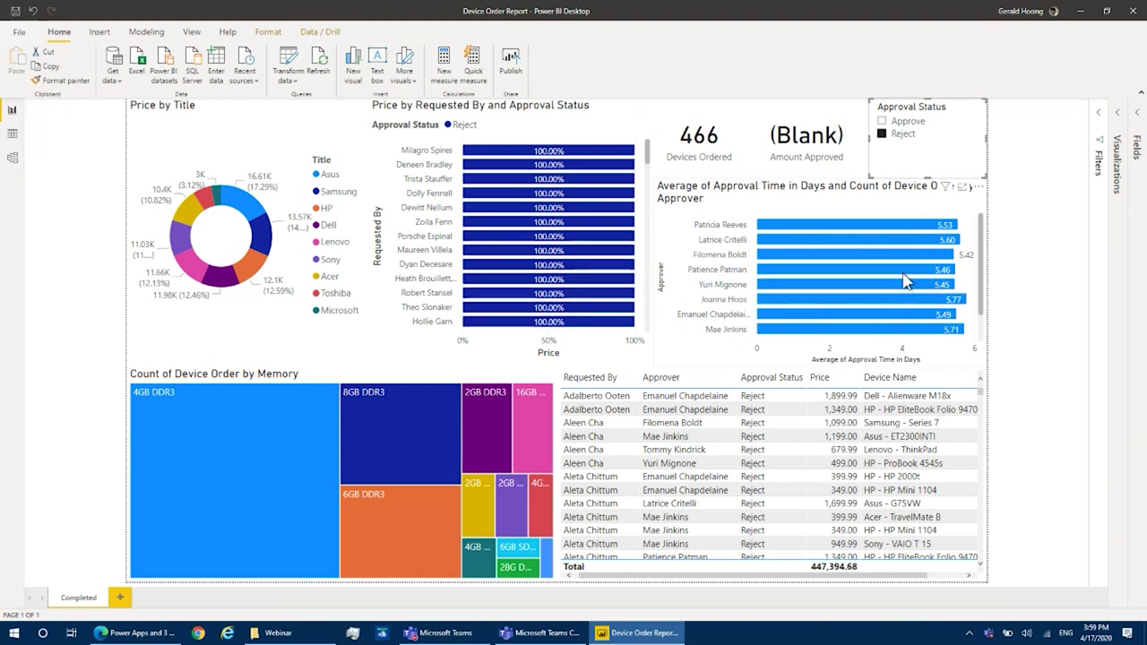
scroll(698, 424, "down", 5)
scroll(698, 424, "down", 3)
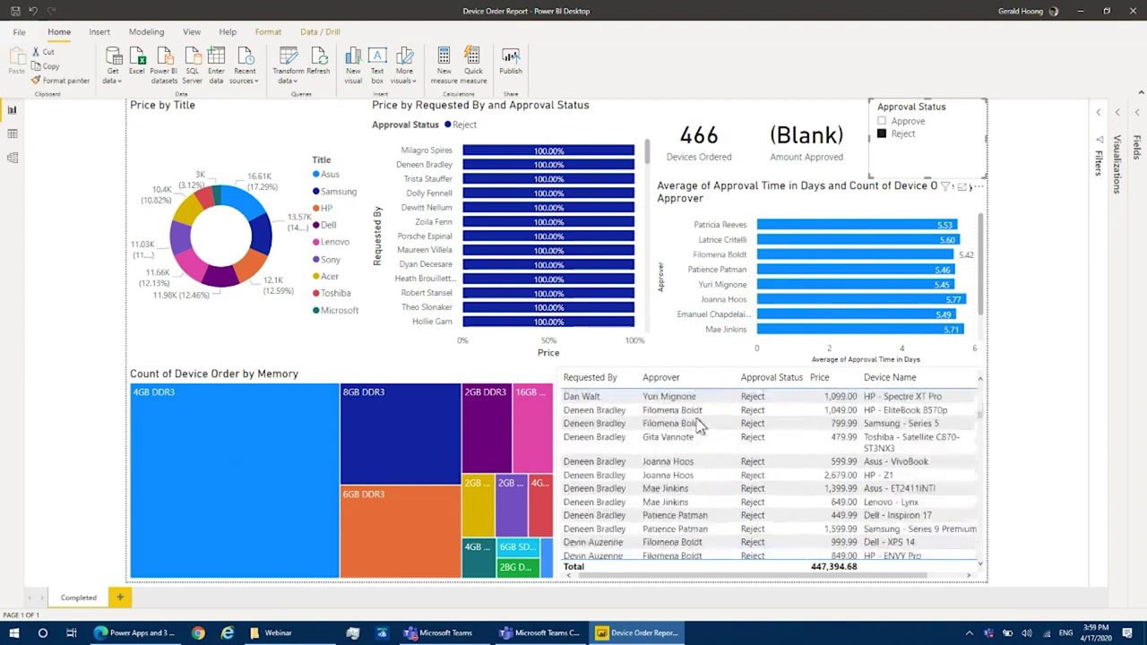
scroll(697, 424, "up", 10)
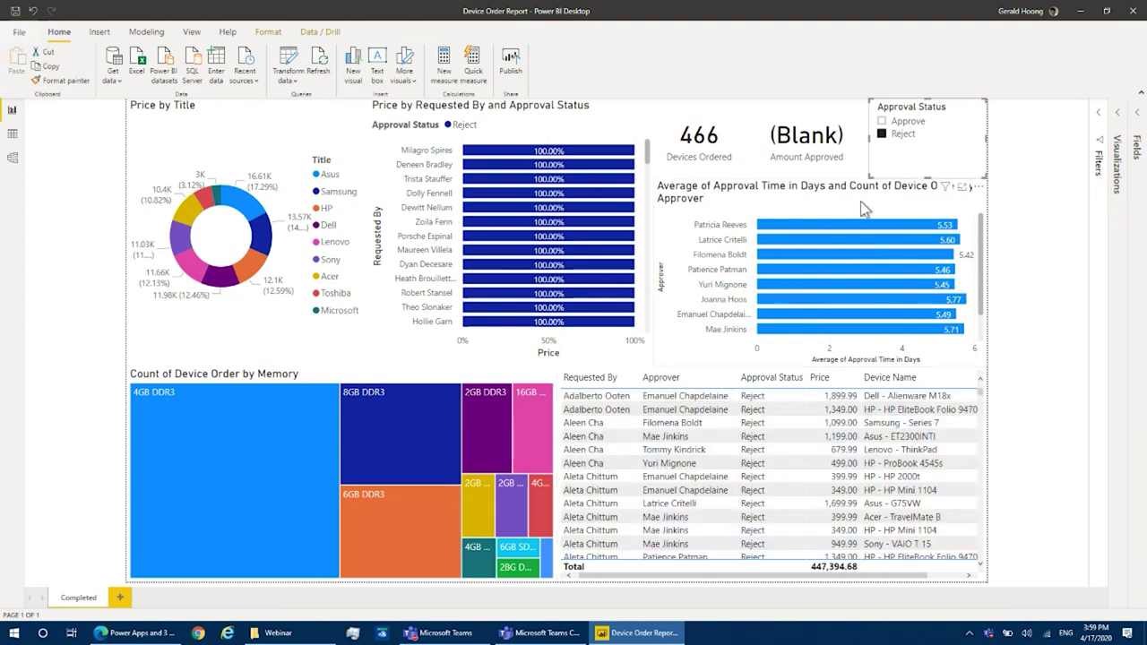
left_click(881, 121)
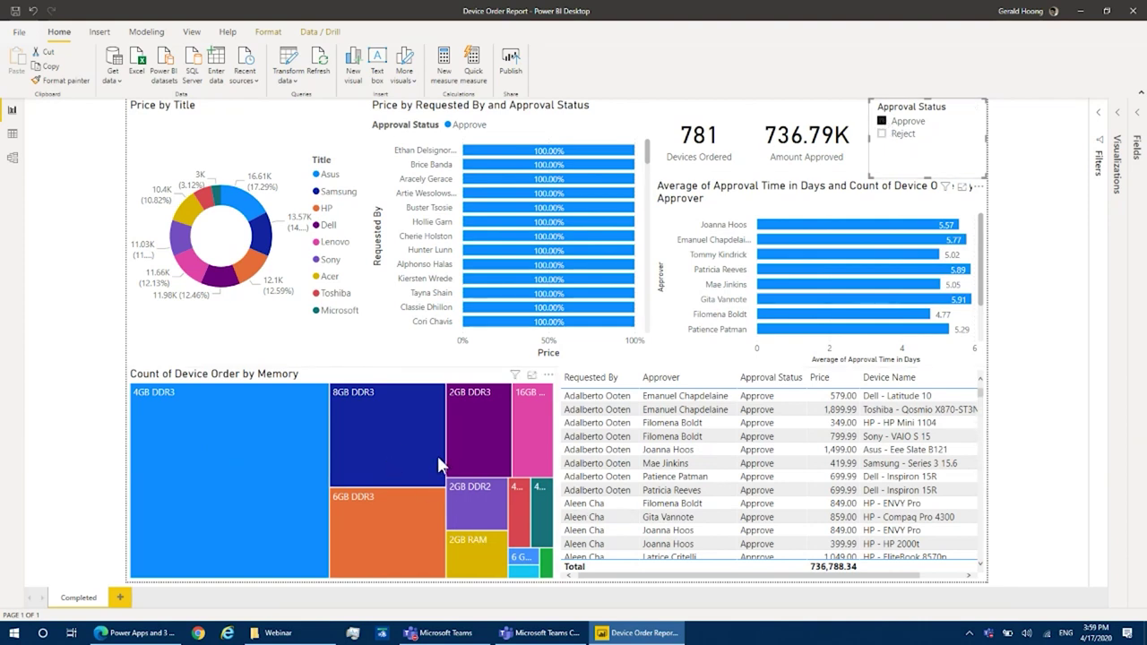
left_click(883, 123)
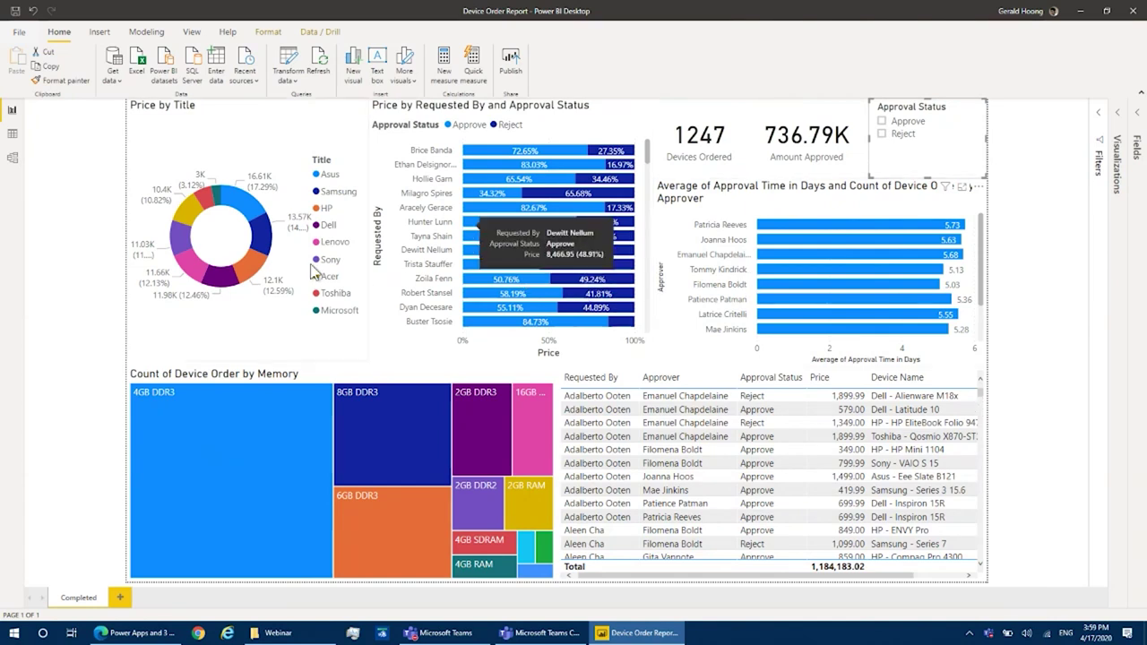
Step: Examine the page's cross-filtering by the Asus slice of the Price by Title donut chart, clearing the selection at the end
mouse_move(253, 213)
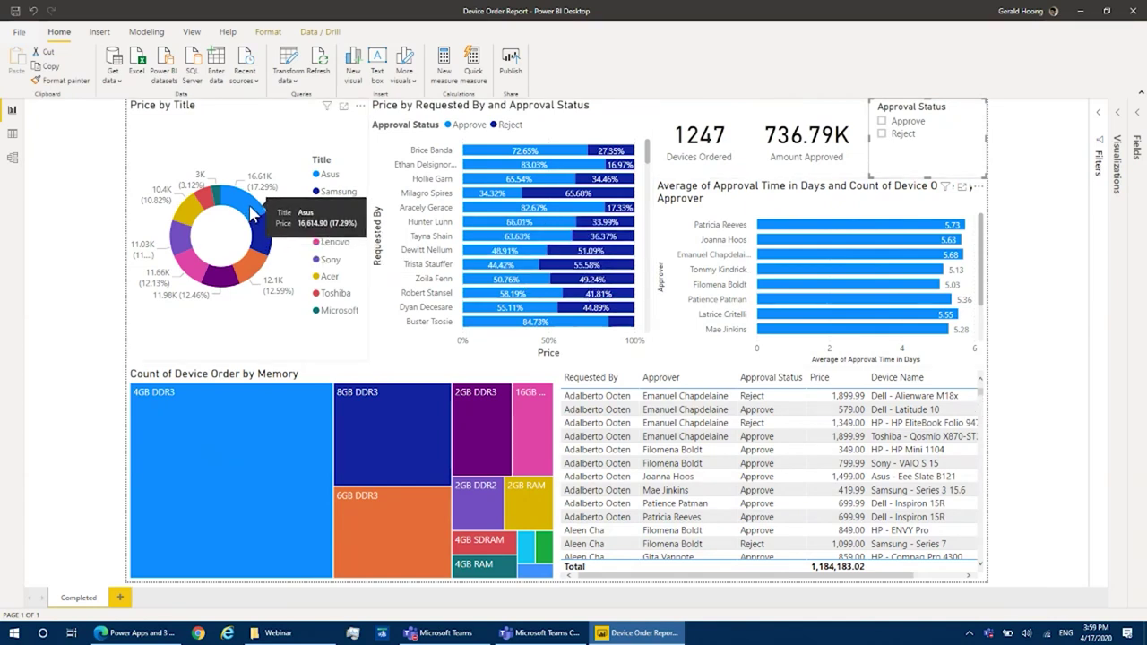
left_click(253, 214)
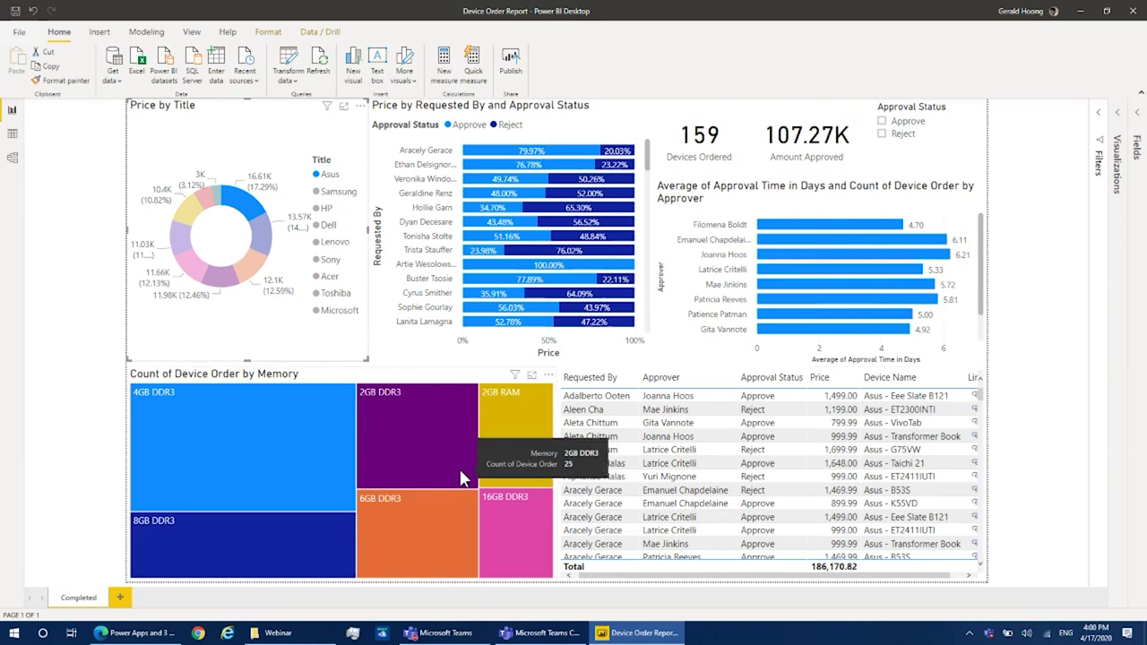
left_click(258, 220)
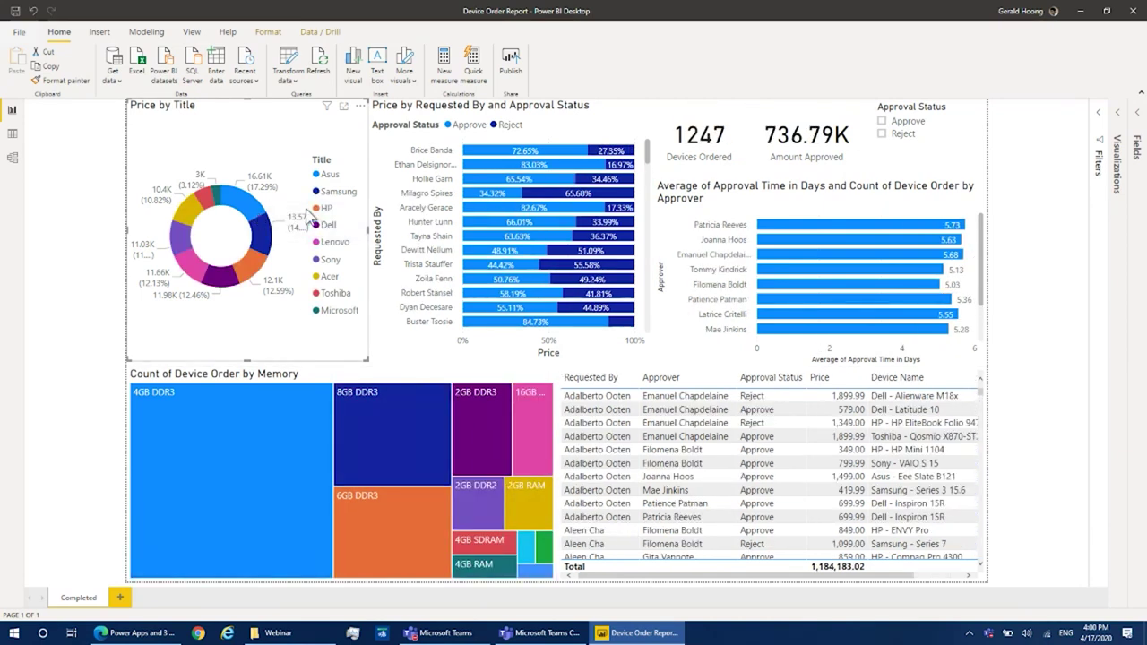
Step: Switch to the web browser and open the Power BI service from the Office 365 home page
left_click(151, 632)
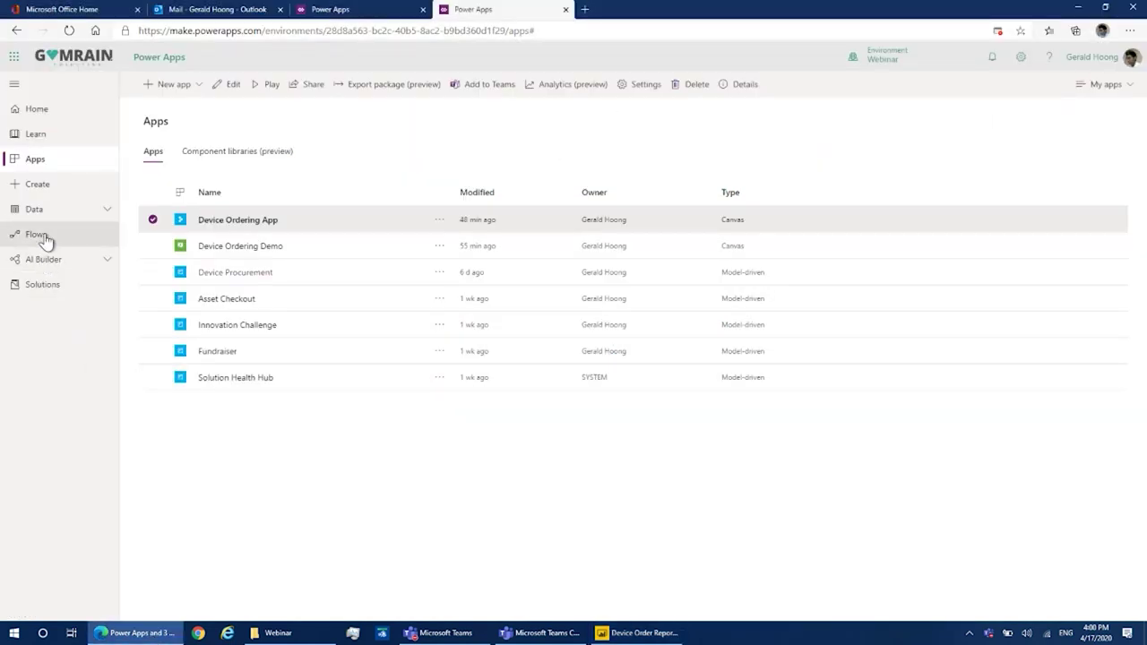
left_click(90, 10)
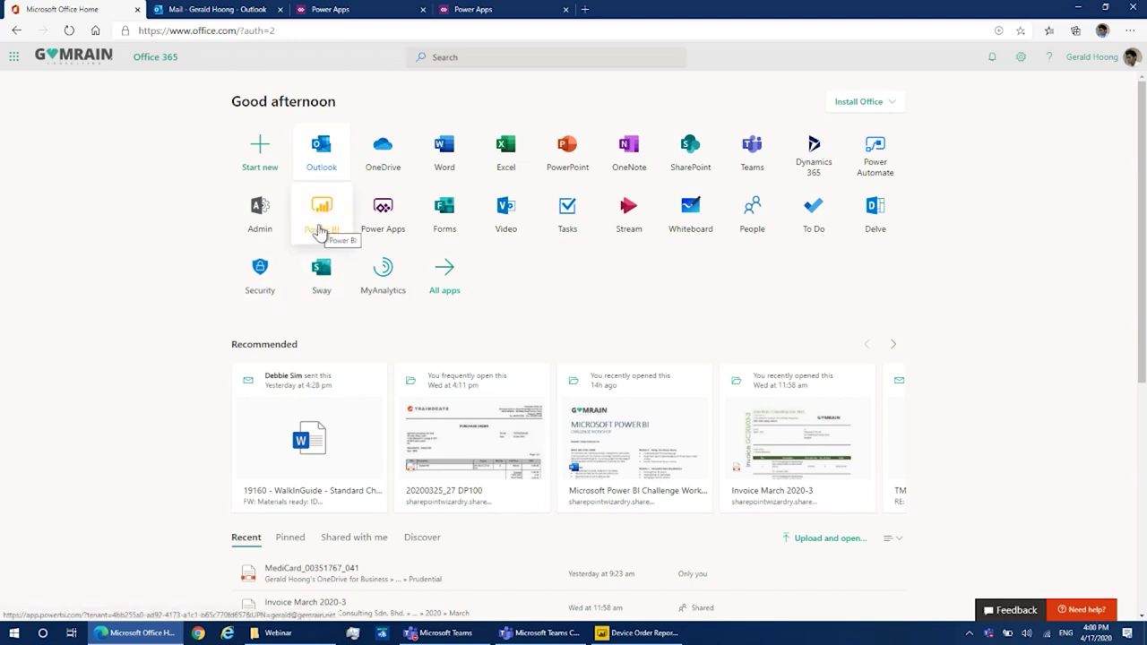
left_click(317, 234)
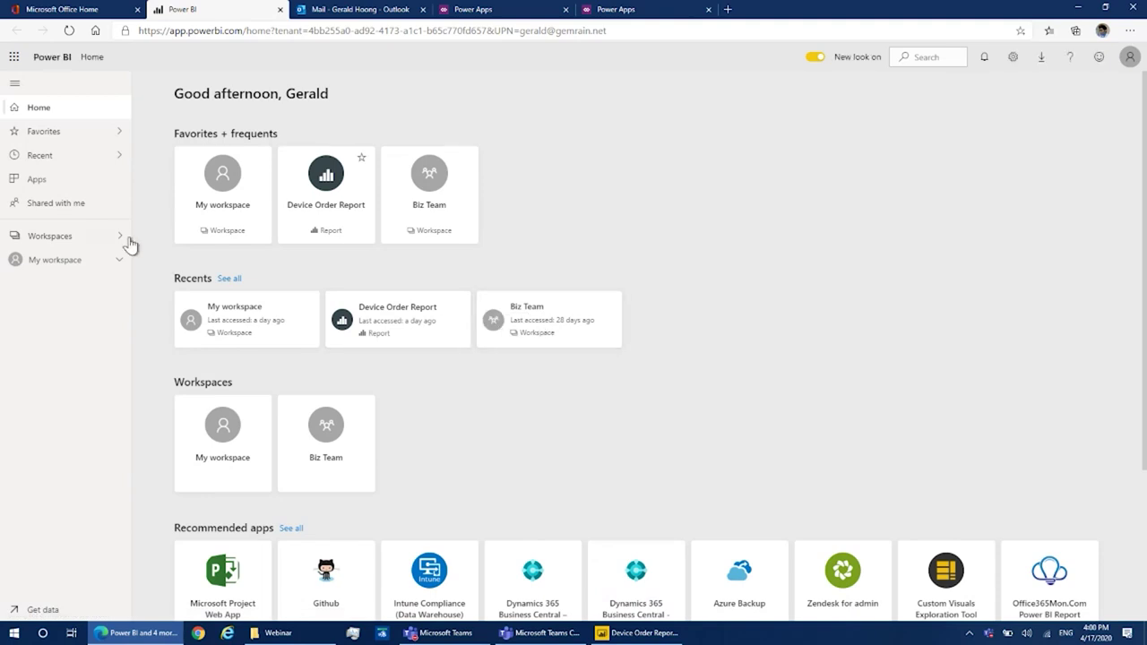
Step: Open the Device Order Report from My workspace and show its Completed page
left_click(62, 238)
left_click(59, 260)
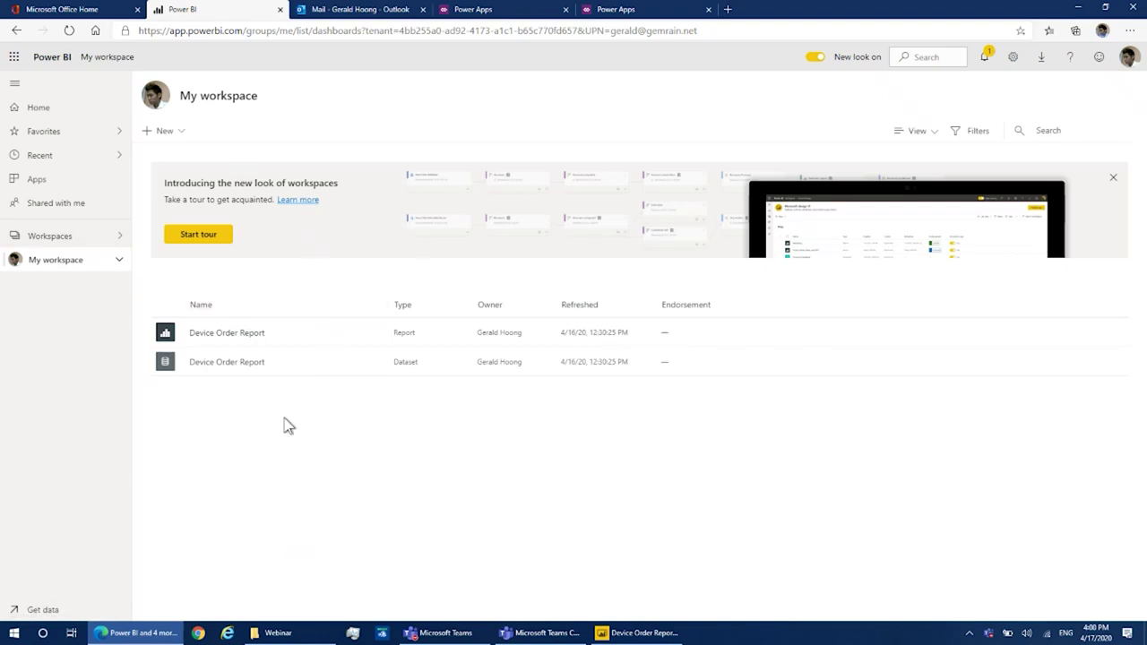
mouse_move(249, 358)
left_click(248, 336)
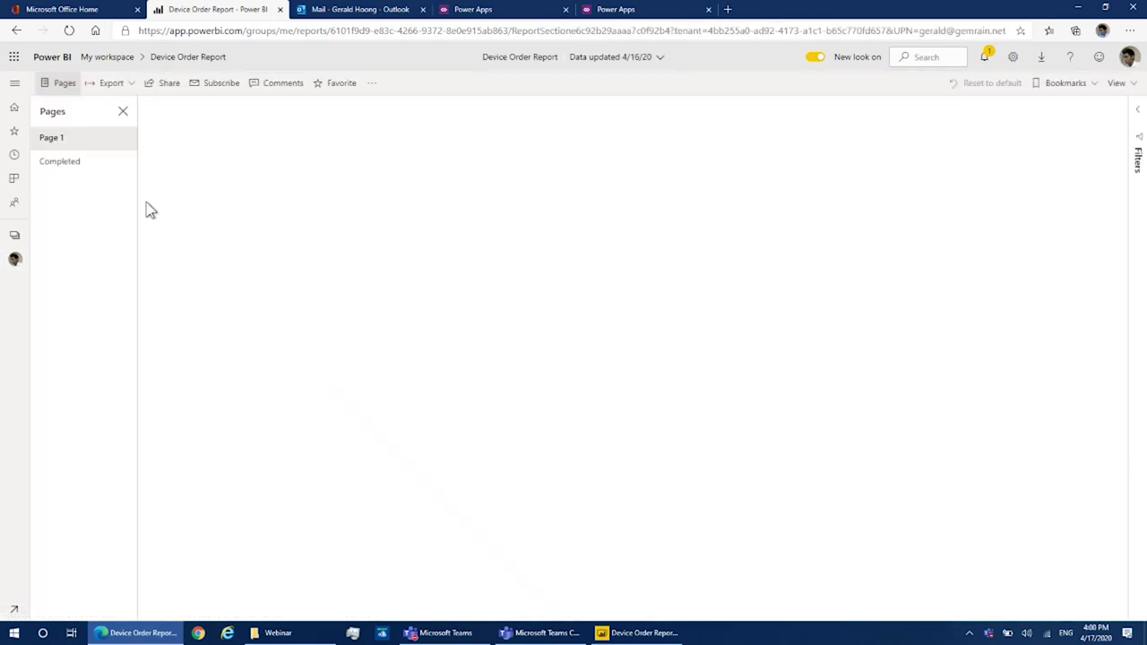
left_click(65, 163)
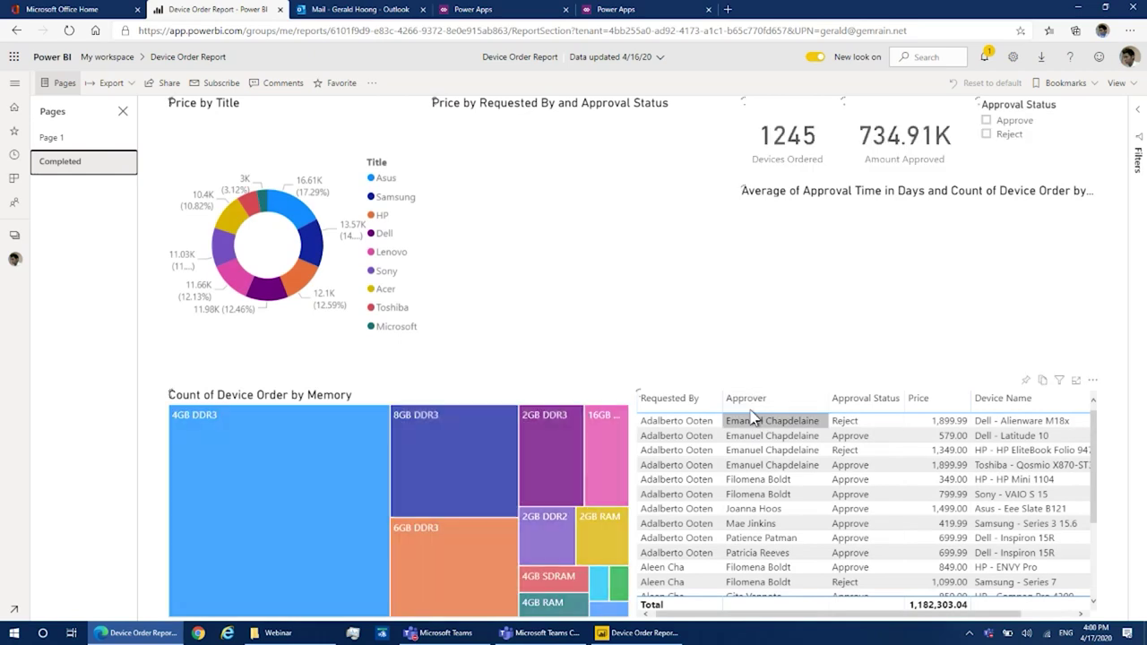
Step: Examine the Completed page in full screen, cross-filtering by two requesters' Approve bars, and clear the selection before leaving full screen
left_click(1116, 82)
left_click(1097, 106)
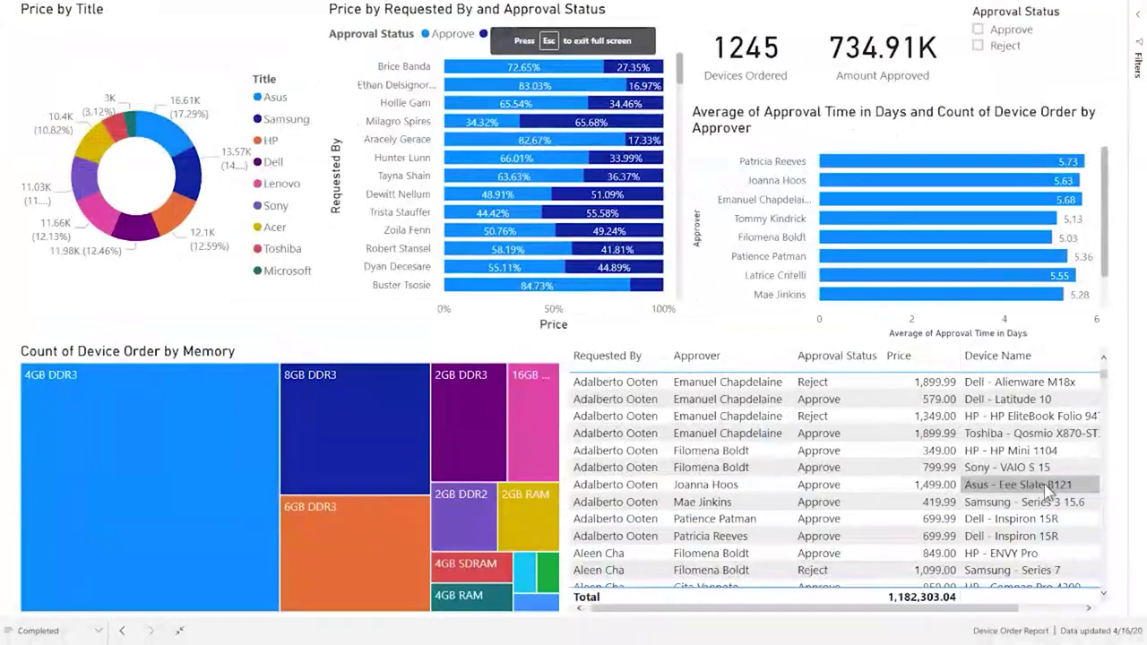
left_click(566, 287)
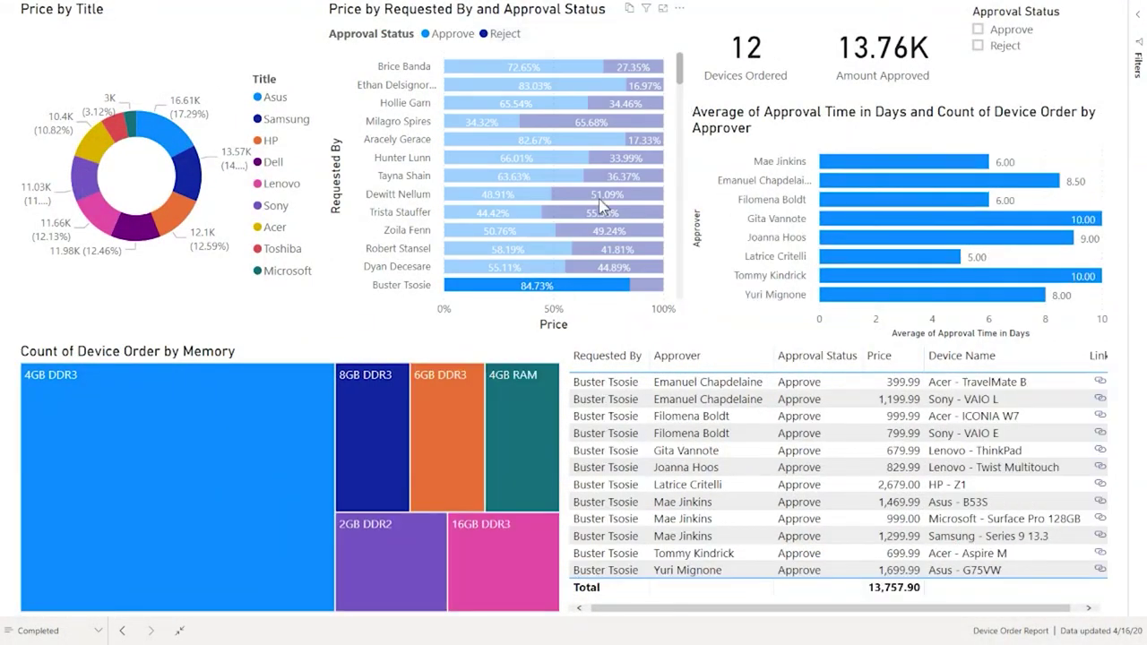
left_click(538, 158)
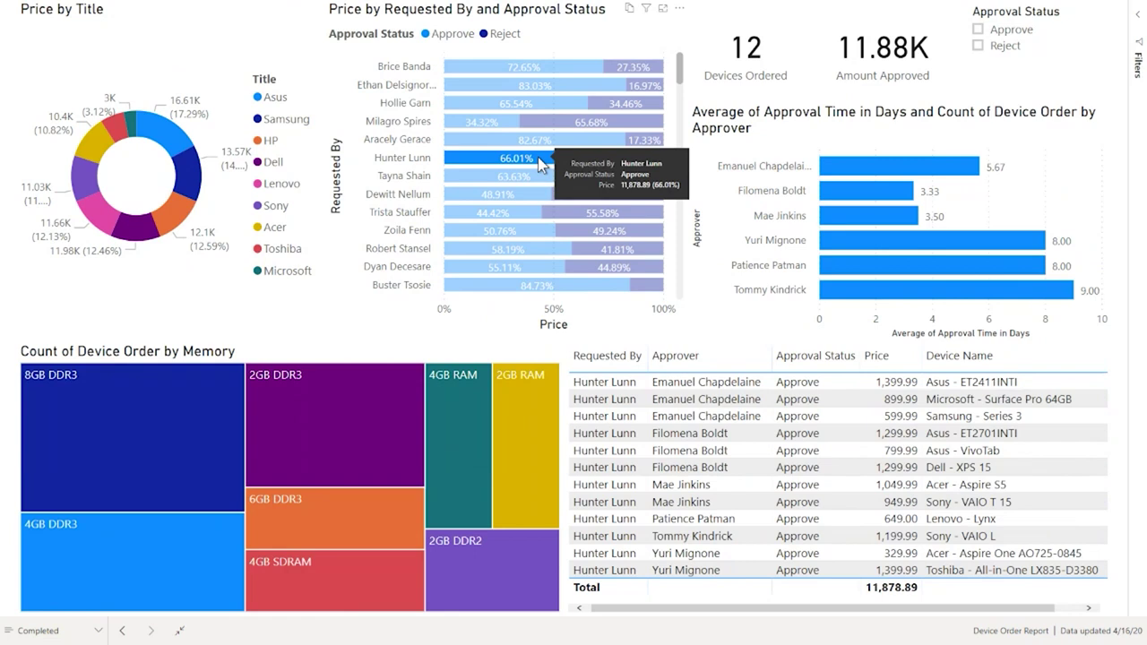
left_click(538, 159)
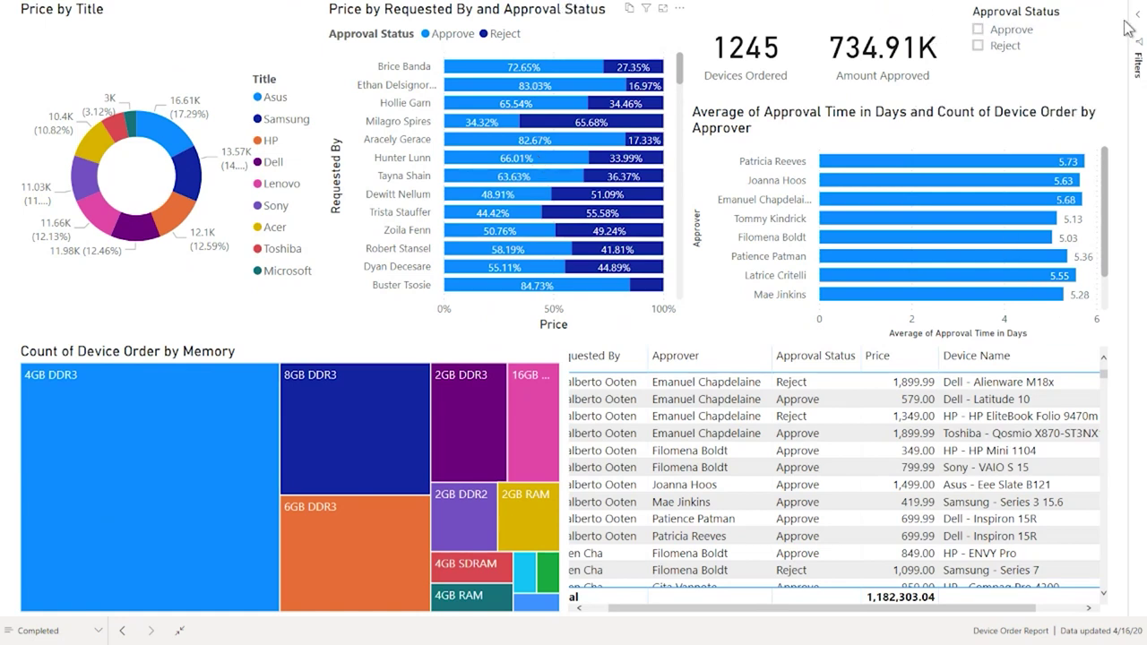
left_click(572, 40)
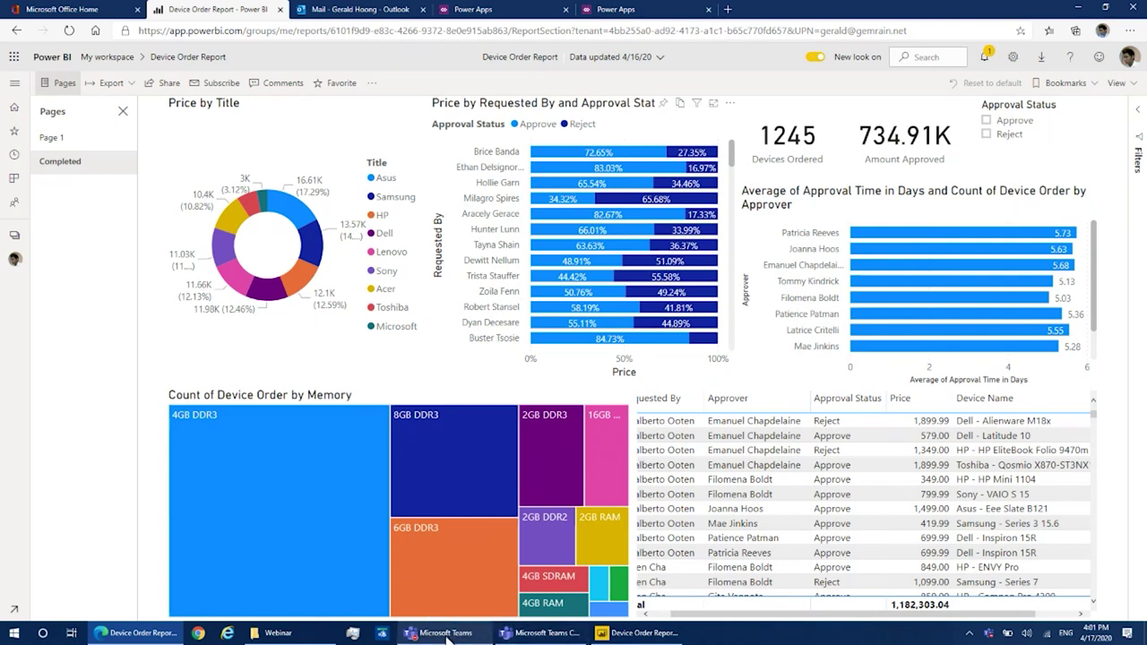
Step: Switch to the Microsoft Teams live event and stop sharing the screen
left_click(447, 634)
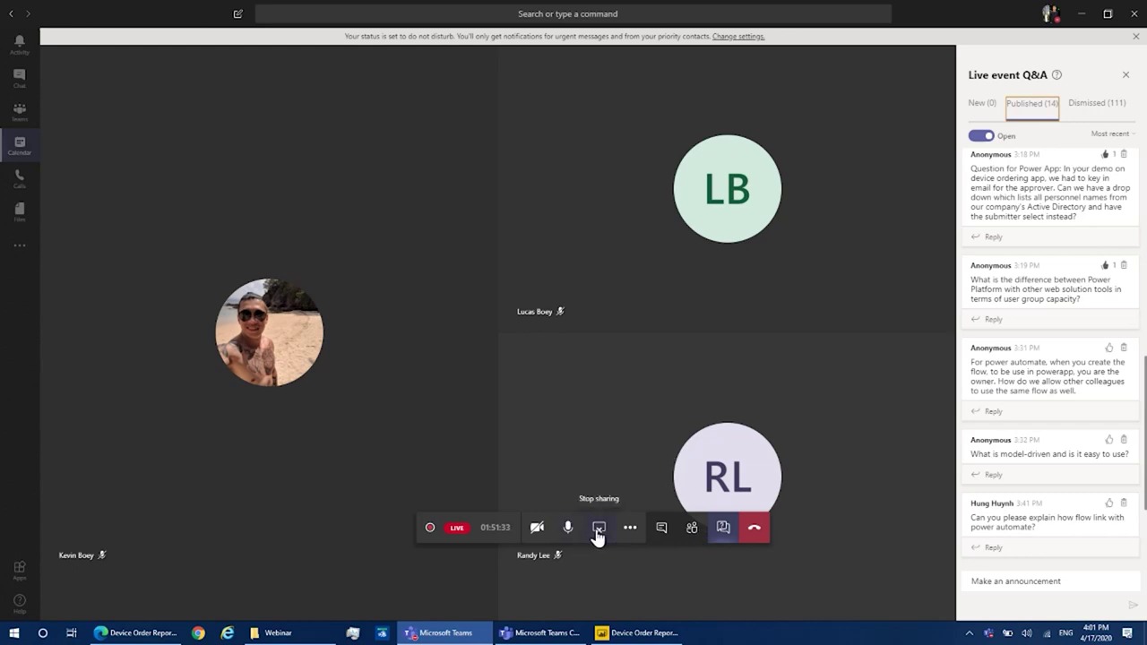
left_click(599, 528)
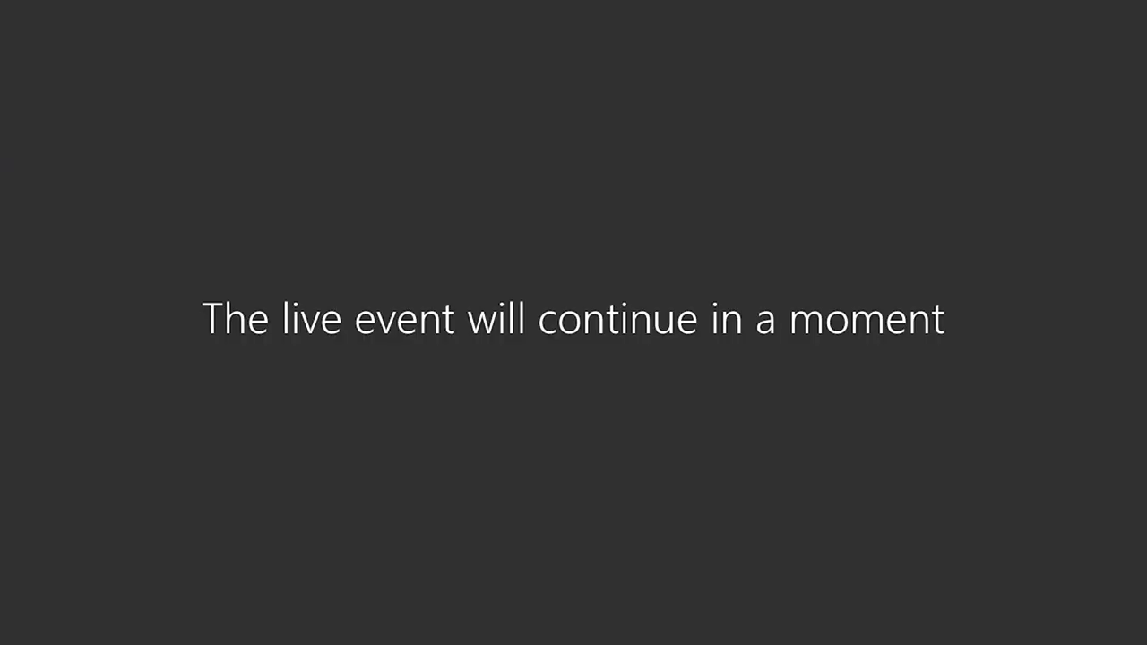